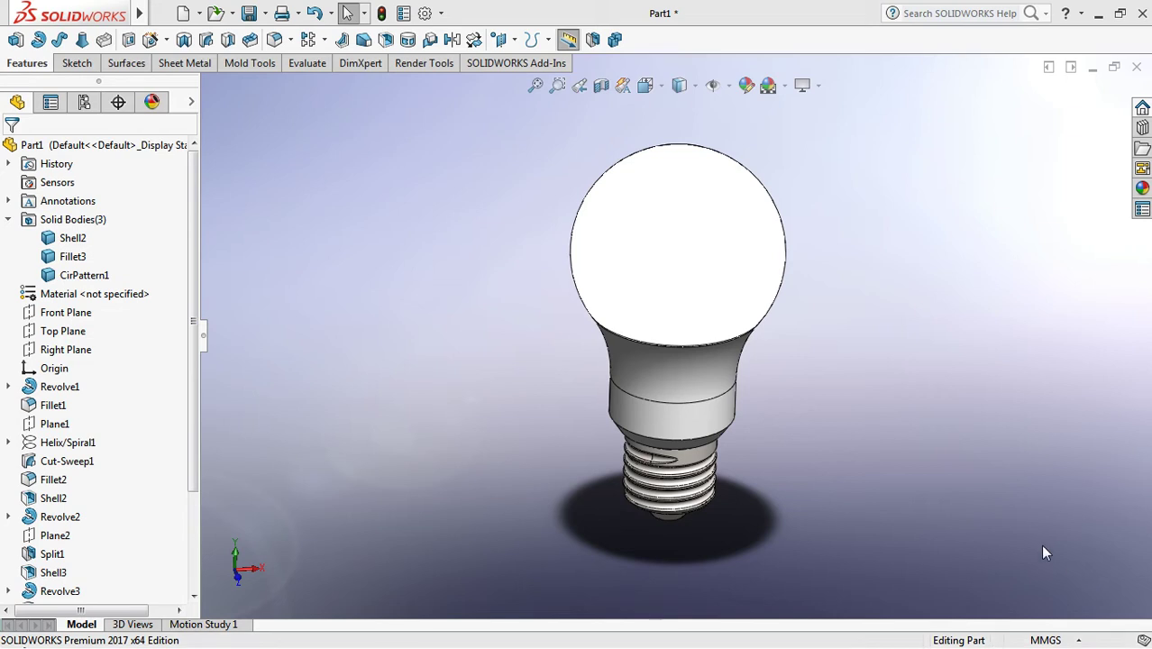
- Turn on a section view through the bulb and zoom in on the neck joint
{"action": "middle_click_drag", "start_coordinate": [870, 504], "coordinate": [832, 424]}
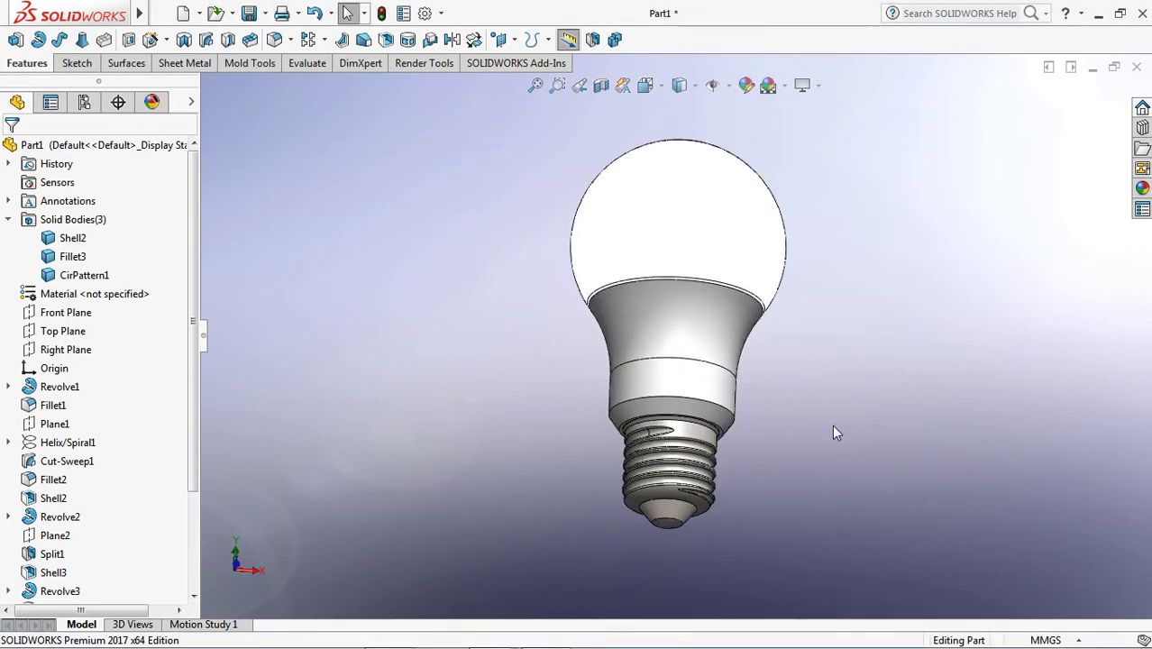
{"action": "scroll", "coordinate": [830, 425], "scroll_direction": "down", "scroll_amount": 2}
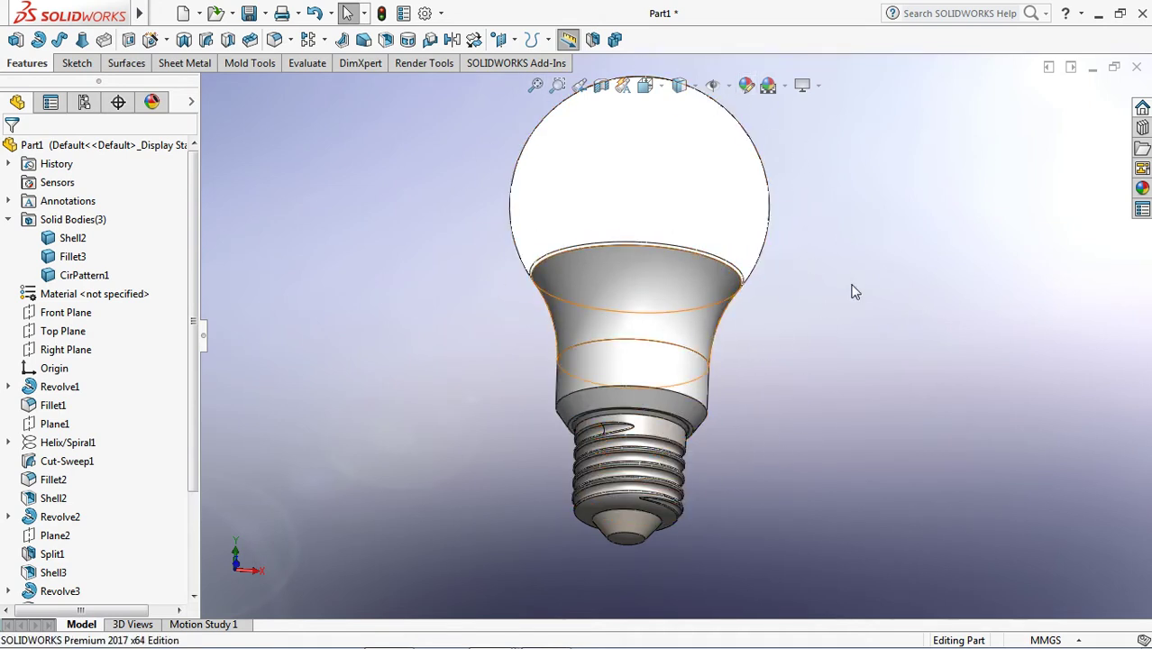
{"action": "middle_click_drag", "start_coordinate": [851, 252], "coordinate": [848, 352]}
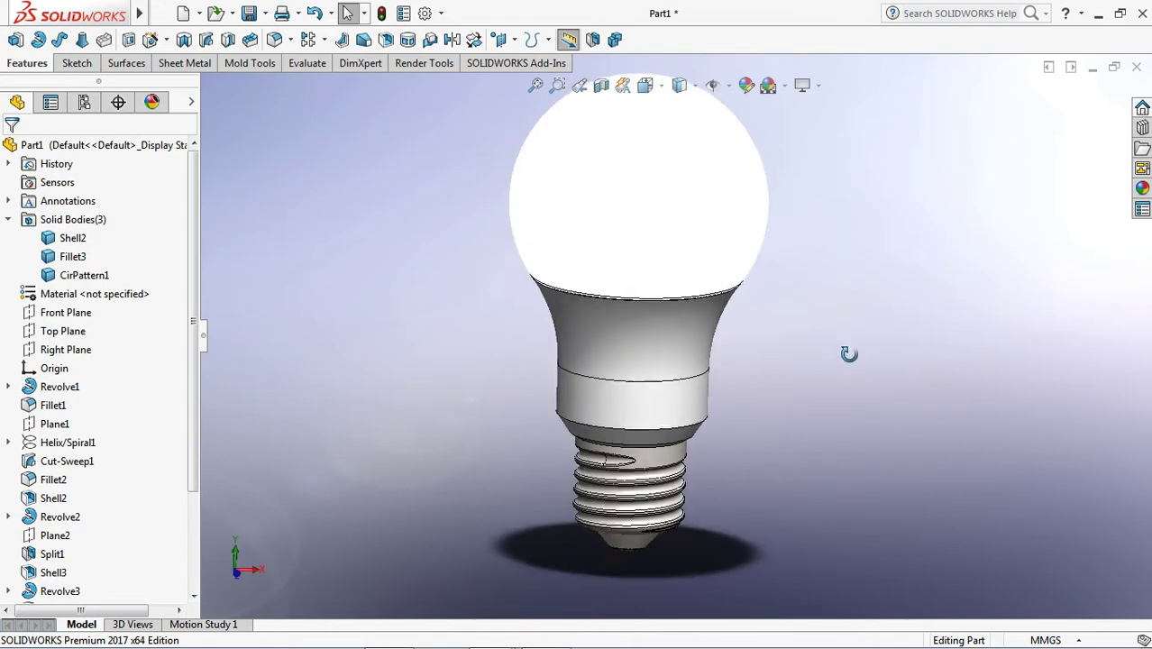
{"action": "left_click", "coordinate": [600, 86]}
{"action": "left_click", "coordinate": [11, 153]}
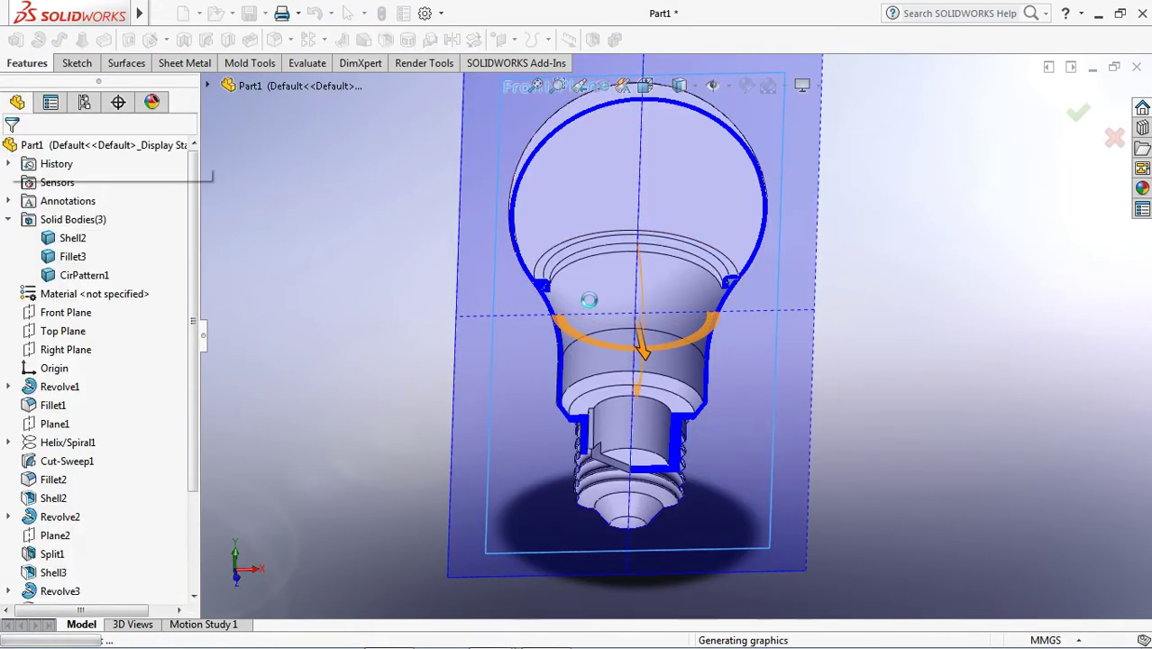
{"action": "scroll", "coordinate": [610, 327], "scroll_direction": "down", "scroll_amount": 5}
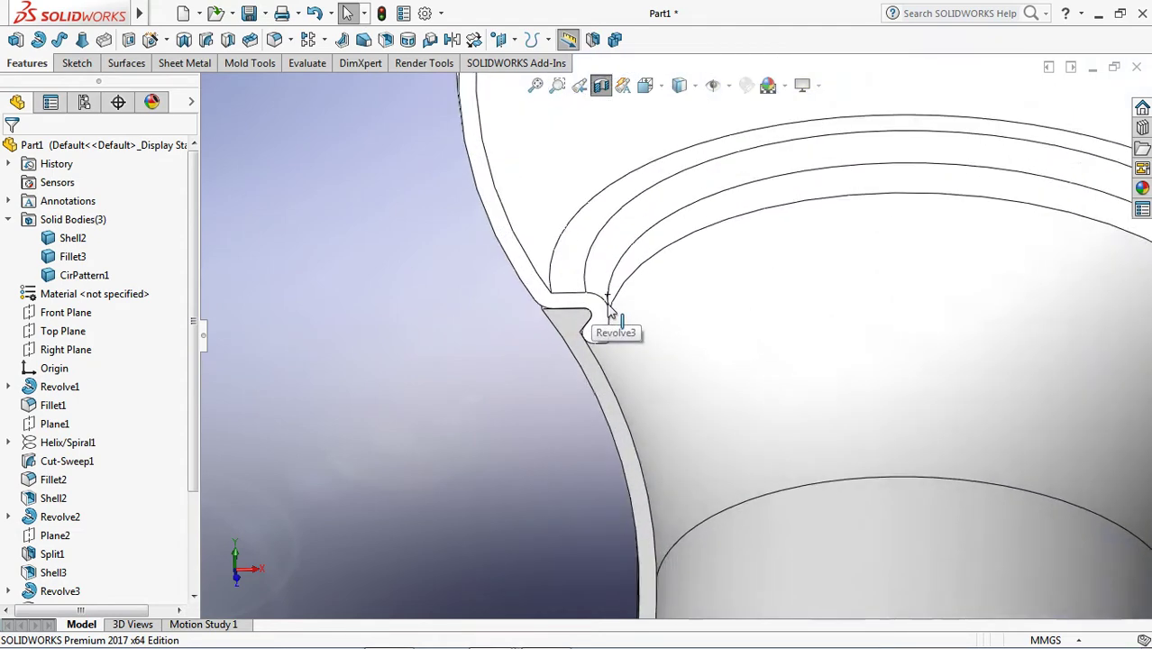
{"action": "scroll", "coordinate": [608, 320], "scroll_direction": "down", "scroll_amount": 3}
{"action": "middle_click_drag", "start_coordinate": [609, 321], "coordinate": [553, 287]}
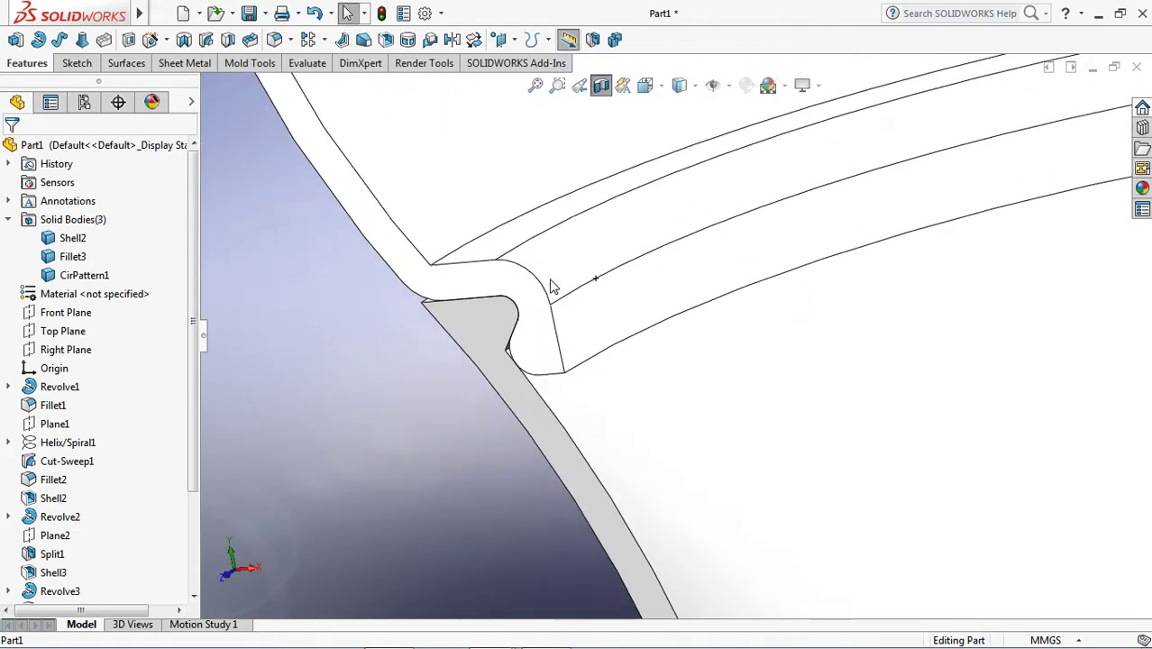
- Hide the globe body (Fillet3) to expose the collar rim and its locking notches
{"action": "left_click", "coordinate": [453, 151]}
{"action": "left_click", "coordinate": [531, 96]}
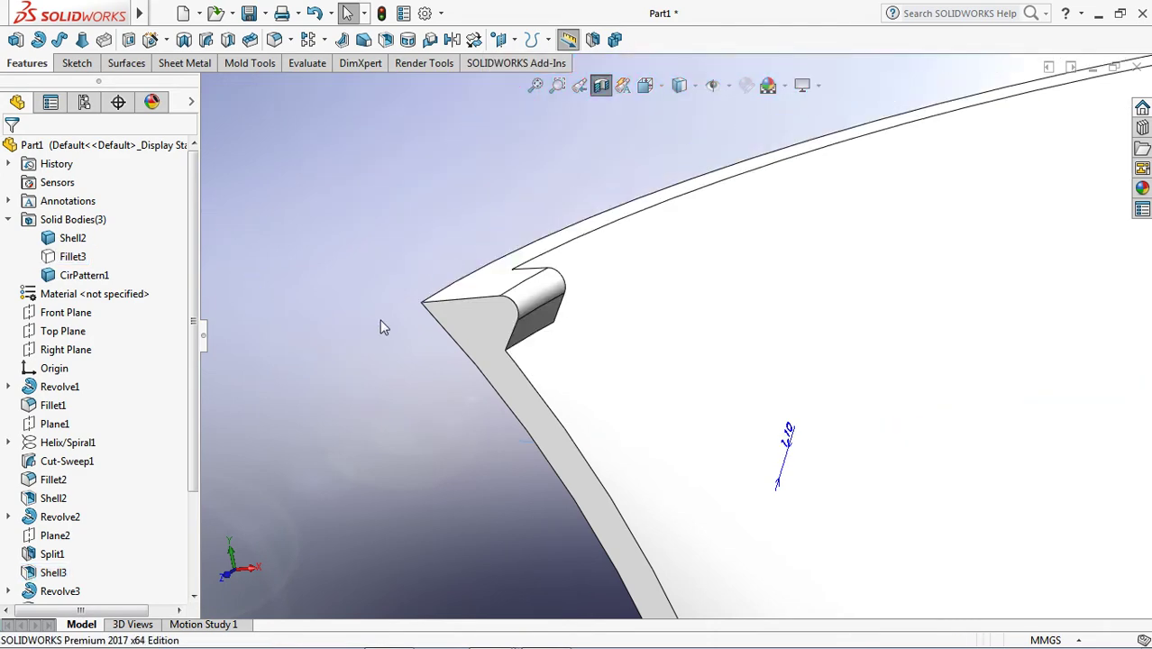
{"action": "scroll", "coordinate": [610, 227], "scroll_direction": "up", "scroll_amount": 2}
{"action": "mouse_move", "coordinate": [604, 88]}
{"action": "middle_mouse_down"}
{"action": "mouse_move", "coordinate": [613, 247]}
{"action": "mouse_move", "coordinate": [540, 311]}
{"action": "middle_mouse_up"}
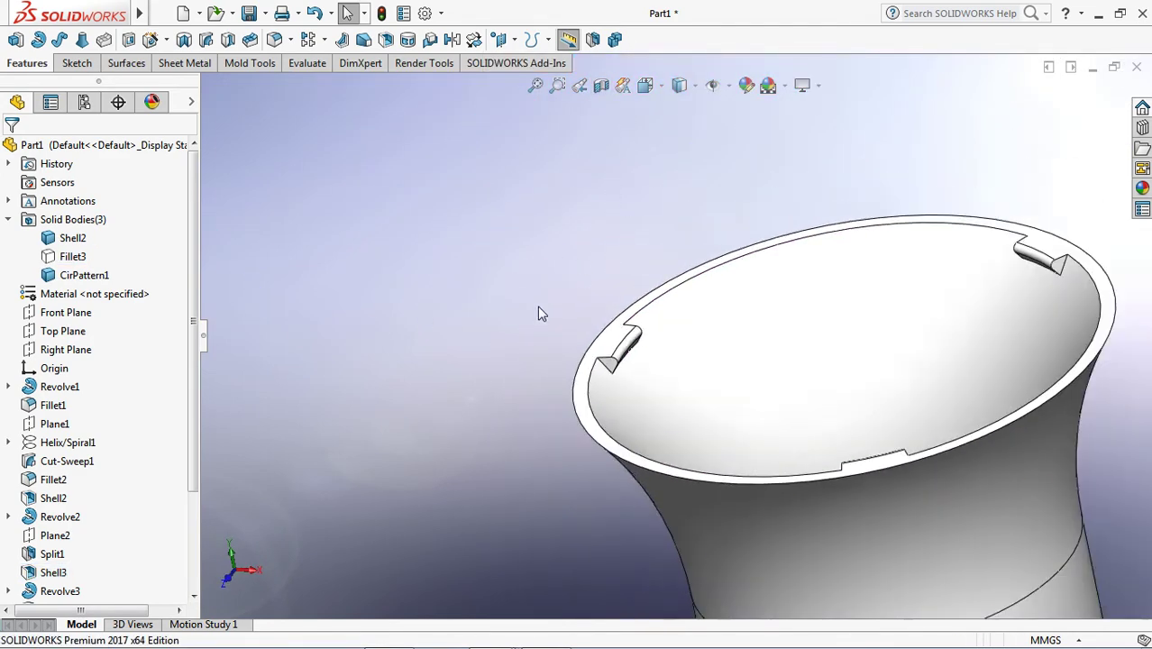
{"action": "mouse_move", "coordinate": [958, 327]}
{"action": "middle_mouse_down"}
{"action": "mouse_move", "coordinate": [974, 342]}
{"action": "mouse_move", "coordinate": [902, 445]}
{"action": "mouse_move", "coordinate": [770, 533]}
{"action": "mouse_move", "coordinate": [773, 545]}
{"action": "mouse_move", "coordinate": [718, 438]}
{"action": "mouse_move", "coordinate": [785, 387]}
{"action": "middle_mouse_up"}
- Hide the threaded base body (Shell2) to inspect the collar's open end
{"action": "right_click", "coordinate": [747, 559]}
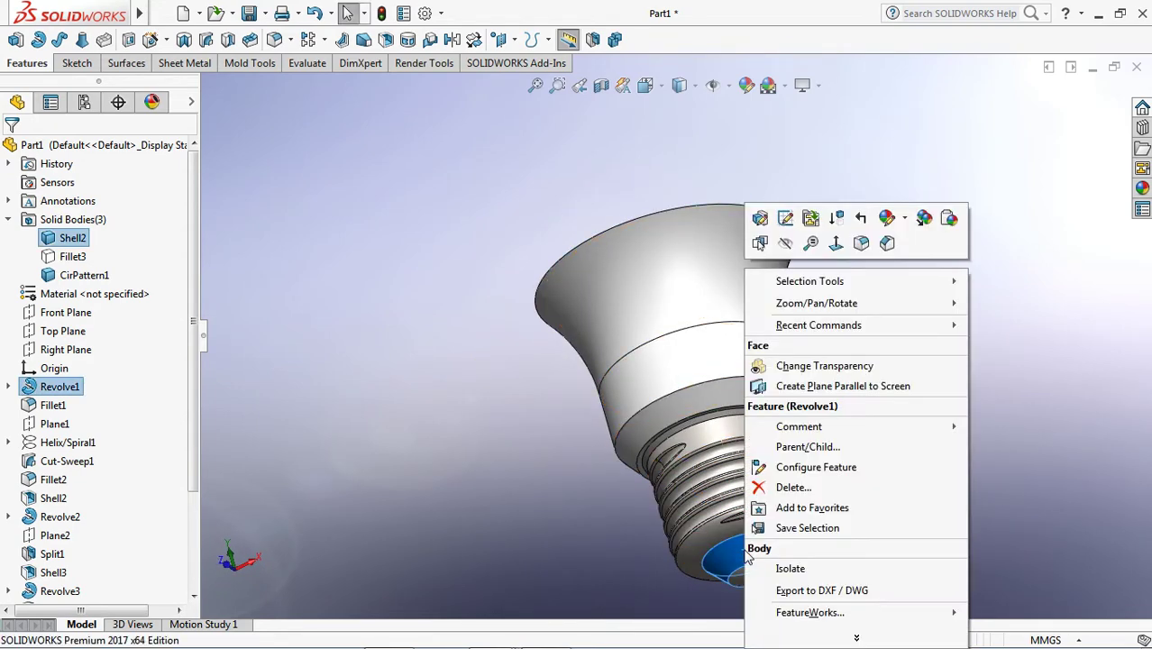
{"action": "left_click", "coordinate": [787, 243]}
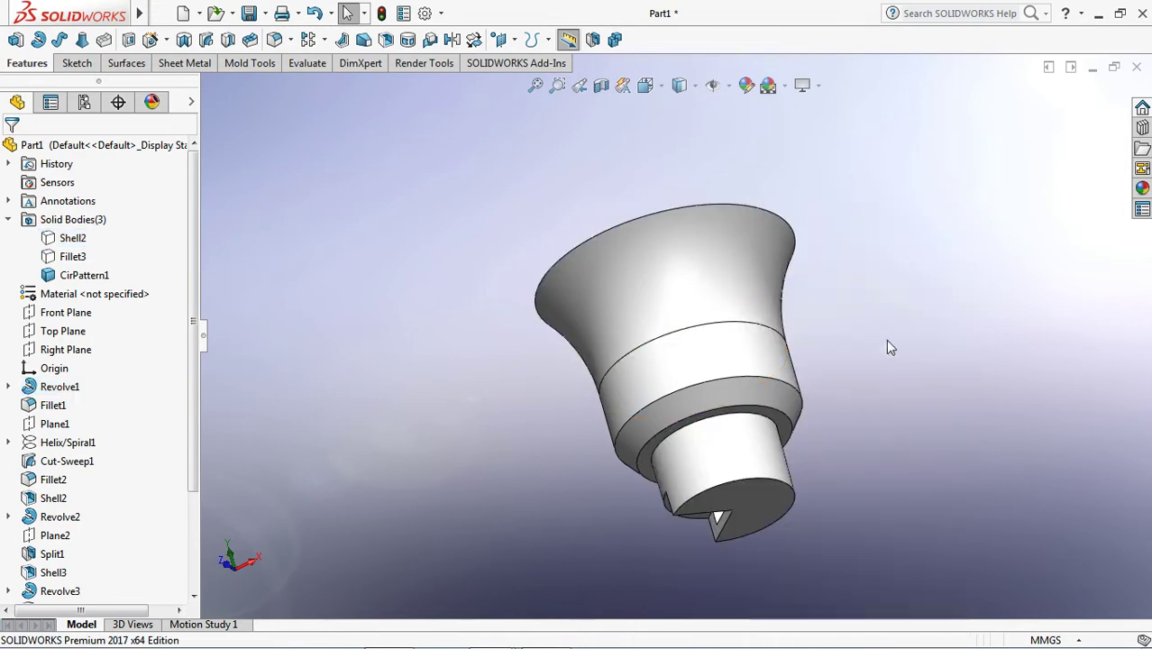
{"action": "mouse_move", "coordinate": [885, 339]}
{"action": "middle_mouse_down"}
{"action": "mouse_move", "coordinate": [885, 360]}
{"action": "mouse_move", "coordinate": [816, 384]}
{"action": "middle_mouse_up"}
{"action": "scroll", "coordinate": [617, 303], "scroll_direction": "down", "scroll_amount": 3}
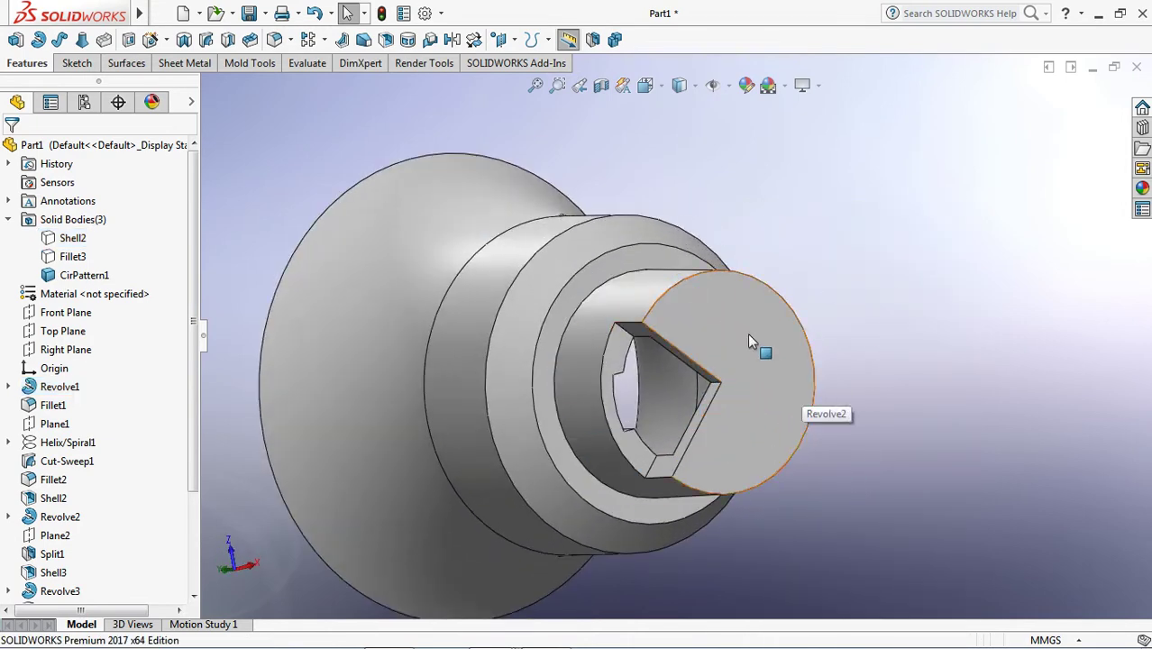
{"action": "mouse_move", "coordinate": [768, 413]}
{"action": "middle_mouse_down"}
{"action": "mouse_move", "coordinate": [721, 424]}
{"action": "mouse_move", "coordinate": [669, 377]}
{"action": "middle_mouse_up"}
{"action": "scroll", "coordinate": [648, 439], "scroll_direction": "up", "scroll_amount": 3}
{"action": "scroll", "coordinate": [613, 448], "scroll_direction": "up", "scroll_amount": 3}
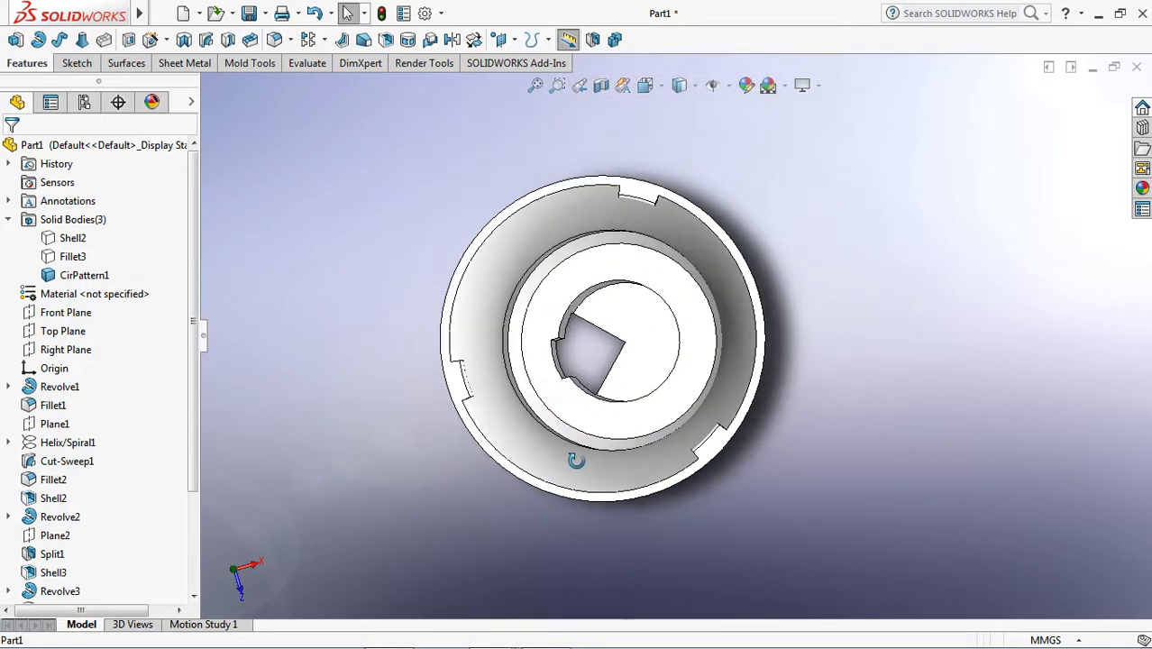
{"action": "mouse_move", "coordinate": [576, 458]}
{"action": "middle_mouse_down"}
{"action": "mouse_move", "coordinate": [584, 345]}
{"action": "mouse_move", "coordinate": [595, 352]}
{"action": "middle_mouse_up"}
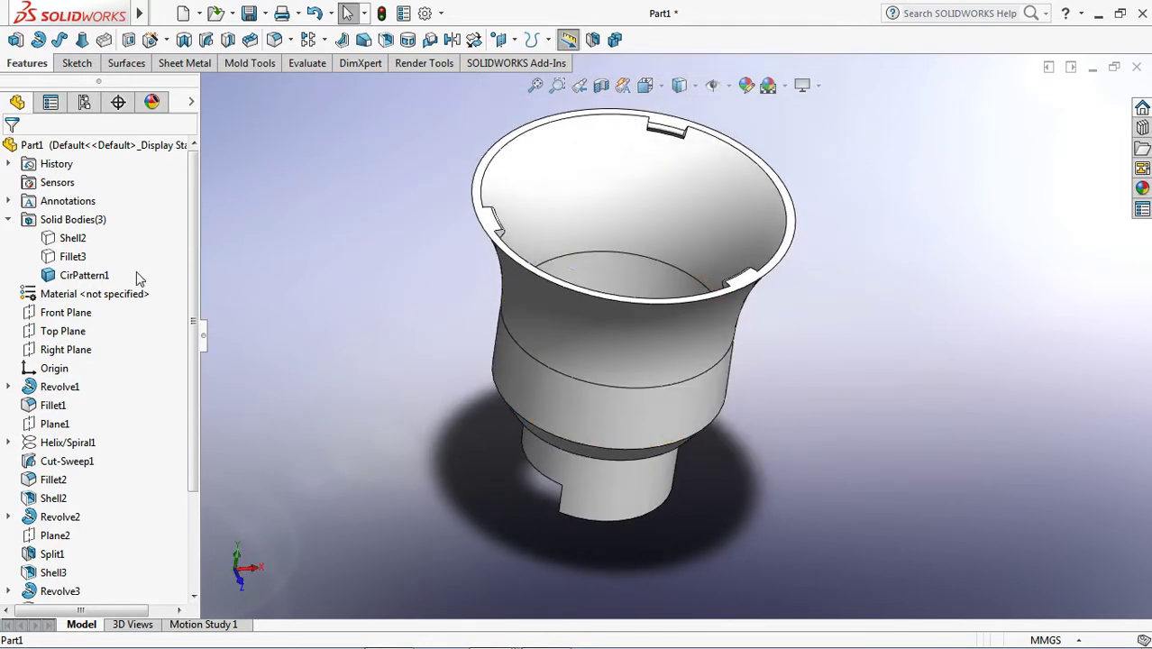
- Show the threaded base and globe bodies again so the complete bulb is displayed
{"action": "right_click", "coordinate": [72, 238]}
{"action": "left_click", "coordinate": [78, 216]}
{"action": "right_click", "coordinate": [68, 256]}
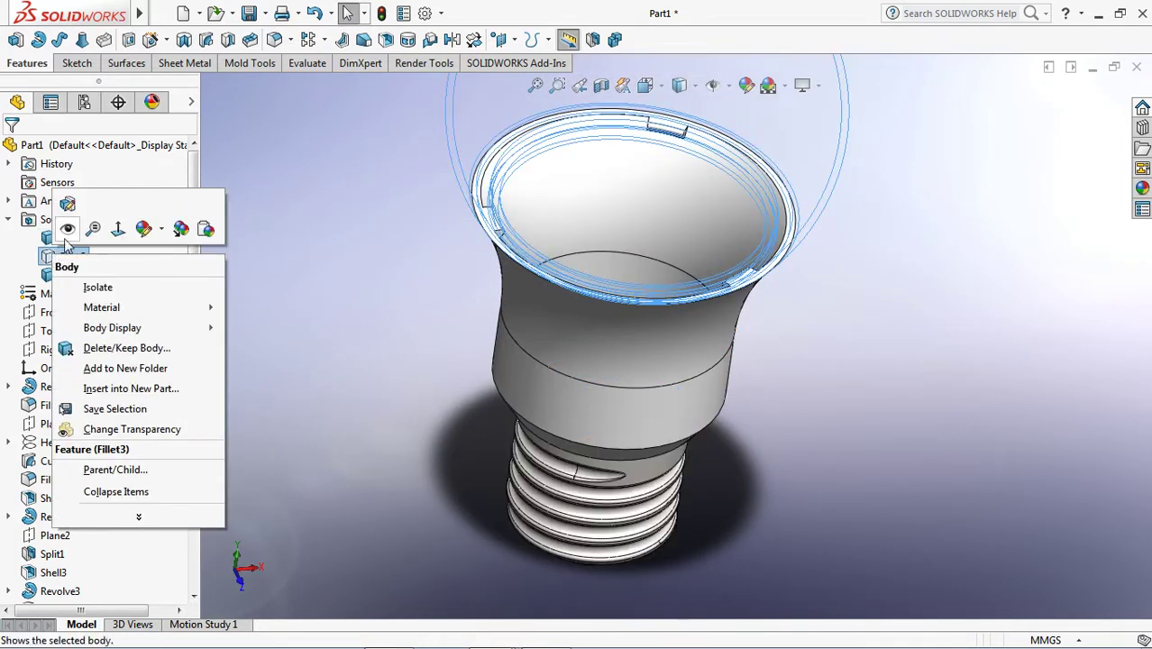
{"action": "left_click", "coordinate": [68, 229]}
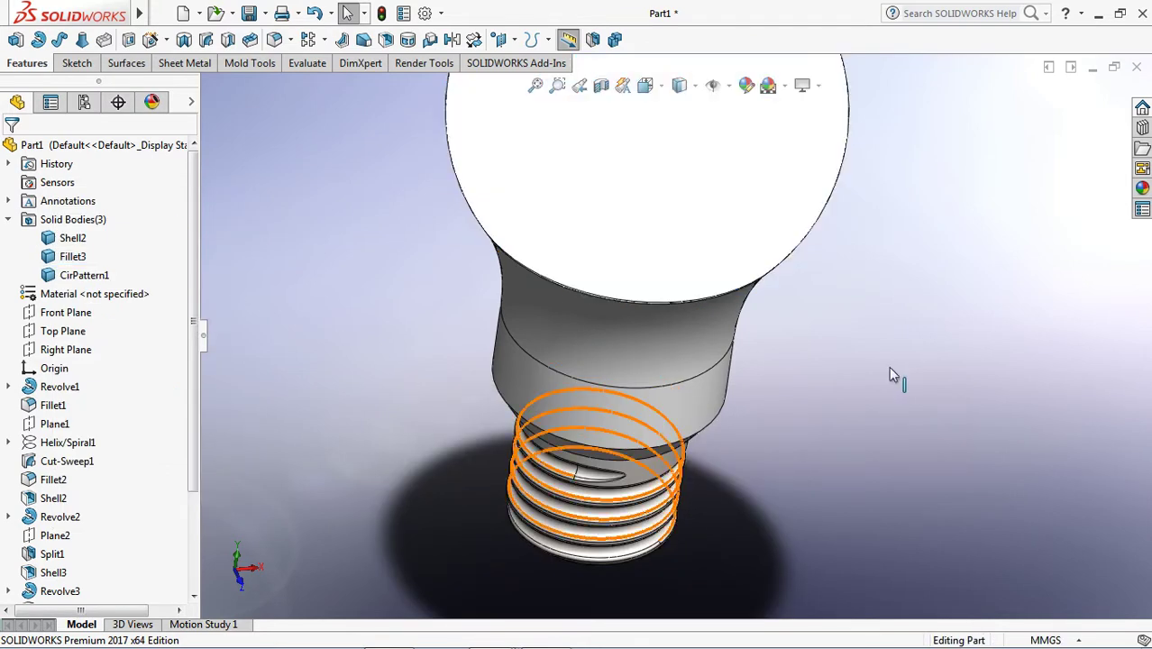
{"action": "mouse_move", "coordinate": [887, 366]}
{"action": "middle_mouse_down"}
{"action": "mouse_move", "coordinate": [843, 318]}
{"action": "mouse_move", "coordinate": [837, 368]}
{"action": "middle_mouse_up"}
{"action": "scroll", "coordinate": [840, 322], "scroll_direction": "up", "scroll_amount": 2}
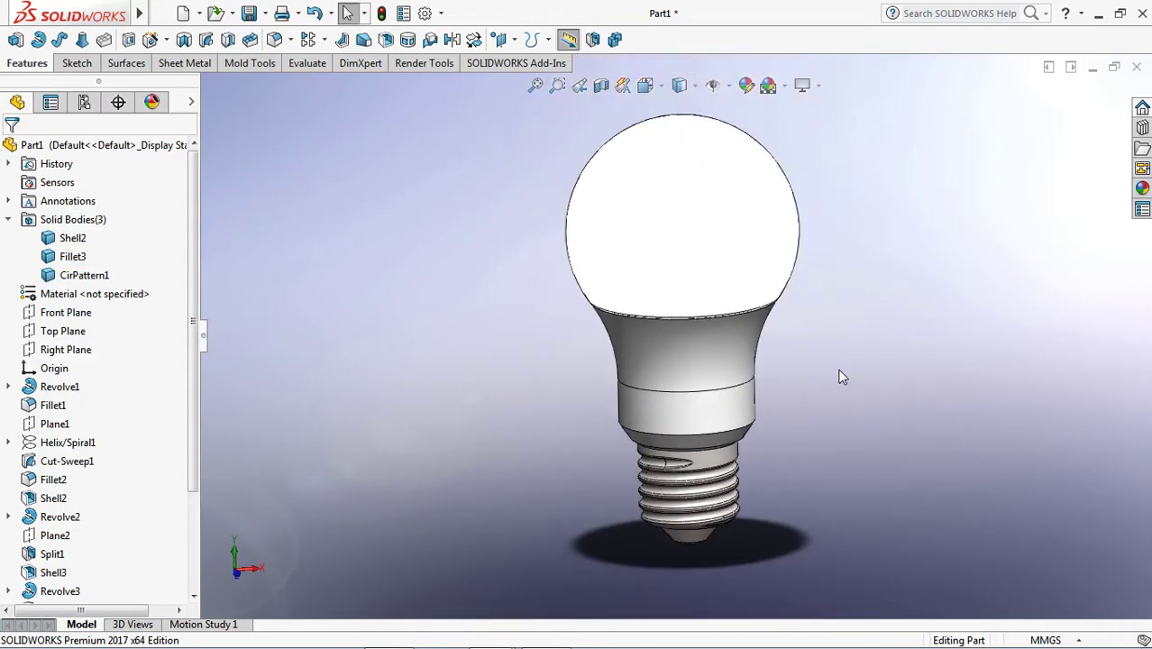
{"action": "scroll", "coordinate": [843, 377], "scroll_direction": "down", "scroll_amount": 2}
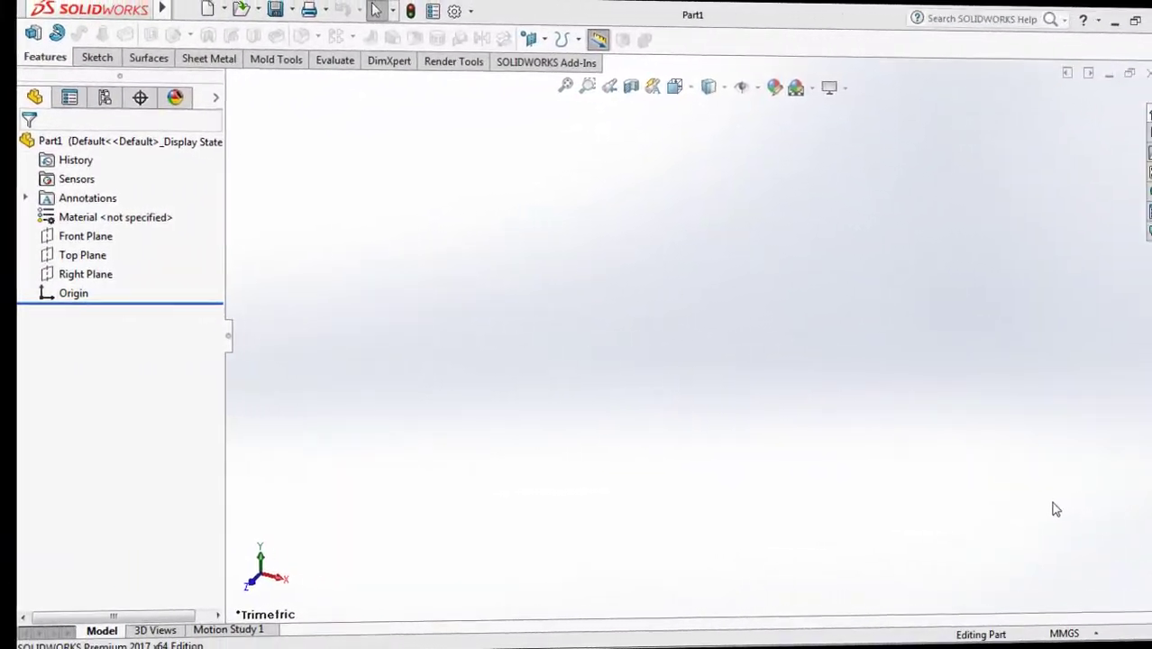
- Start a sketch on the Front Plane with a vertical centerline up from the origin
{"action": "left_click", "coordinate": [64, 244]}
{"action": "left_click", "coordinate": [16, 40]}
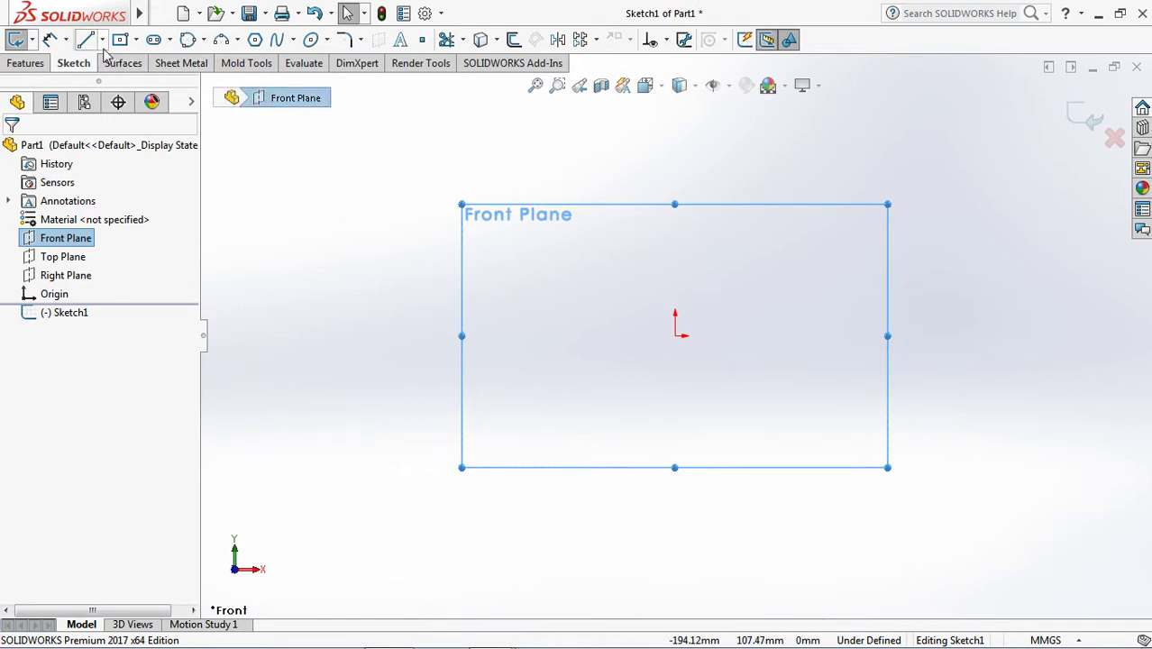
{"action": "left_click", "coordinate": [102, 40]}
{"action": "left_click", "coordinate": [113, 79]}
{"action": "left_click", "coordinate": [676, 336]}
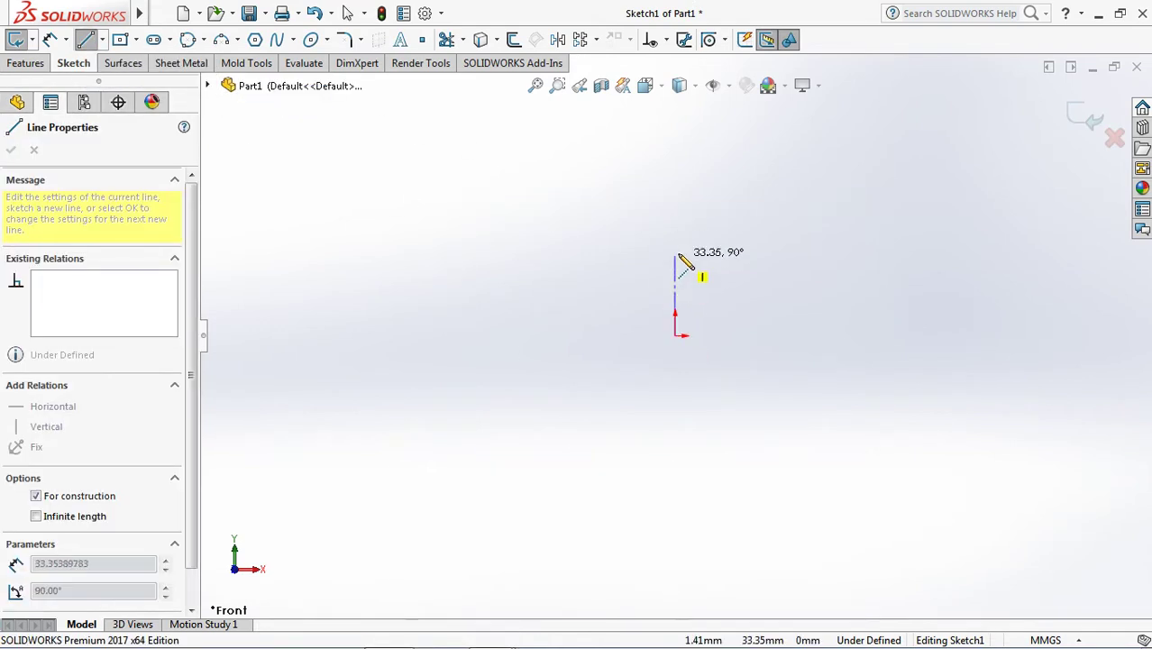
{"action": "left_click", "coordinate": [676, 225]}
- Draw a three-point arc at the bottom of the profile
{"action": "left_click", "coordinate": [221, 40]}
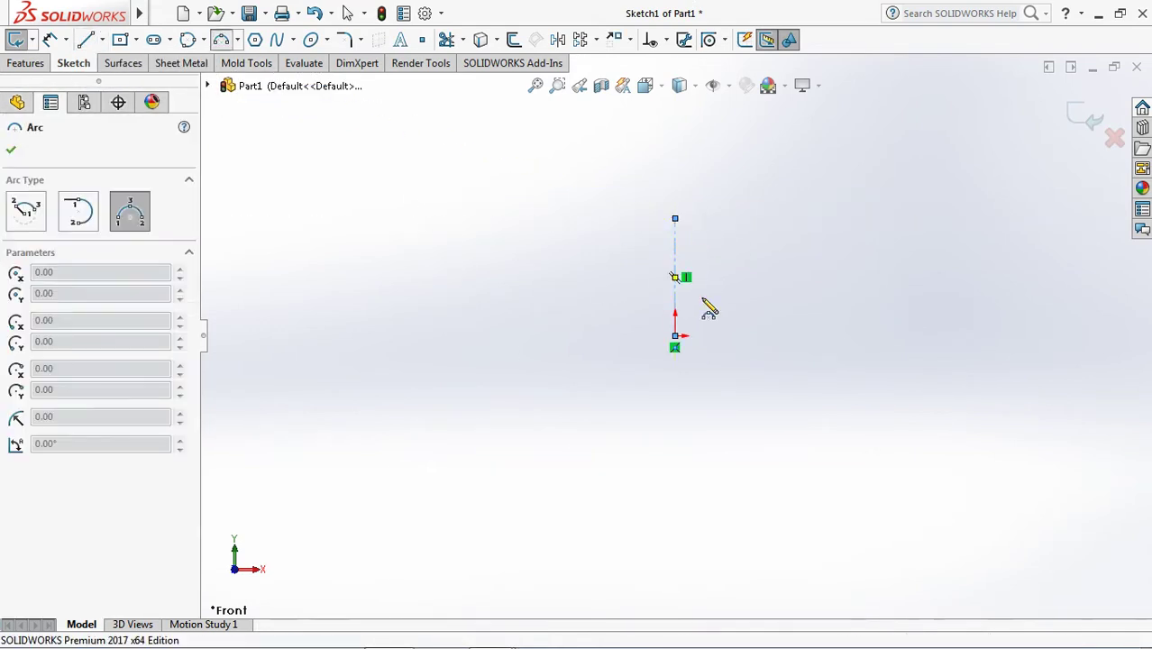
{"action": "scroll", "coordinate": [712, 288], "scroll_direction": "down", "scroll_amount": 5}
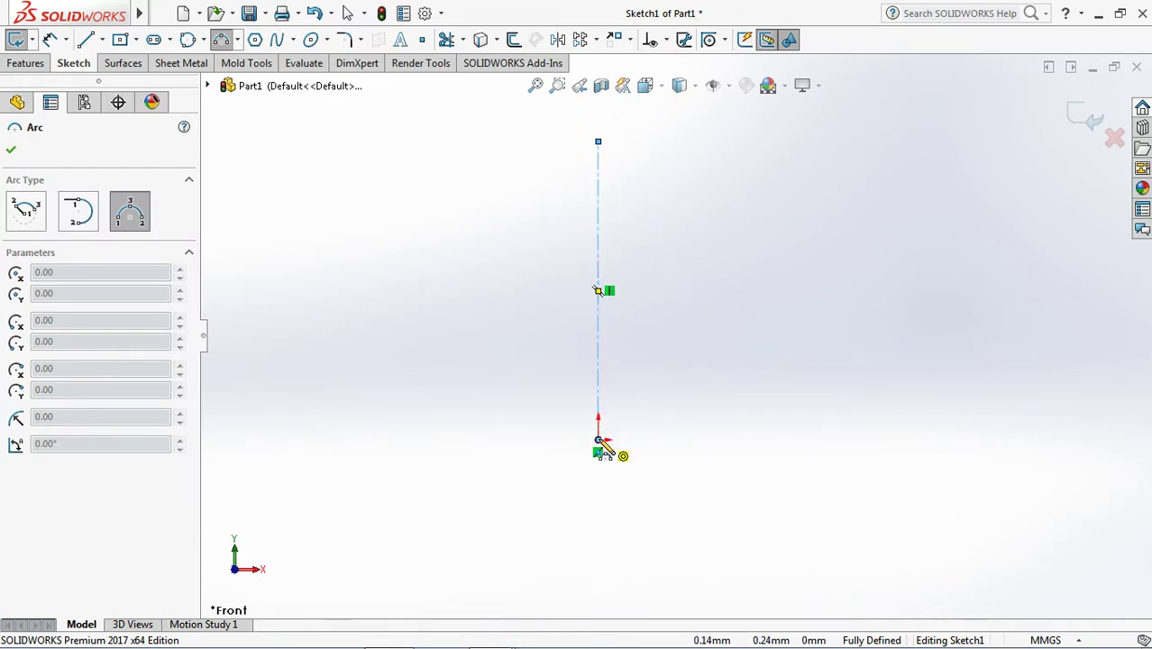
{"action": "left_click", "coordinate": [598, 441]}
{"action": "left_click", "coordinate": [558, 436]}
{"action": "key", "text": "Escape"}
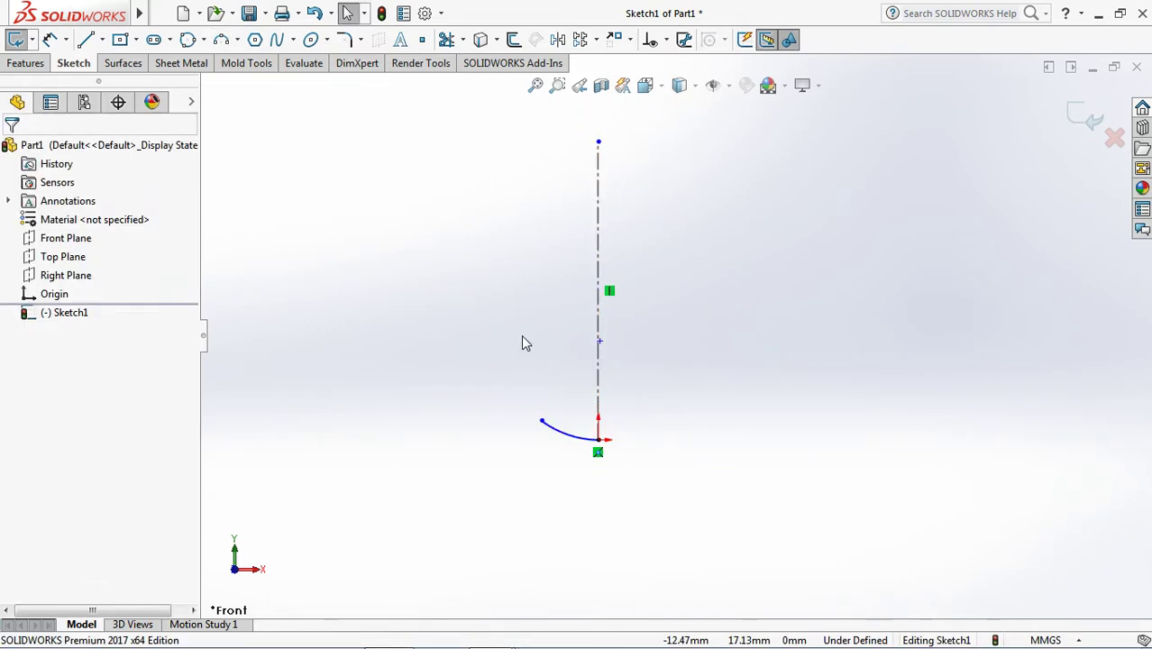
- Draw connected slanted, horizontal, vertical and top lines closing the half-profile at the centerline
{"action": "key", "text": "l"}
{"action": "left_click", "coordinate": [541, 421]}
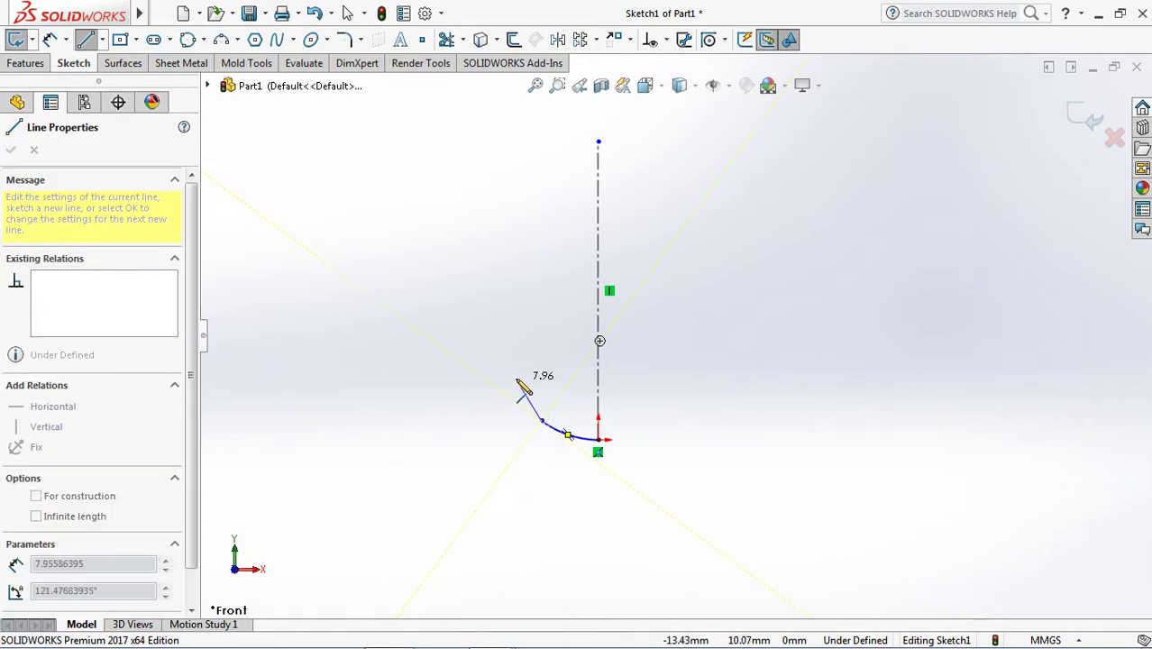
{"action": "left_click", "coordinate": [510, 372]}
{"action": "left_click", "coordinate": [472, 373]}
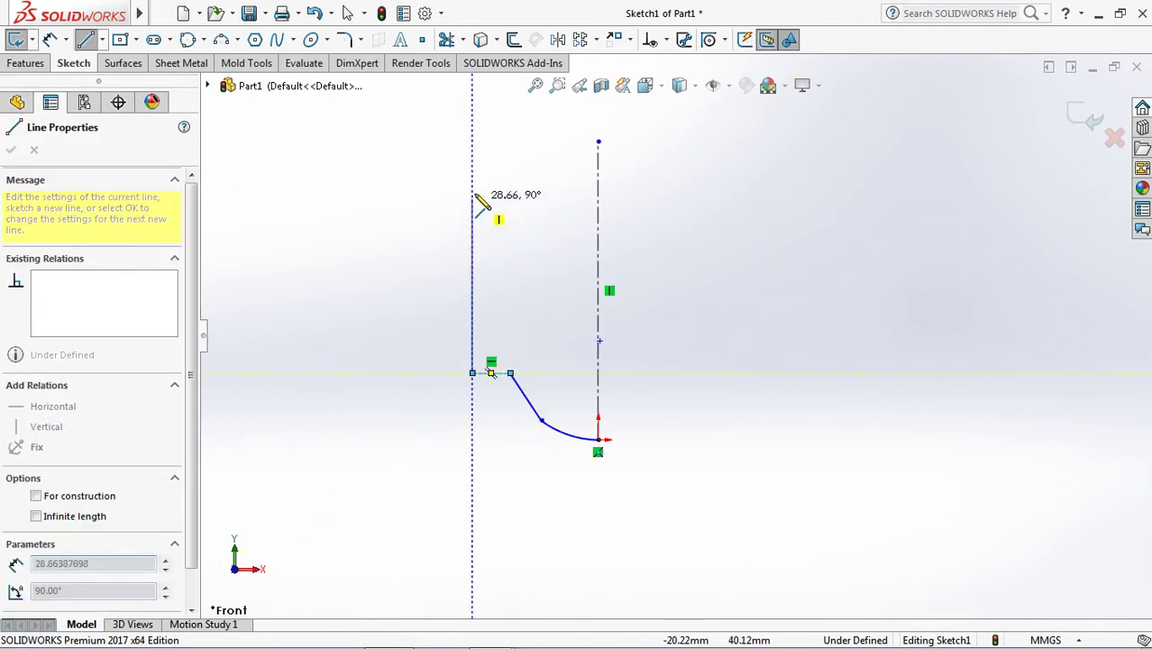
{"action": "left_click", "coordinate": [472, 160]}
{"action": "left_click", "coordinate": [451, 141]}
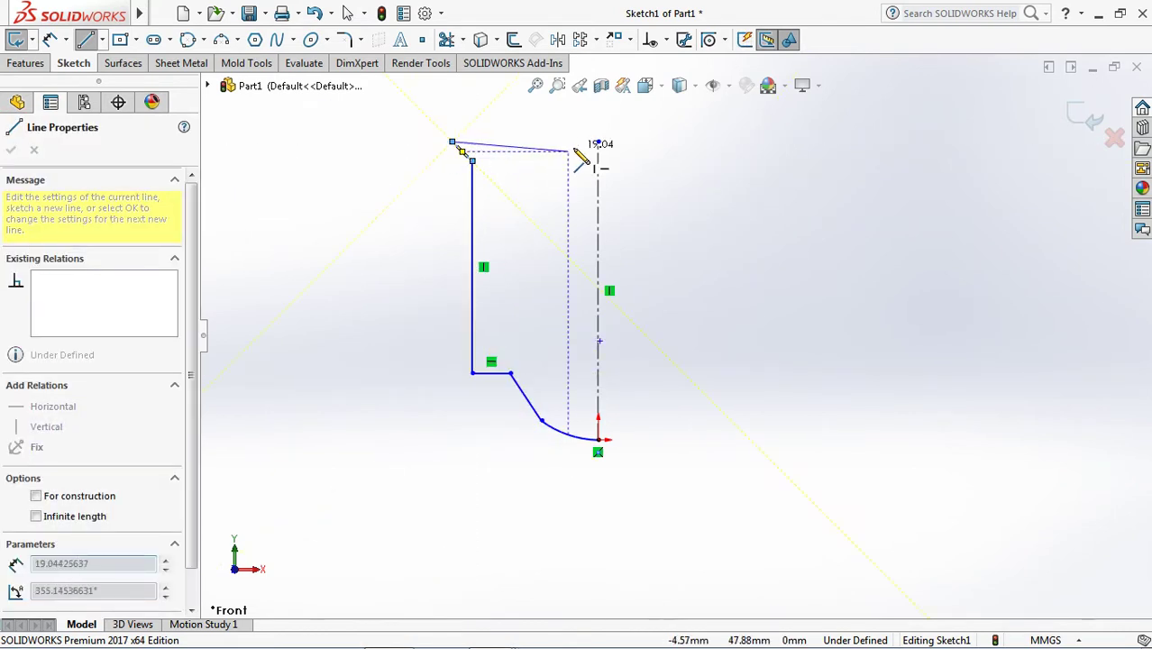
{"action": "left_click", "coordinate": [599, 142]}
{"action": "right_click", "coordinate": [627, 203]}
- Make the profile's end point coincident with the centerline
{"action": "left_click", "coordinate": [658, 215]}
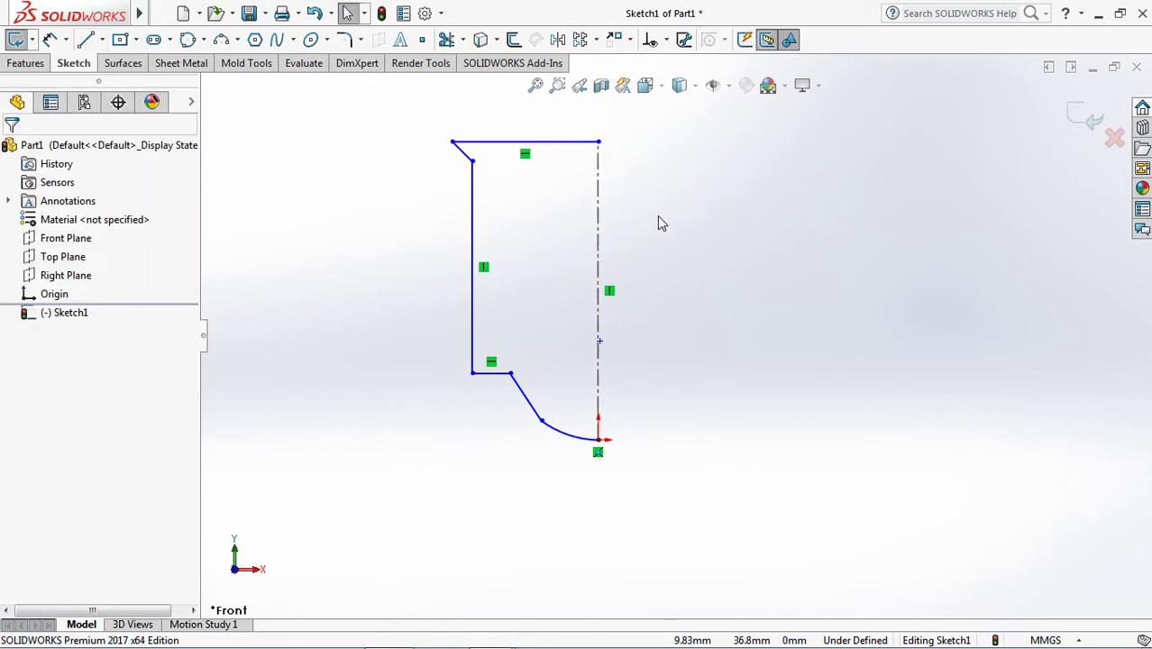
{"action": "left_click", "coordinate": [666, 39]}
{"action": "left_click", "coordinate": [698, 80]}
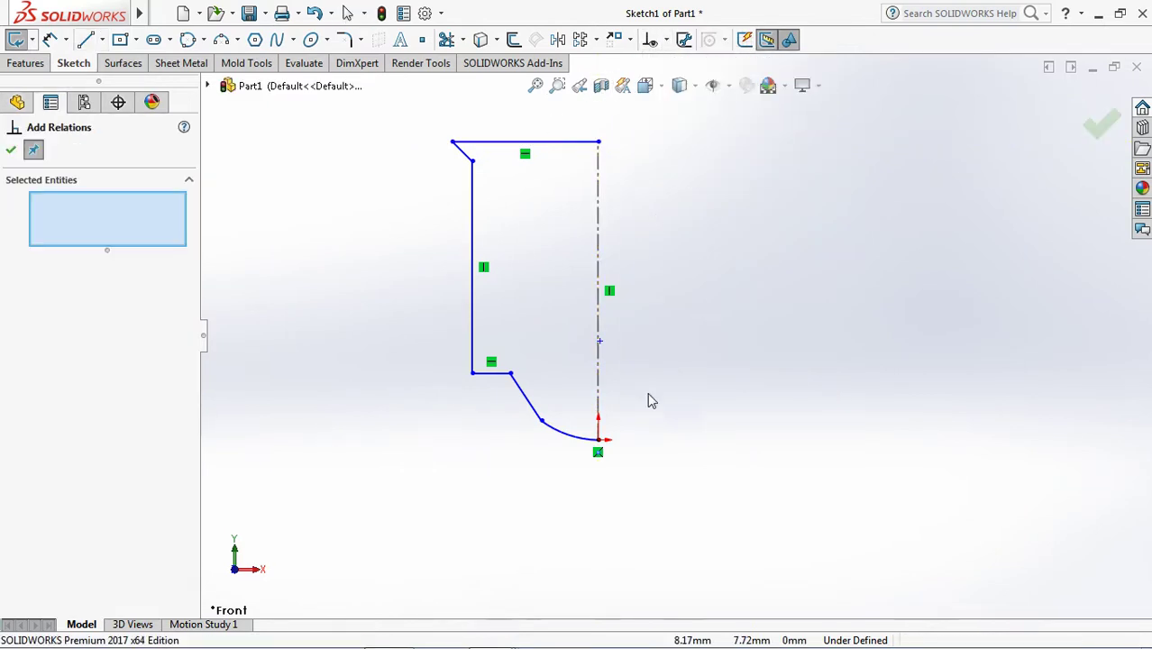
{"action": "left_click", "coordinate": [599, 342]}
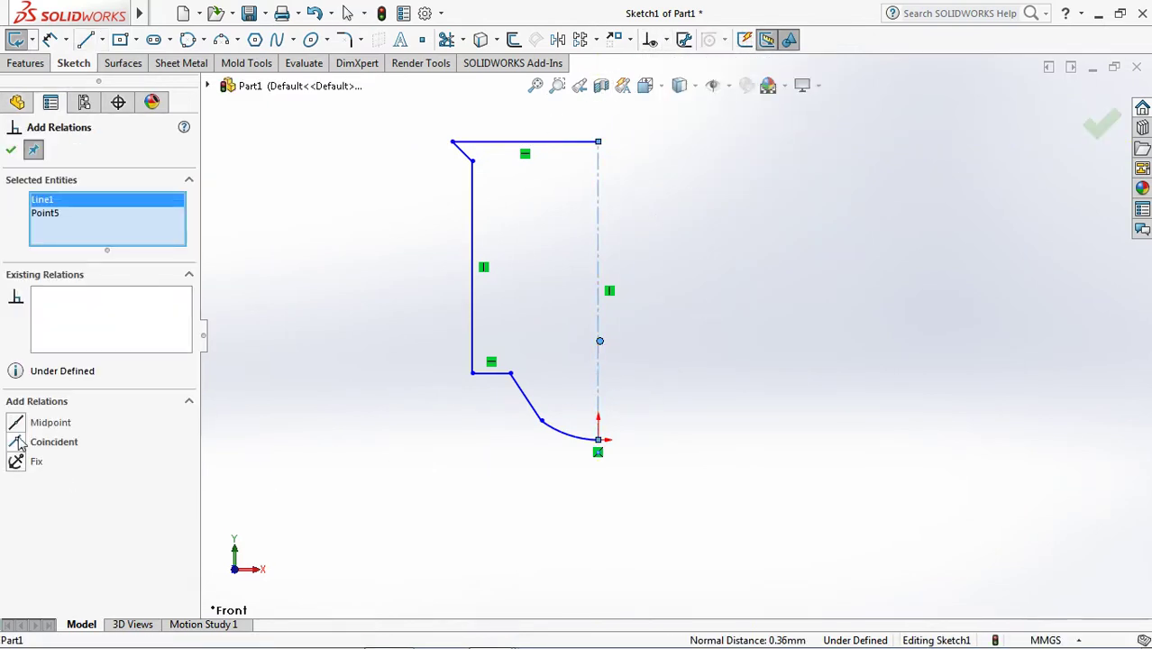
{"action": "left_click", "coordinate": [20, 442]}
{"action": "left_click", "coordinate": [10, 149]}
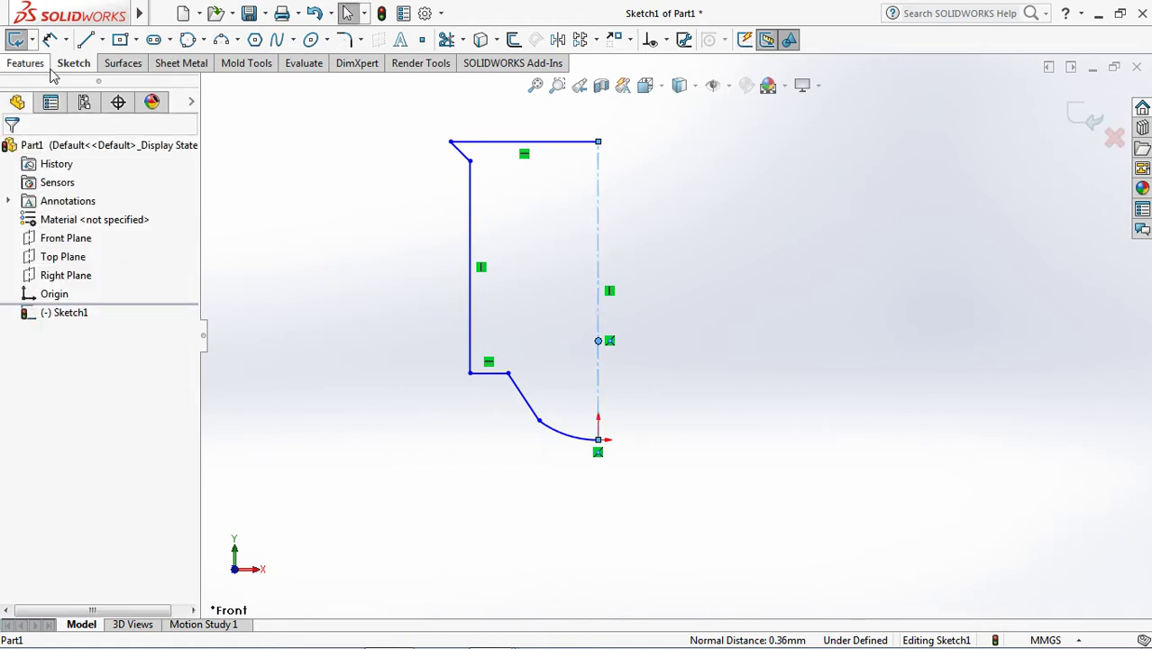
- Dimension the arc radius to 10 mm and its endpoint's vertical offset to 1 mm
{"action": "left_click", "coordinate": [50, 39]}
{"action": "scroll", "coordinate": [375, 427], "scroll_direction": "down", "scroll_amount": 2}
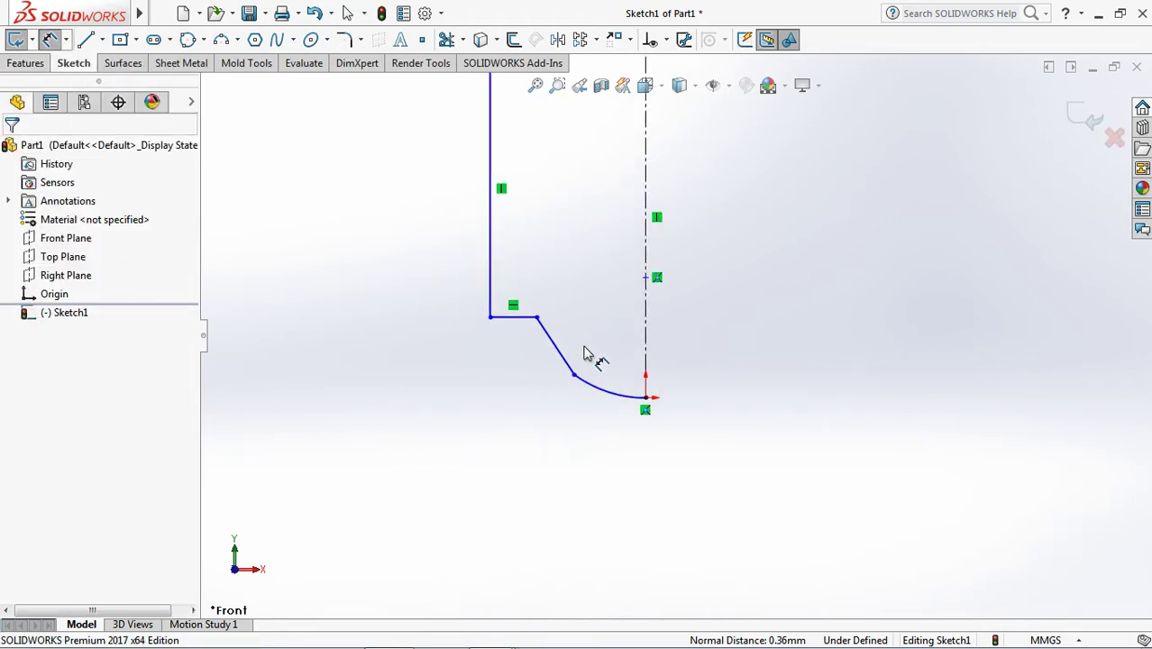
{"action": "left_click", "coordinate": [615, 403]}
{"action": "left_click", "coordinate": [522, 447]}
{"action": "type", "text": "10"}
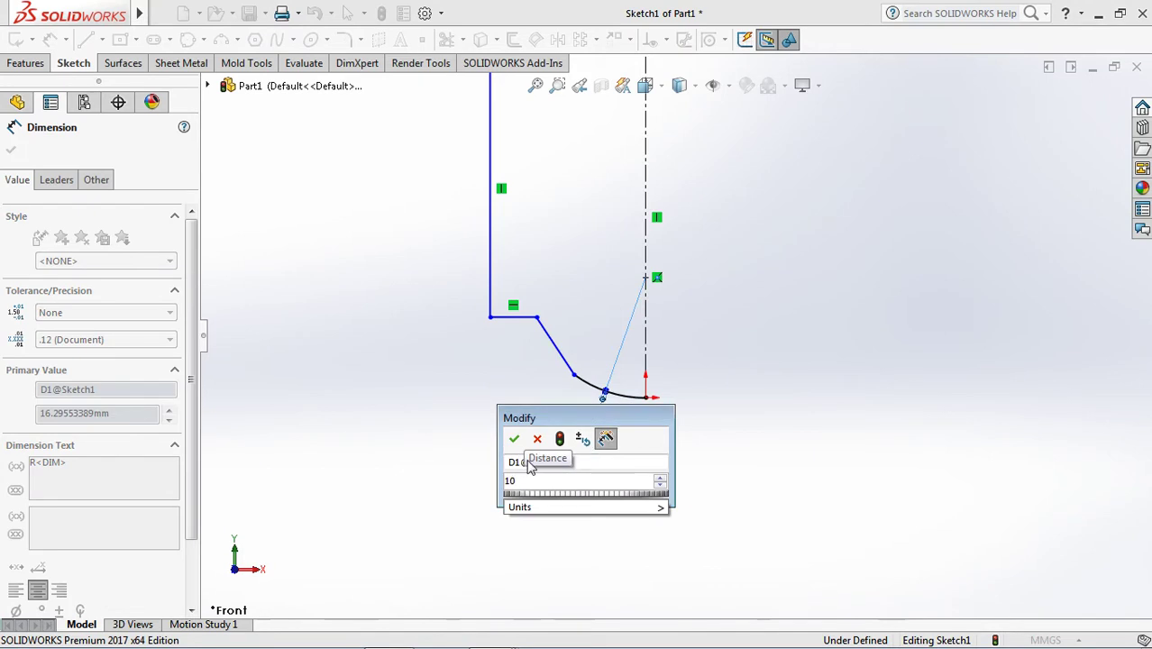
{"action": "left_click", "coordinate": [514, 439]}
{"action": "left_click", "coordinate": [573, 374]}
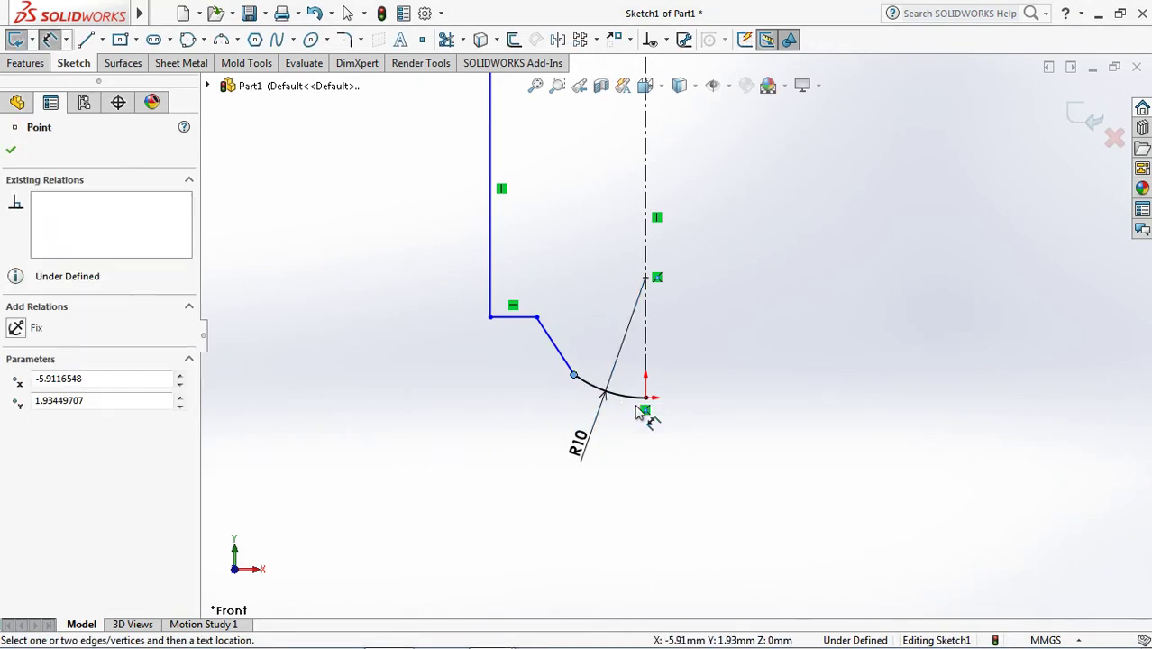
{"action": "left_click", "coordinate": [645, 396]}
{"action": "left_click", "coordinate": [424, 387]}
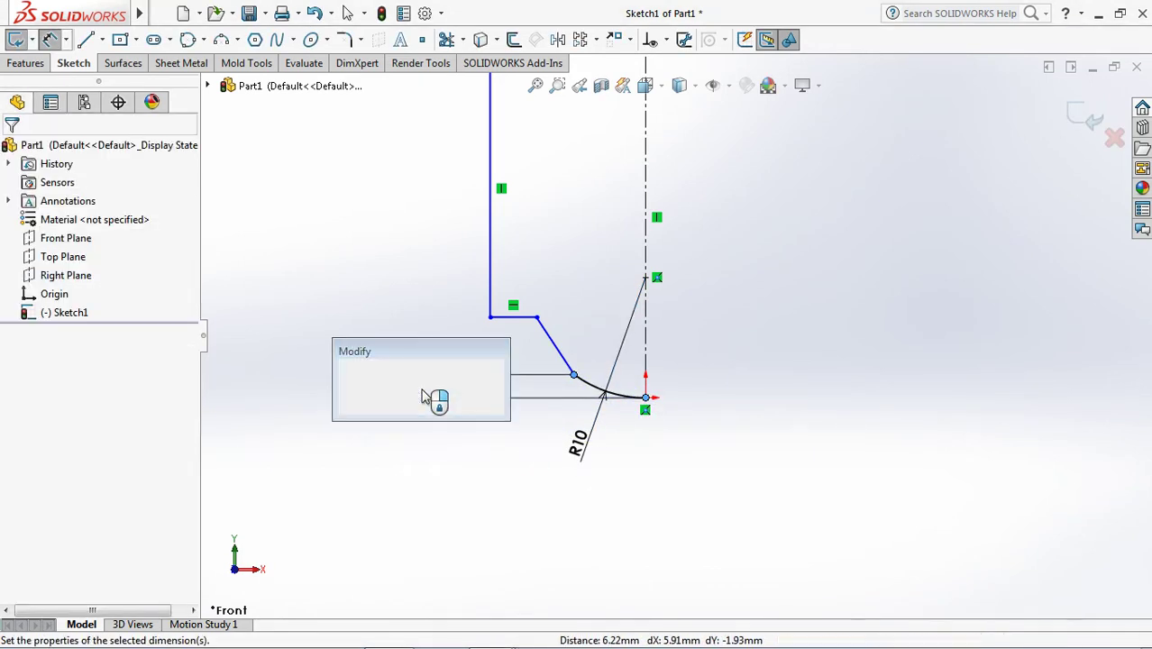
{"action": "type", "text": "1"}
{"action": "left_click", "coordinate": [350, 382]}
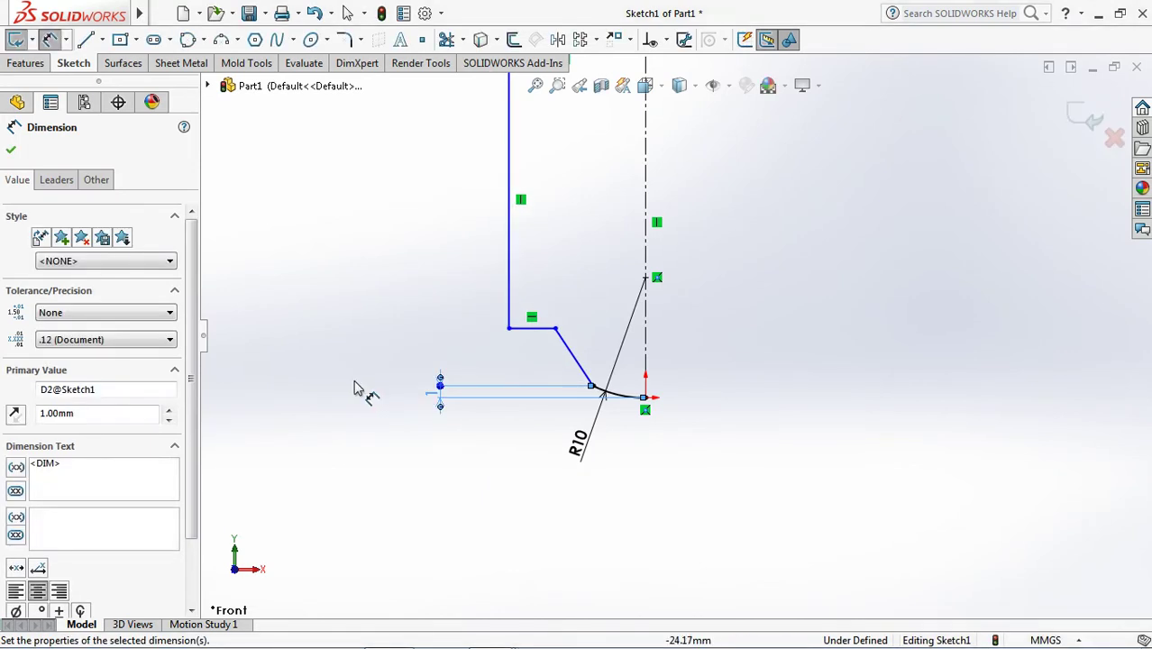
- Add a 4.4 mm height and a 40° angle between the diagonal and centerline
{"action": "left_click", "coordinate": [534, 332]}
{"action": "left_click", "coordinate": [590, 386]}
{"action": "left_click", "coordinate": [437, 368]}
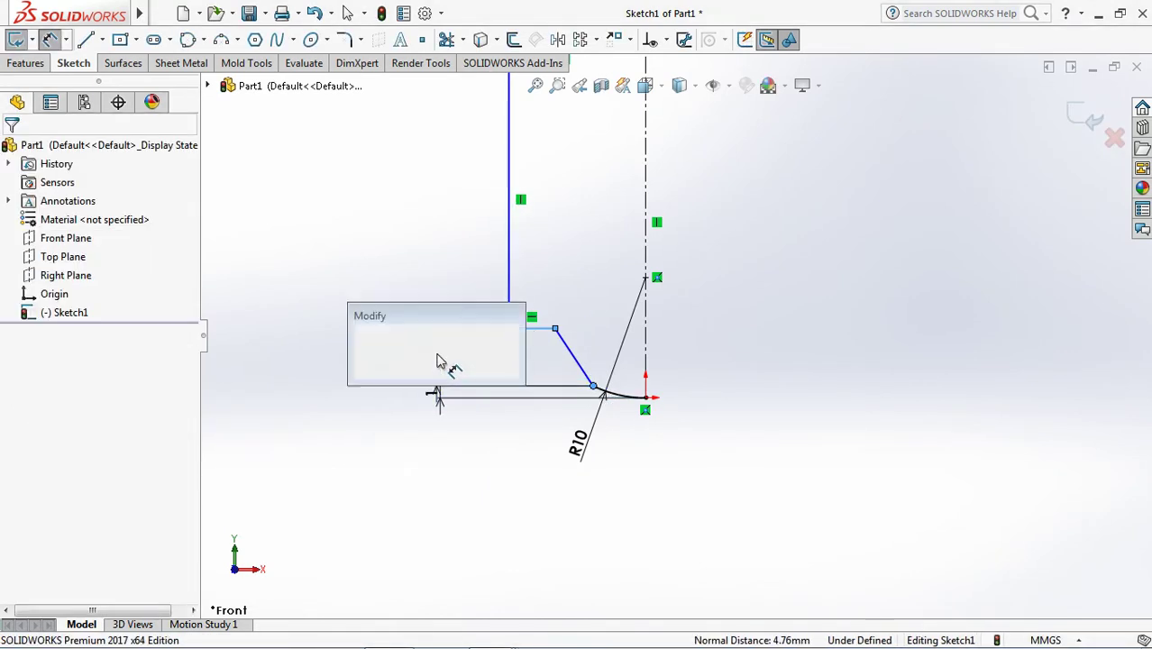
{"action": "type", "text": "4.4"}
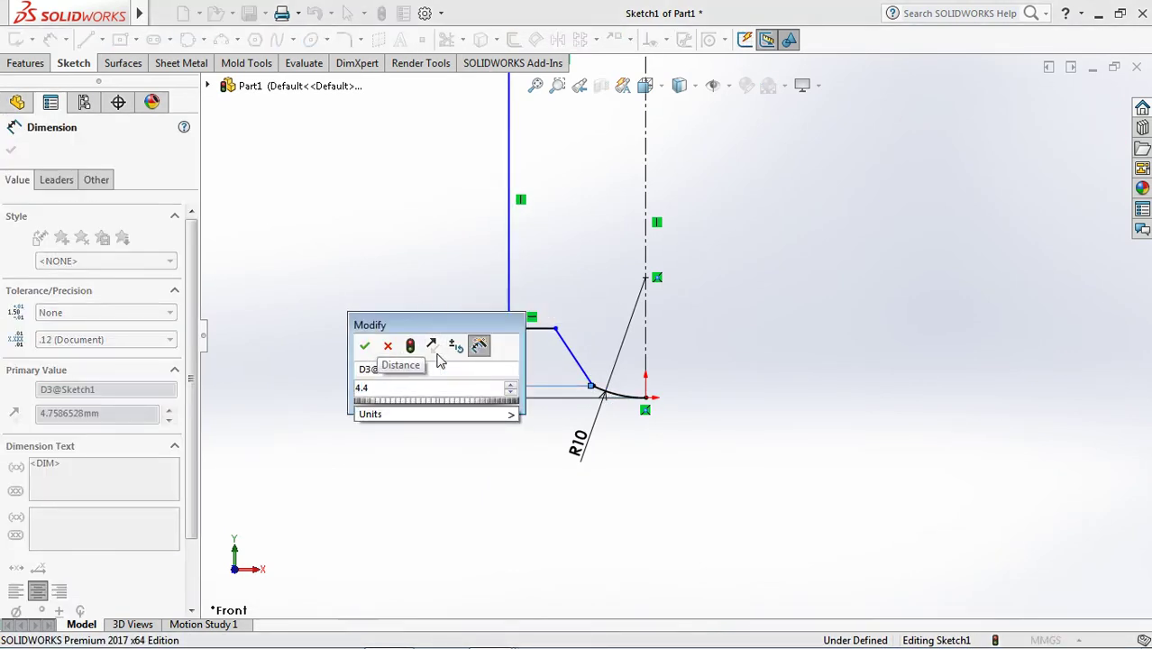
{"action": "left_click", "coordinate": [366, 350]}
{"action": "left_click", "coordinate": [577, 365]}
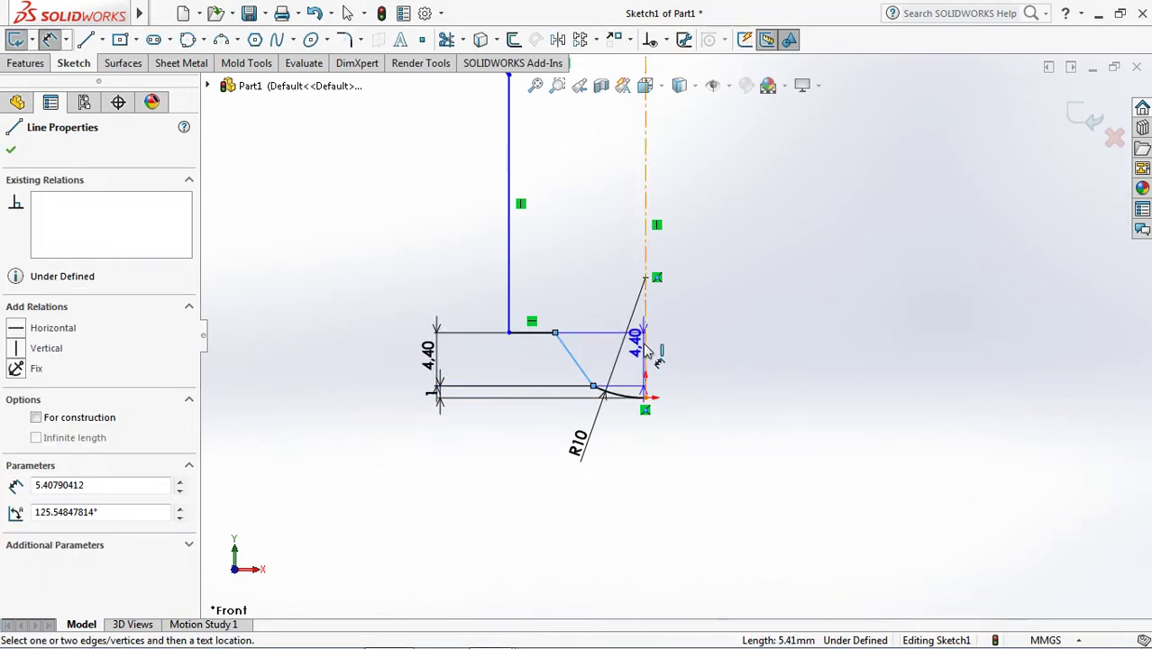
{"action": "left_click", "coordinate": [645, 342]}
{"action": "left_click", "coordinate": [610, 317]}
{"action": "type", "text": "40"}
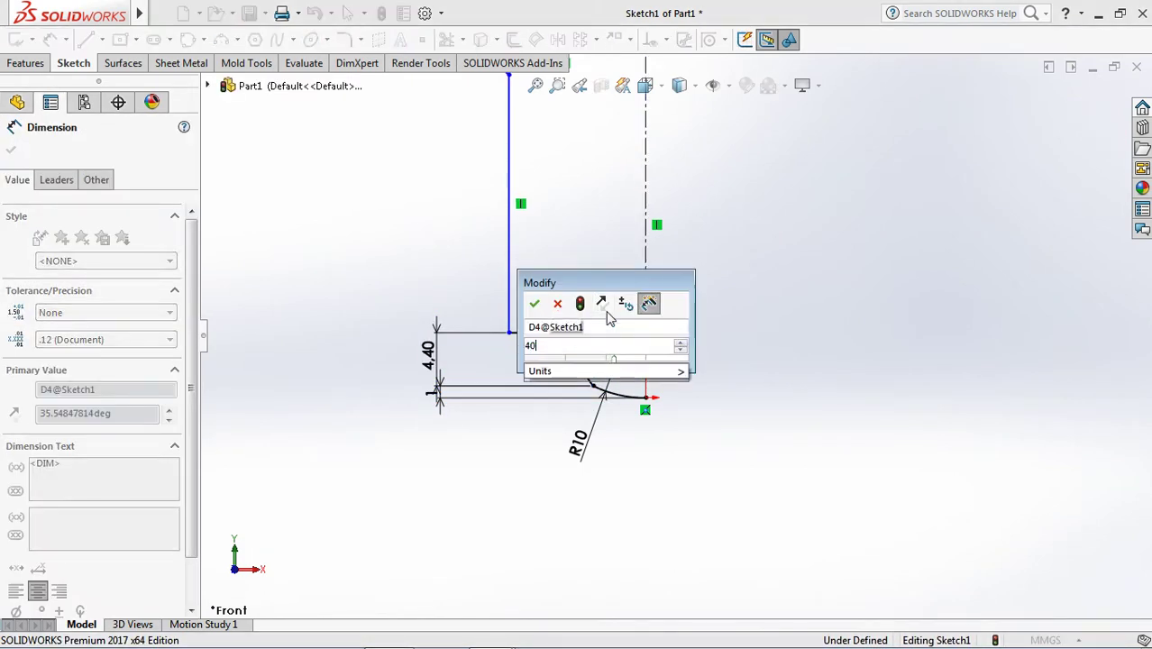
{"action": "left_click", "coordinate": [534, 304]}
- Set the wall's half-width to 25.7/2 (12.85 mm) and the small step to 1 mm
{"action": "left_click", "coordinate": [509, 266]}
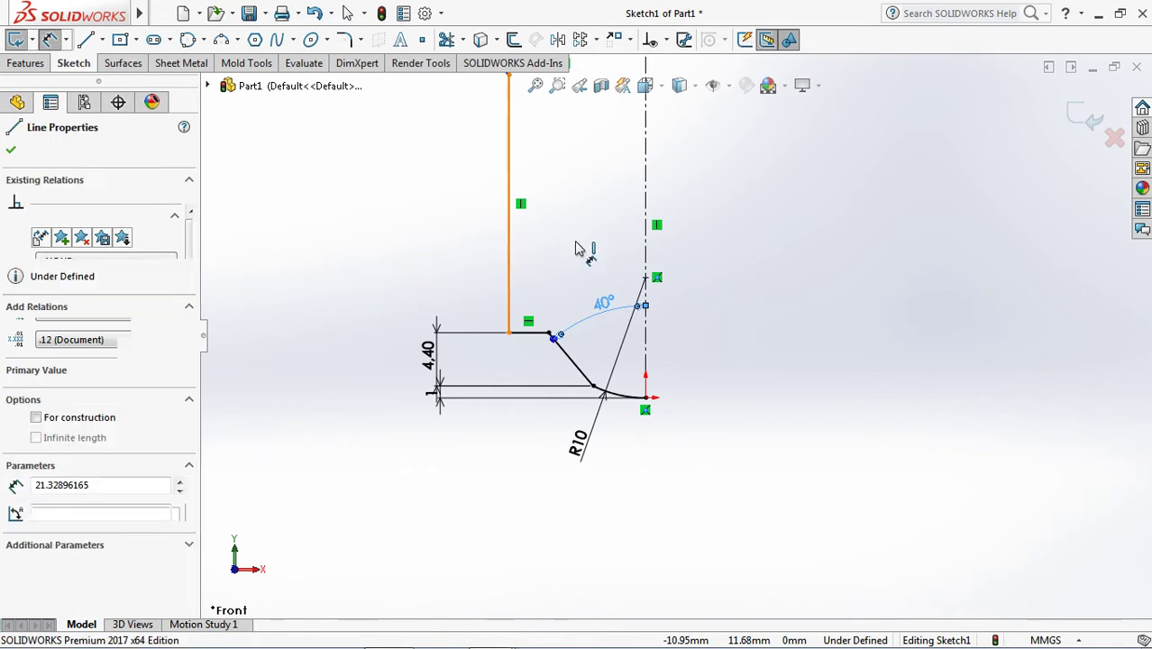
{"action": "left_click", "coordinate": [645, 239]}
{"action": "left_click", "coordinate": [587, 233]}
{"action": "type", "text": "25"}
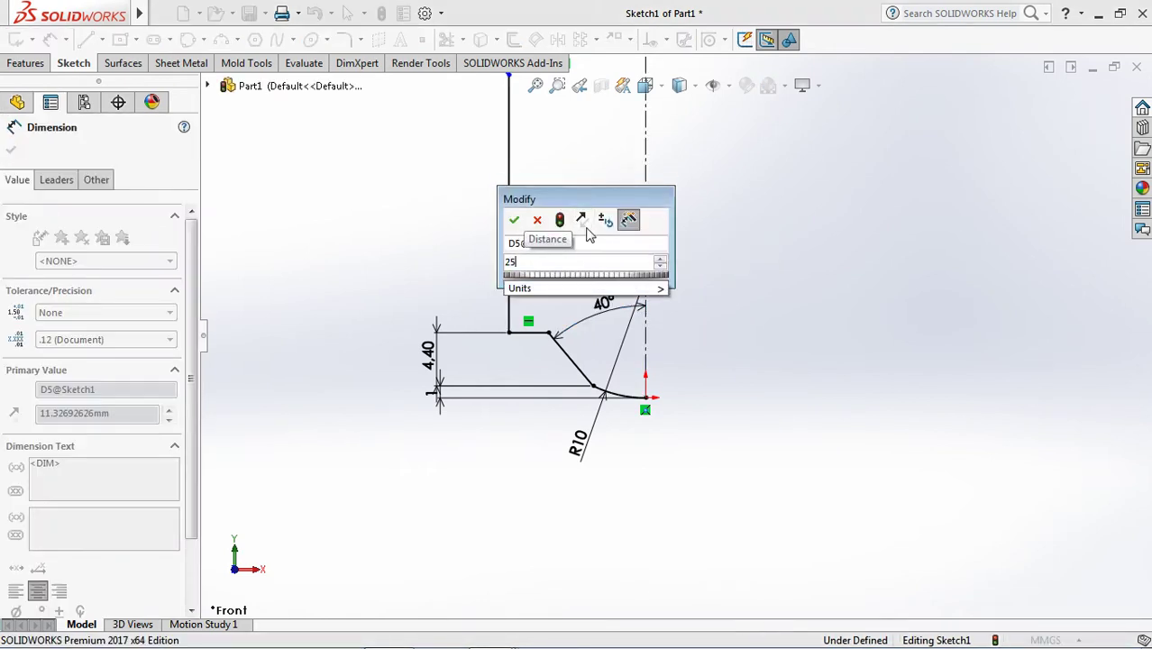
{"action": "type", "text": ".7/2"}
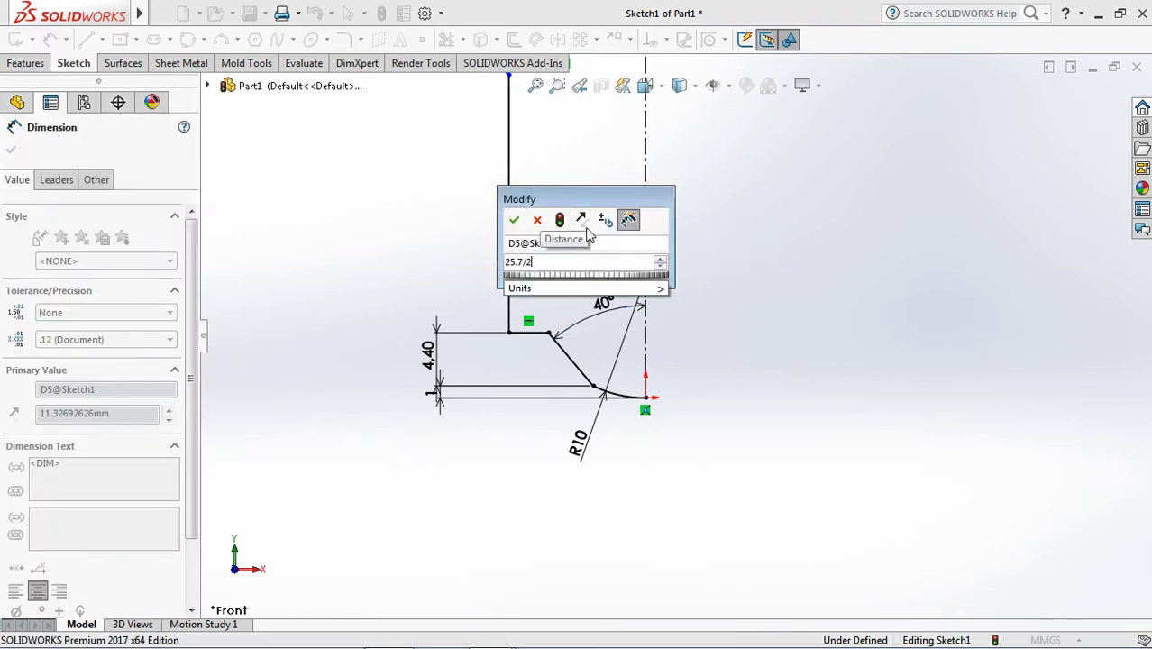
{"action": "left_click", "coordinate": [514, 220]}
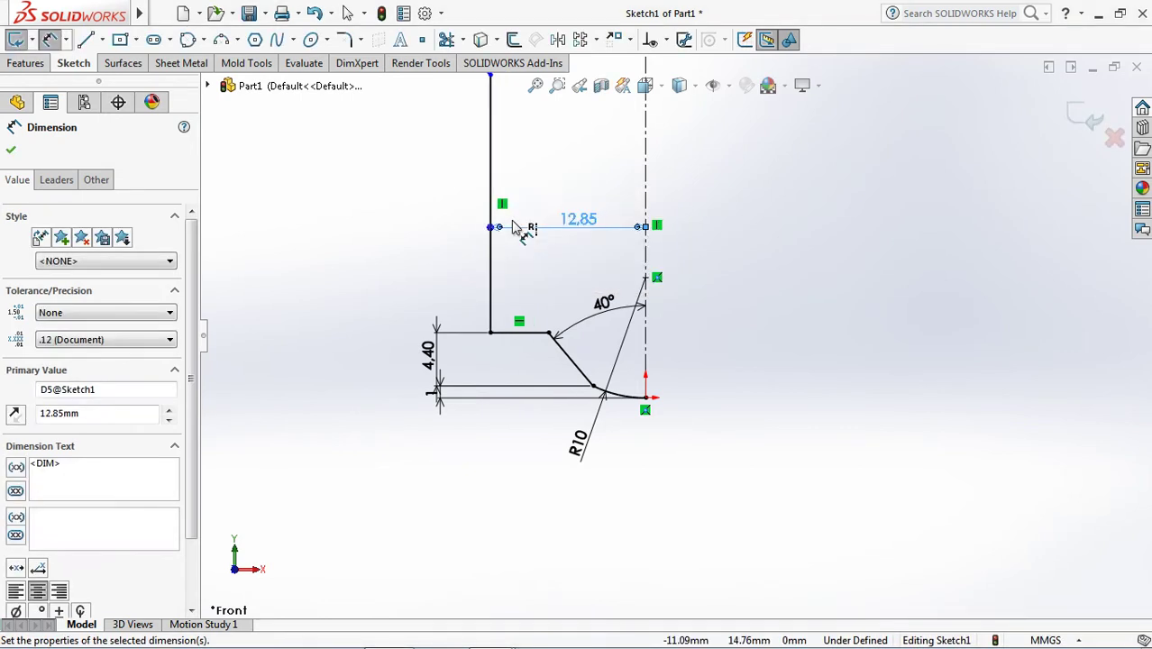
{"action": "scroll", "coordinate": [635, 135], "scroll_direction": "down", "scroll_amount": 2}
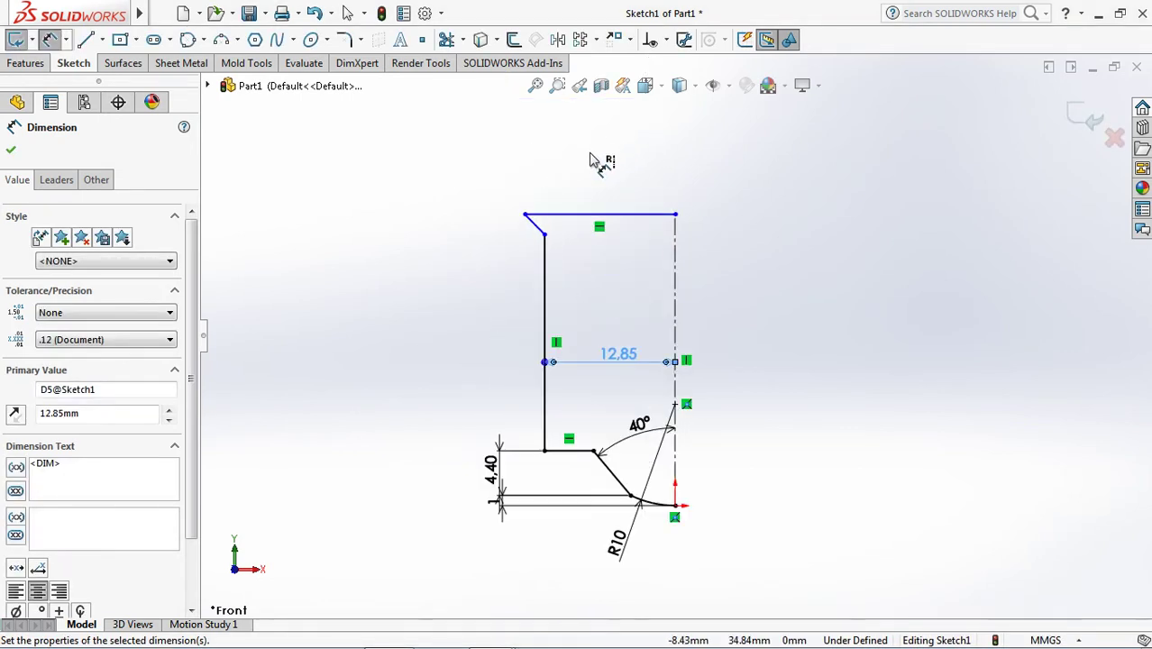
{"action": "left_click", "coordinate": [544, 235]}
{"action": "left_click", "coordinate": [577, 215]}
{"action": "left_click", "coordinate": [531, 225]}
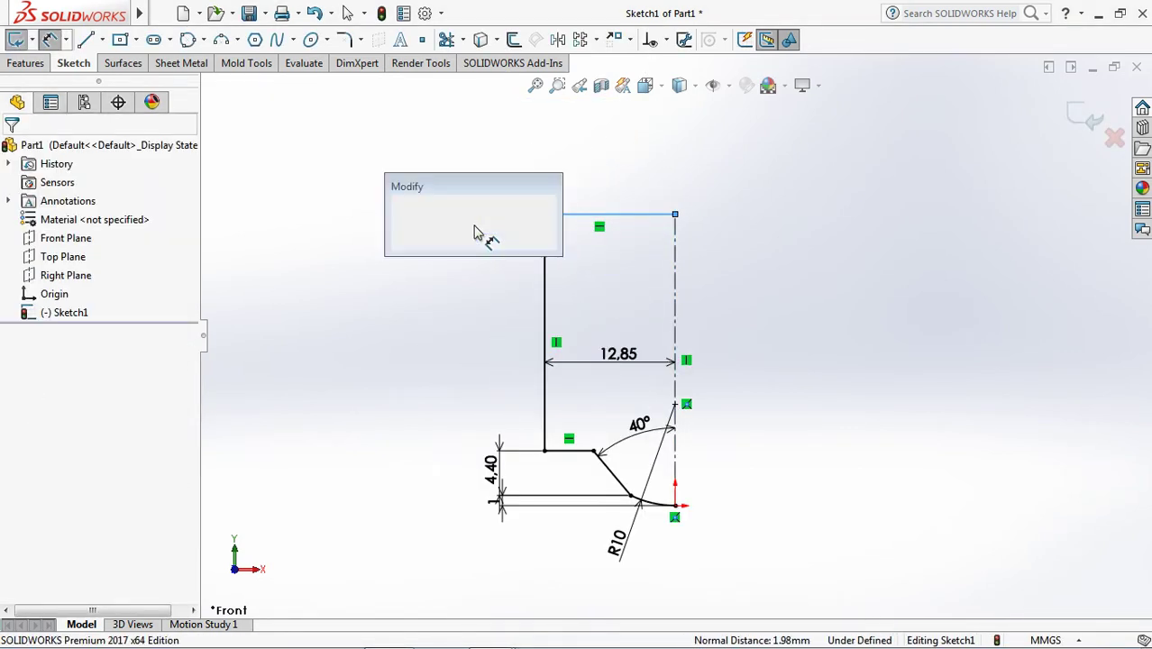
{"action": "type", "text": "1"}
{"action": "left_click", "coordinate": [401, 217]}
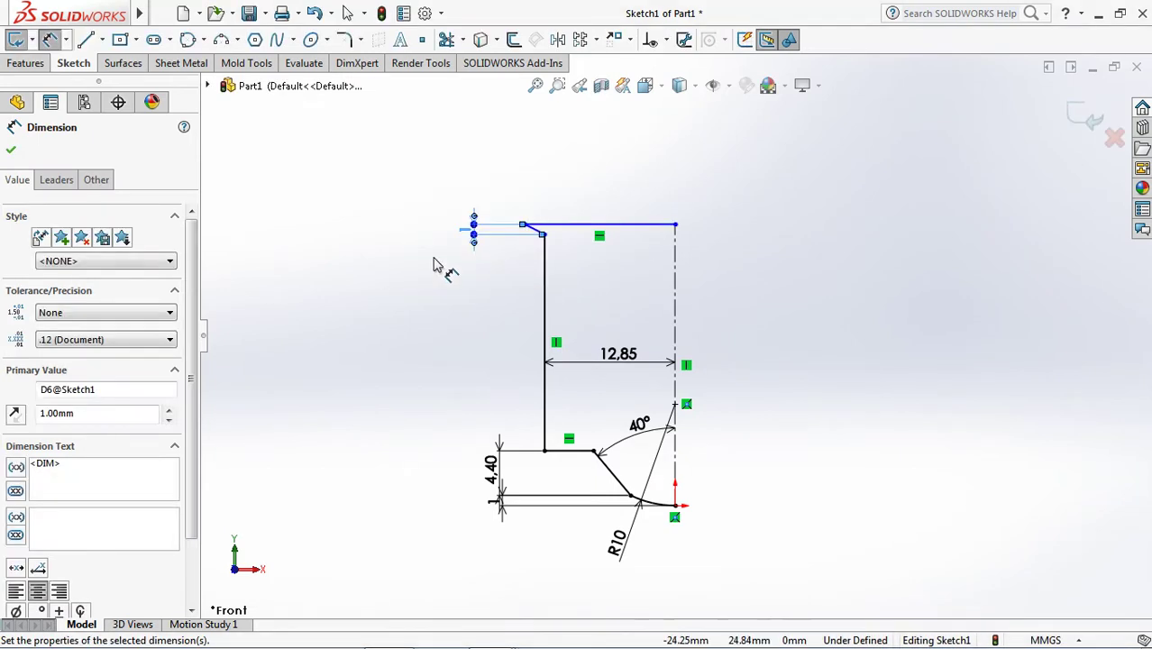
- Dimension the wall length to 21.6 mm and the top width to 13.5 mm
{"action": "left_click", "coordinate": [540, 311]}
{"action": "left_click", "coordinate": [494, 334]}
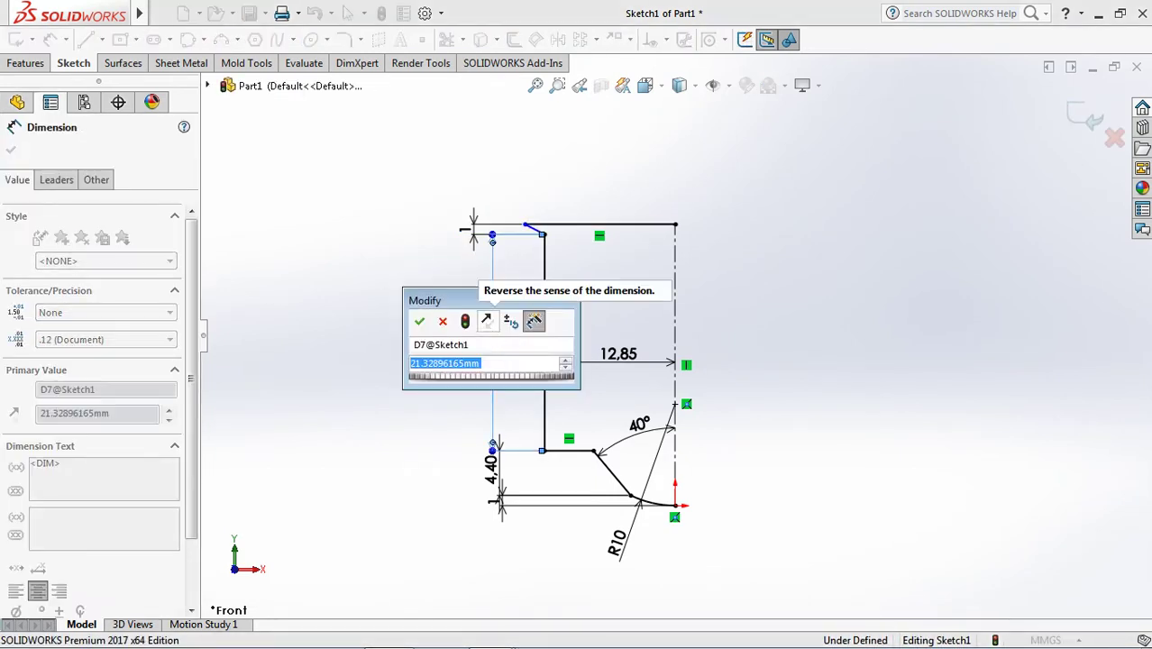
{"action": "type", "text": "21.6"}
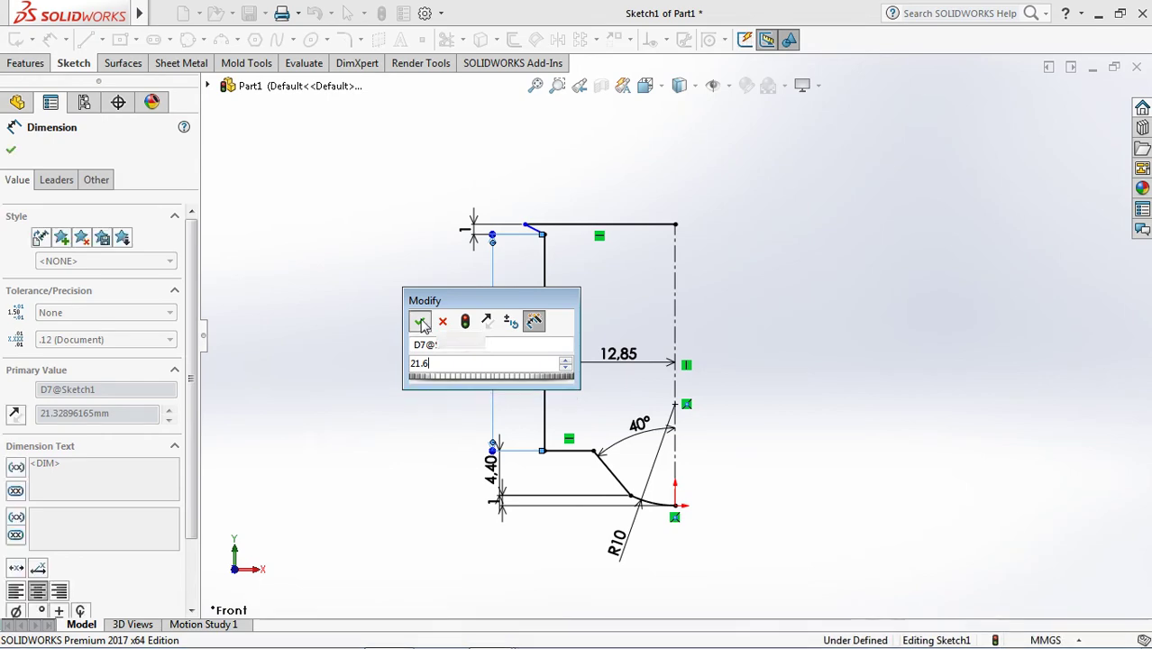
{"action": "left_click", "coordinate": [419, 321]}
{"action": "left_click", "coordinate": [569, 222]}
{"action": "left_click", "coordinate": [587, 191]}
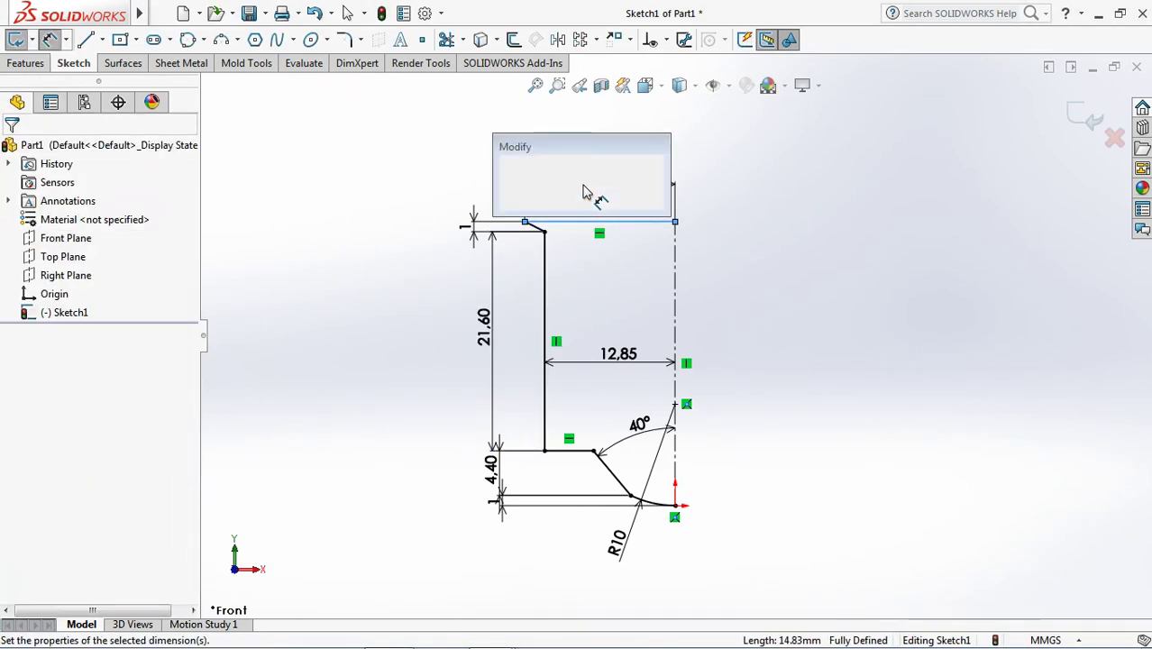
{"action": "type", "text": "13.5"}
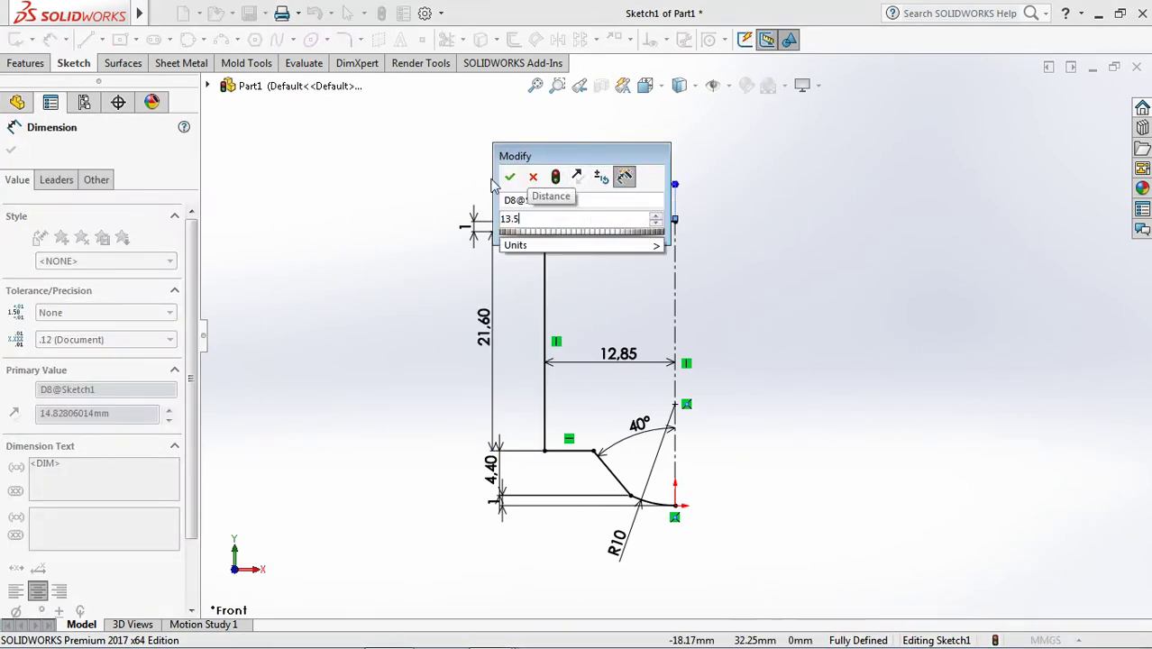
{"action": "key", "text": "Return"}
{"action": "key", "text": "Escape"}
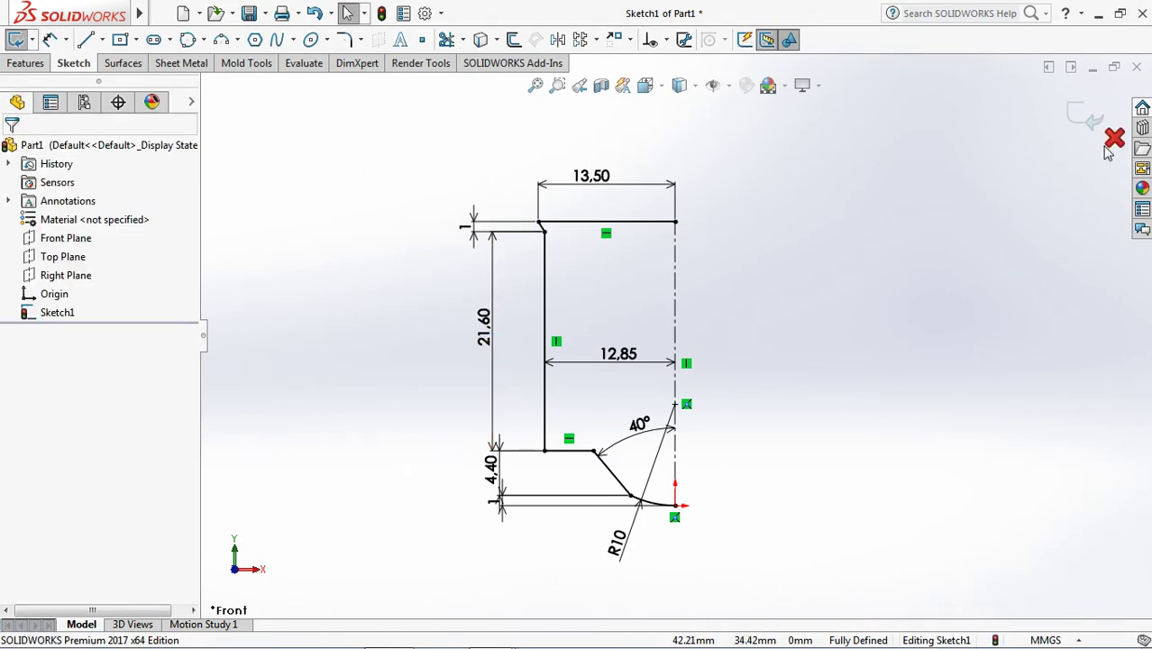
- Revolve the profile around the centerline into a solid body (Revolve1)
{"action": "left_click", "coordinate": [618, 342]}
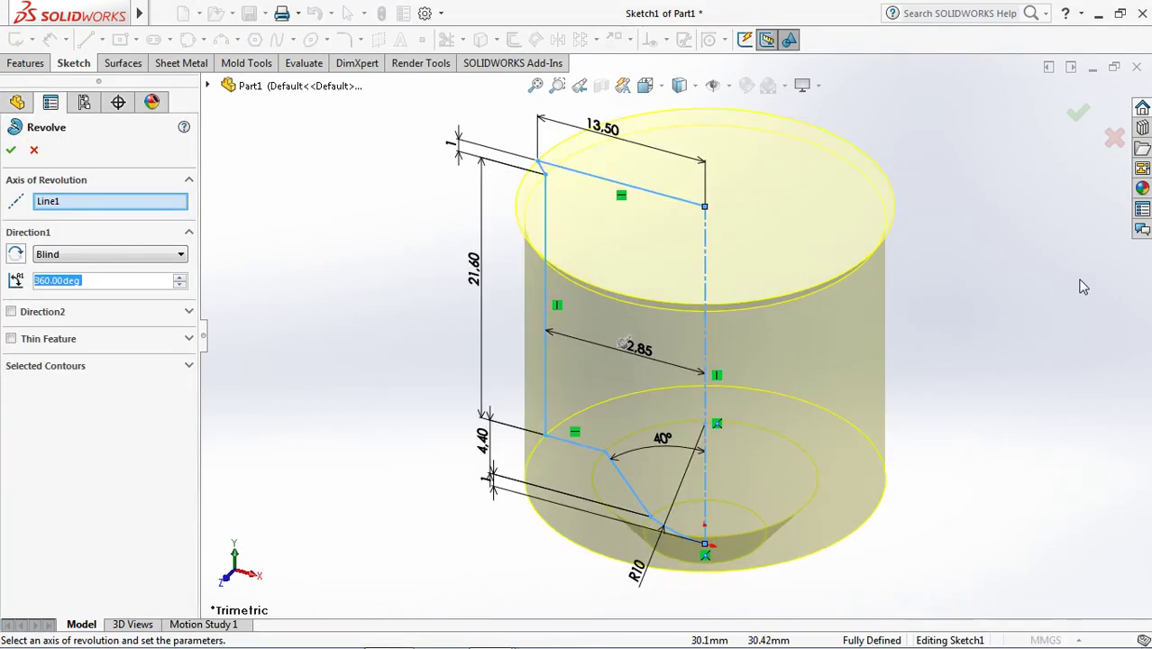
{"action": "left_click", "coordinate": [1078, 113]}
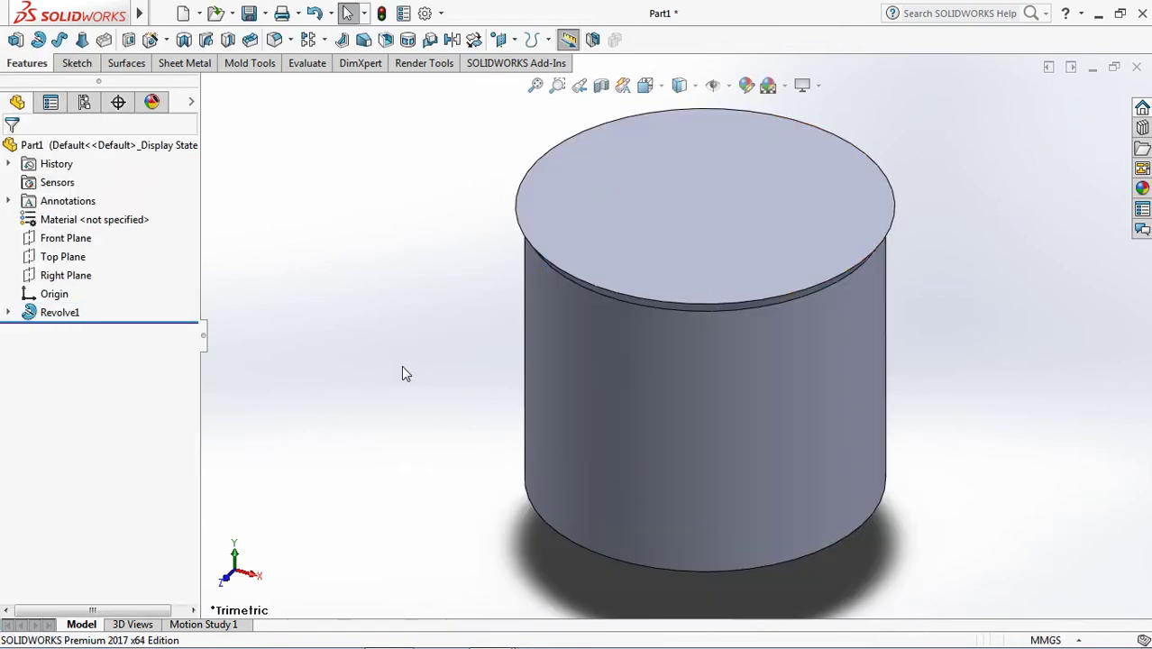
{"action": "middle_click_drag", "start_coordinate": [401, 365], "coordinate": [411, 239]}
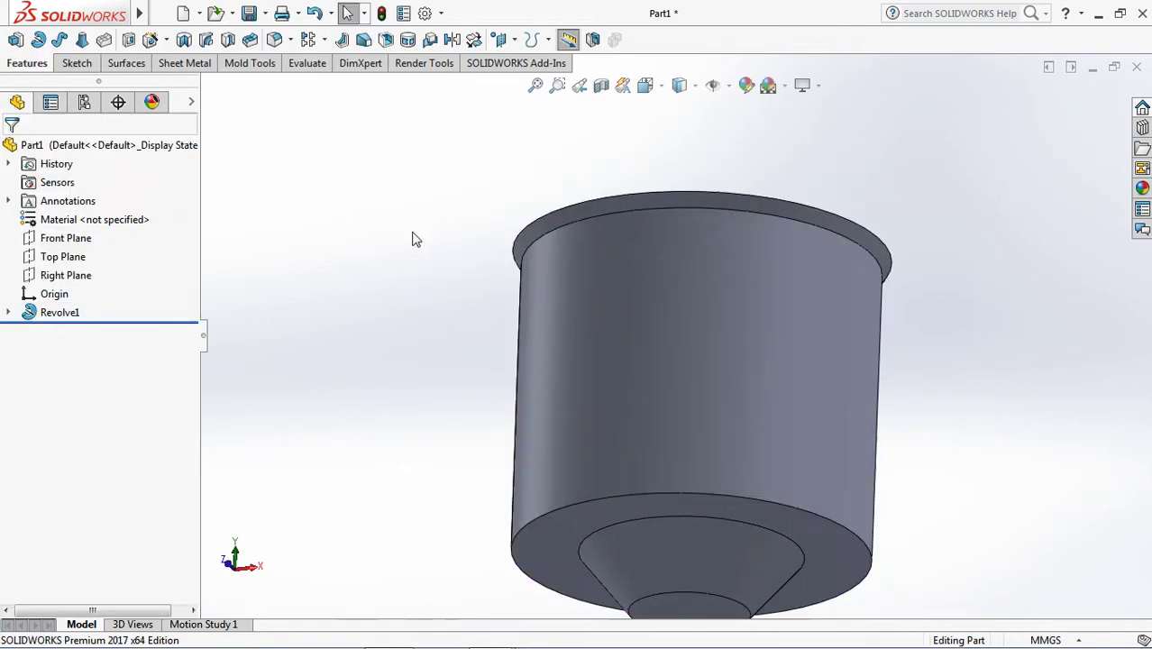
- Round the bottom edge with an asymmetric 3 mm by 5 mm elliptic fillet
{"action": "left_click", "coordinate": [274, 40]}
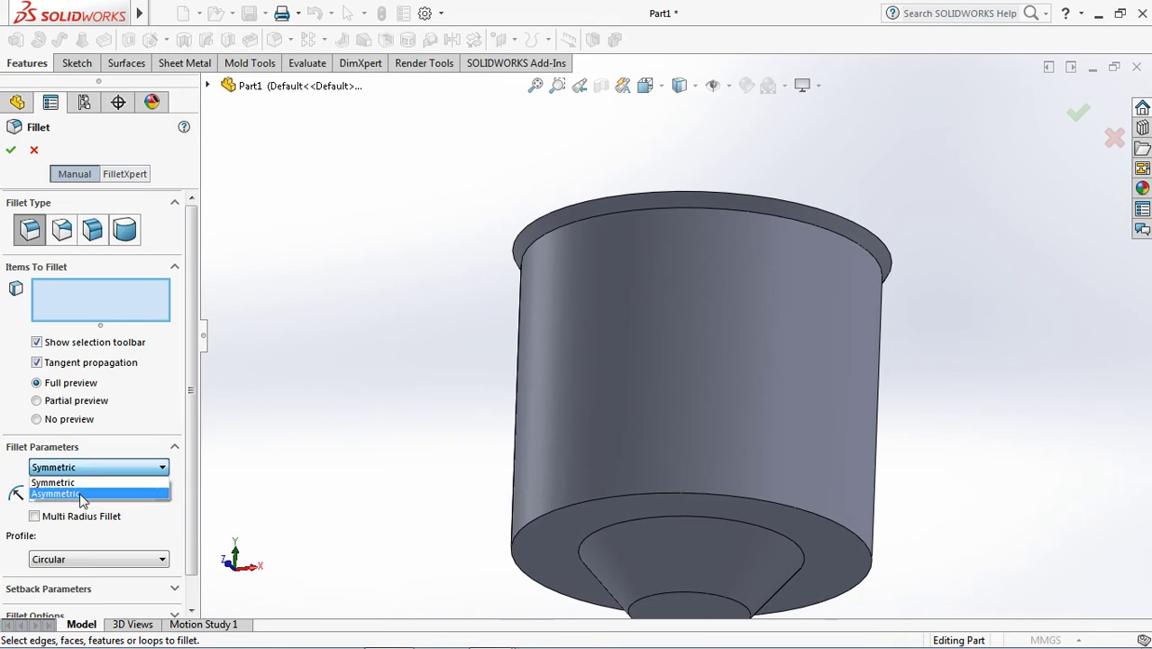
{"action": "left_click", "coordinate": [83, 479]}
{"action": "type", "text": "5"}
{"action": "key", "text": "Return"}
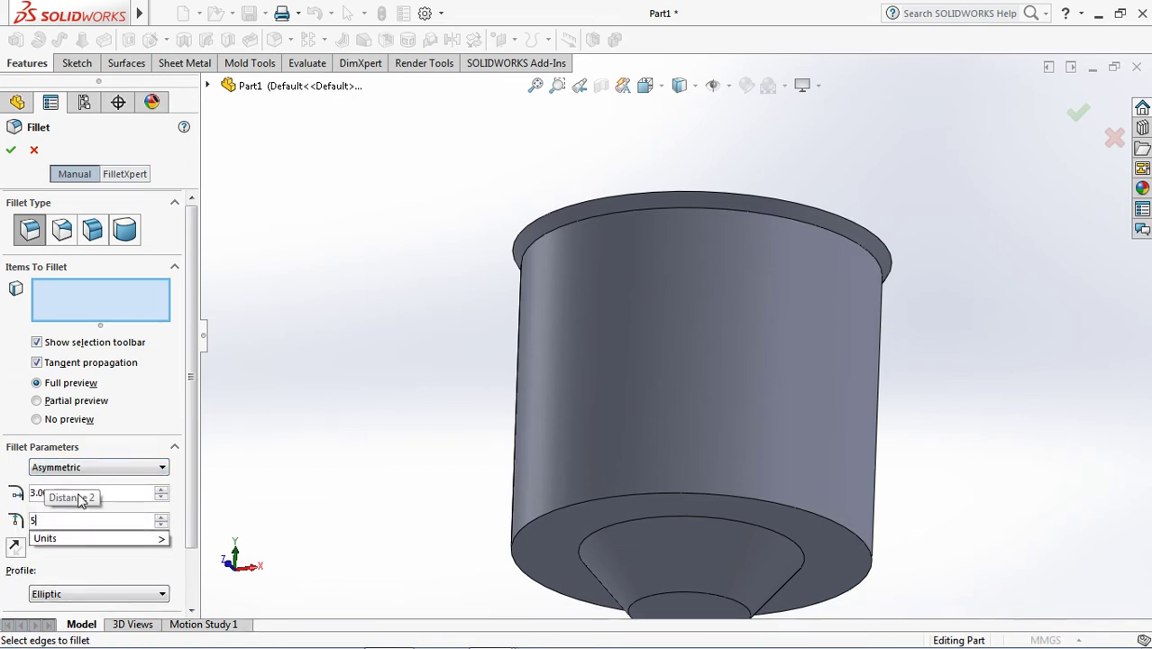
{"action": "left_click", "coordinate": [553, 520]}
{"action": "middle_click_drag", "start_coordinate": [554, 520], "coordinate": [522, 527]}
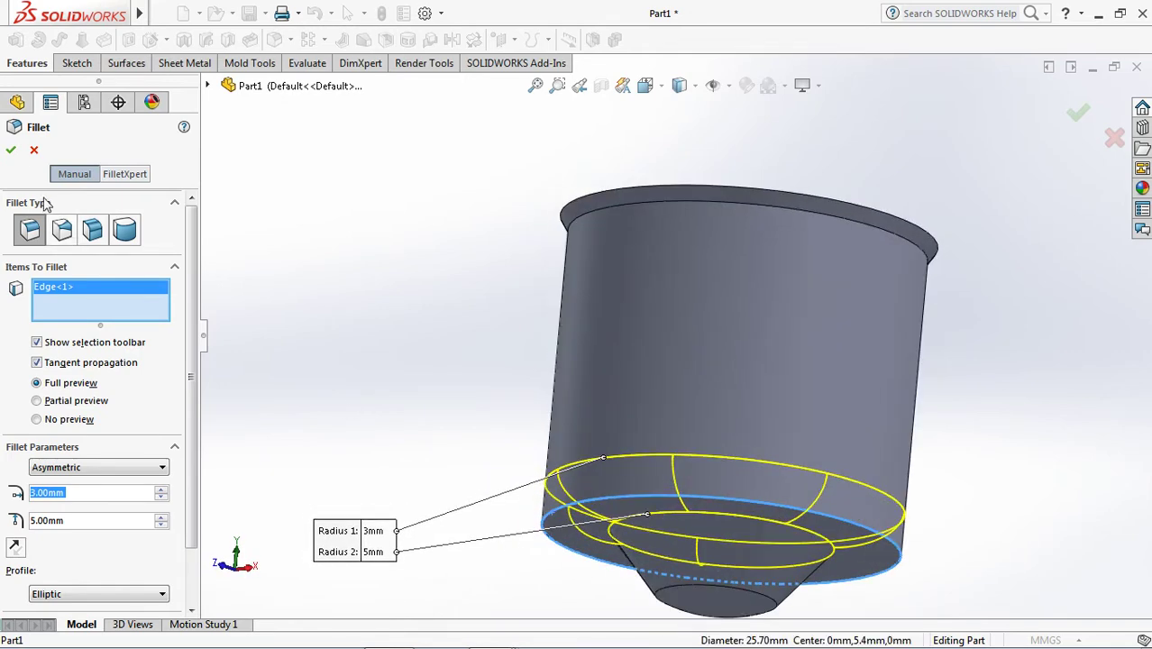
{"action": "left_click", "coordinate": [11, 150]}
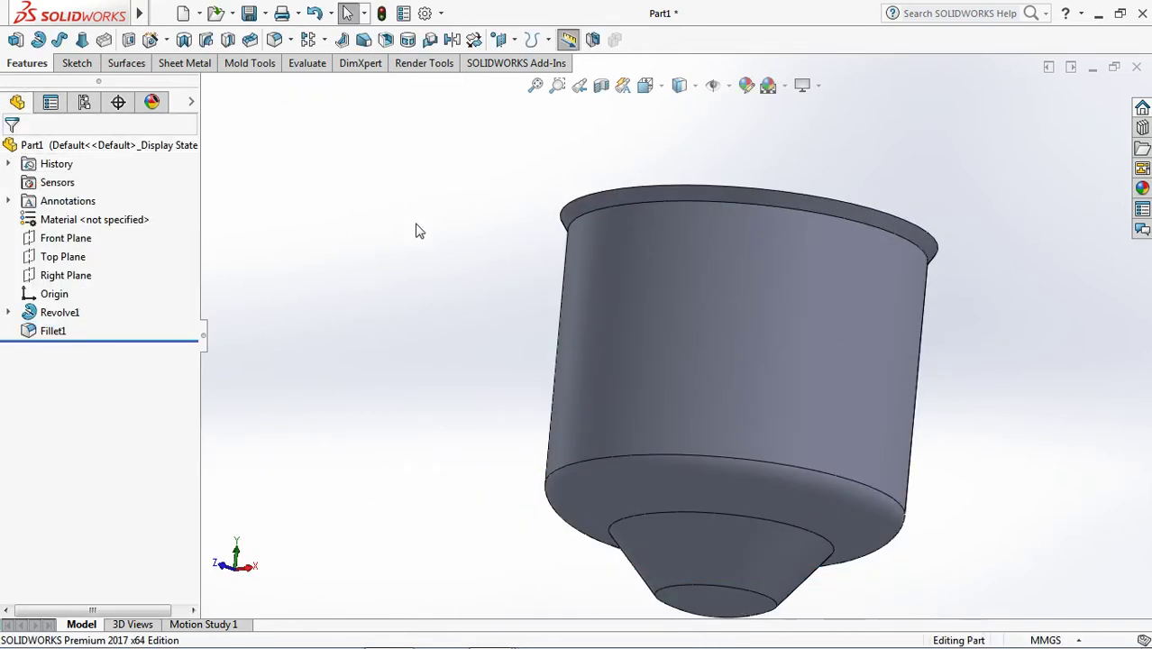
{"action": "middle_click_drag", "start_coordinate": [418, 231], "coordinate": [398, 327]}
- Create Plane1 offset 4 mm from the top face of the part
{"action": "left_click", "coordinate": [514, 39]}
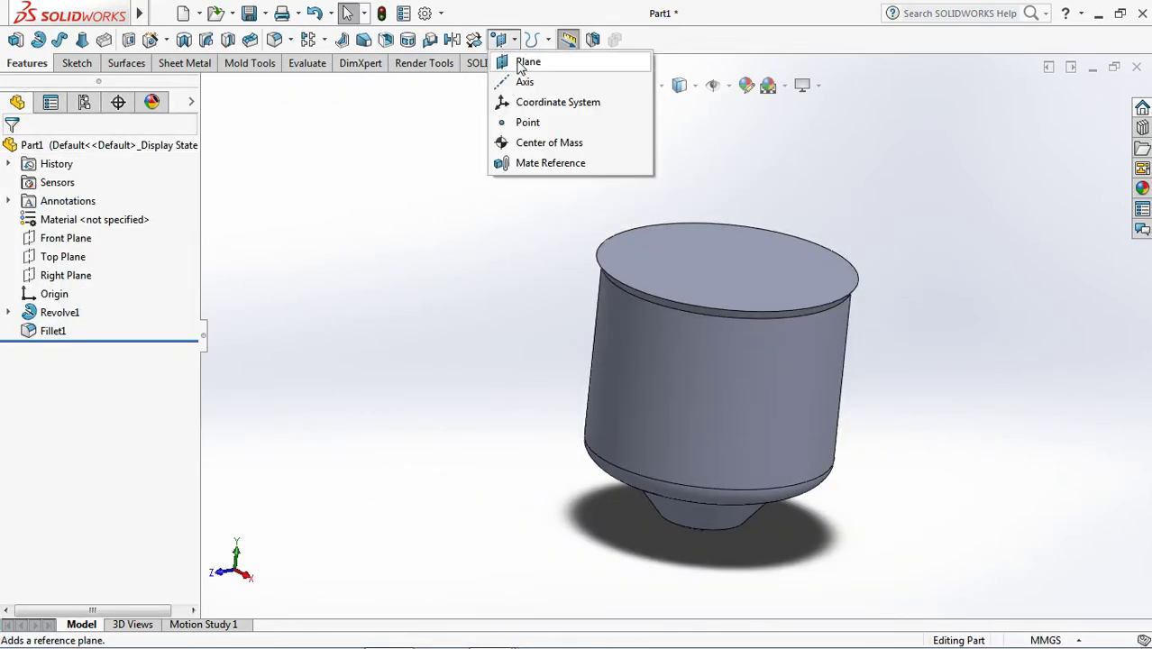
{"action": "left_click", "coordinate": [527, 60]}
{"action": "left_click", "coordinate": [655, 261]}
{"action": "type", "text": "4"}
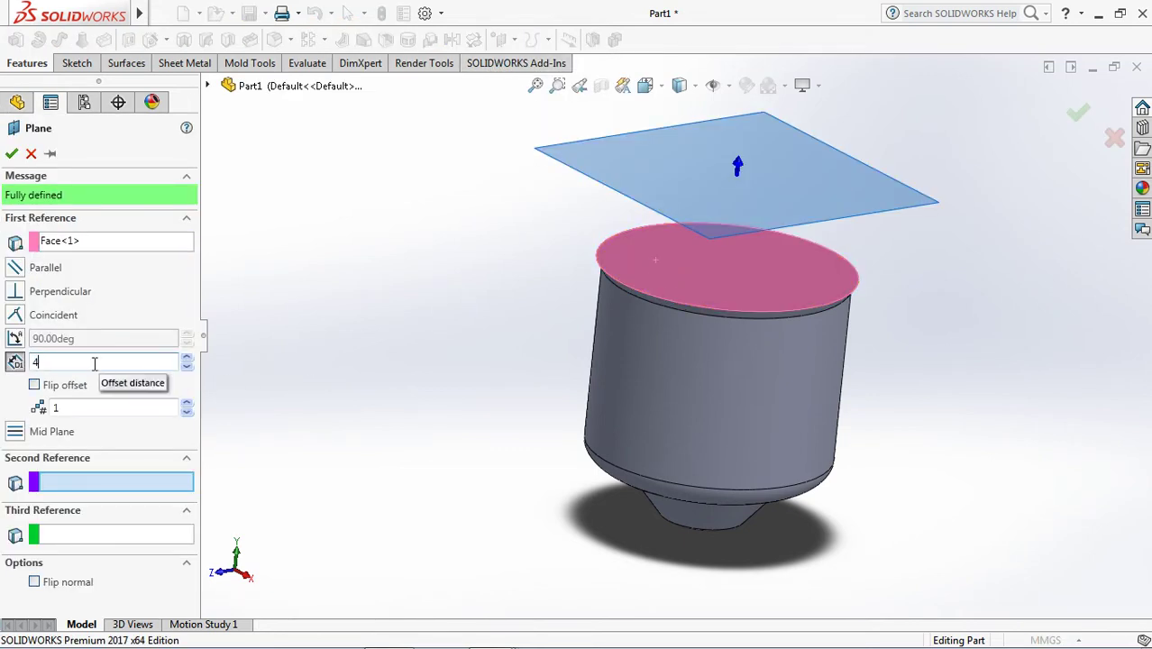
{"action": "left_click", "coordinate": [35, 385]}
{"action": "left_click", "coordinate": [11, 155]}
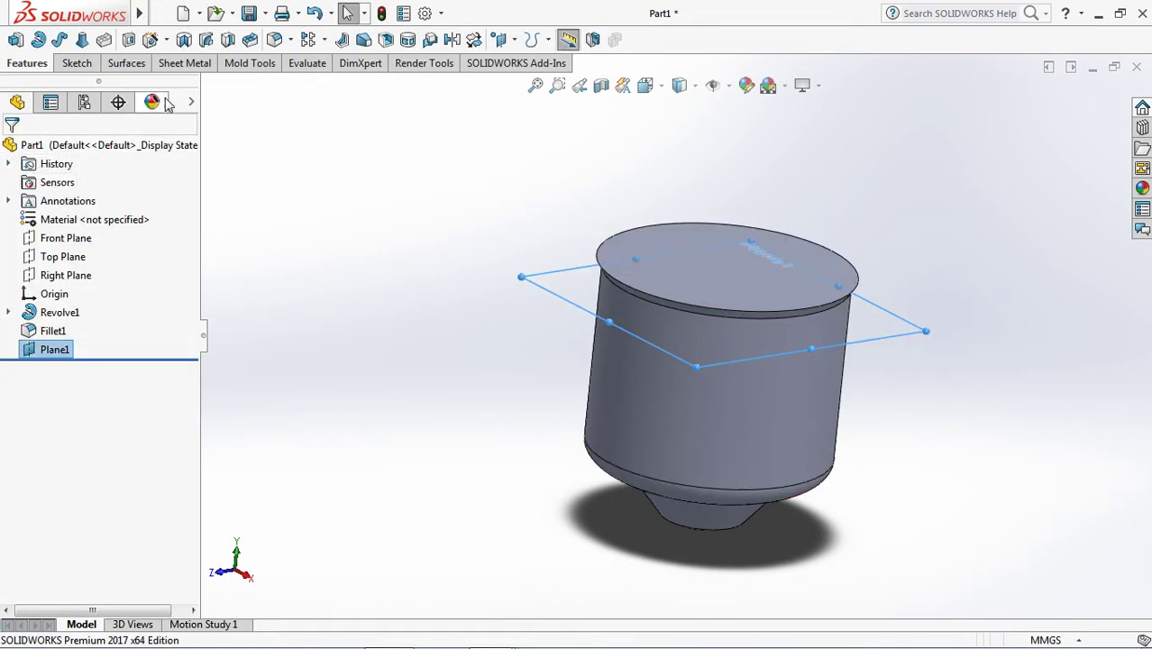
- Start a helix on Plane1 with an origin-centred circle dimensioned to 28.2 mm diameter
{"action": "left_click", "coordinate": [536, 41]}
{"action": "left_click", "coordinate": [561, 166]}
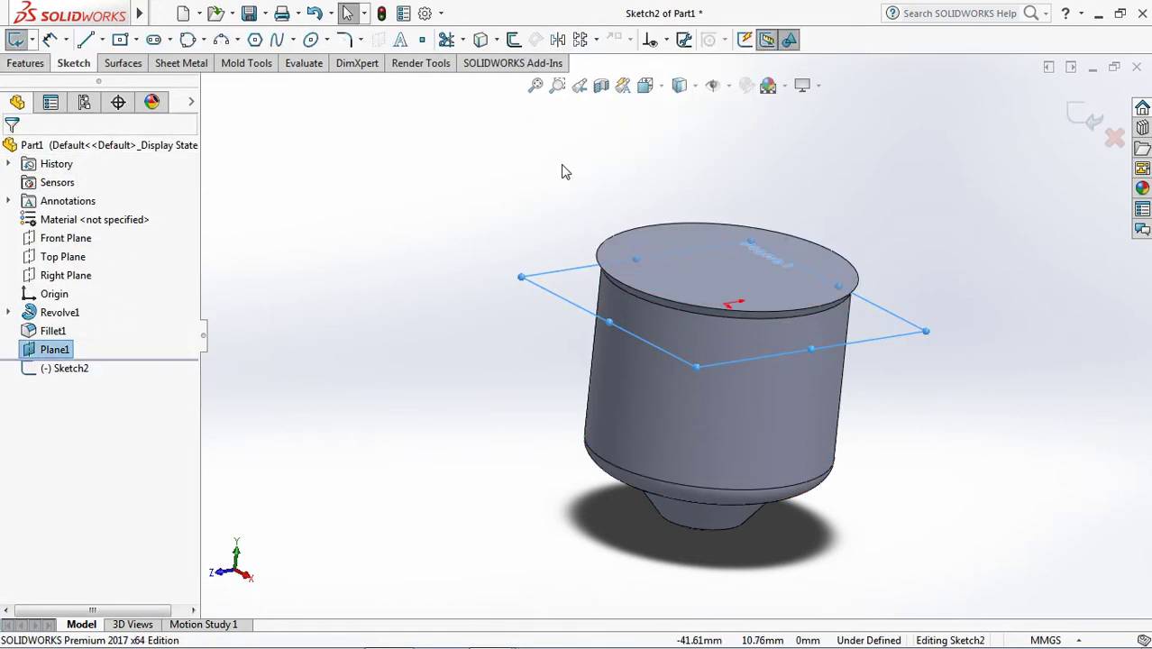
{"action": "mouse_move", "coordinate": [563, 170]}
{"action": "middle_mouse_down"}
{"action": "mouse_move", "coordinate": [524, 272]}
{"action": "mouse_move", "coordinate": [342, 206]}
{"action": "middle_mouse_up"}
{"action": "left_click", "coordinate": [204, 40]}
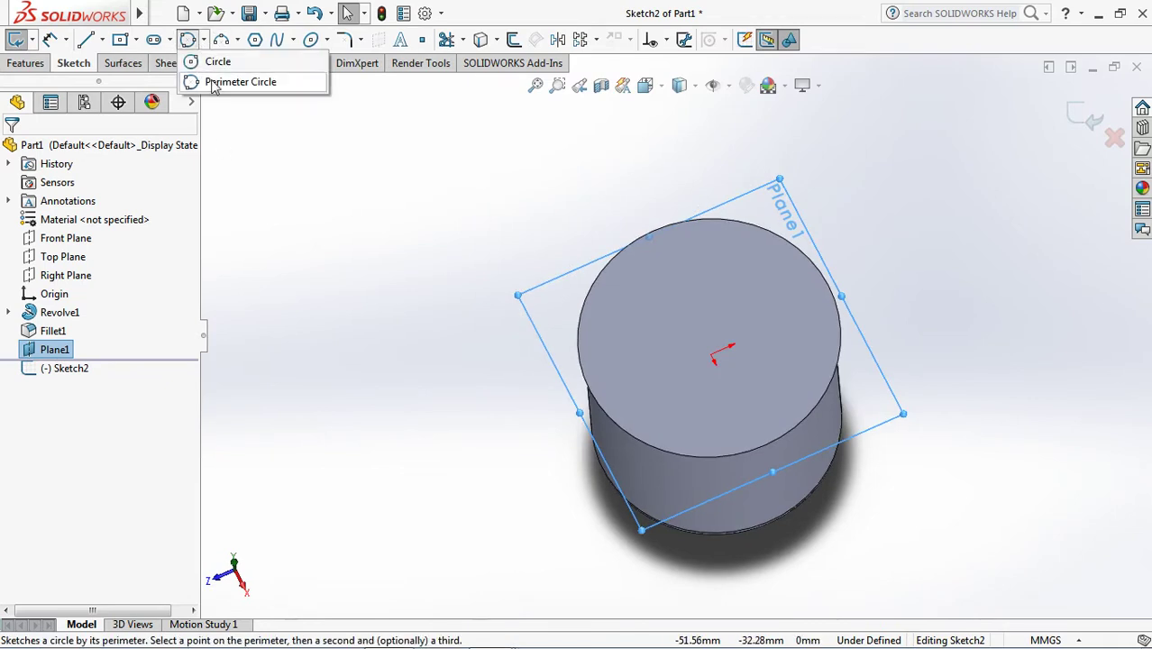
{"action": "left_click", "coordinate": [214, 60]}
{"action": "left_click", "coordinate": [712, 354]}
{"action": "left_click", "coordinate": [870, 309]}
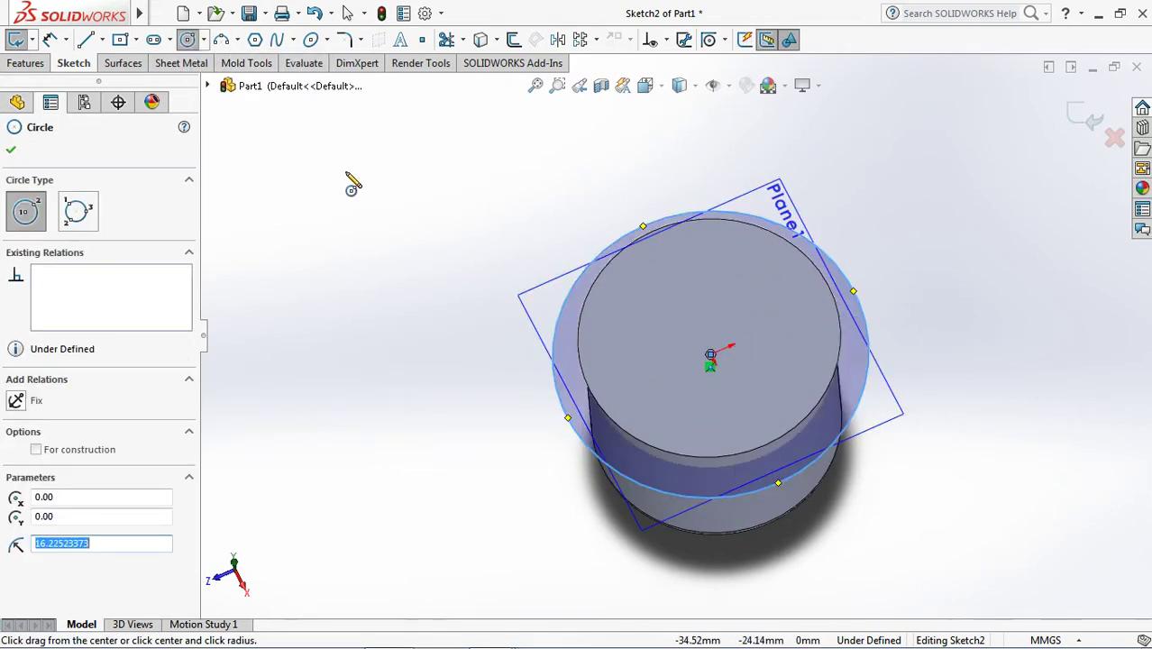
{"action": "key", "text": "Escape"}
{"action": "left_click", "coordinate": [888, 302]}
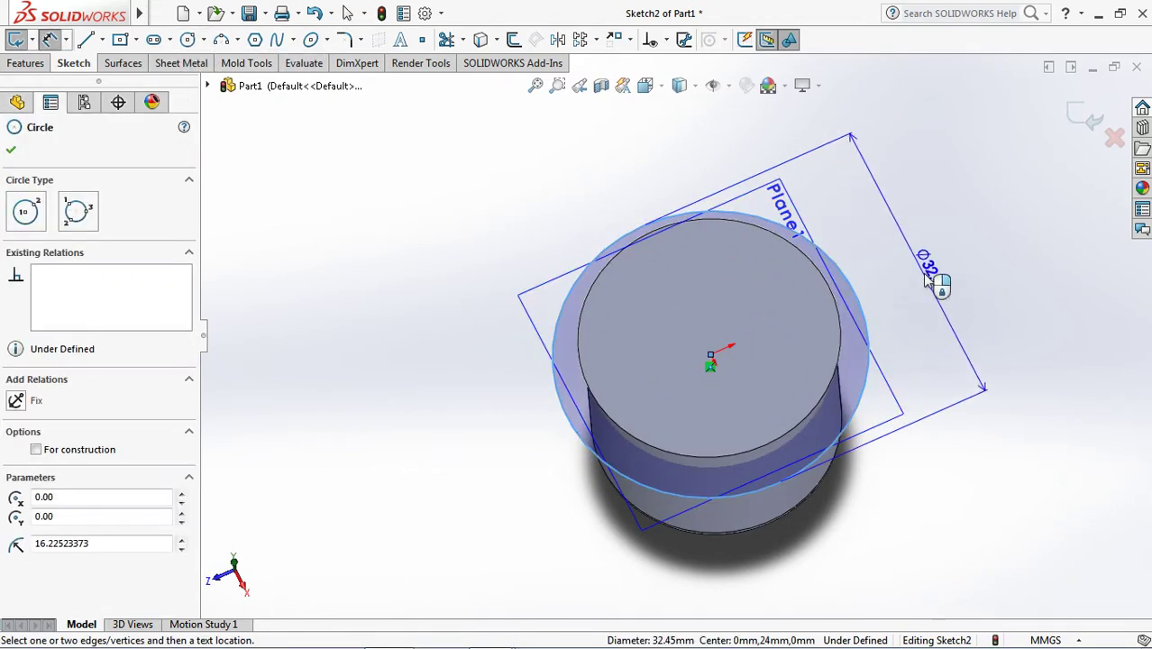
{"action": "left_click", "coordinate": [982, 388]}
{"action": "type", "text": "28"}
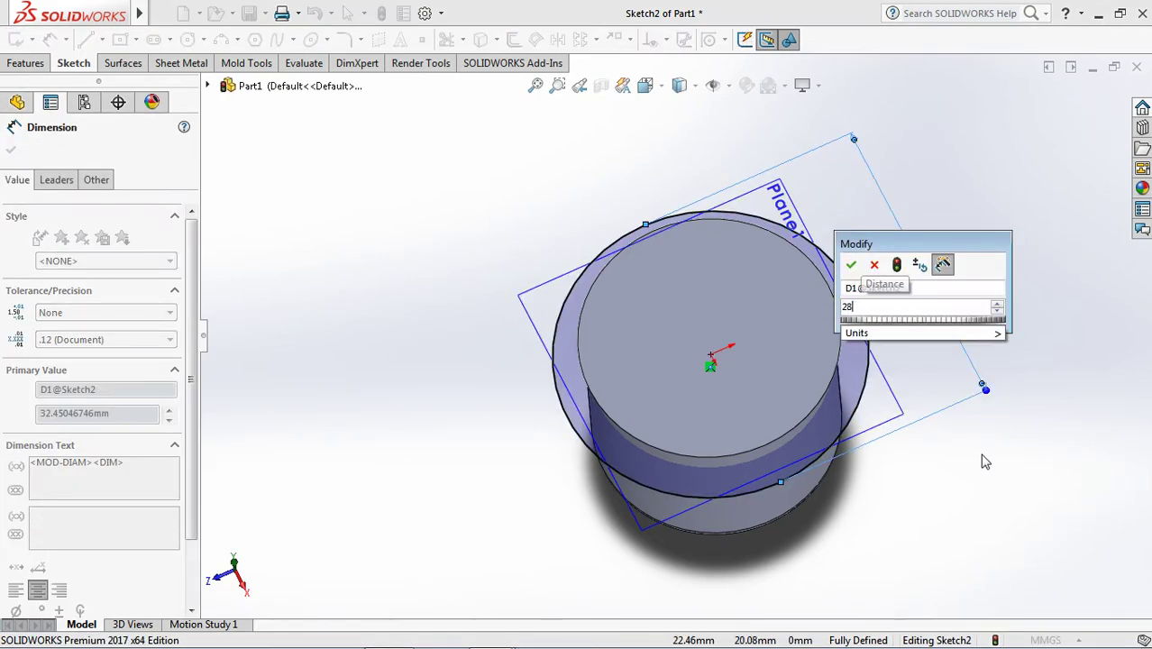
{"action": "type", "text": ".2"}
- Make the helix variable pitch, running downward, with a 3.6 mm pitch in the first row
{"action": "left_click", "coordinate": [851, 265]}
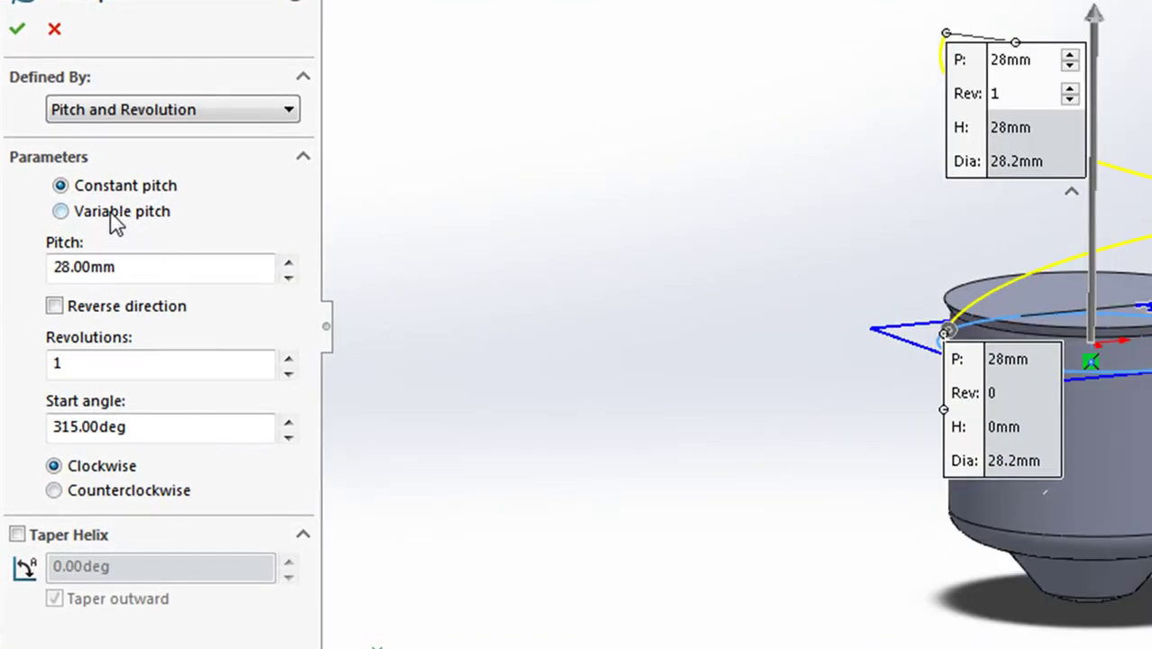
{"action": "left_click", "coordinate": [61, 213]}
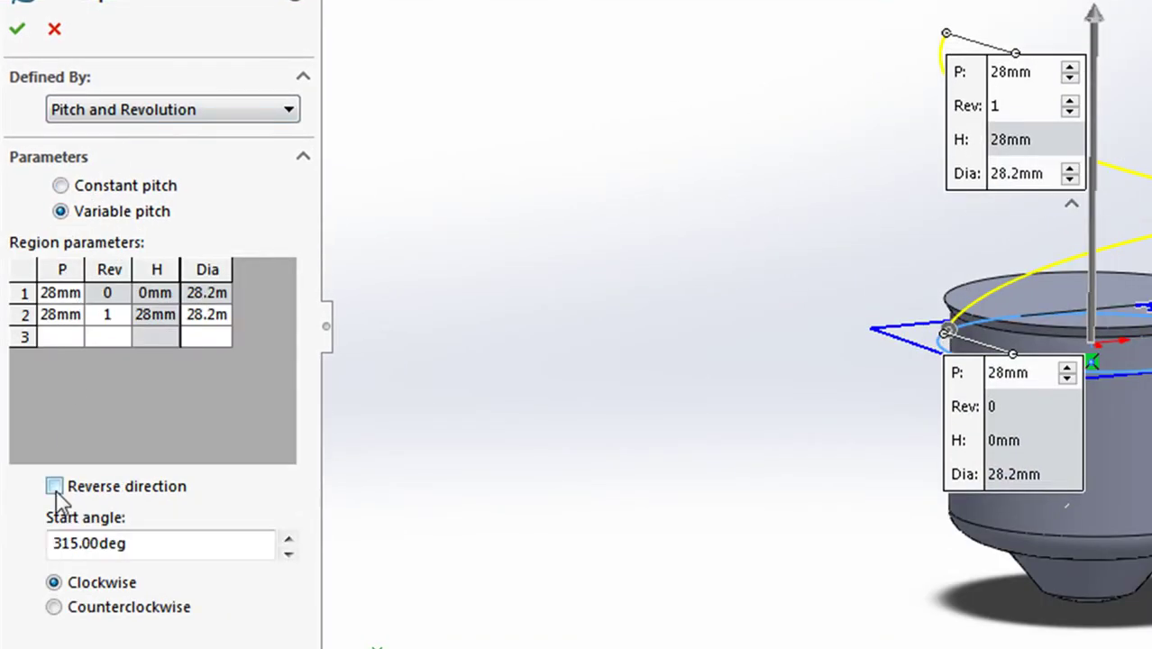
{"action": "left_click", "coordinate": [54, 487]}
{"action": "double_click", "coordinate": [59, 294]}
{"action": "type", "text": "3.6"}
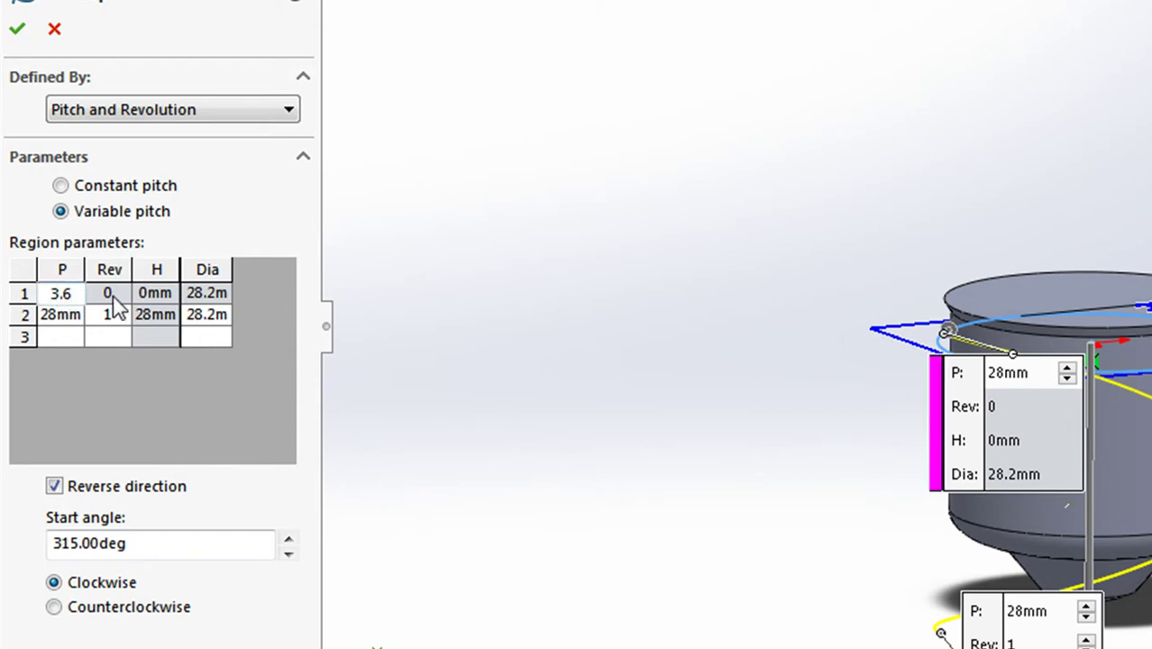
{"action": "key", "text": "Return"}
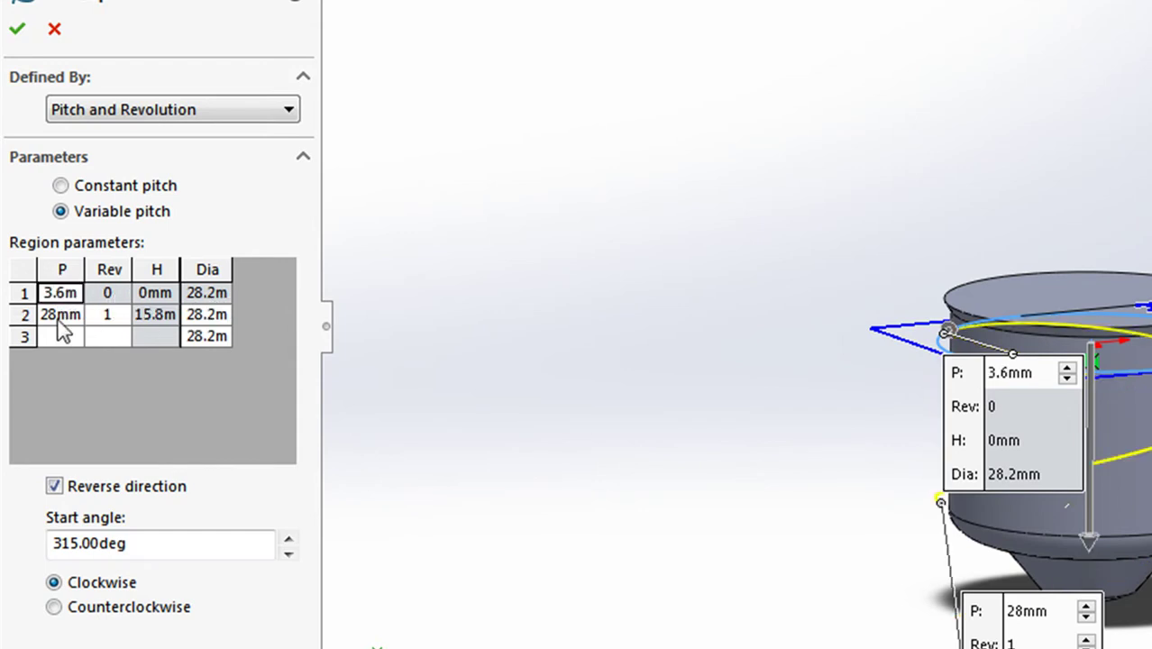
- Fill the remaining rows out to 5 revolutions, narrowing to 26 mm diameter, and accept
{"action": "double_click", "coordinate": [59, 322]}
{"action": "type", "text": "3.6"}
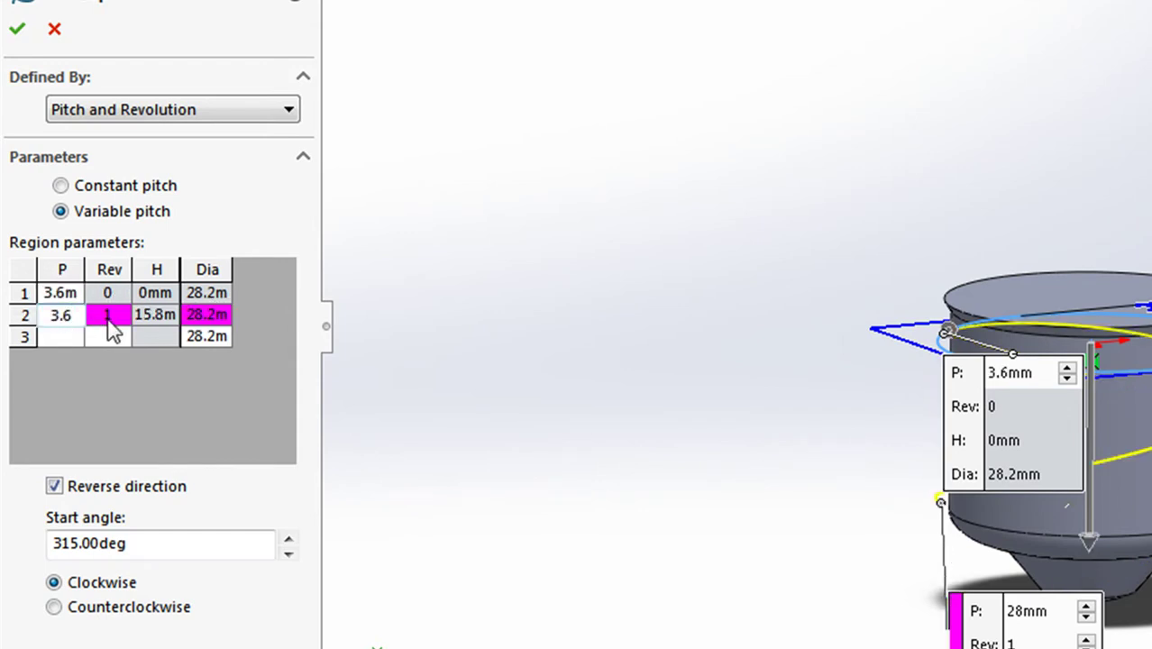
{"action": "double_click", "coordinate": [109, 322]}
{"action": "type", "text": "0.1"}
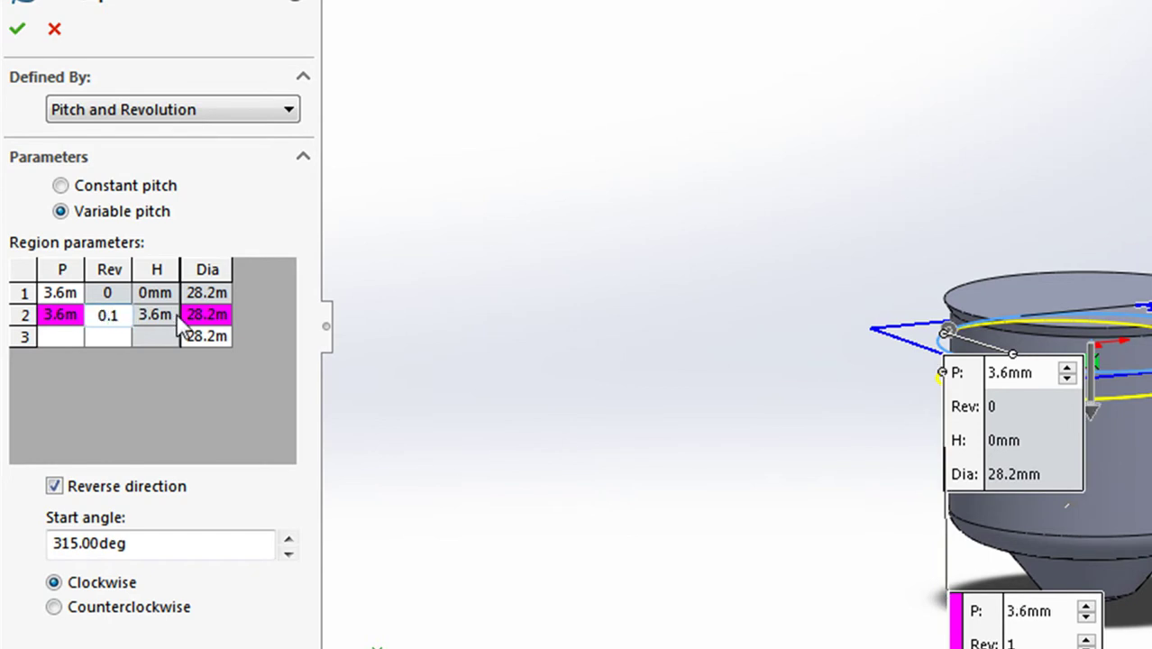
{"action": "double_click", "coordinate": [207, 315]}
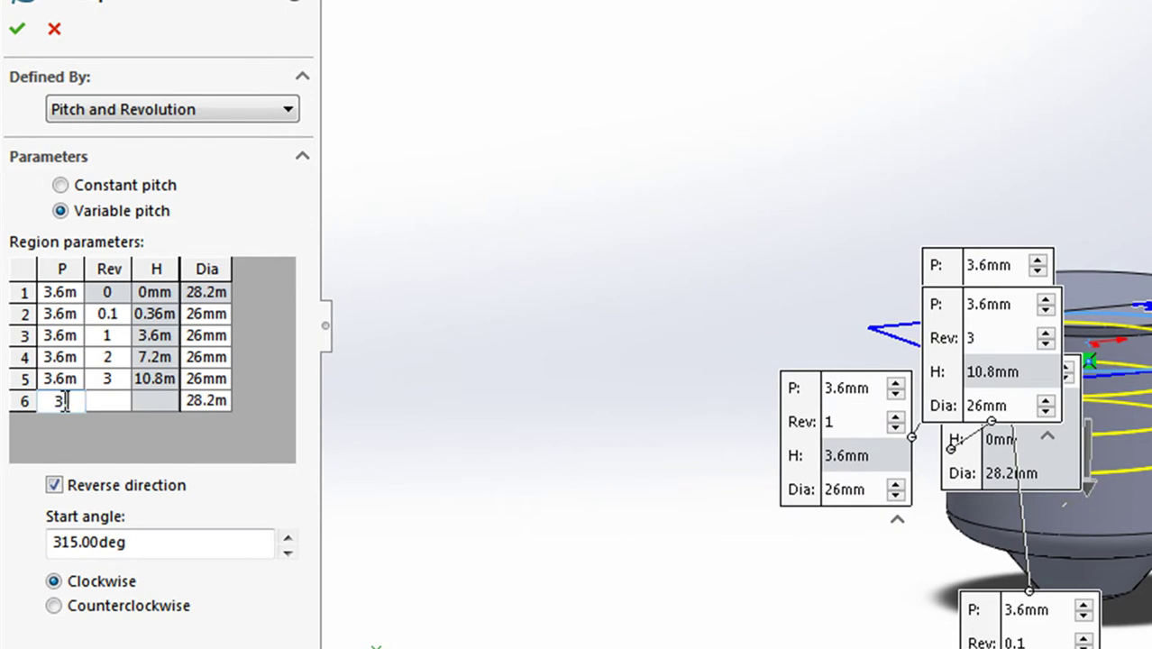
{"action": "double_click", "coordinate": [216, 397]}
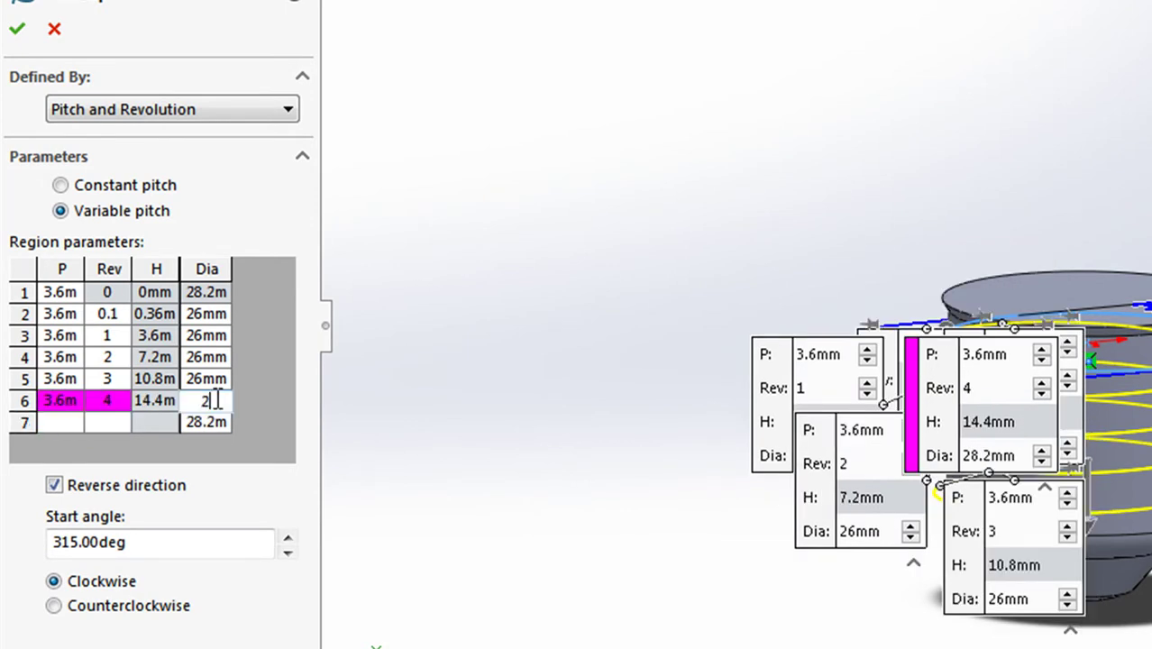
{"action": "type", "text": "6"}
{"action": "double_click", "coordinate": [51, 423]}
{"action": "type", "text": "3.6m"}
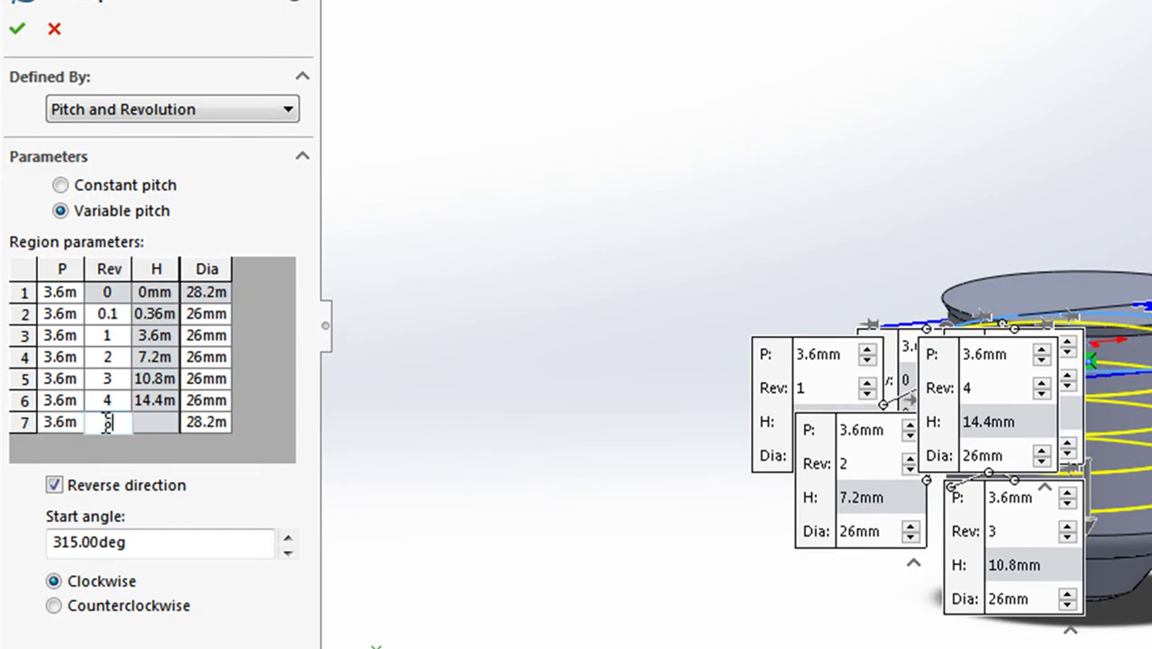
{"action": "type", "text": "5"}
{"action": "double_click", "coordinate": [206, 422]}
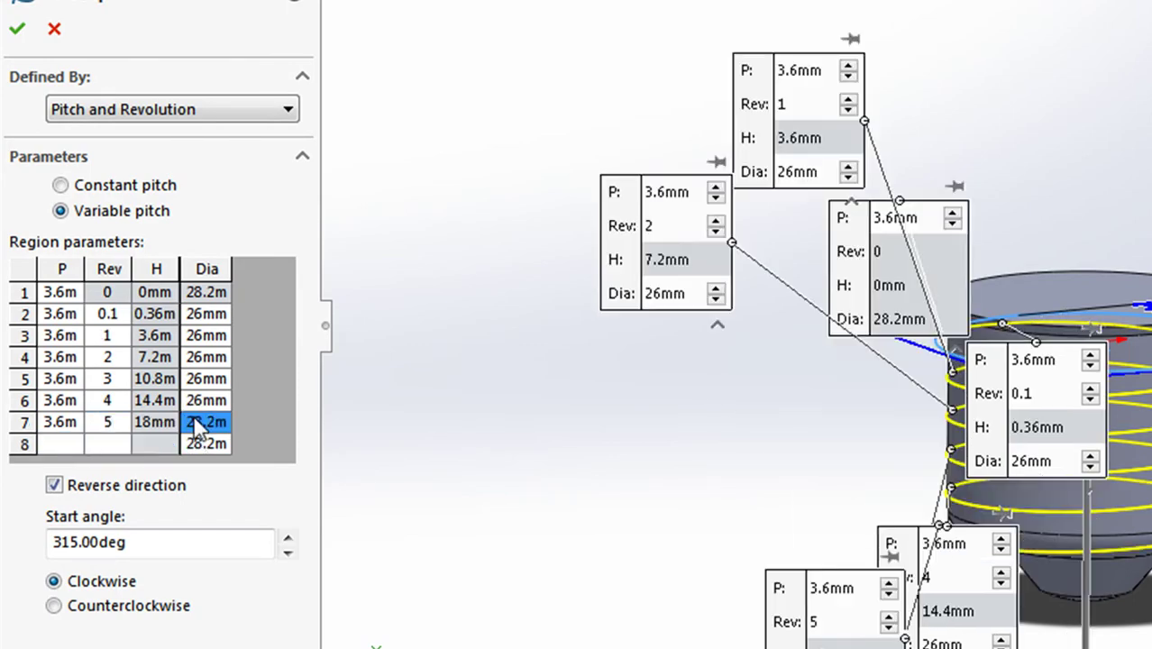
{"action": "type", "text": "26mm"}
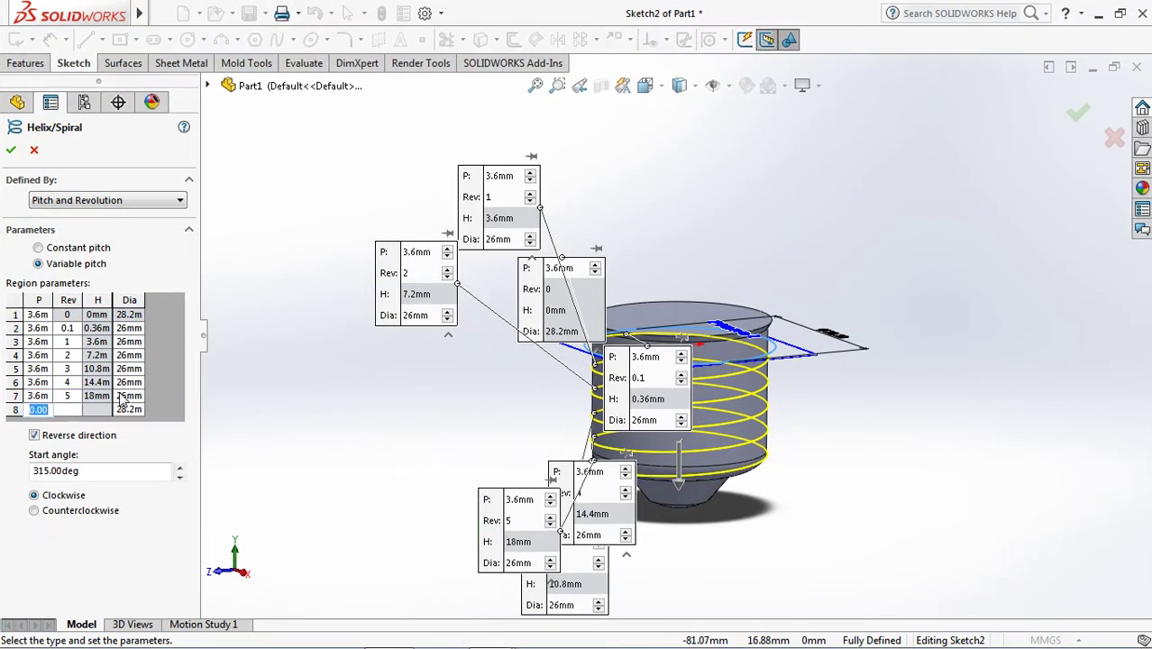
{"action": "middle_click_drag", "start_coordinate": [809, 449], "coordinate": [826, 353]}
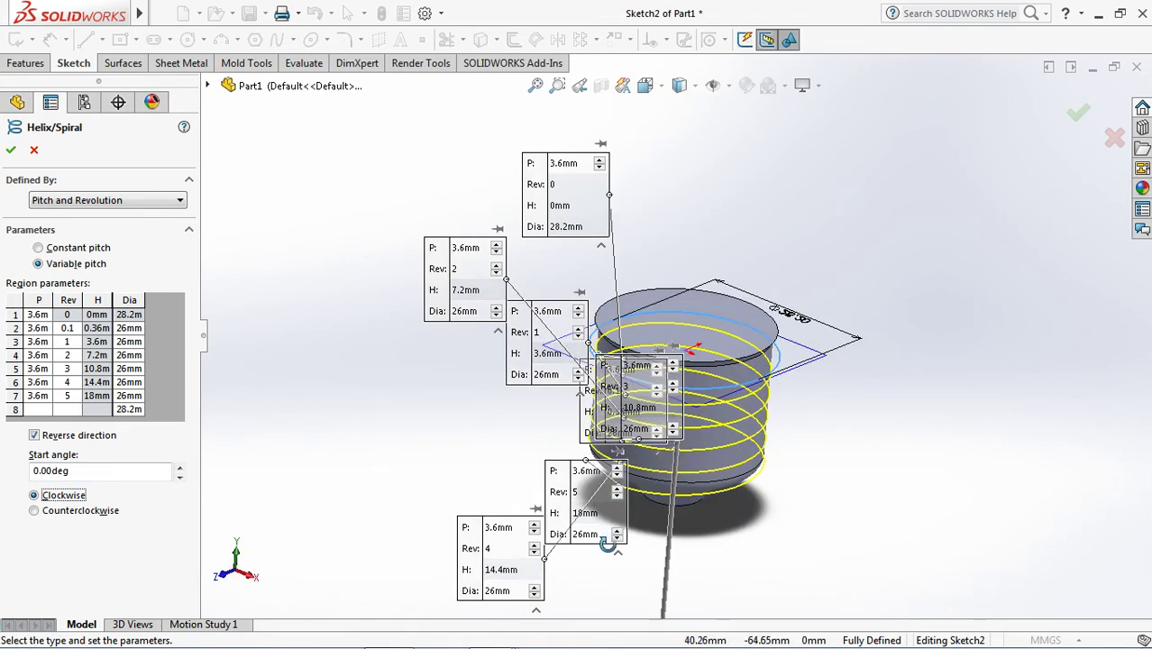
{"action": "left_click", "coordinate": [11, 150]}
- Hide Plane1
{"action": "scroll", "coordinate": [1008, 437], "scroll_direction": "down", "scroll_amount": 4}
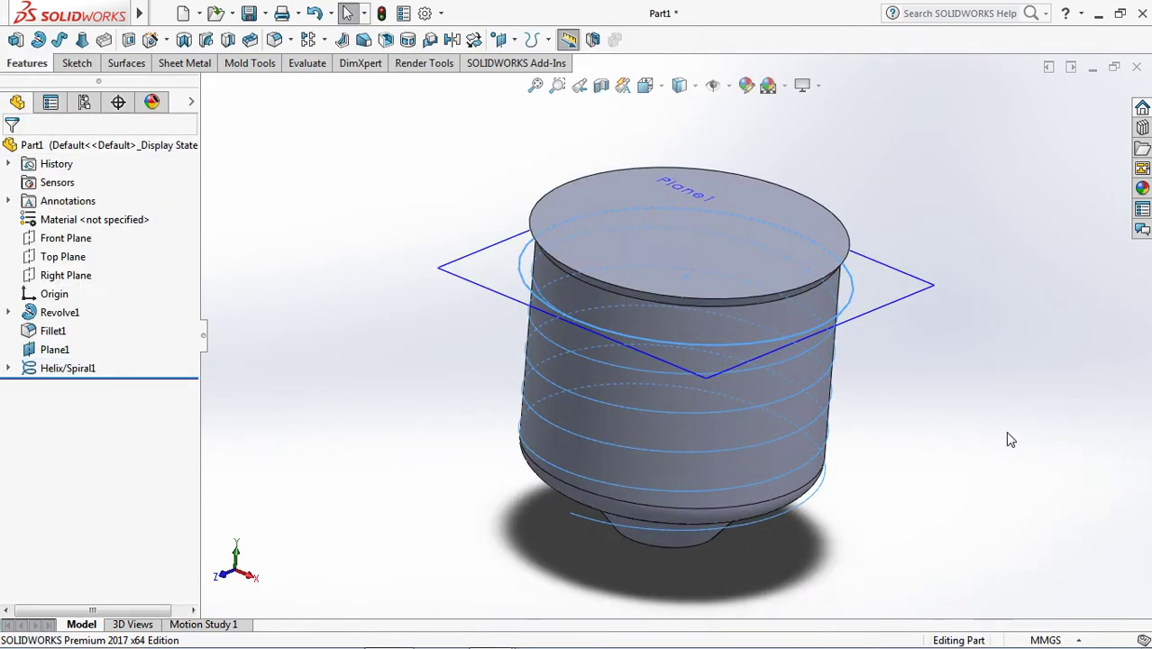
{"action": "left_click", "coordinate": [913, 294]}
{"action": "left_click", "coordinate": [1010, 240]}
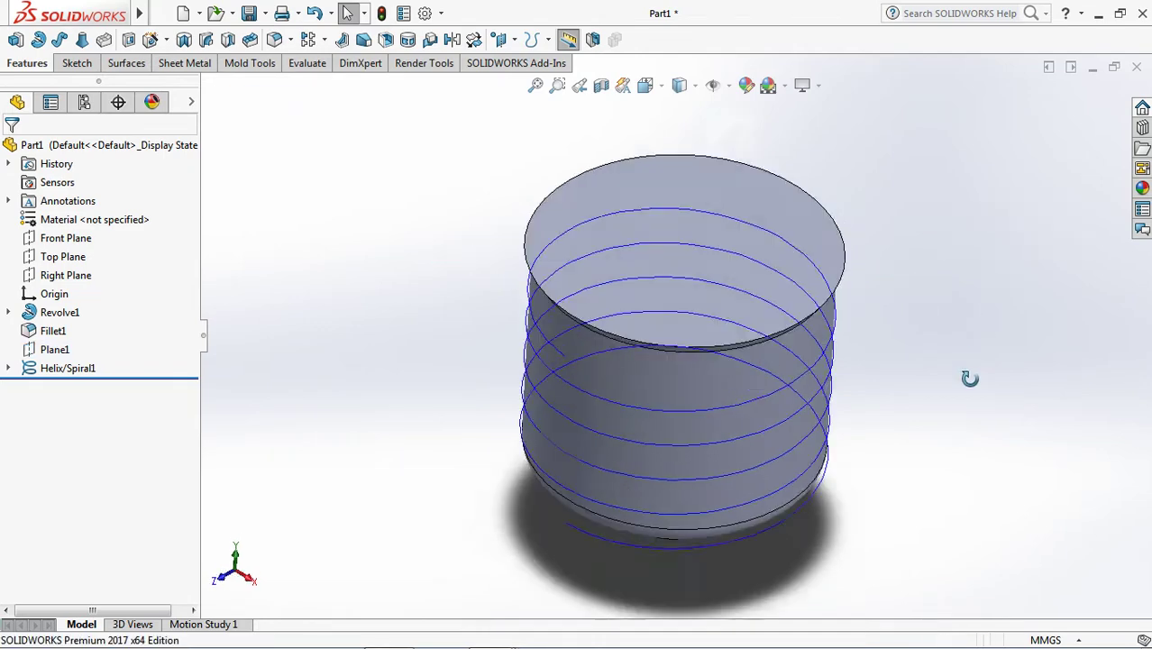
- Sweep-cut a 2.4 mm circular-profile groove along Helix/Spiral1 into the base
{"action": "middle_click_drag", "start_coordinate": [967, 378], "coordinate": [979, 258]}
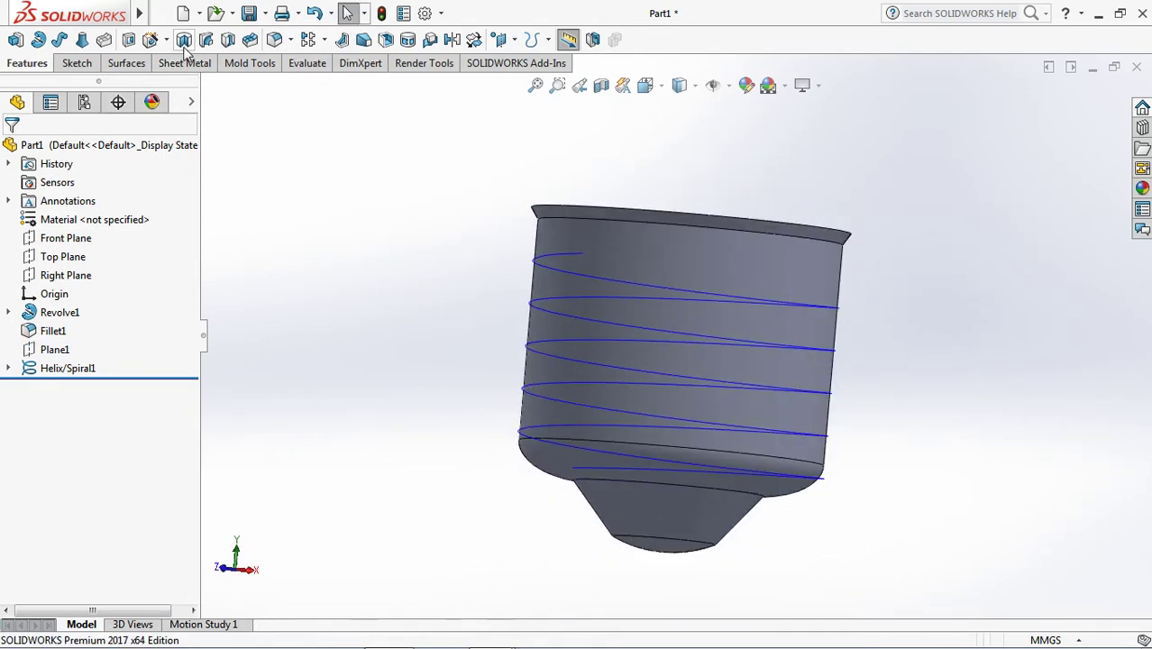
{"action": "left_click", "coordinate": [208, 40]}
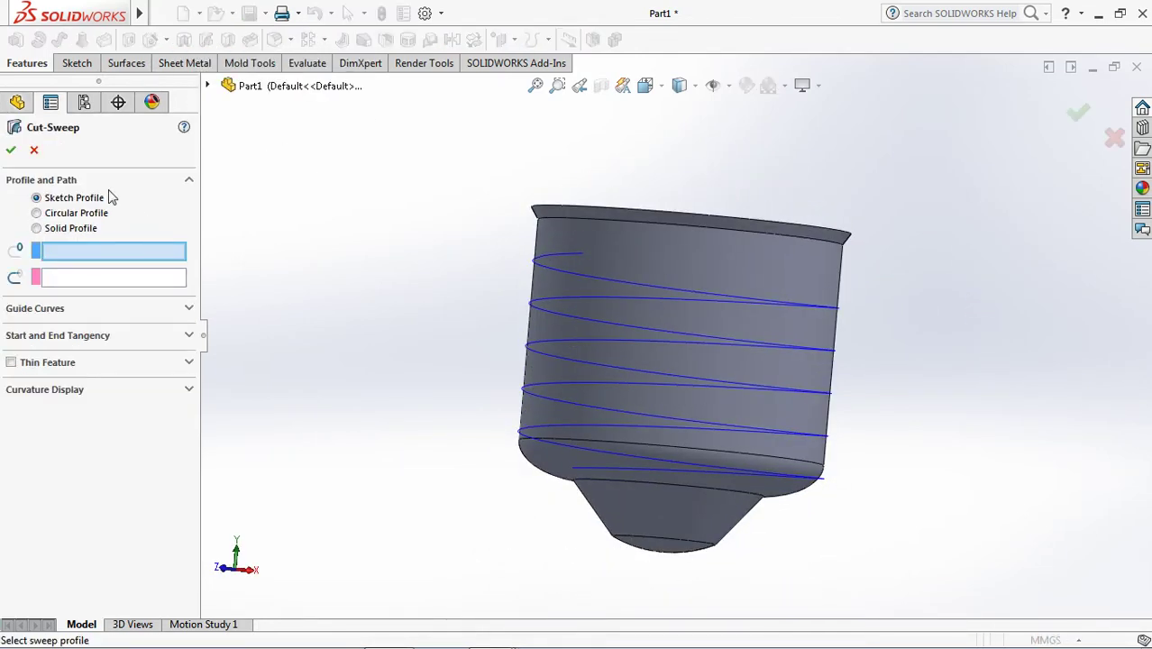
{"action": "left_click", "coordinate": [45, 214]}
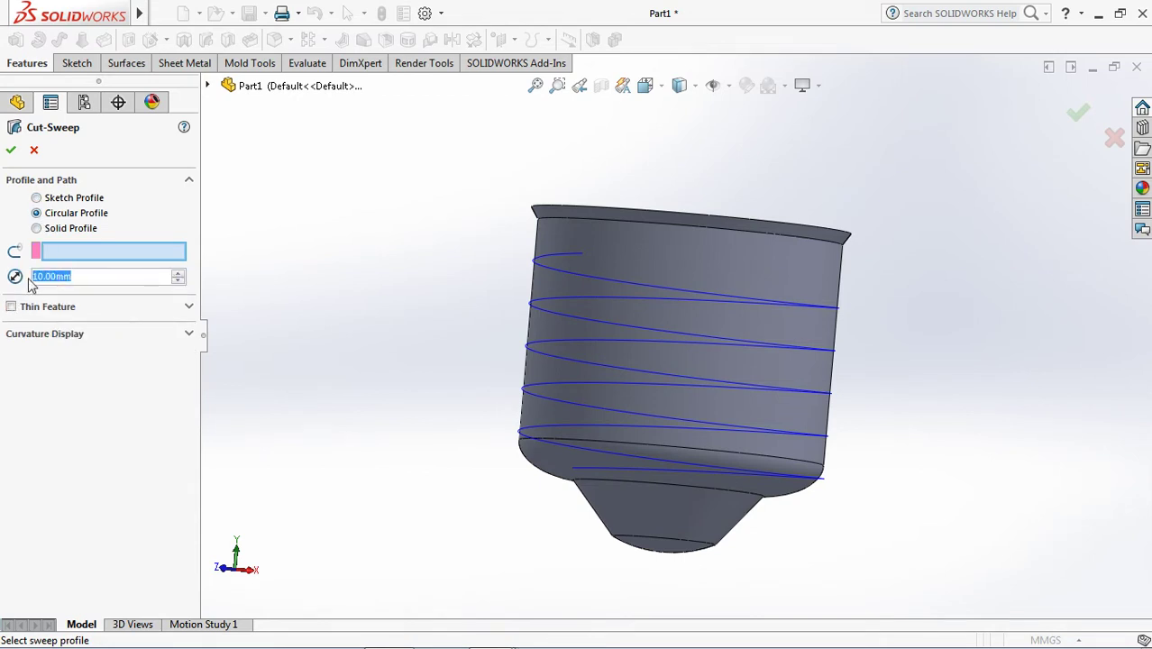
{"action": "type", "text": "2.4"}
{"action": "key", "text": "Return"}
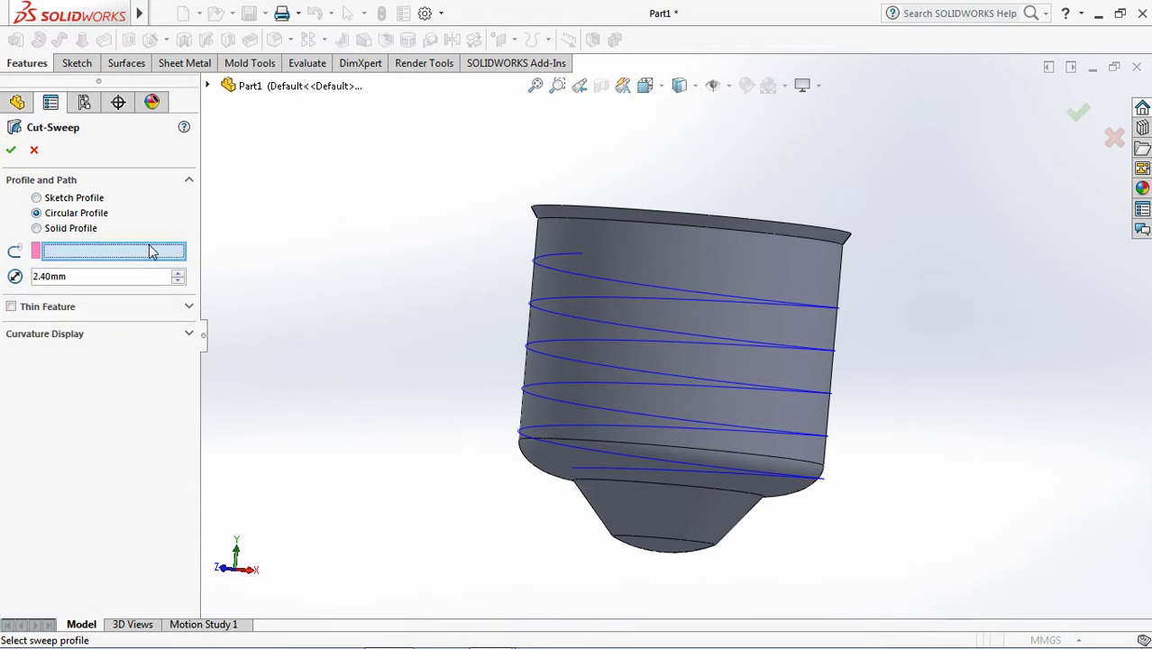
{"action": "left_click", "coordinate": [558, 258]}
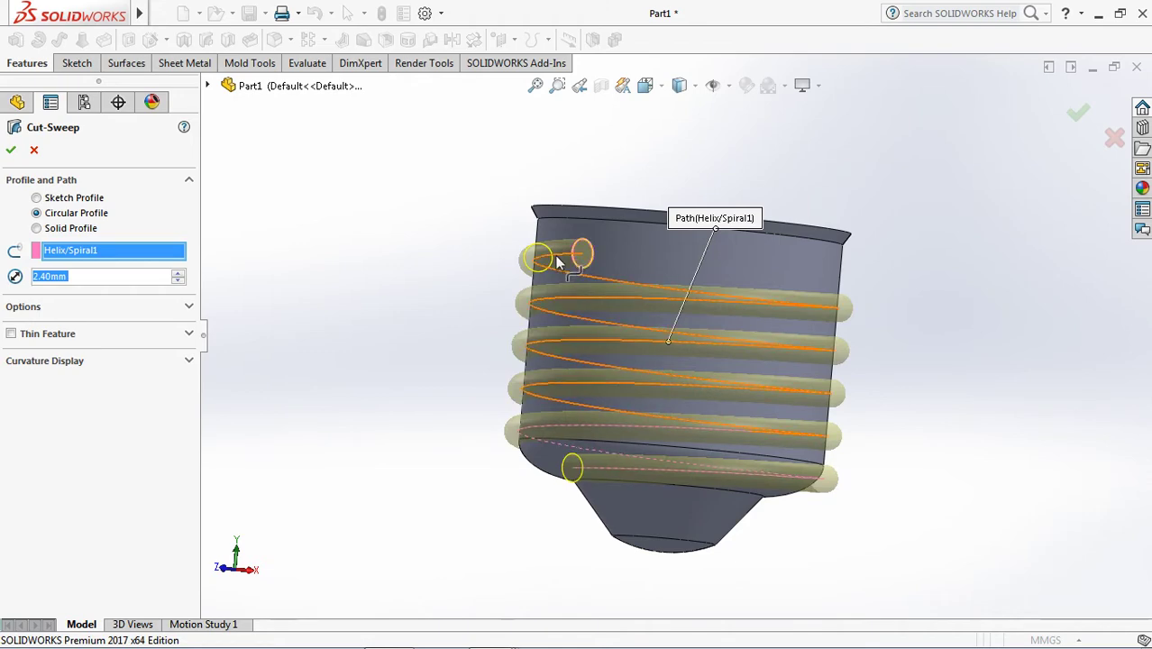
{"action": "middle_click_drag", "start_coordinate": [386, 314], "coordinate": [437, 314]}
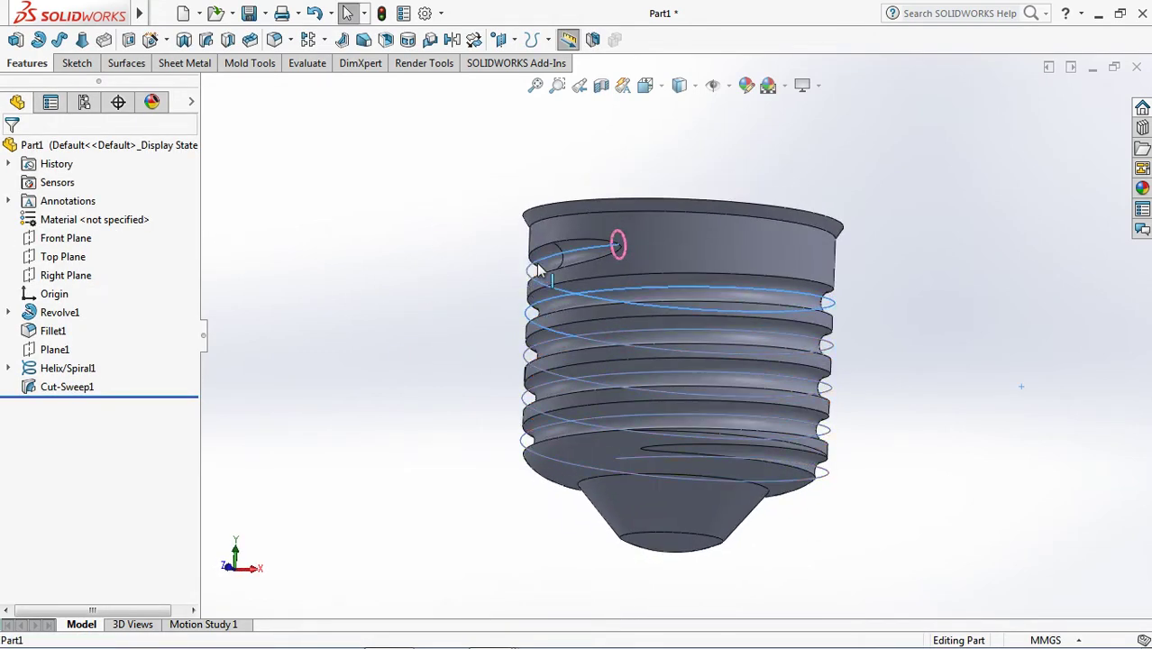
- Hide the helix
{"action": "left_click", "coordinate": [559, 256]}
{"action": "left_click", "coordinate": [462, 251]}
{"action": "mouse_move", "coordinate": [462, 251]}
{"action": "middle_mouse_down"}
{"action": "mouse_move", "coordinate": [458, 360]}
{"action": "mouse_move", "coordinate": [458, 249]}
{"action": "mouse_move", "coordinate": [404, 285]}
{"action": "middle_mouse_up"}
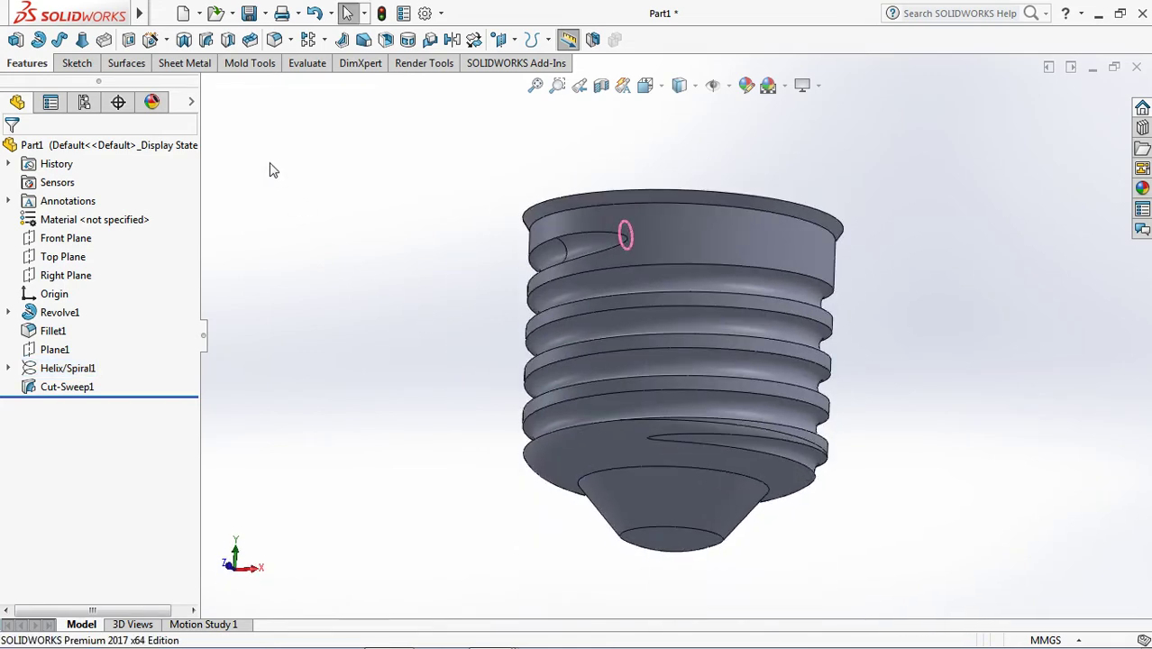
- Apply a 0.5 mm symmetric fillet to the helical thread groove edge
{"action": "left_click", "coordinate": [275, 41]}
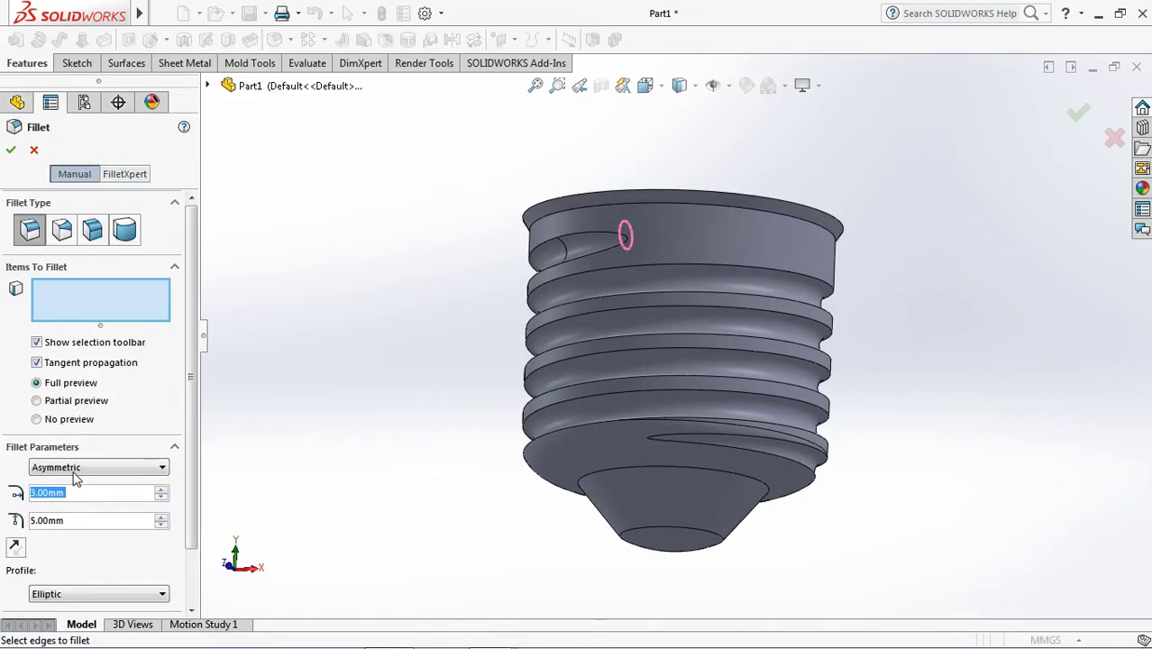
{"action": "left_click", "coordinate": [73, 469]}
{"action": "left_click", "coordinate": [74, 480]}
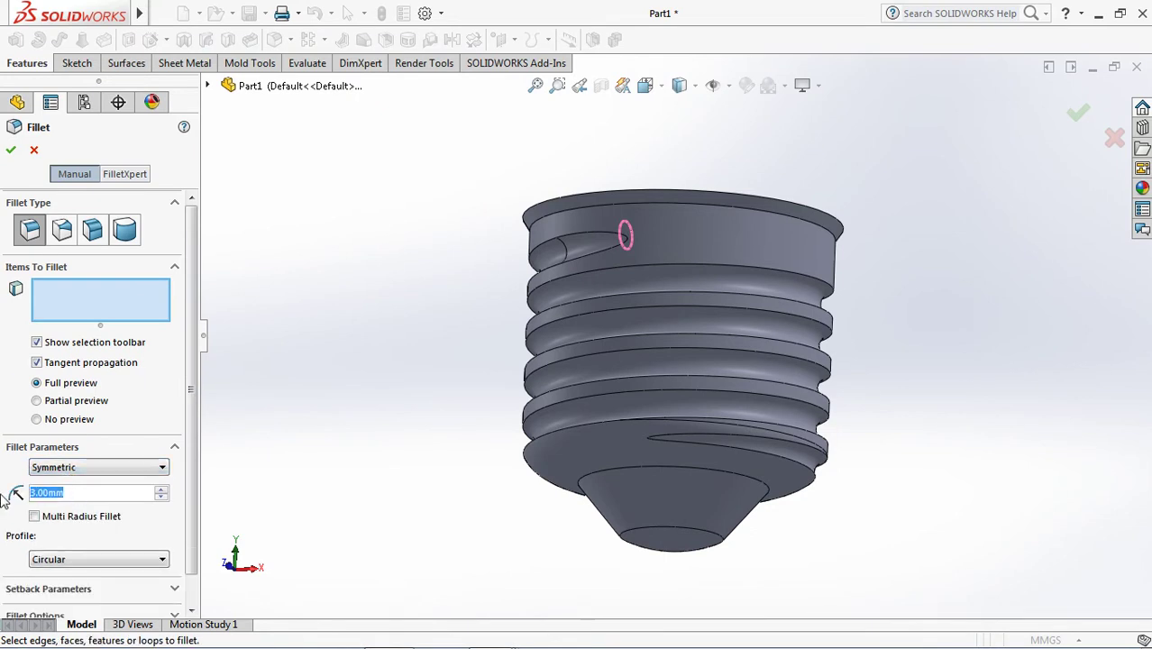
{"action": "type", "text": "0.5"}
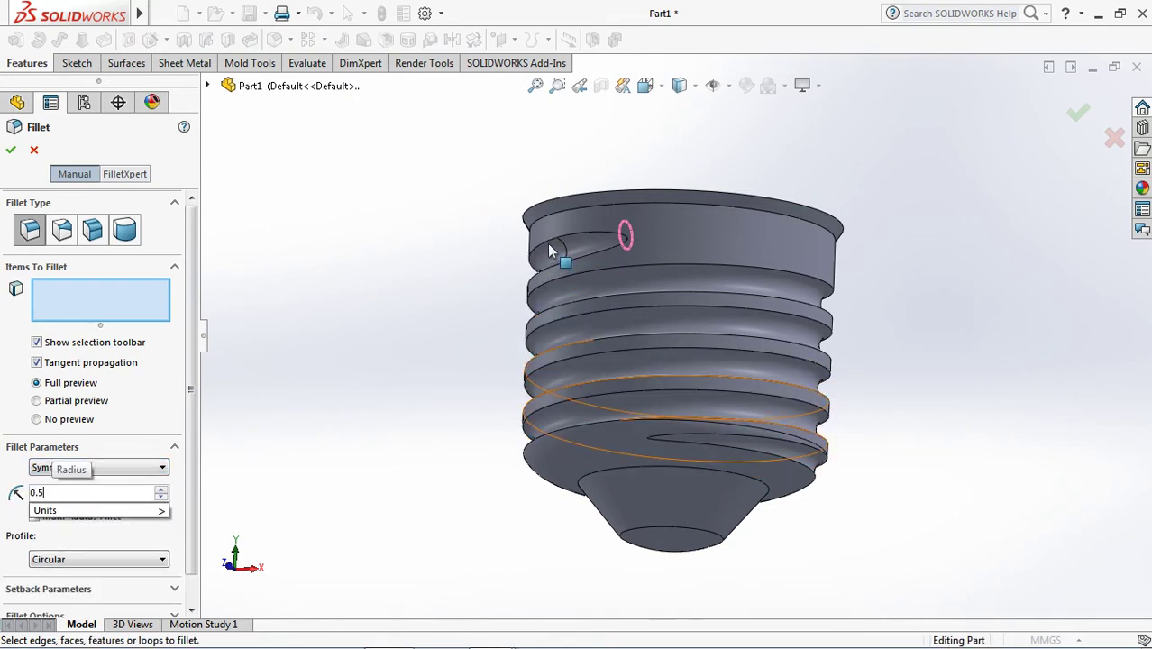
{"action": "key", "text": "Return"}
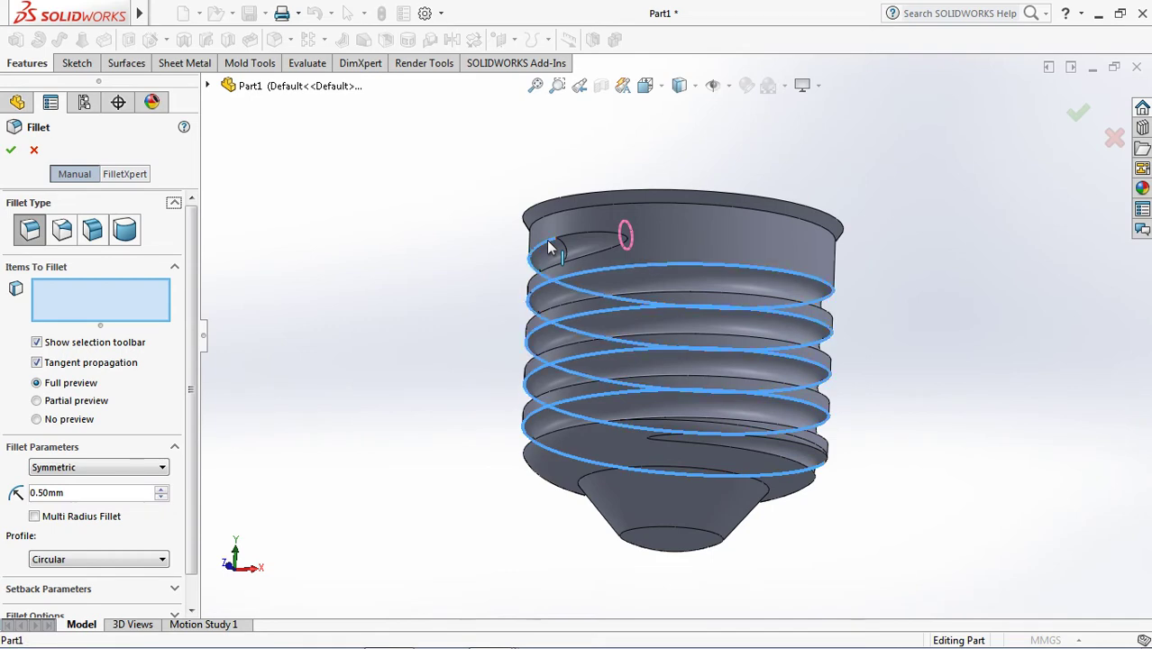
{"action": "left_click", "coordinate": [547, 240]}
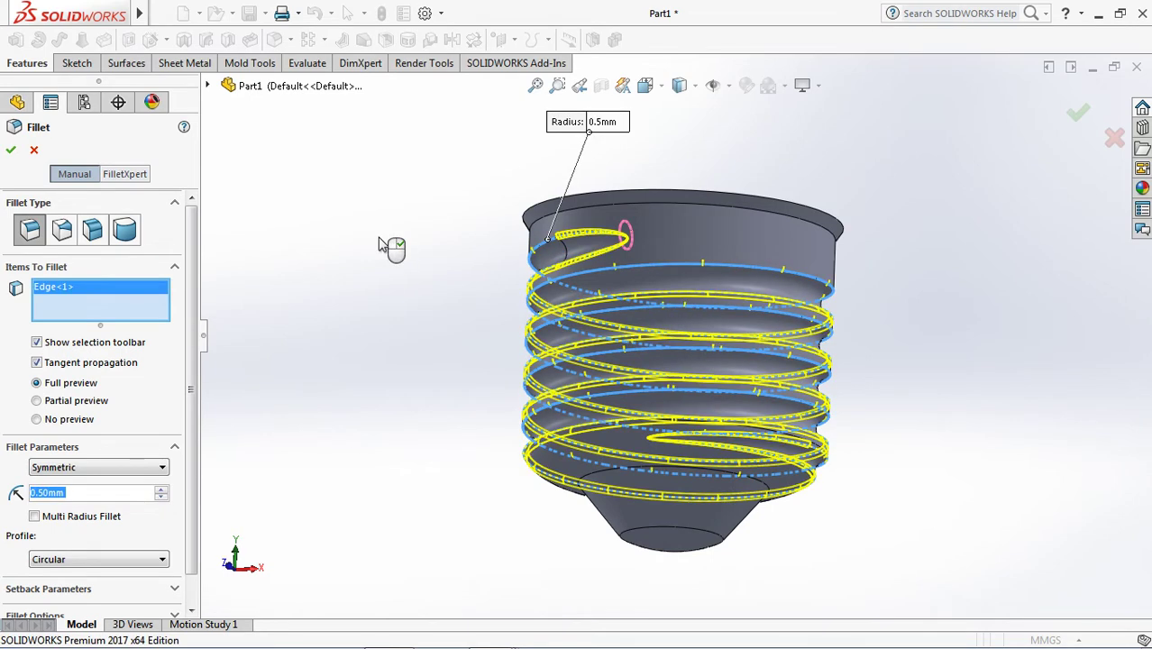
{"action": "left_click", "coordinate": [9, 150]}
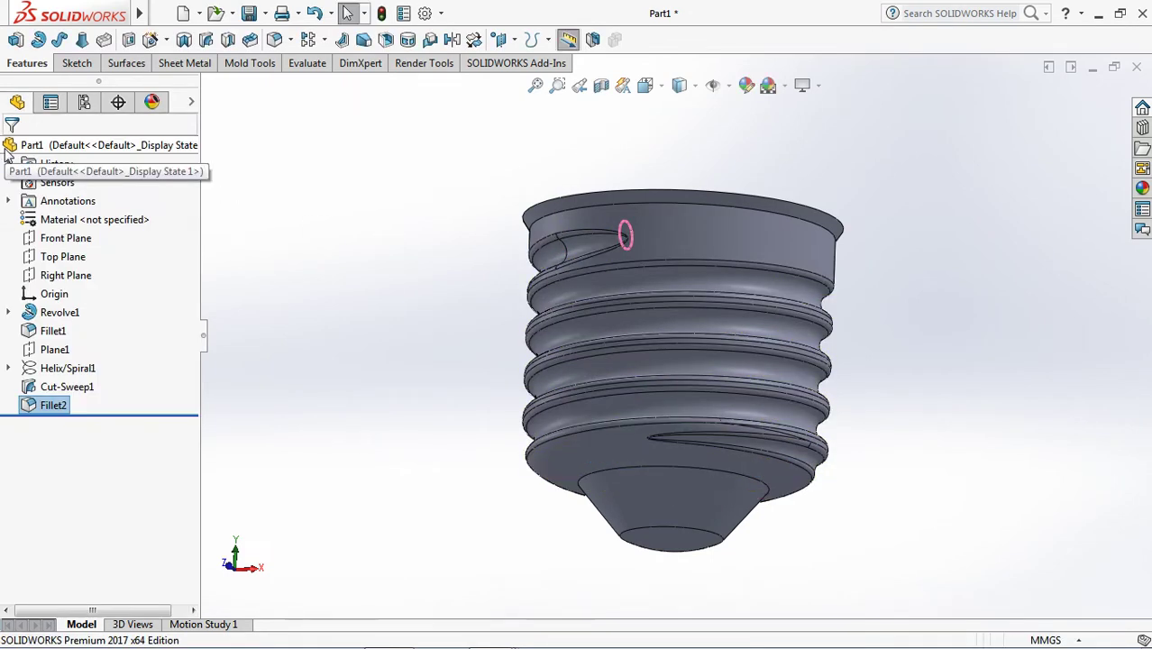
{"action": "mouse_move", "coordinate": [463, 226]}
{"action": "middle_mouse_down"}
{"action": "mouse_move", "coordinate": [506, 425]}
{"action": "mouse_move", "coordinate": [436, 364]}
{"action": "middle_mouse_up"}
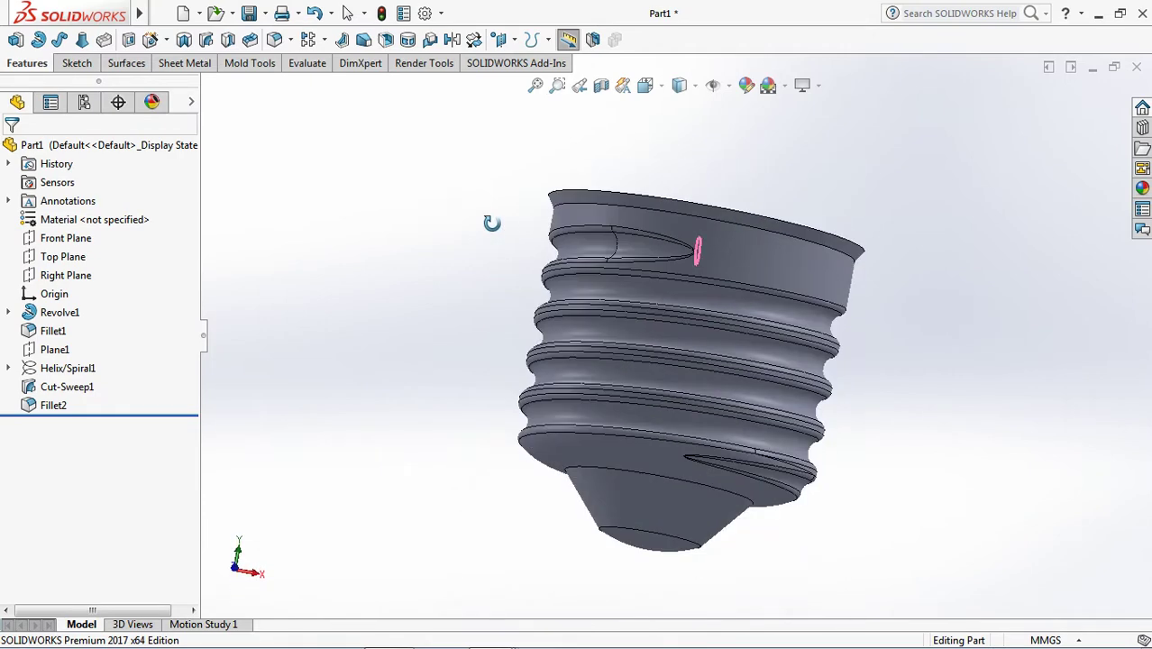
- Shell the threaded base to 0.2 mm walls, removing the top face
{"action": "left_click", "coordinate": [386, 38]}
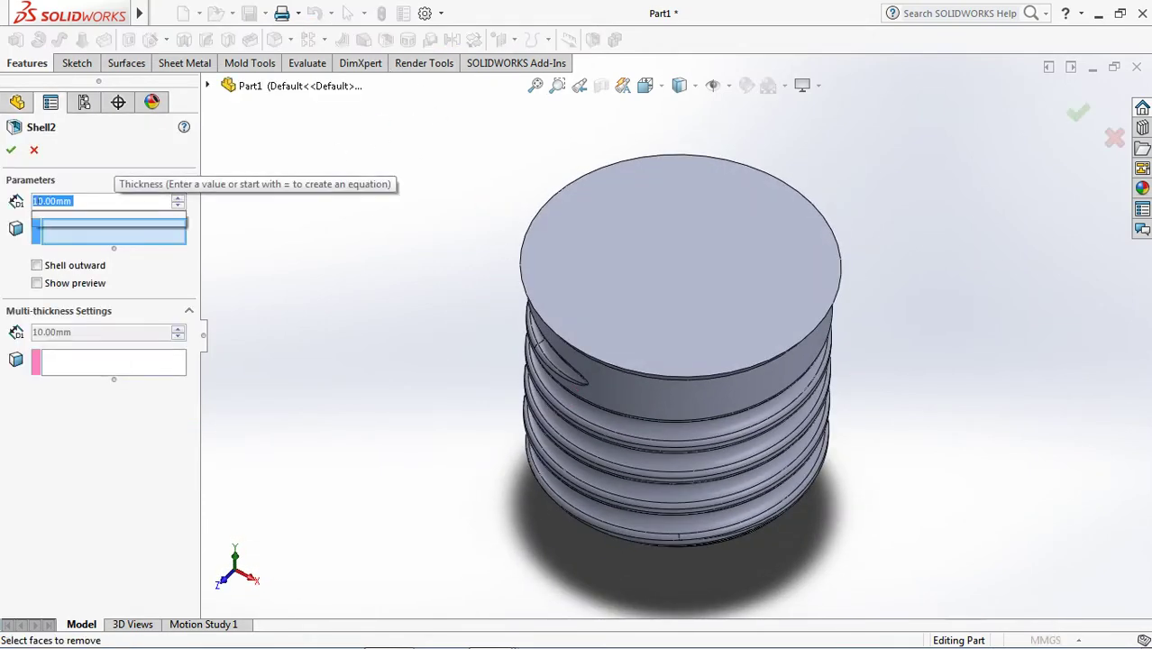
{"action": "type", "text": "0.2"}
{"action": "key", "text": "Tab"}
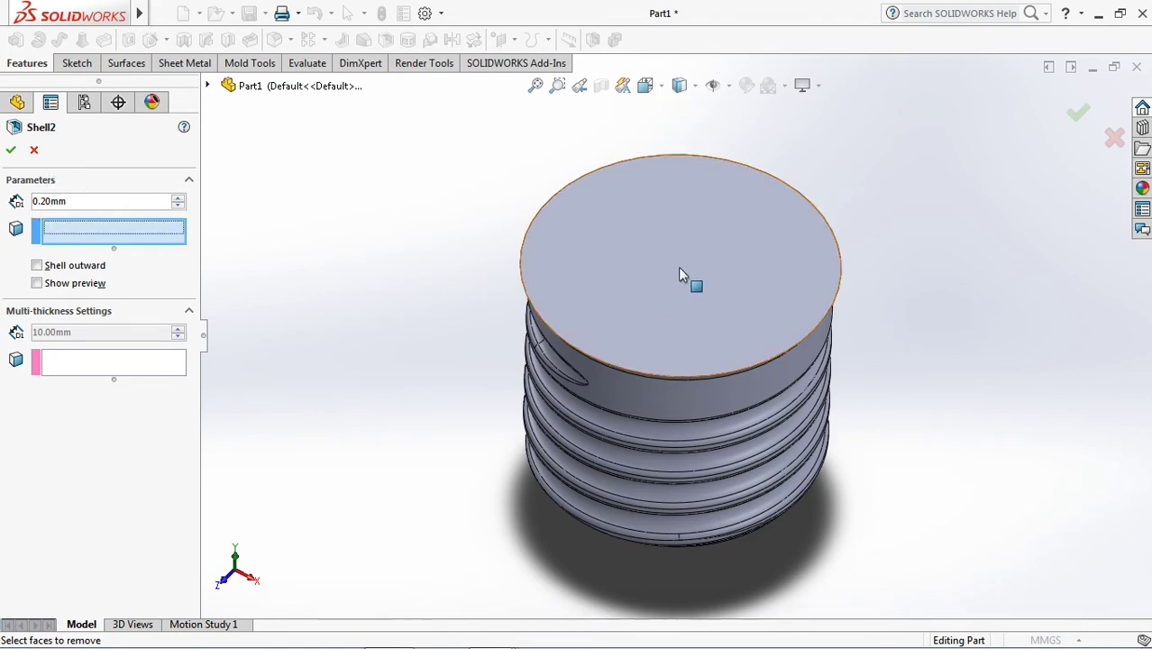
{"action": "left_click", "coordinate": [679, 274]}
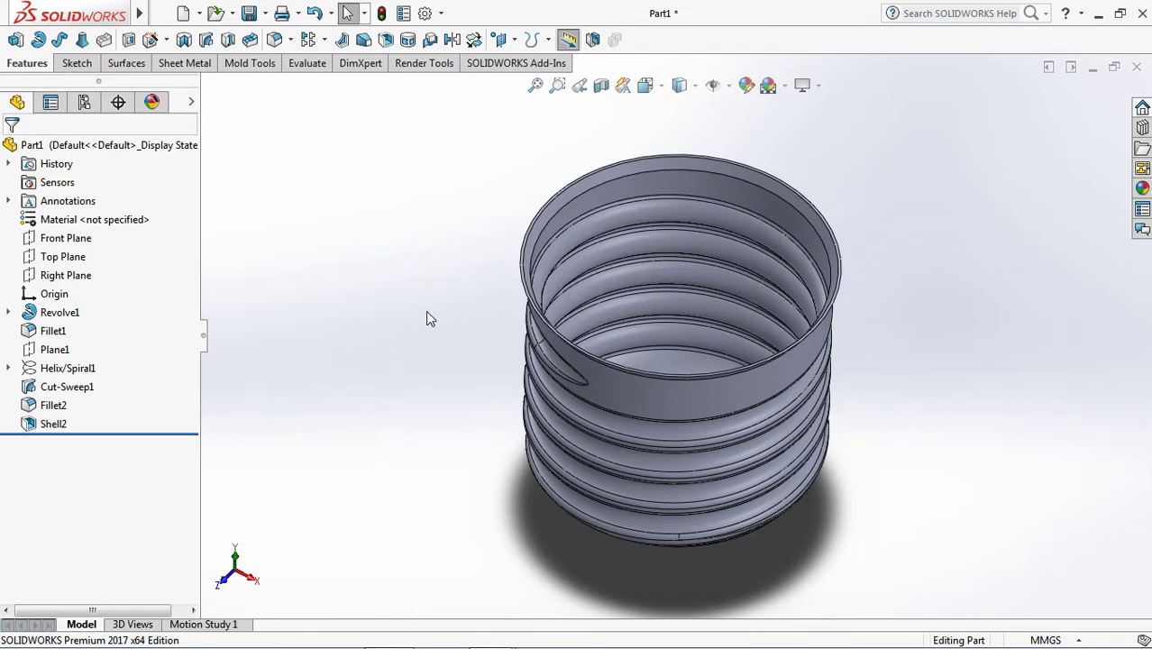
{"action": "mouse_move", "coordinate": [425, 310]}
{"action": "middle_mouse_down"}
{"action": "mouse_move", "coordinate": [424, 244]}
{"action": "mouse_move", "coordinate": [478, 245]}
{"action": "middle_mouse_up"}
- Switch to the Front view and select the Front Plane
{"action": "left_click", "coordinate": [646, 86]}
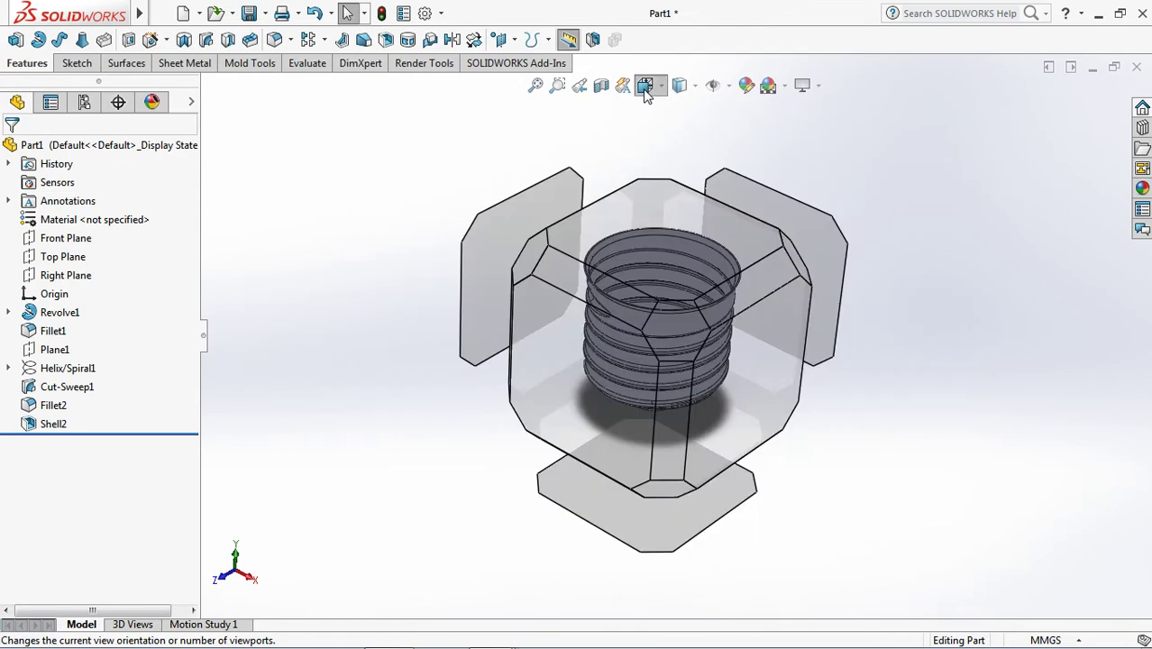
{"action": "left_click", "coordinate": [665, 142]}
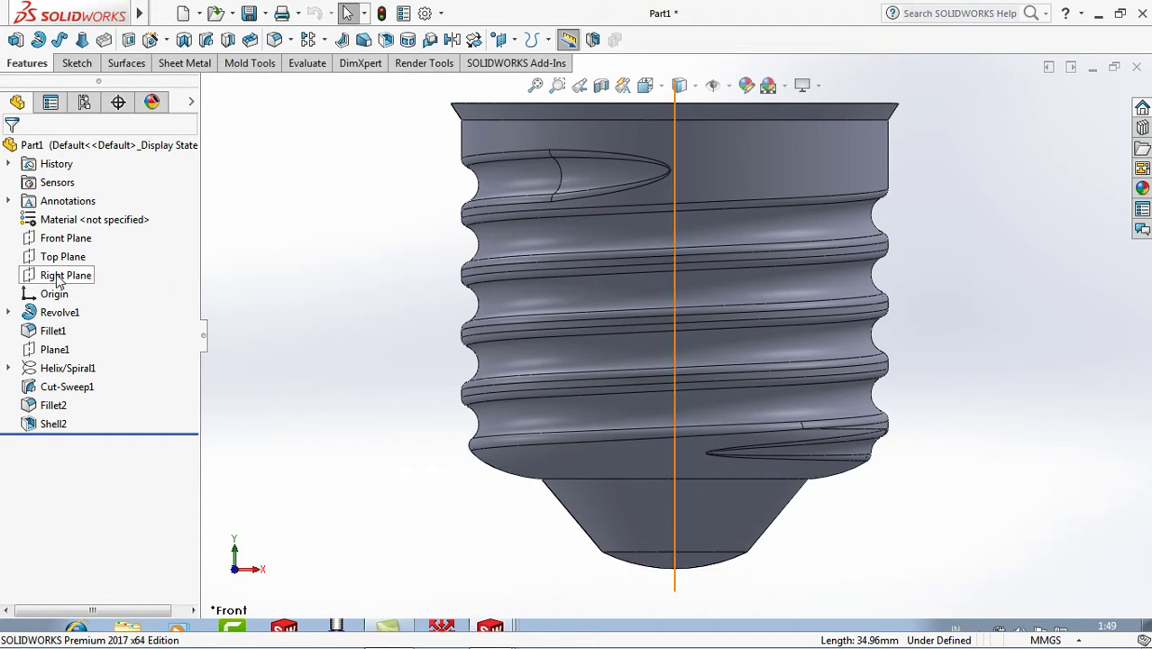
{"action": "left_click", "coordinate": [52, 241]}
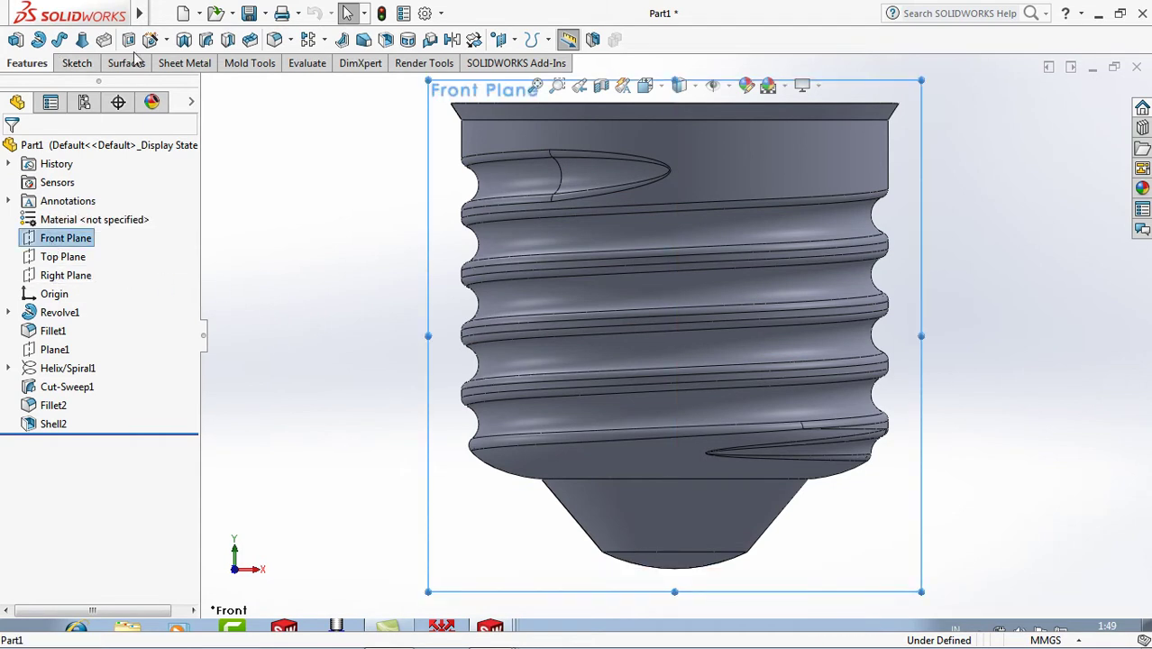
- Begin a Revolved Boss/Base sketch on the Front Plane with a section view of the model
{"action": "left_click", "coordinate": [38, 40]}
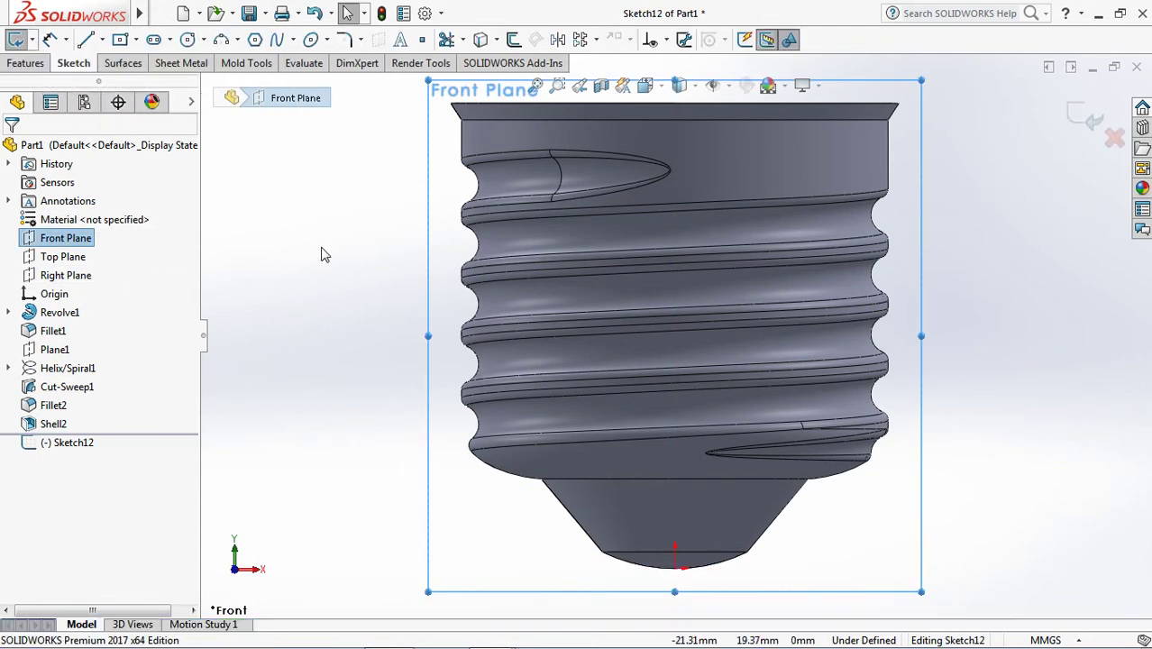
{"action": "left_click", "coordinate": [601, 84]}
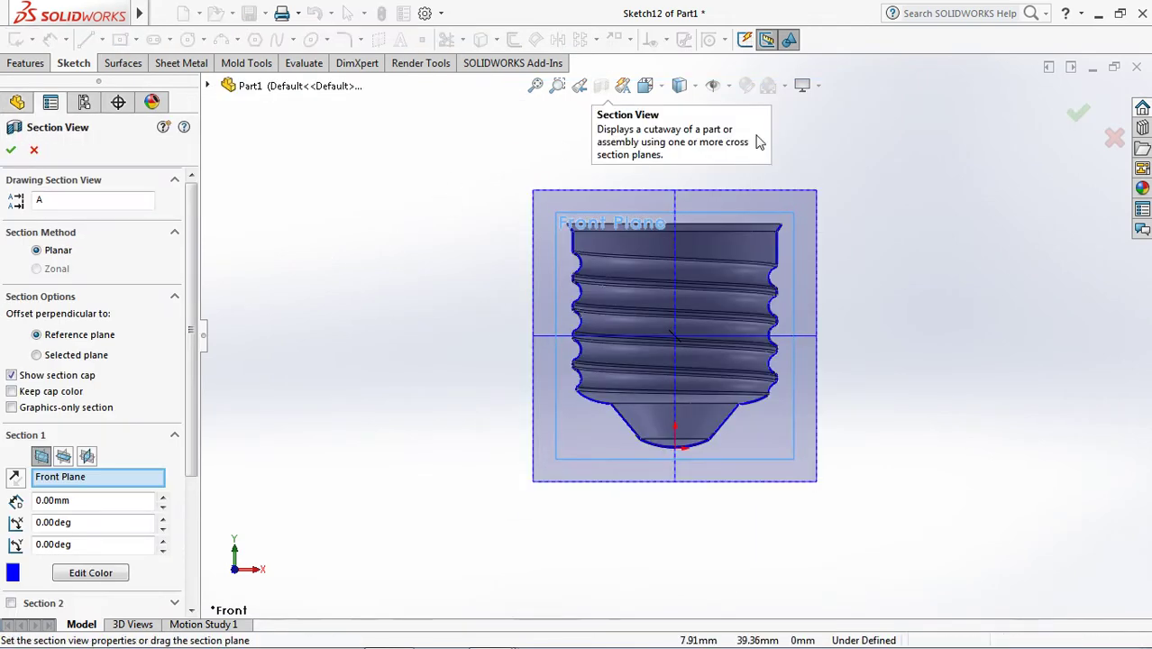
{"action": "scroll", "coordinate": [933, 194], "scroll_direction": "down", "scroll_amount": 3}
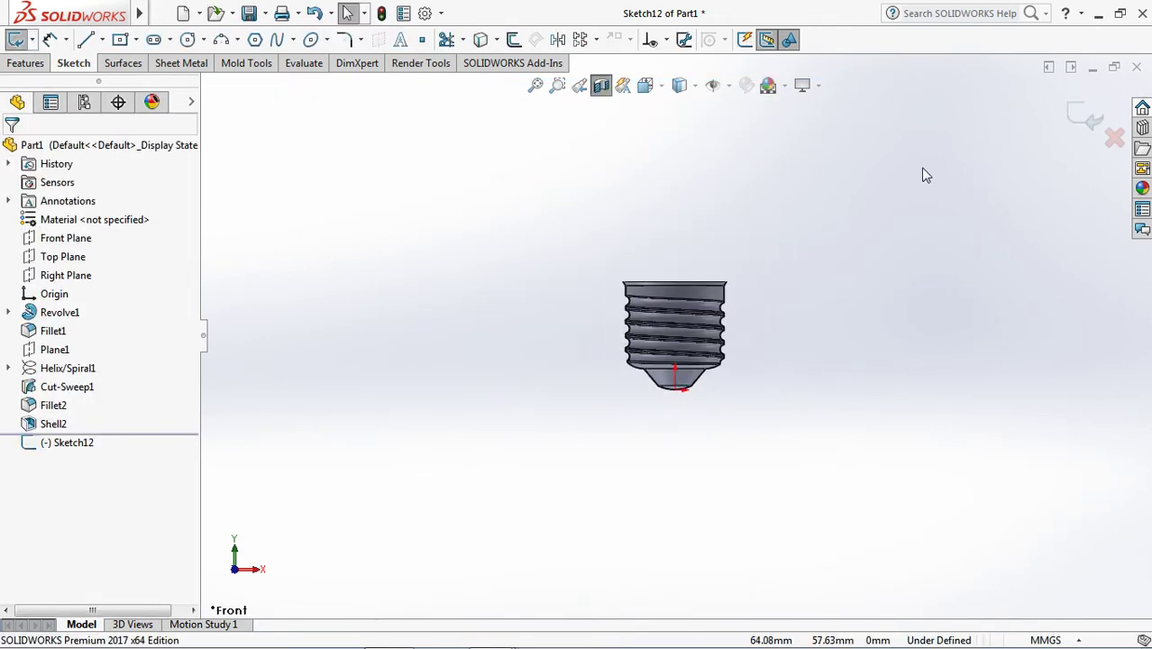
{"action": "scroll", "coordinate": [911, 154], "scroll_direction": "up", "scroll_amount": 2}
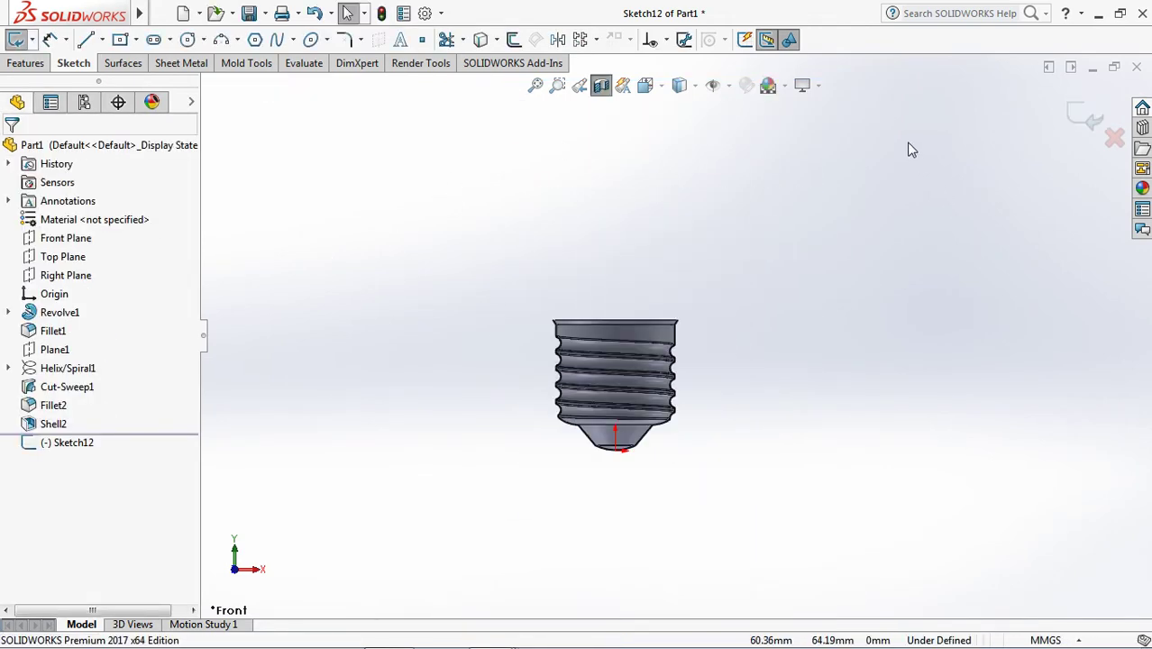
- Draw a vertical centerline rising from the base's bottom point
{"action": "left_click", "coordinate": [102, 40]}
{"action": "left_click", "coordinate": [123, 81]}
{"action": "left_click", "coordinate": [496, 550]}
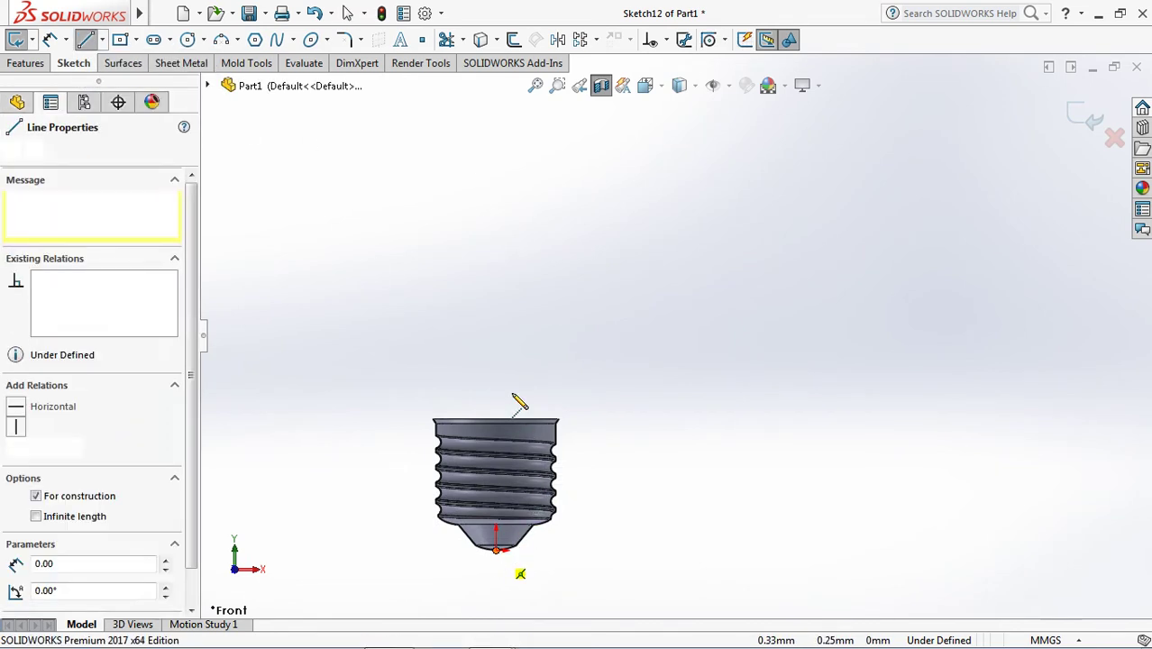
{"action": "scroll", "coordinate": [504, 135], "scroll_direction": "up", "scroll_amount": 1}
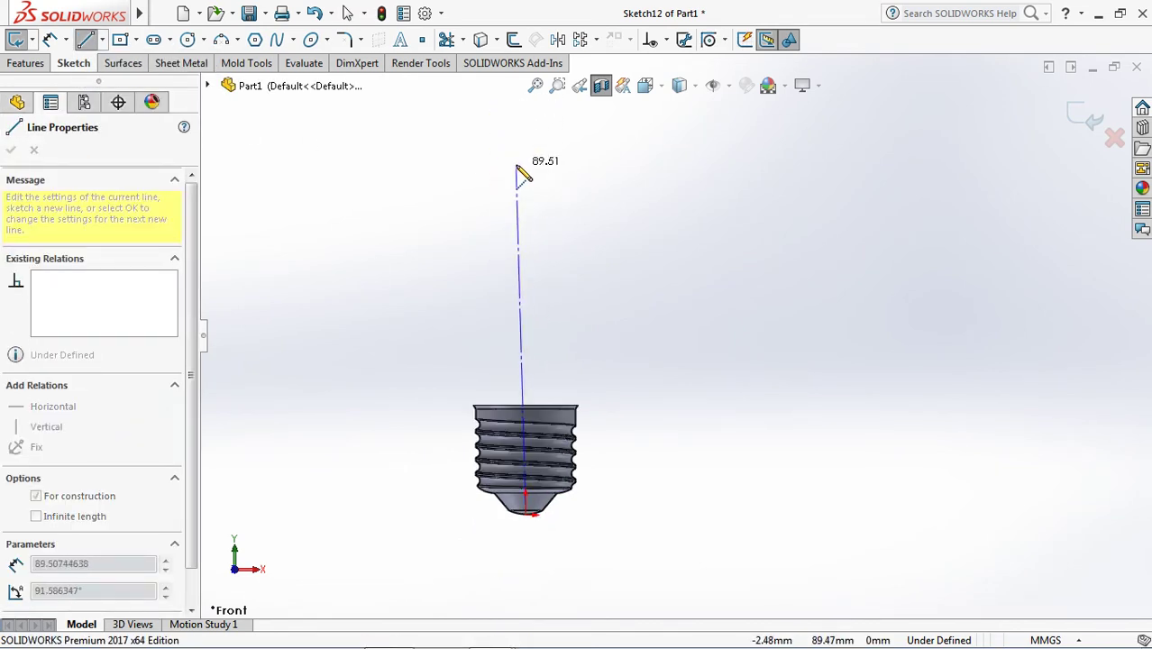
{"action": "scroll", "coordinate": [534, 124], "scroll_direction": "up", "scroll_amount": 1}
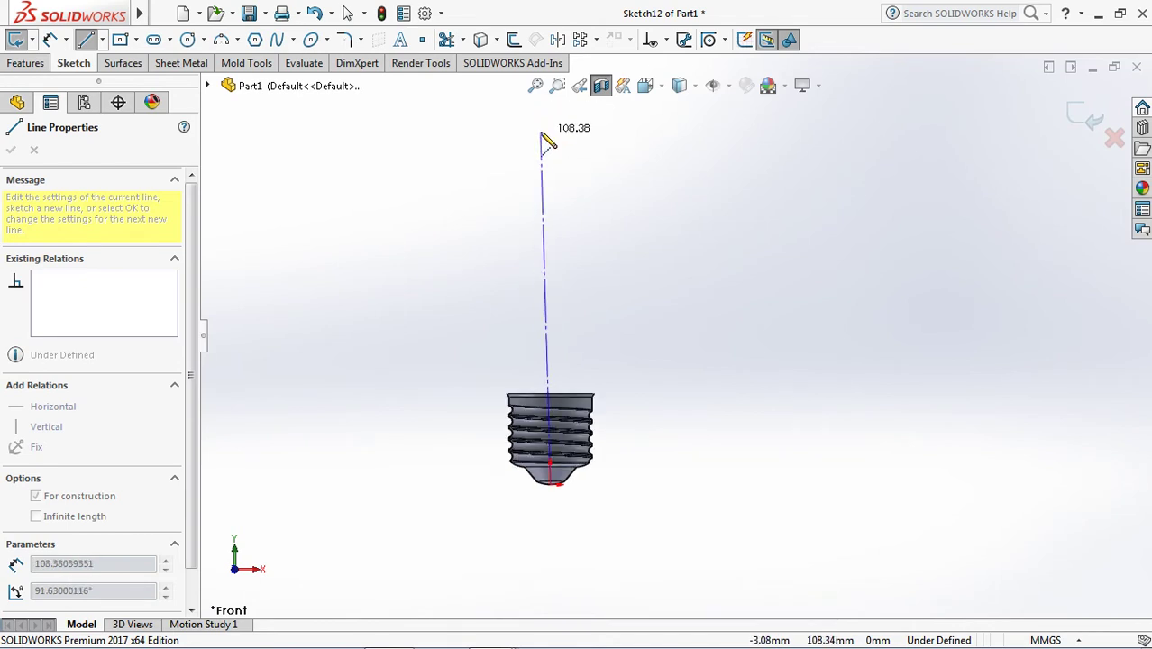
{"action": "left_click", "coordinate": [552, 121]}
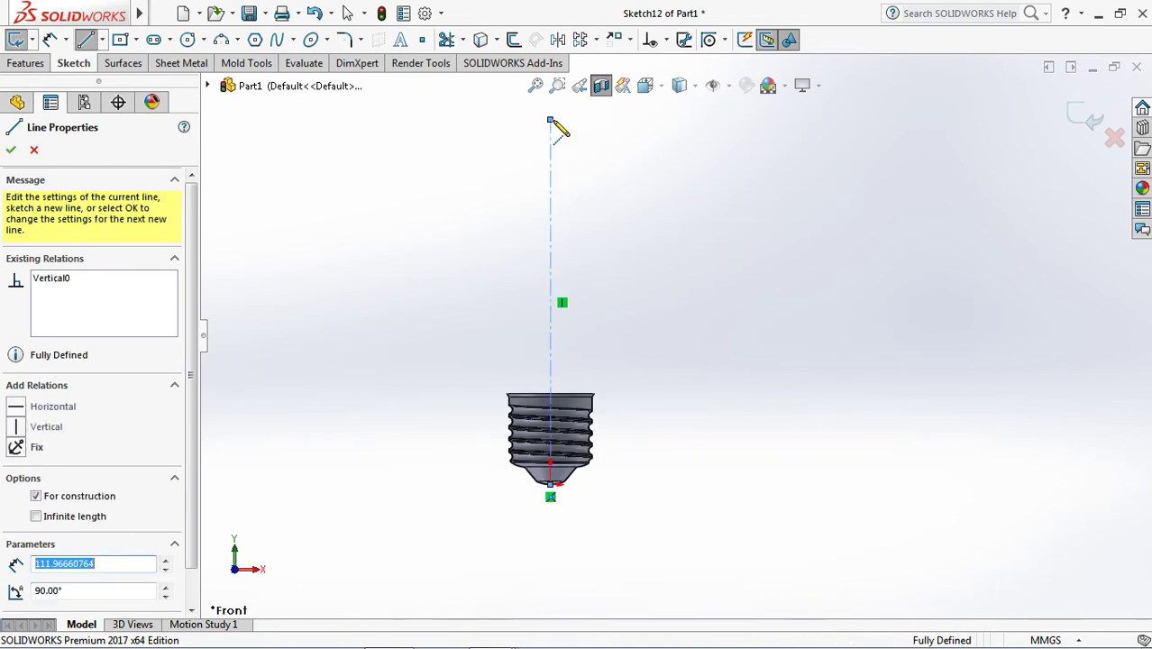
{"action": "right_click", "coordinate": [642, 219]}
{"action": "left_click", "coordinate": [672, 216]}
{"action": "scroll", "coordinate": [578, 453], "scroll_direction": "down", "scroll_amount": 3}
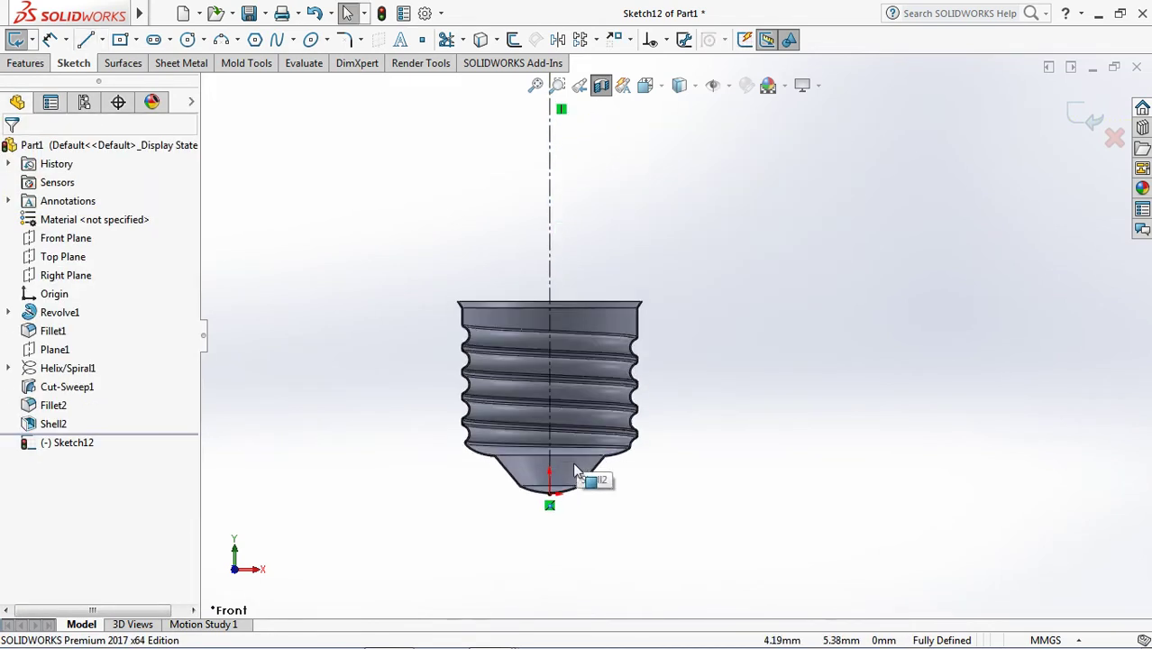
{"action": "scroll", "coordinate": [582, 464], "scroll_direction": "down", "scroll_amount": 2}
- Draw the stepped line profile: horizontal, vertical, outward step, slant, and vertical rise above the base
{"action": "key", "text": "l"}
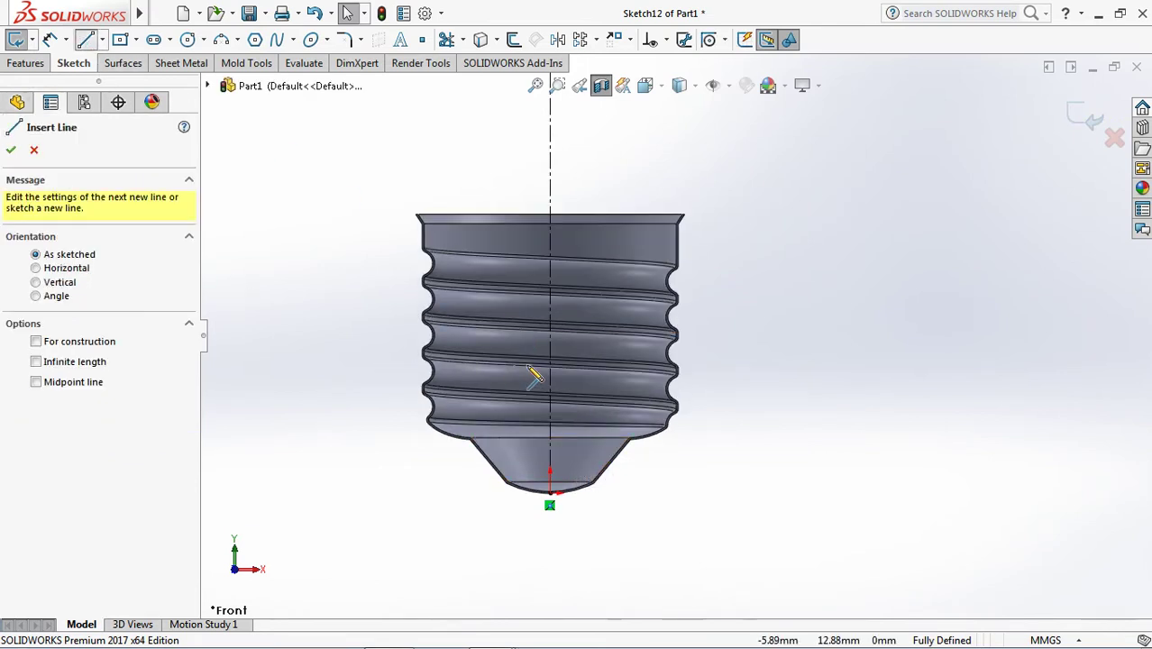
{"action": "left_click", "coordinate": [550, 348]}
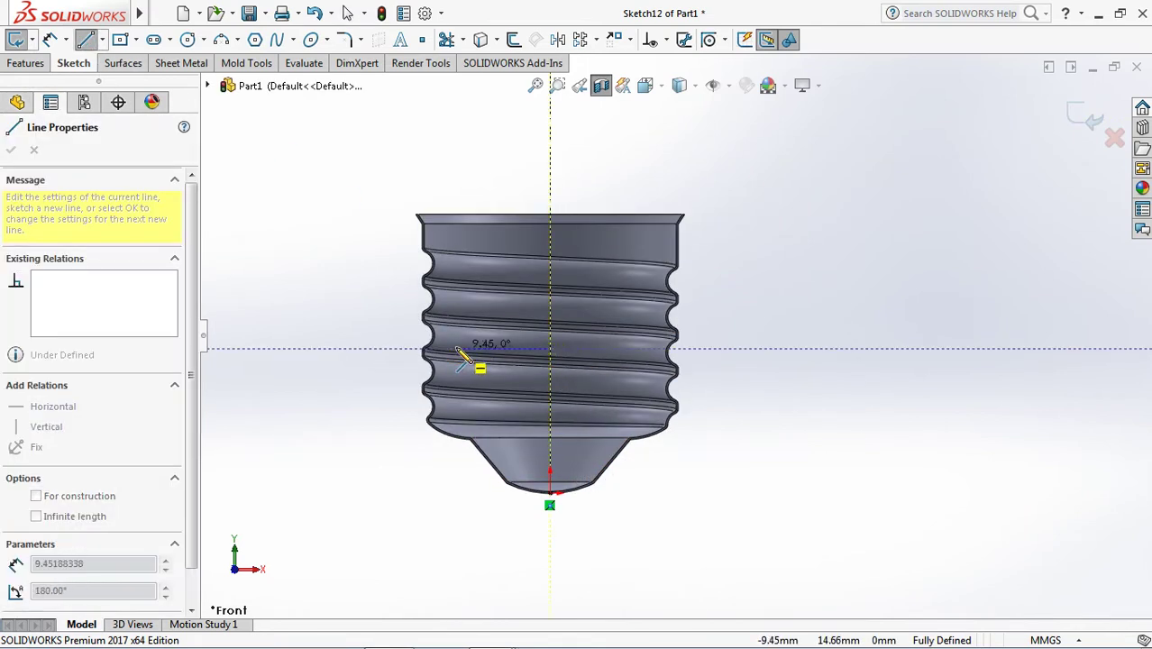
{"action": "left_click", "coordinate": [448, 348]}
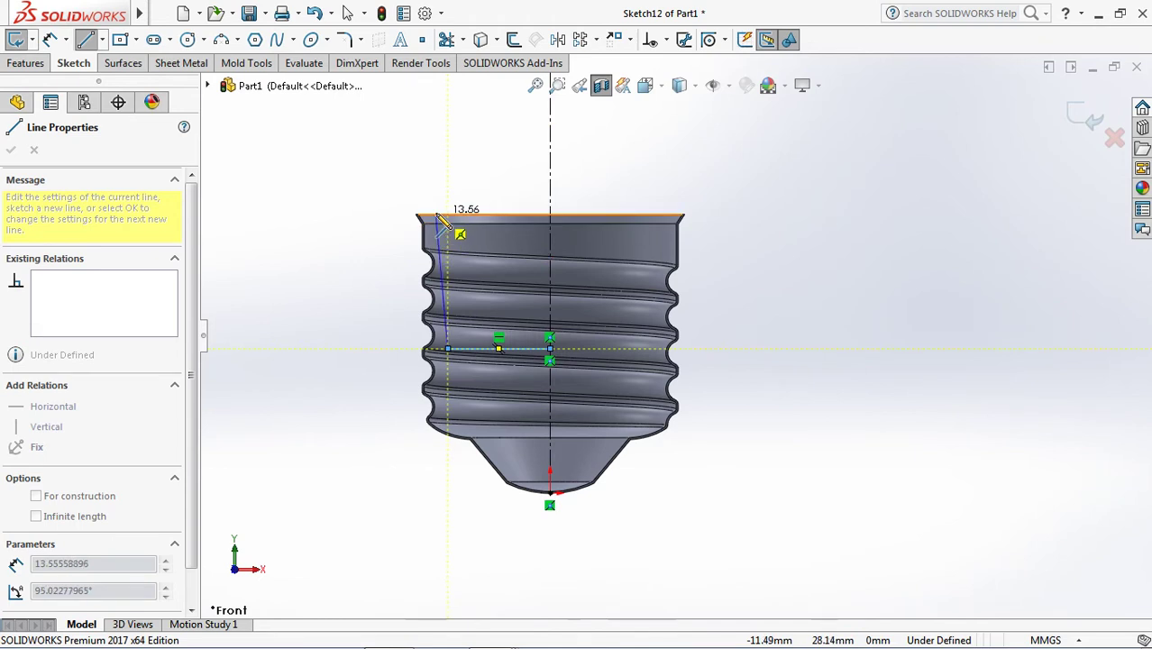
{"action": "left_click", "coordinate": [438, 219]}
{"action": "left_click", "coordinate": [406, 218]}
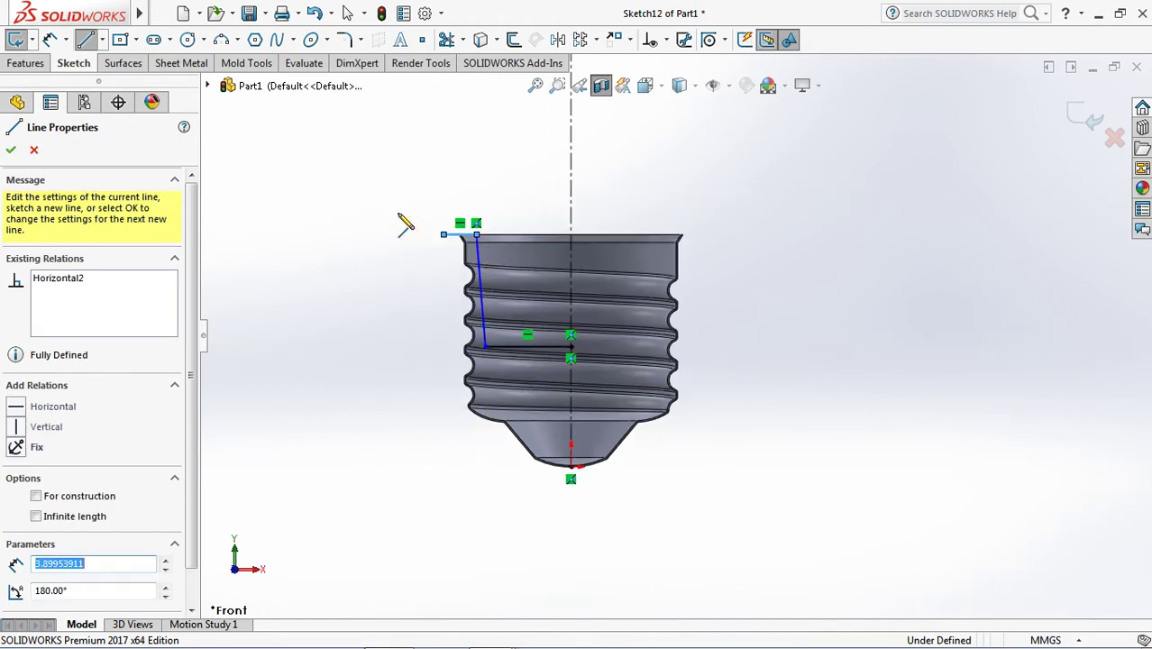
{"action": "scroll", "coordinate": [432, 215], "scroll_direction": "up", "scroll_amount": 1}
{"action": "scroll", "coordinate": [433, 217], "scroll_direction": "up", "scroll_amount": 2}
{"action": "left_click", "coordinate": [529, 260]}
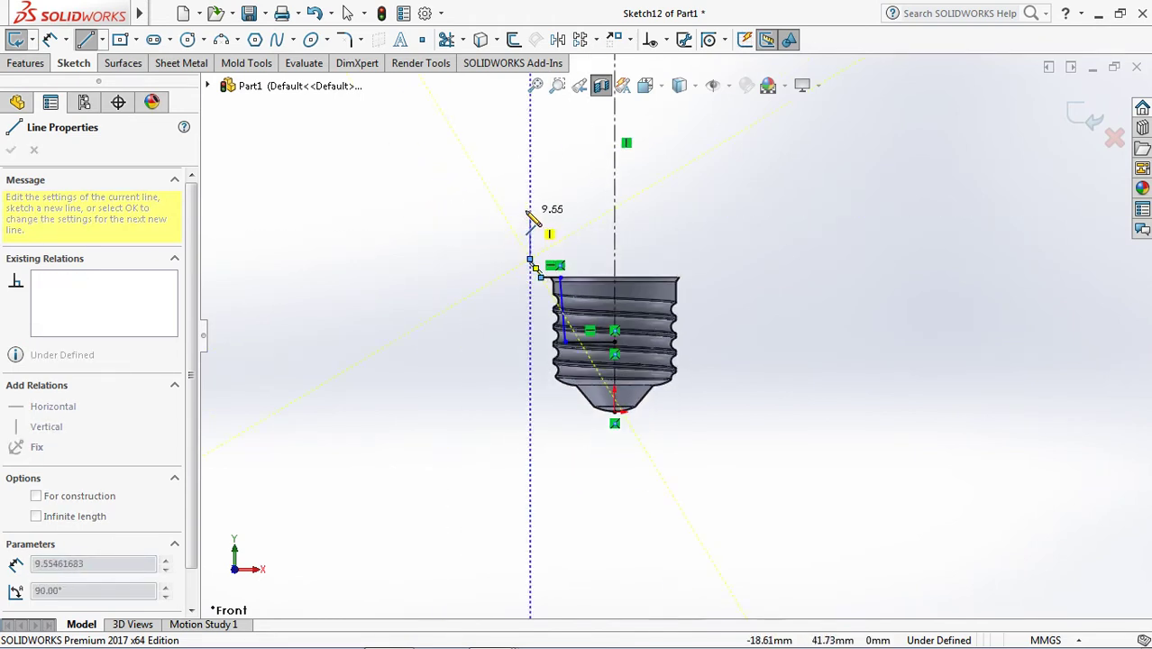
{"action": "left_click", "coordinate": [529, 189]}
- Add three-point arcs curving from the vertical line's end up to the centerline's top
{"action": "left_click", "coordinate": [221, 38]}
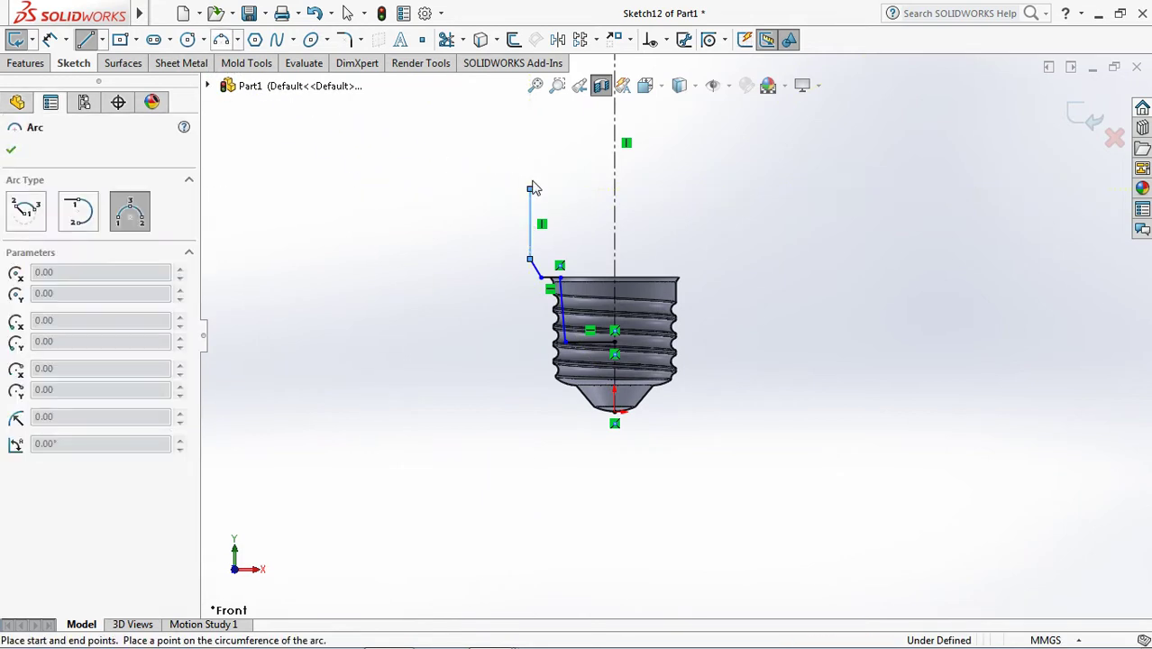
{"action": "left_click", "coordinate": [530, 188]}
{"action": "scroll", "coordinate": [541, 190], "scroll_direction": "up", "scroll_amount": 2}
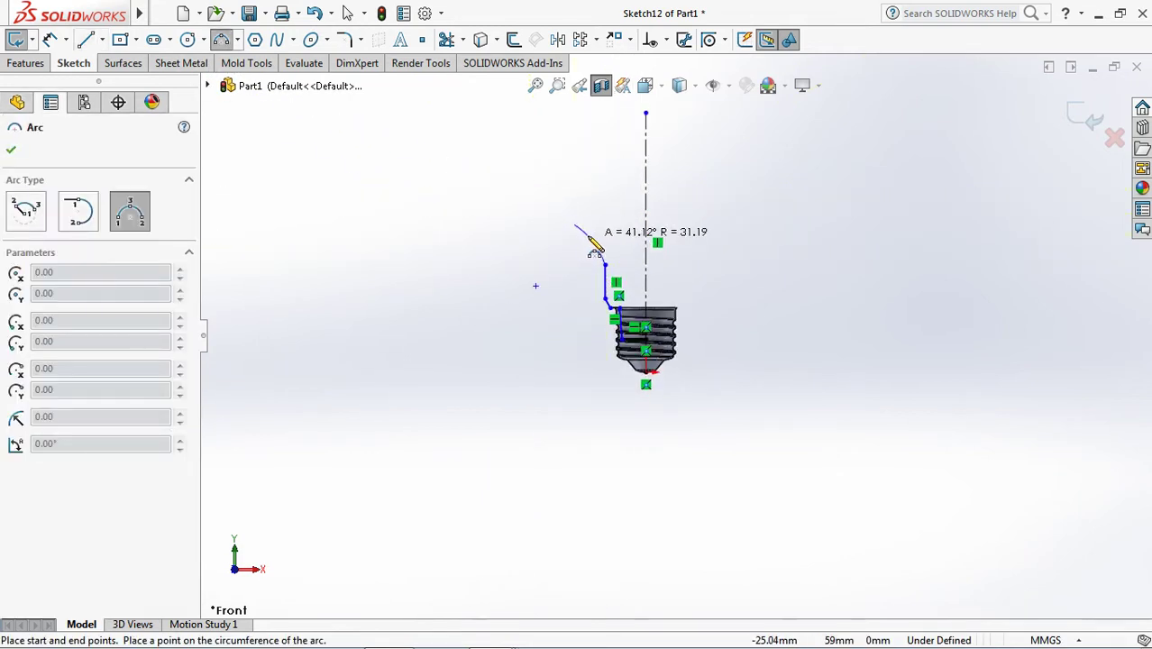
{"action": "left_click", "coordinate": [574, 224]}
{"action": "left_click_drag", "start_coordinate": [574, 225], "coordinate": [650, 149]}
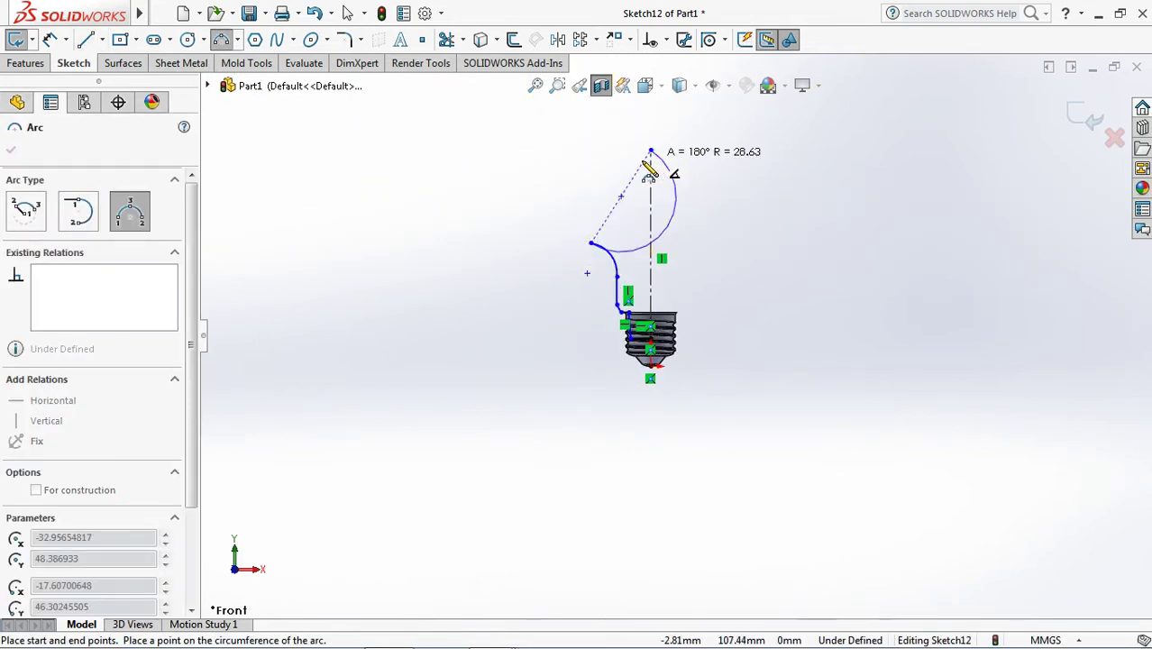
{"action": "right_click", "coordinate": [819, 200]}
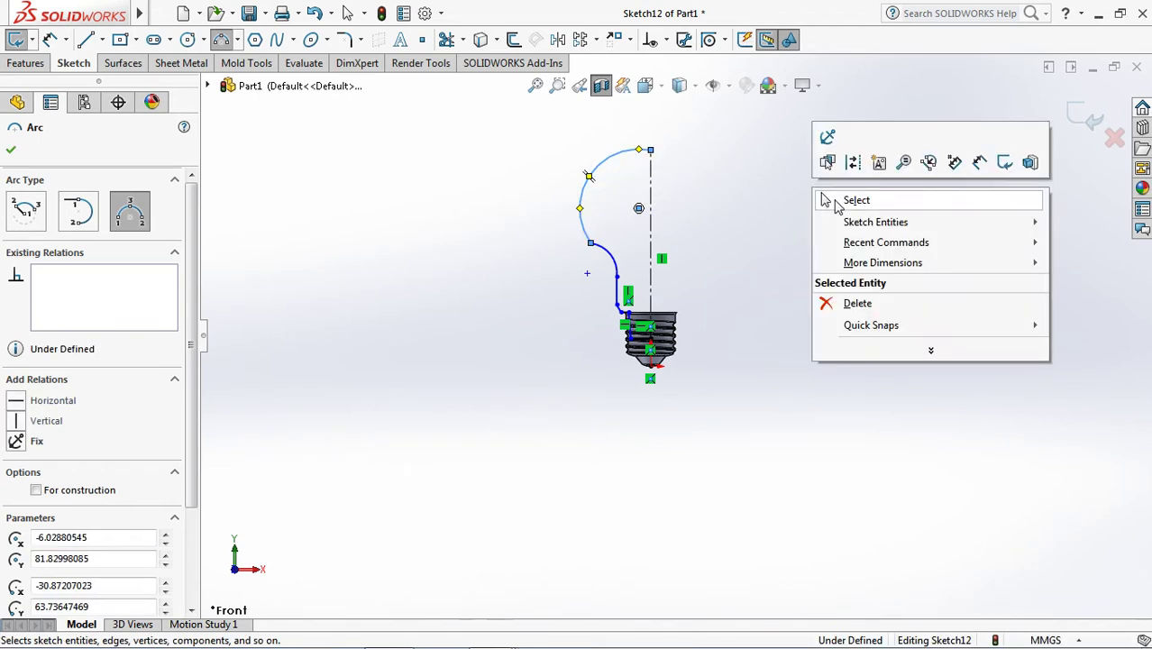
{"action": "left_click", "coordinate": [836, 199]}
{"action": "scroll", "coordinate": [723, 167], "scroll_direction": "down", "scroll_amount": 3}
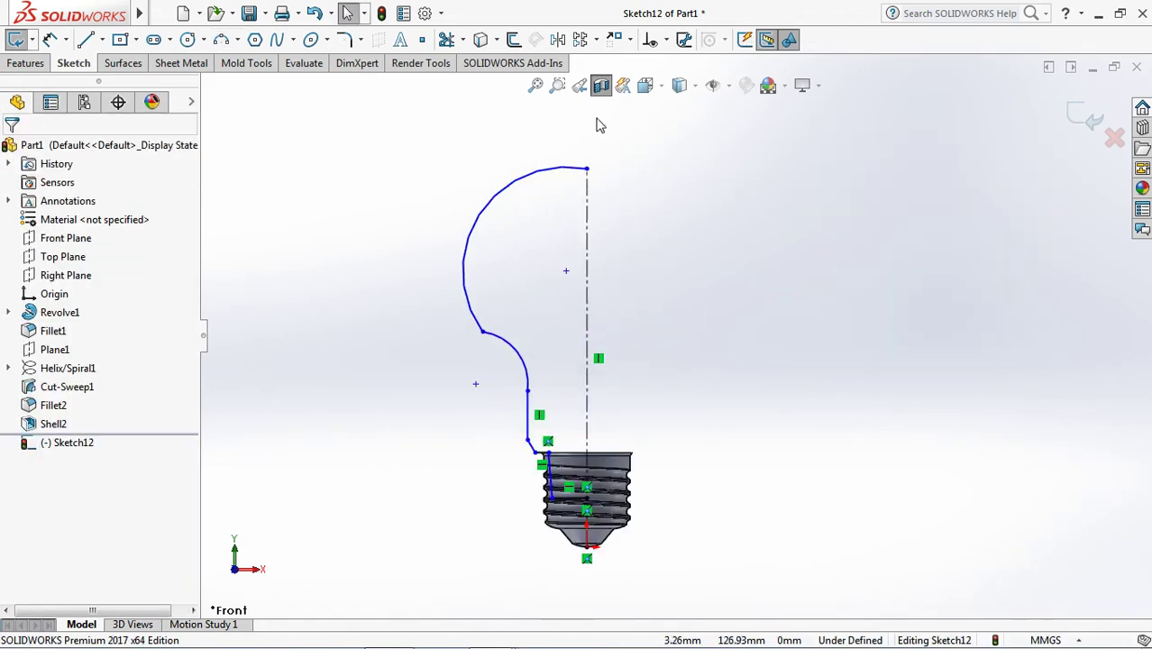
- Make the globe arc tangent to the short vertical neck line
{"action": "left_click", "coordinate": [659, 39]}
{"action": "left_click", "coordinate": [671, 80]}
{"action": "left_click", "coordinate": [474, 296]}
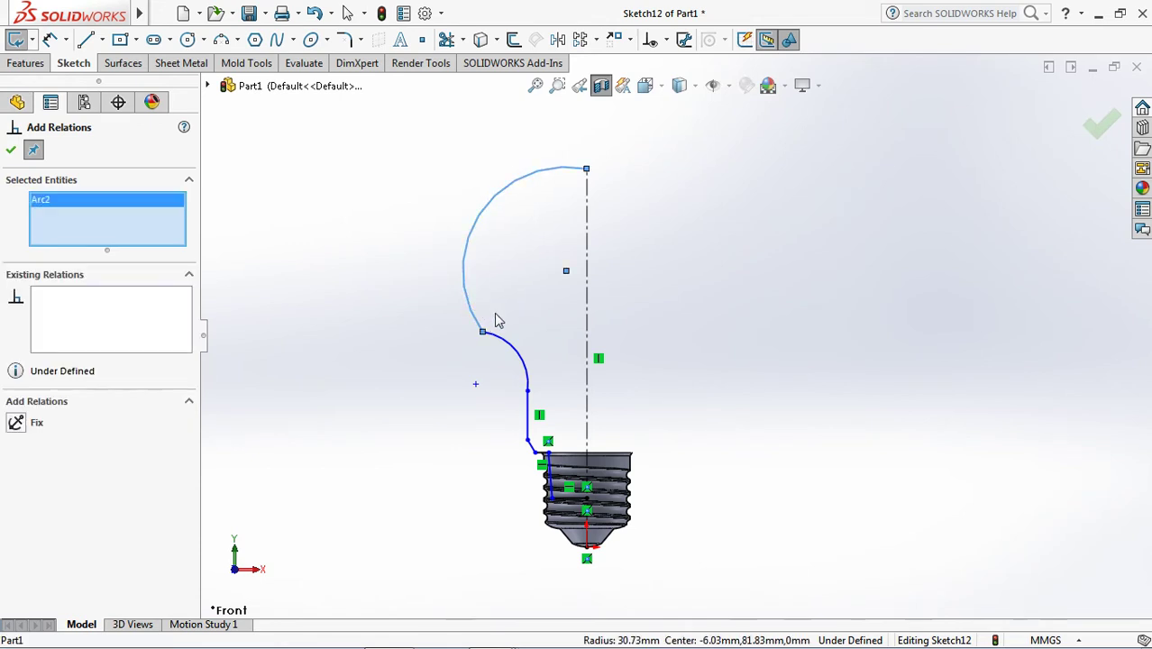
{"action": "left_click", "coordinate": [509, 336]}
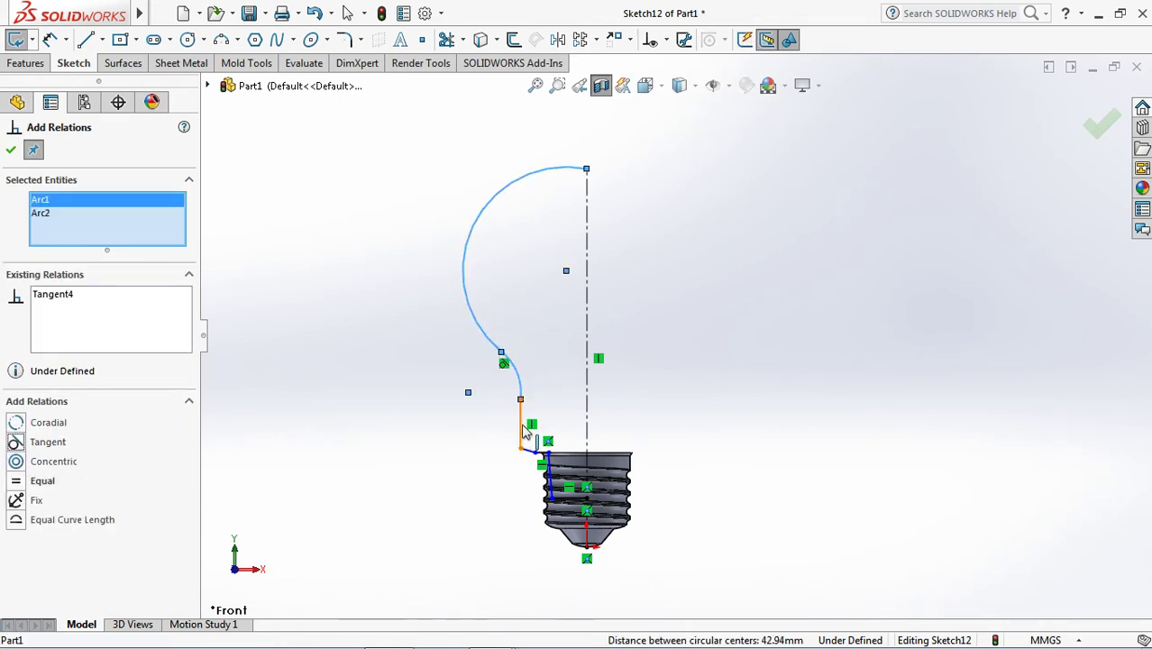
{"action": "left_click", "coordinate": [527, 431]}
{"action": "left_click", "coordinate": [516, 397]}
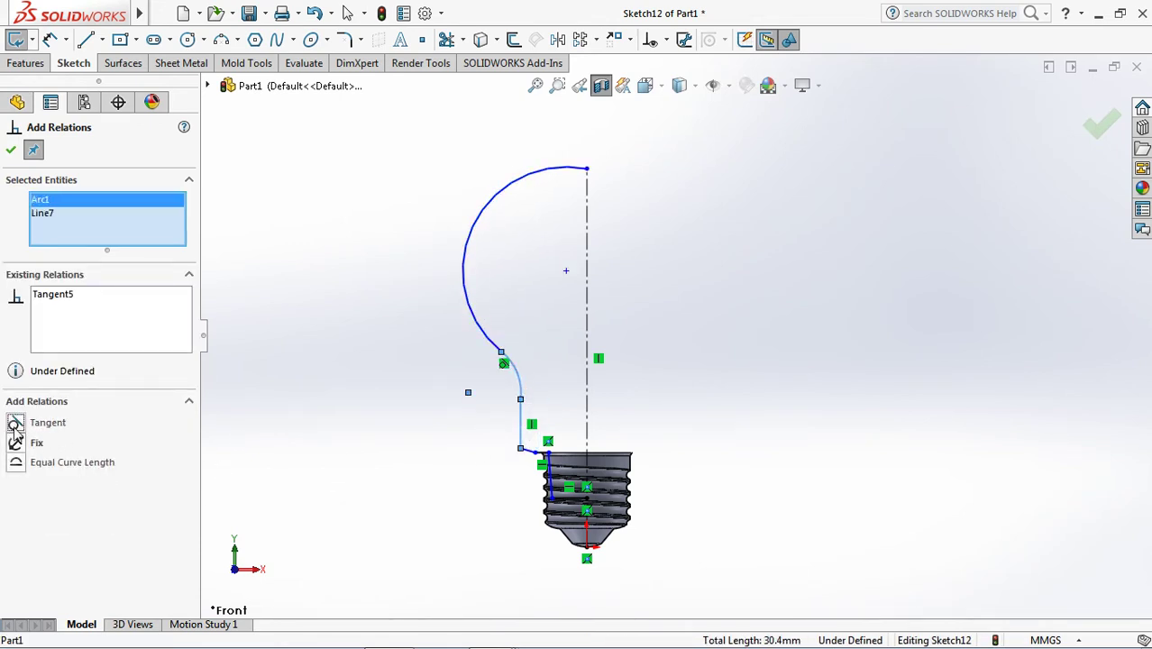
- Make the arc's centre point coincident with the centerline
{"action": "scroll", "coordinate": [541, 316], "scroll_direction": "down", "scroll_amount": 3}
{"action": "scroll", "coordinate": [613, 271], "scroll_direction": "up", "scroll_amount": 3}
{"action": "scroll", "coordinate": [667, 250], "scroll_direction": "down", "scroll_amount": 2}
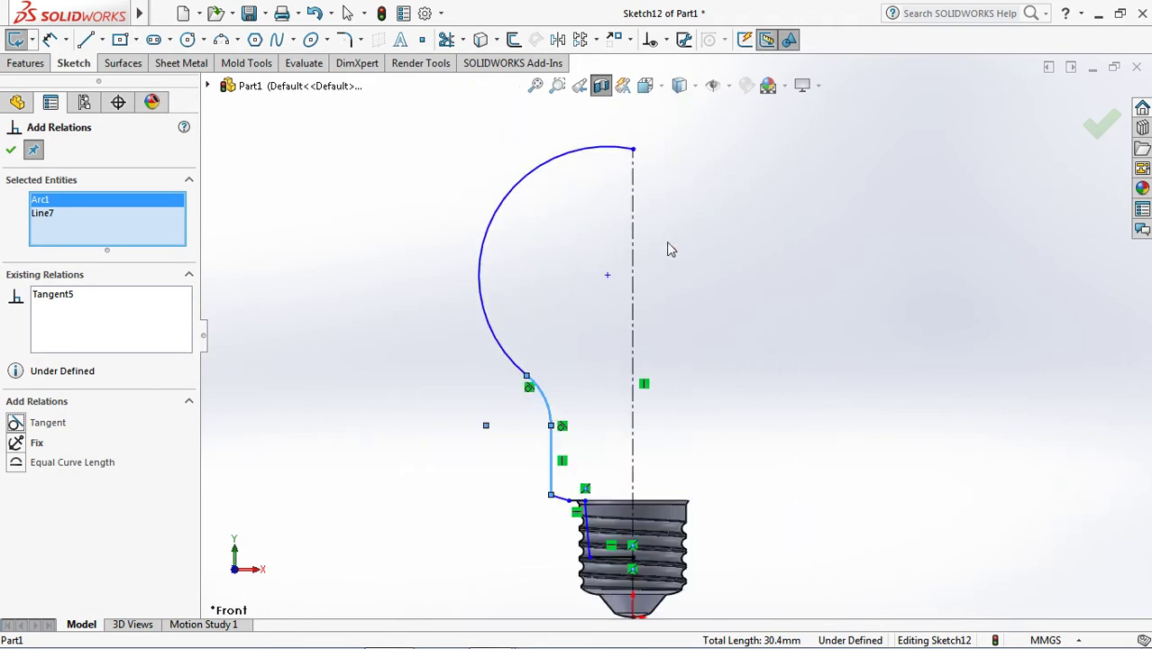
{"action": "left_click", "coordinate": [608, 276]}
{"action": "left_click", "coordinate": [634, 312]}
{"action": "left_click", "coordinate": [18, 443]}
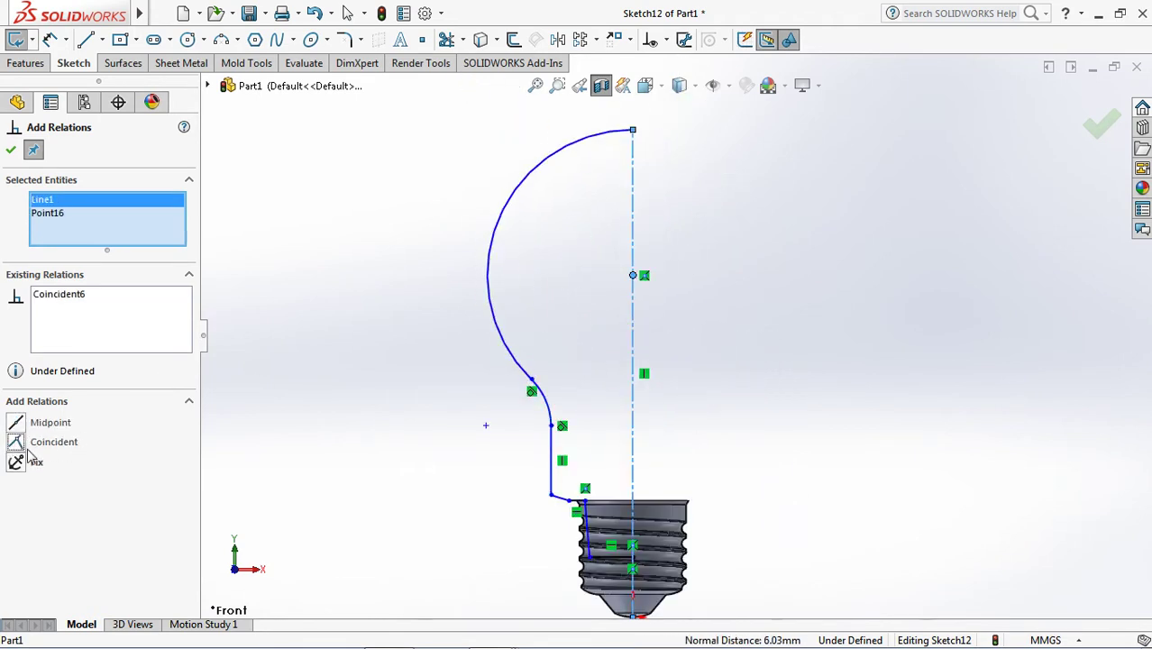
{"action": "scroll", "coordinate": [689, 547], "scroll_direction": "down", "scroll_amount": 1}
{"action": "scroll", "coordinate": [690, 547], "scroll_direction": "down", "scroll_amount": 2}
{"action": "scroll", "coordinate": [690, 547], "scroll_direction": "down", "scroll_amount": 2}
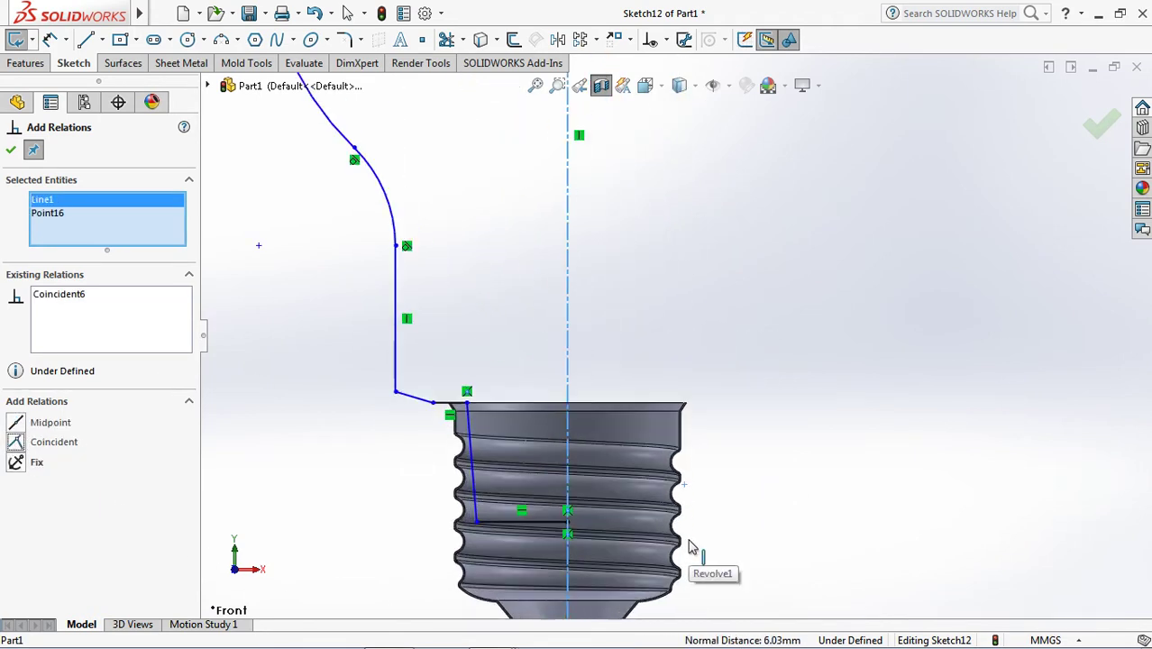
- Dimension the collar profile: distances 11.80, 14.50 and 17.50 from the centerline, and a 35° angle
{"action": "left_click", "coordinate": [50, 39]}
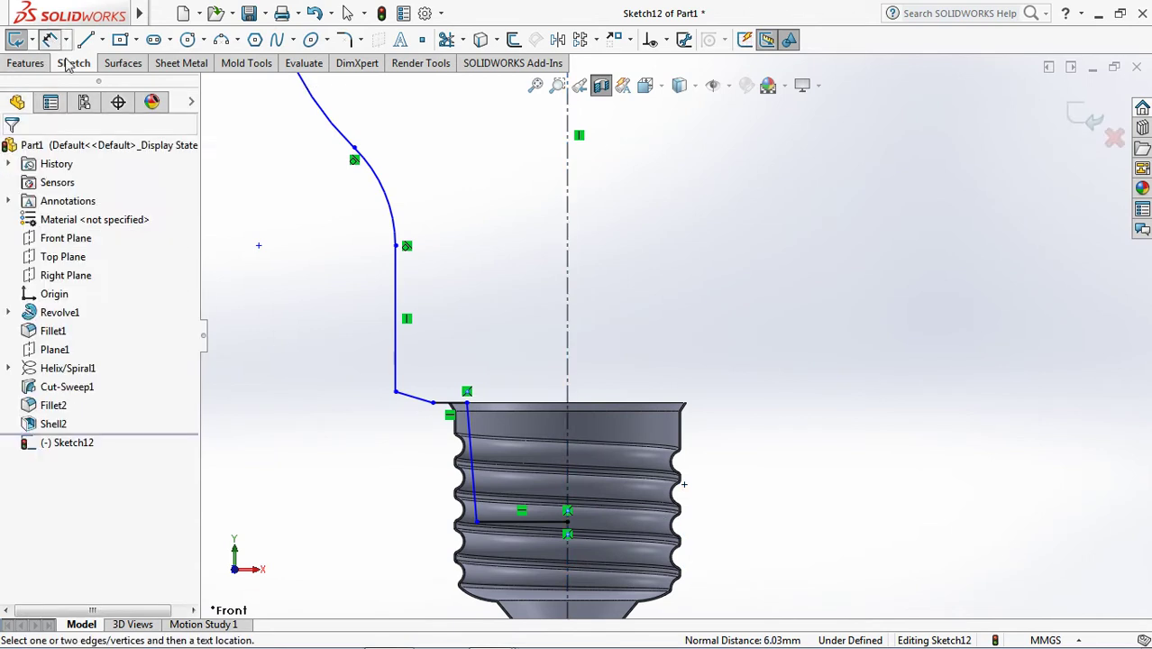
{"action": "left_click", "coordinate": [467, 403]}
{"action": "left_click", "coordinate": [568, 396]}
{"action": "left_click", "coordinate": [527, 370]}
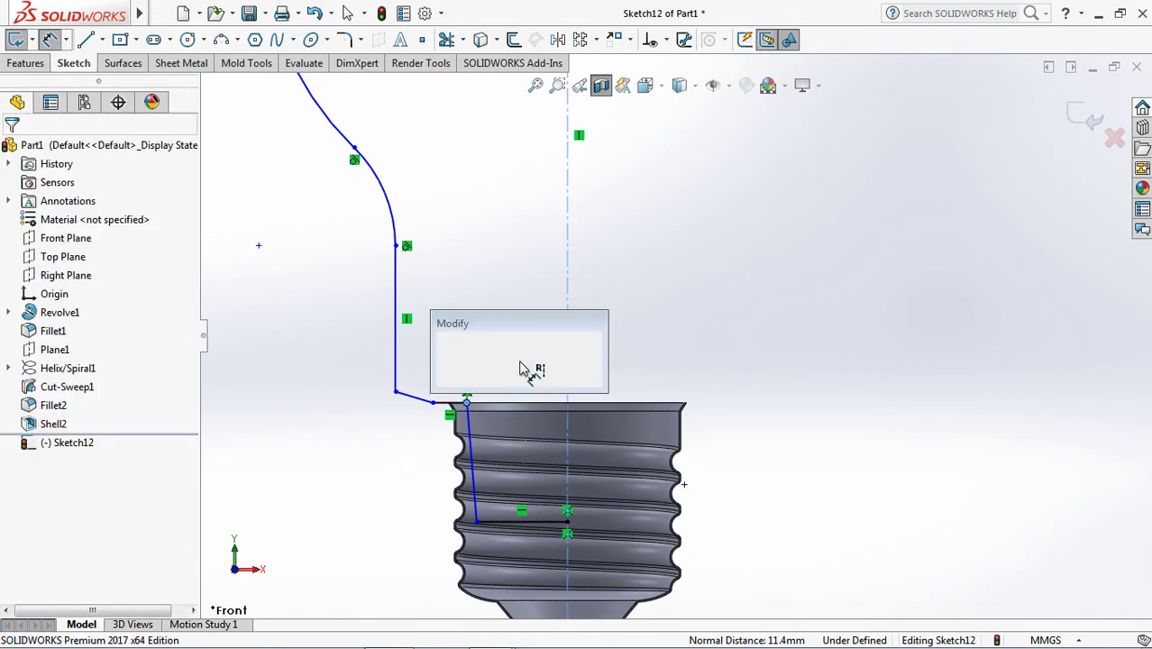
{"action": "type", "text": "11.8"}
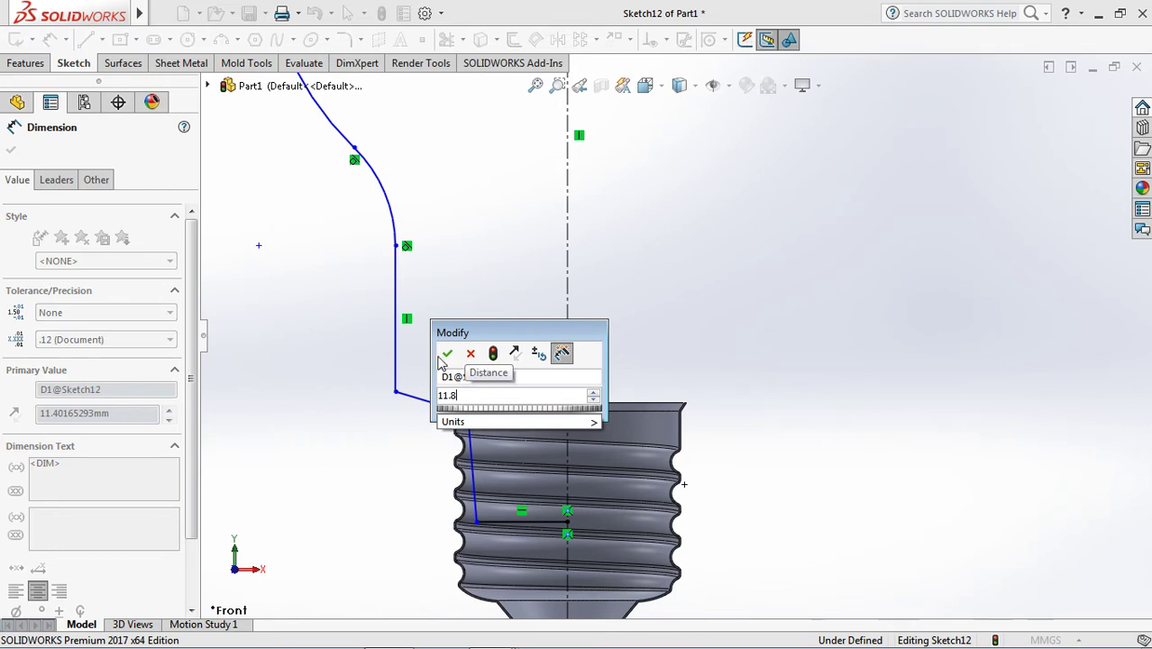
{"action": "left_click", "coordinate": [446, 354]}
{"action": "left_click", "coordinate": [411, 402]}
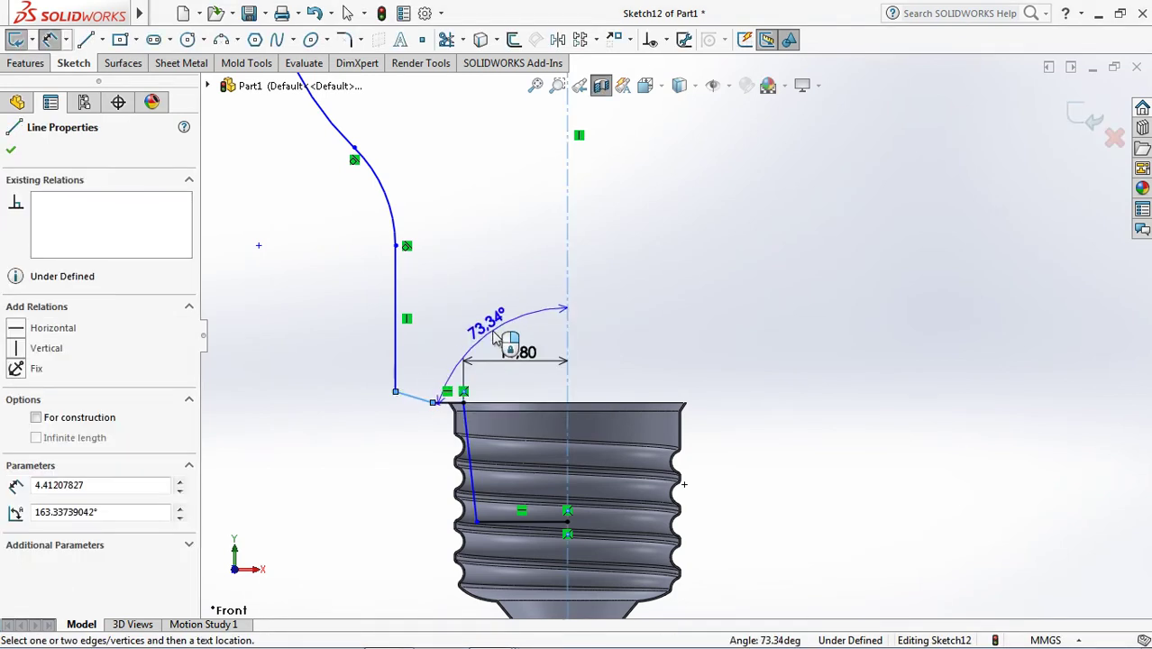
{"action": "left_click", "coordinate": [484, 322]}
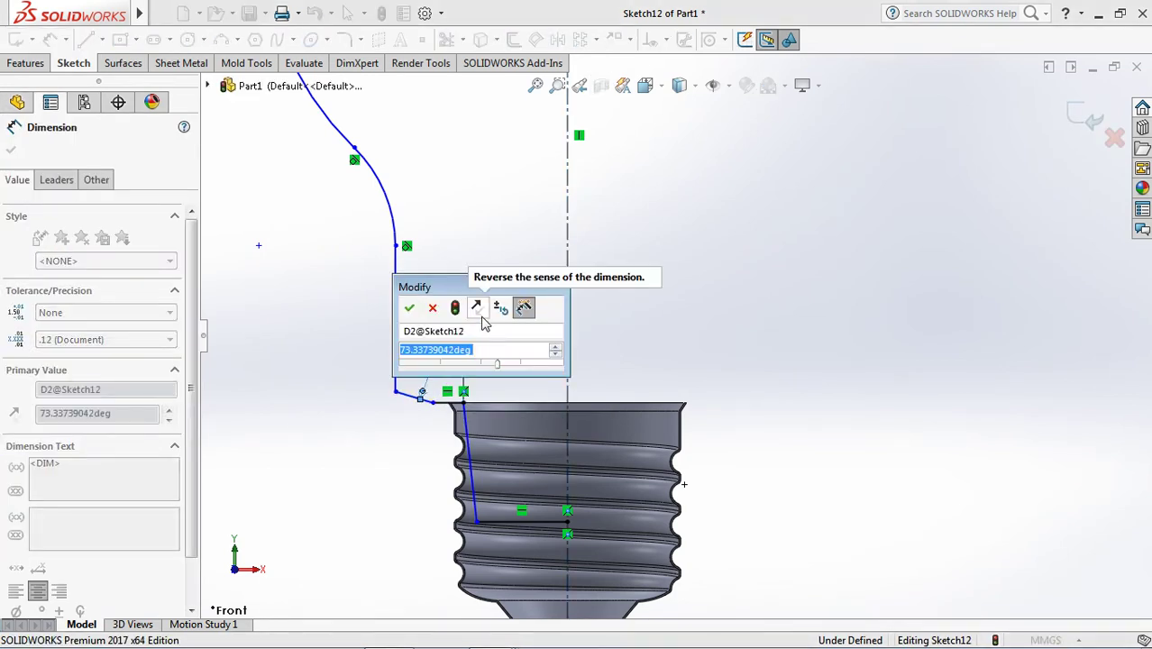
{"action": "type", "text": "35"}
{"action": "left_click", "coordinate": [409, 307]}
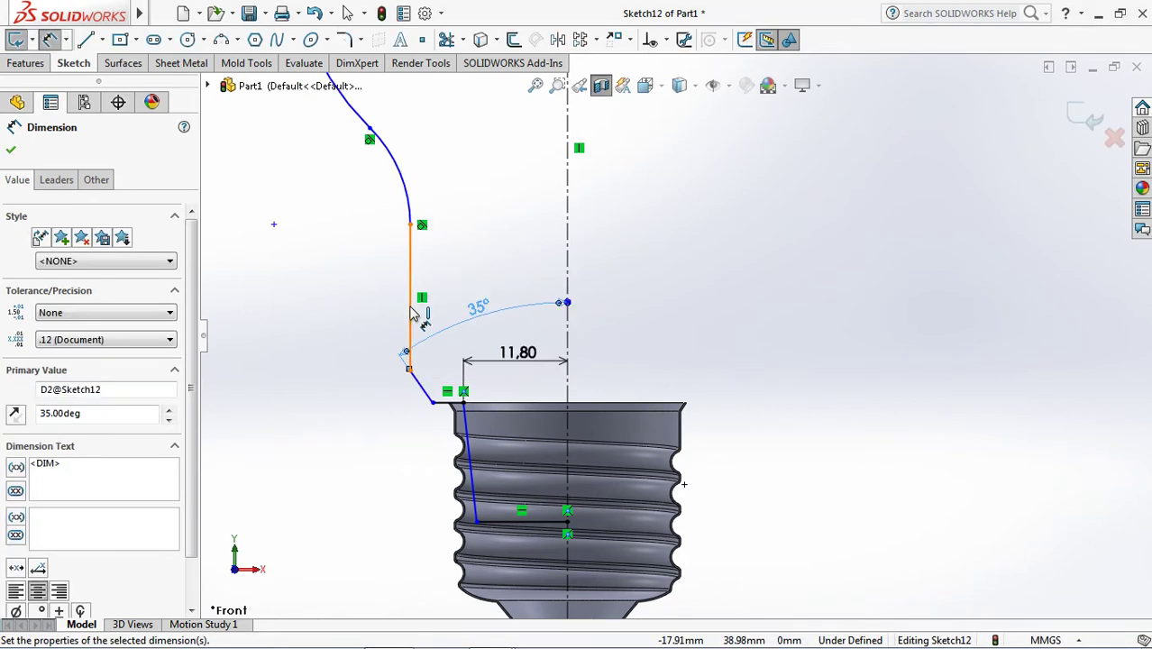
{"action": "left_click", "coordinate": [434, 404]}
{"action": "left_click", "coordinate": [532, 339]}
{"action": "type", "text": "1"}
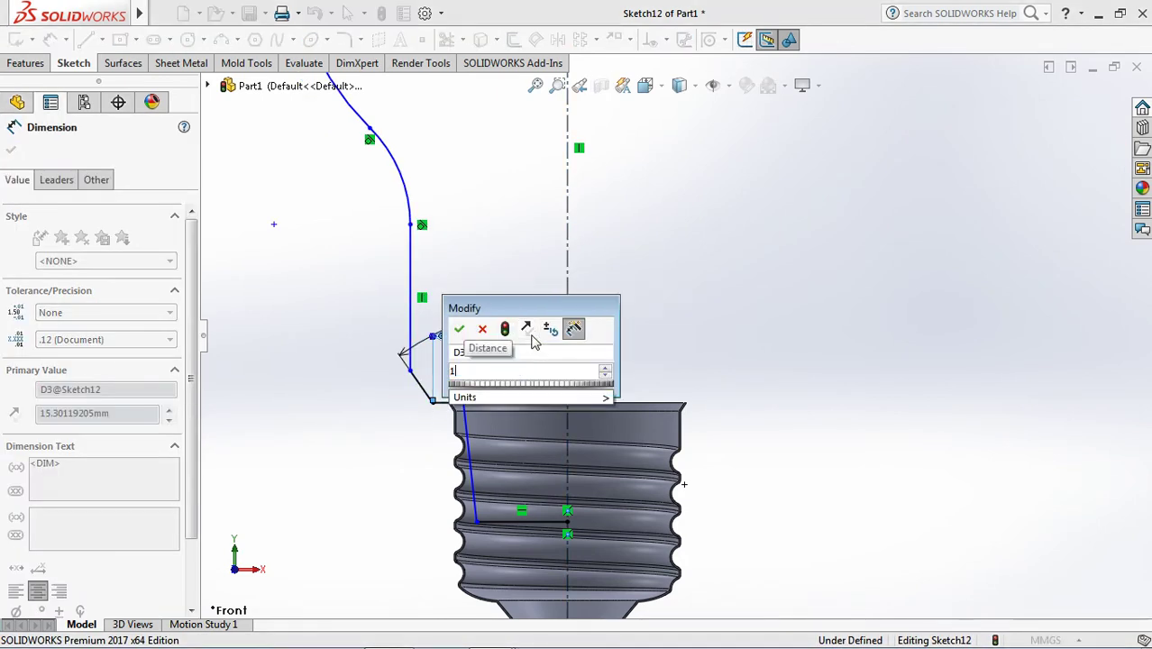
{"action": "type", "text": "4.5"}
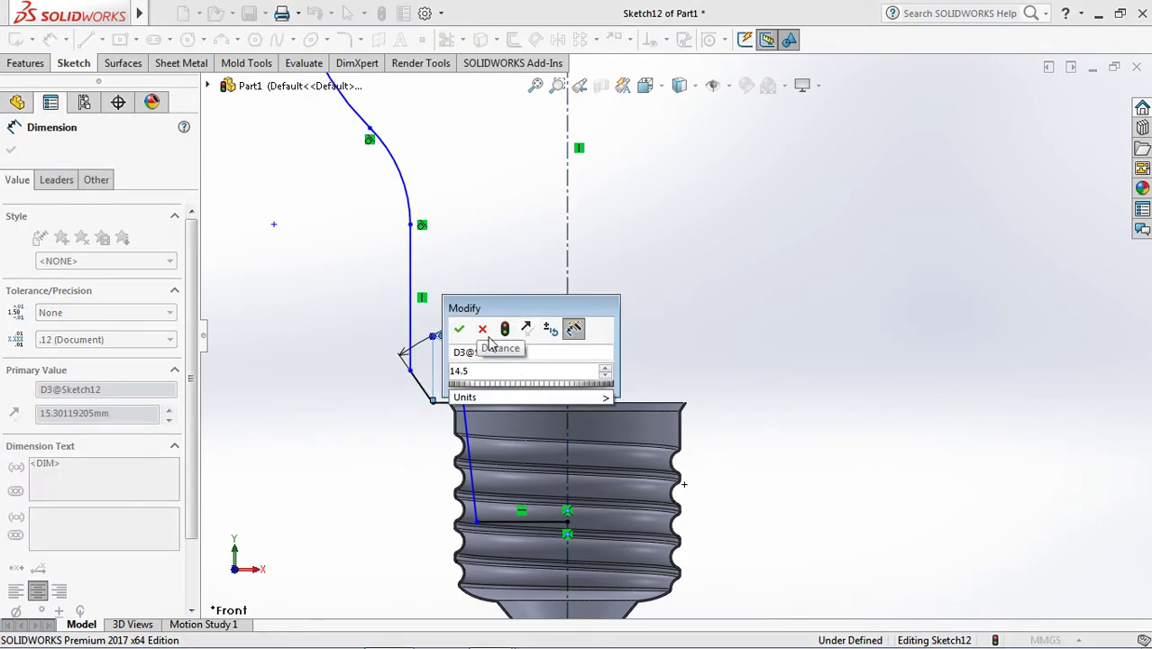
{"action": "left_click", "coordinate": [459, 329]}
{"action": "left_click", "coordinate": [424, 296]}
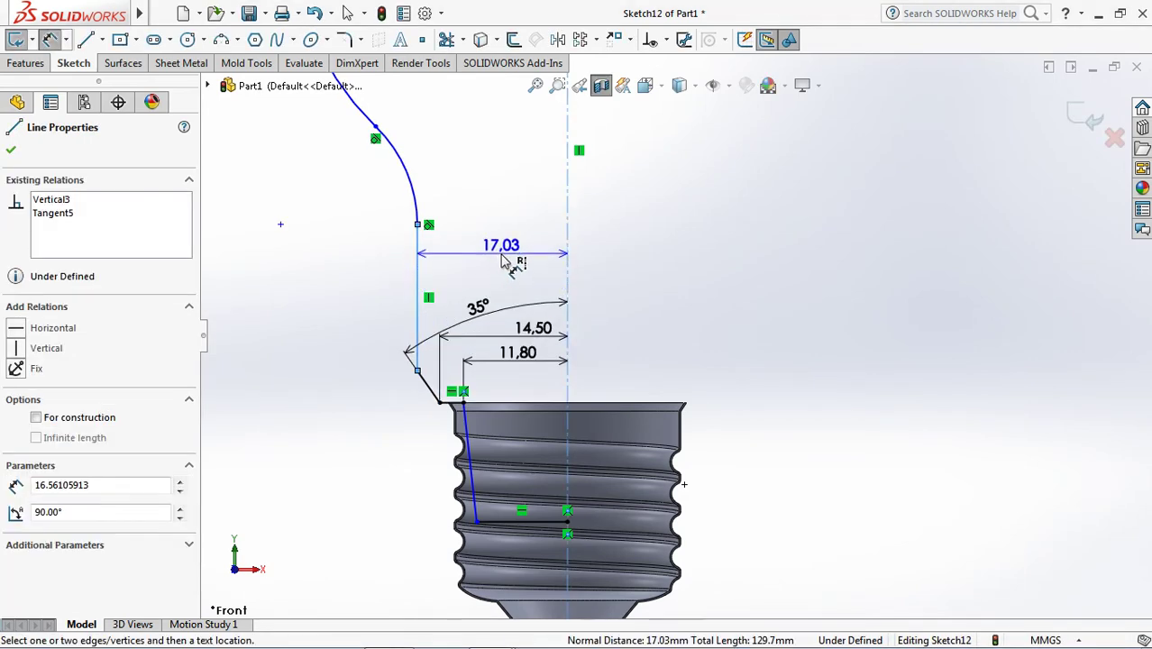
{"action": "left_click", "coordinate": [511, 262]}
{"action": "type", "text": "17"}
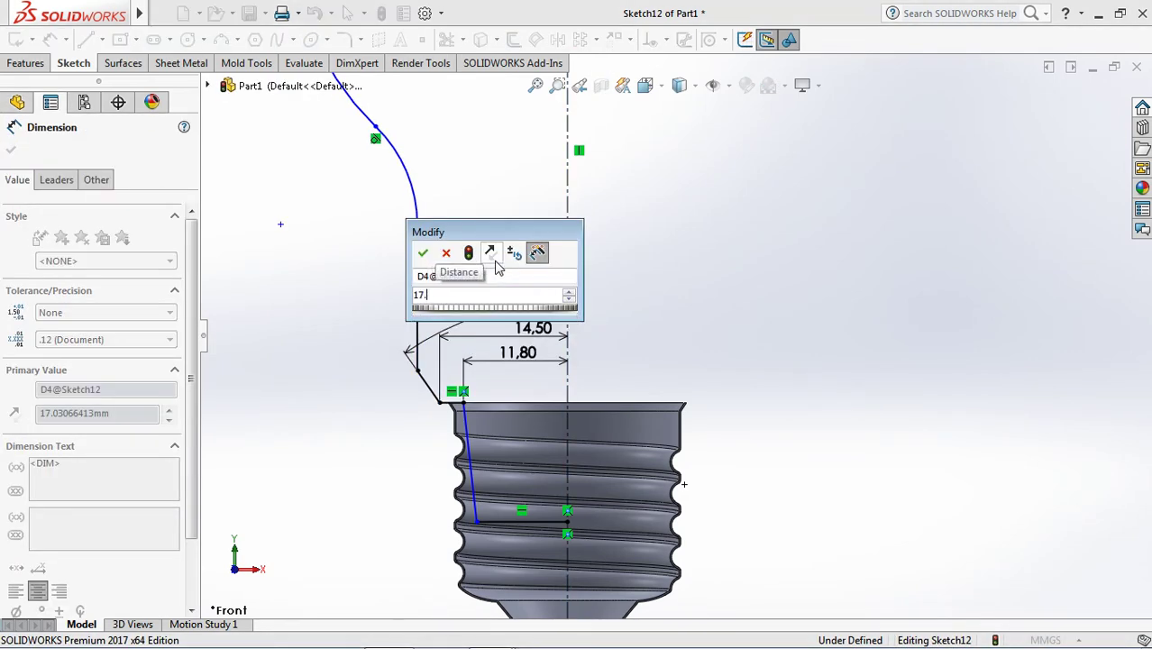
{"action": "type", "text": ".5"}
{"action": "left_click", "coordinate": [423, 254]}
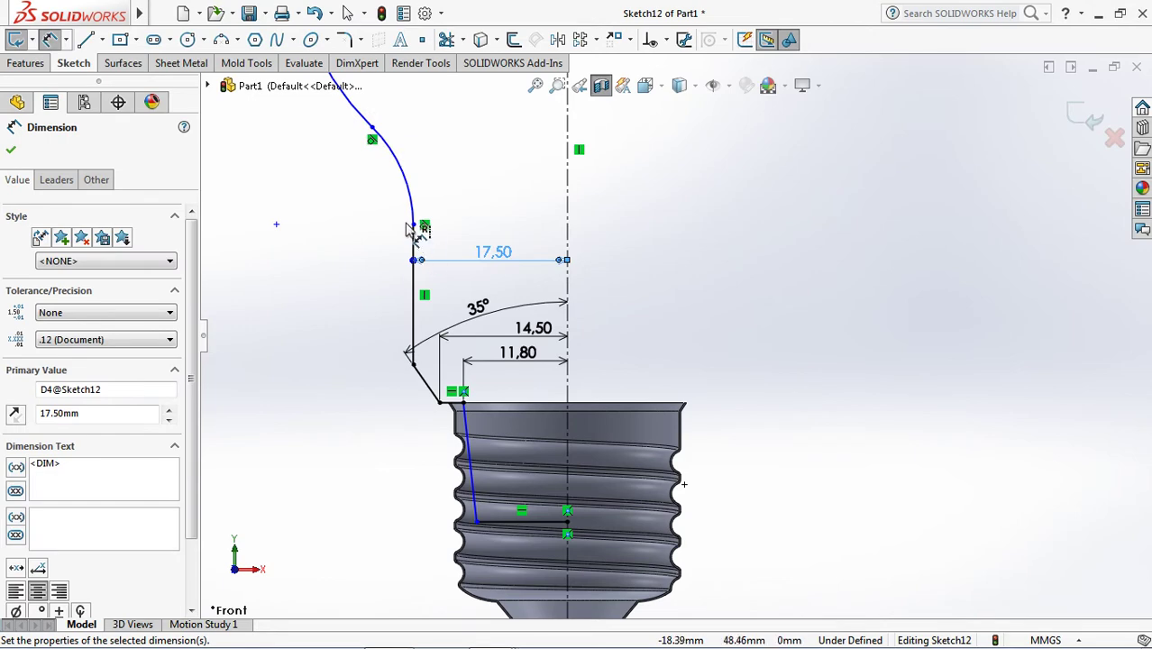
- Dimension the globe arcs to R35 and R30 and the centerline to 112 overall height
{"action": "key", "text": "z"}
{"action": "left_click", "coordinate": [546, 268]}
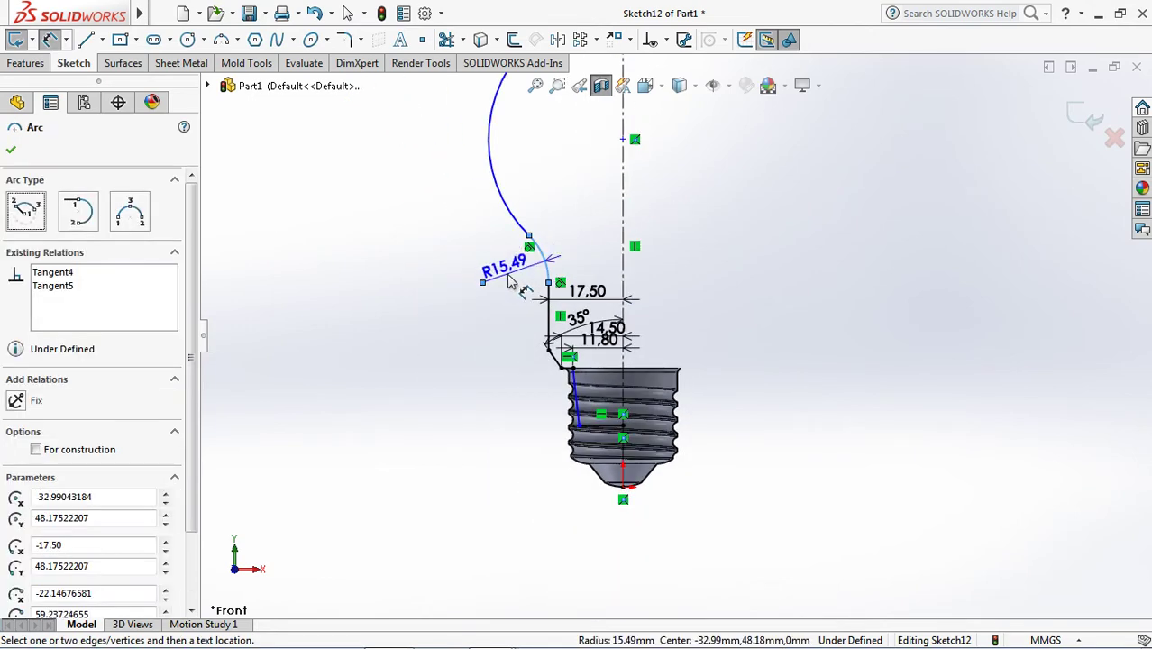
{"action": "left_click", "coordinate": [500, 266]}
{"action": "type", "text": "35"}
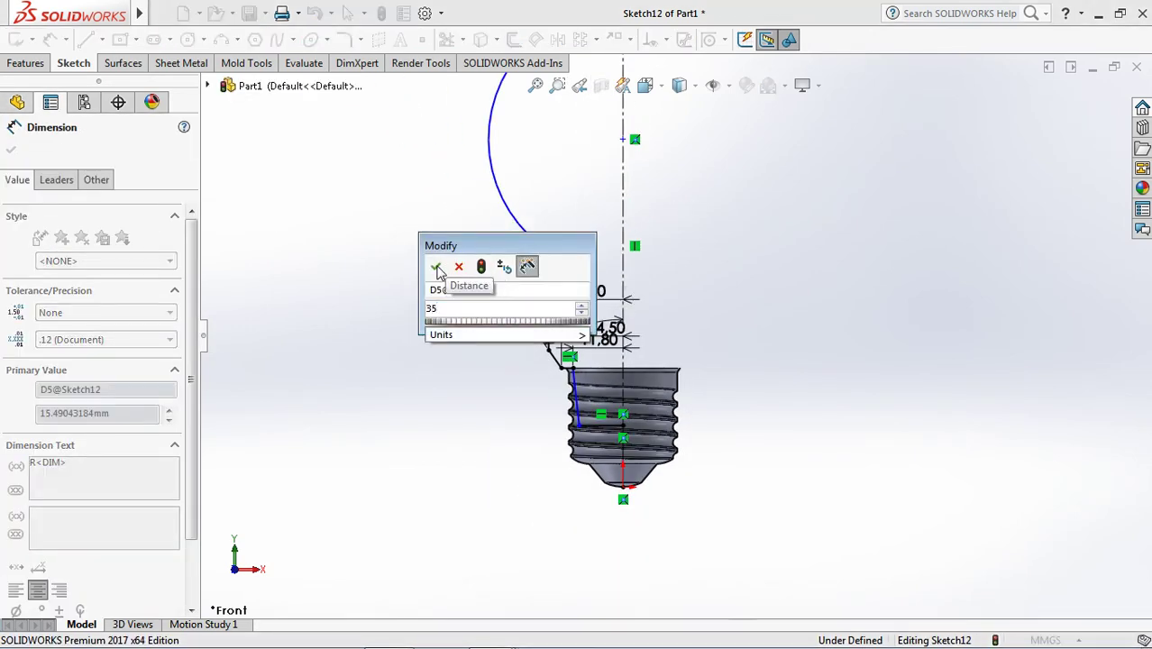
{"action": "left_click", "coordinate": [437, 267]}
{"action": "scroll", "coordinate": [649, 221], "scroll_direction": "up", "scroll_amount": 3}
{"action": "scroll", "coordinate": [604, 206], "scroll_direction": "down", "scroll_amount": 3}
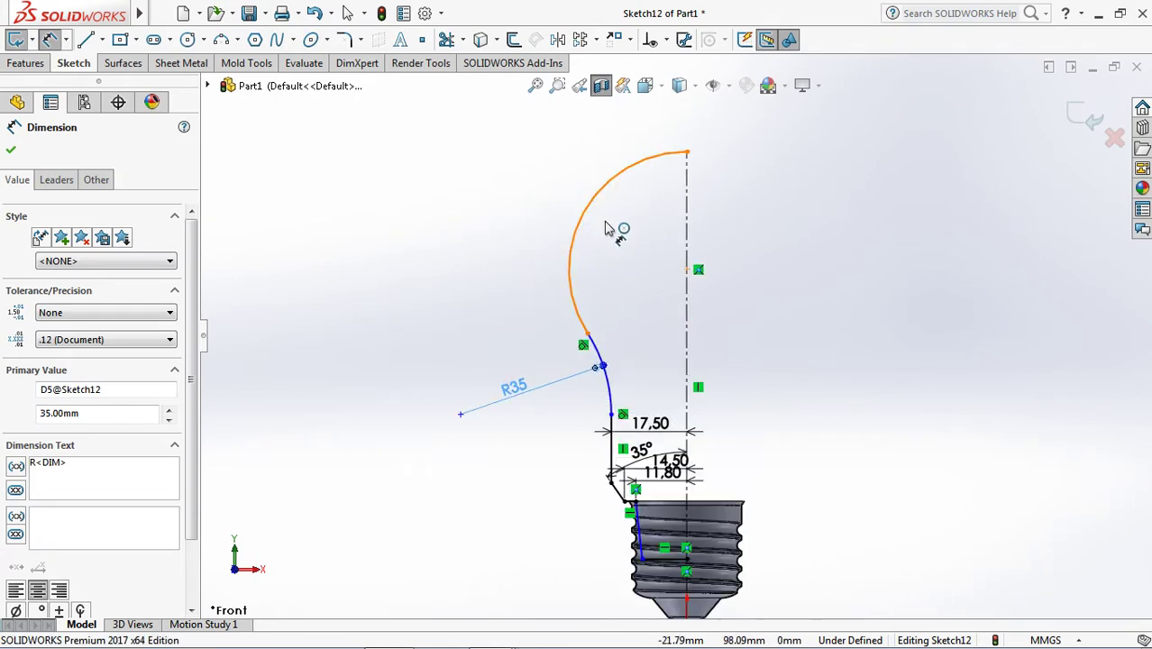
{"action": "left_click", "coordinate": [606, 228]}
{"action": "left_click", "coordinate": [634, 257]}
{"action": "type", "text": "30"}
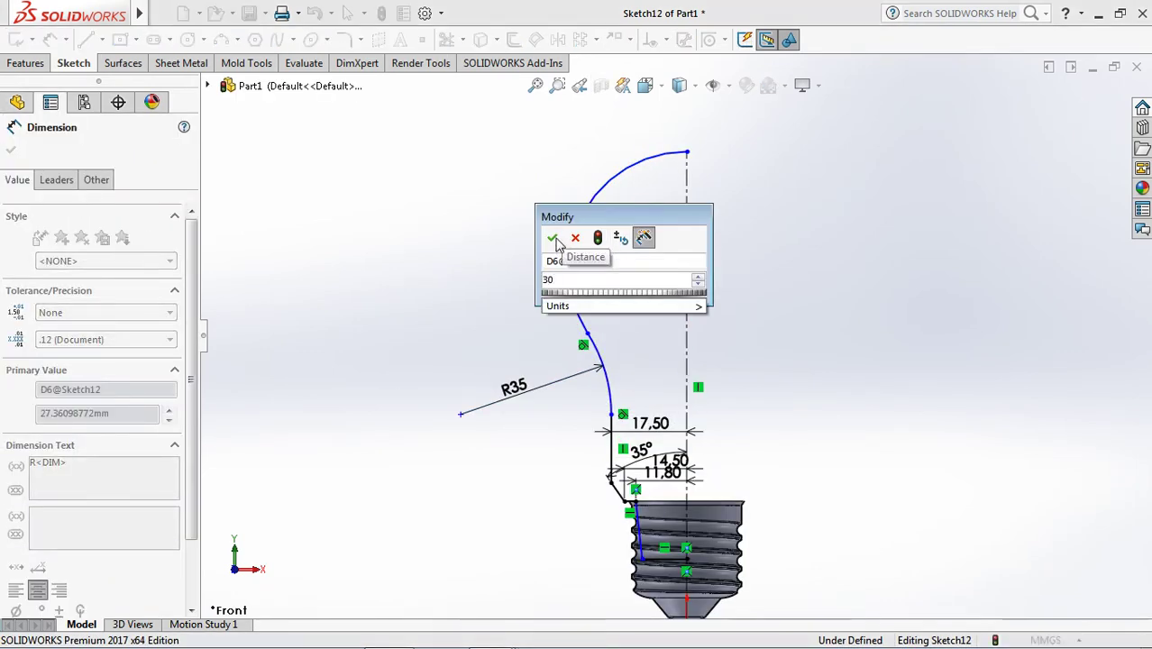
{"action": "left_click", "coordinate": [552, 238]}
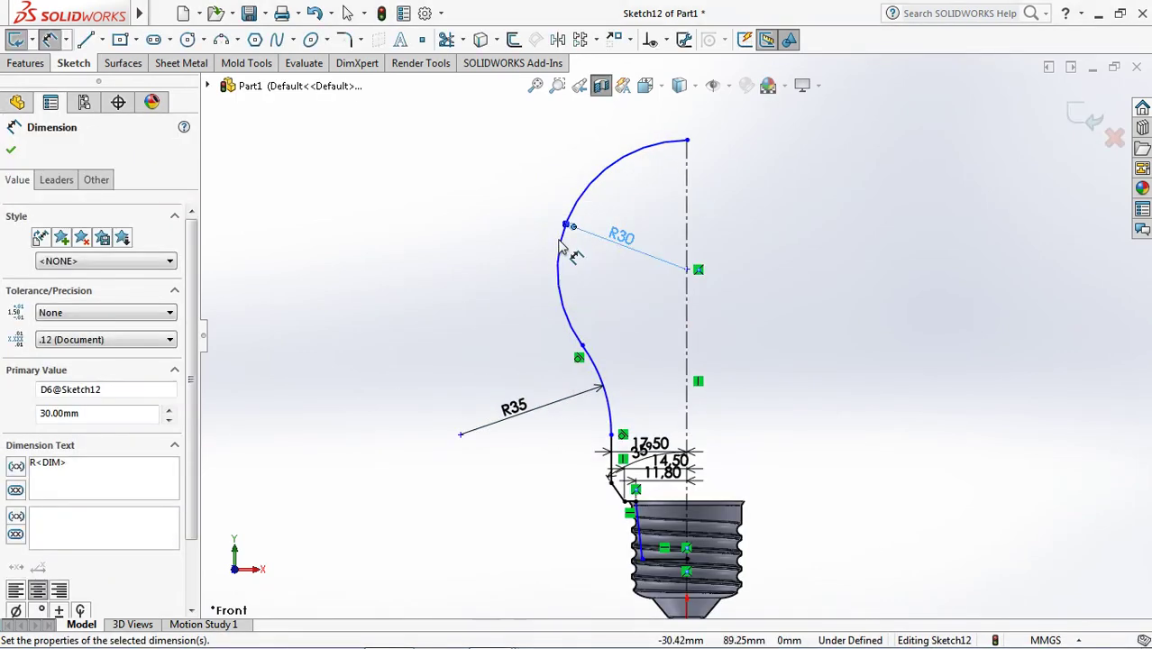
{"action": "left_click", "coordinate": [686, 242]}
{"action": "left_click", "coordinate": [809, 335]}
{"action": "type", "text": "112"}
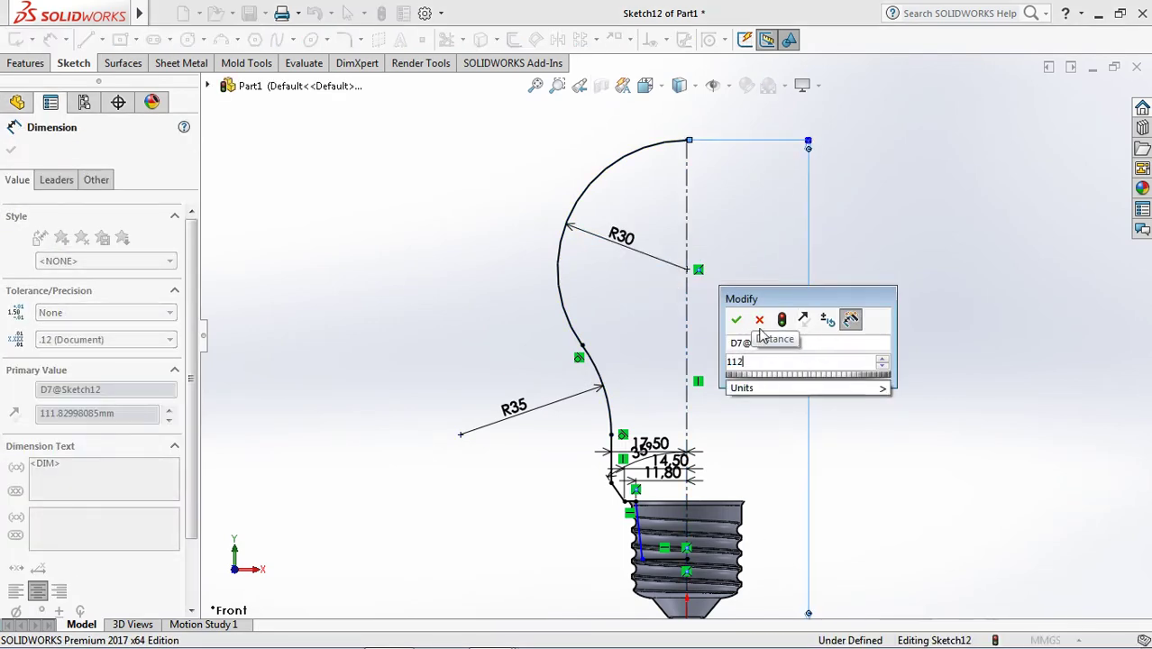
{"action": "left_click", "coordinate": [736, 322]}
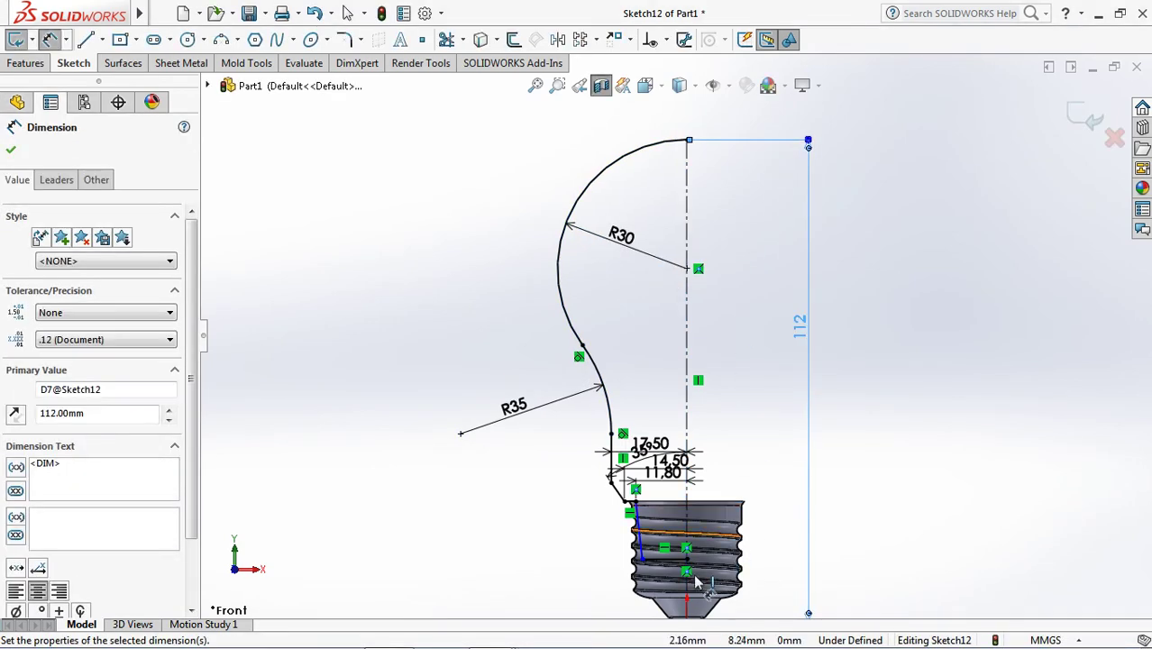
- Set a 1° angle between the slanted line inside the base and the centerline
{"action": "scroll", "coordinate": [695, 584], "scroll_direction": "down", "scroll_amount": 2}
{"action": "scroll", "coordinate": [649, 505], "scroll_direction": "down", "scroll_amount": 2}
{"action": "scroll", "coordinate": [605, 400], "scroll_direction": "down", "scroll_amount": 2}
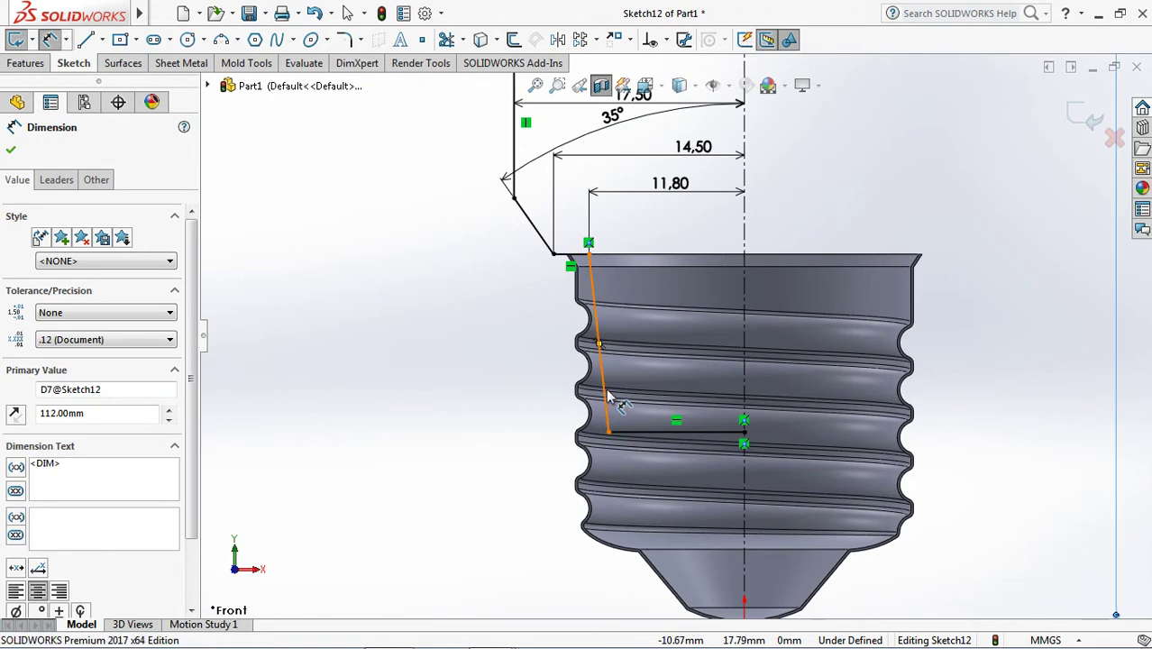
{"action": "left_click", "coordinate": [606, 397]}
{"action": "left_click", "coordinate": [743, 361]}
{"action": "left_click", "coordinate": [665, 233]}
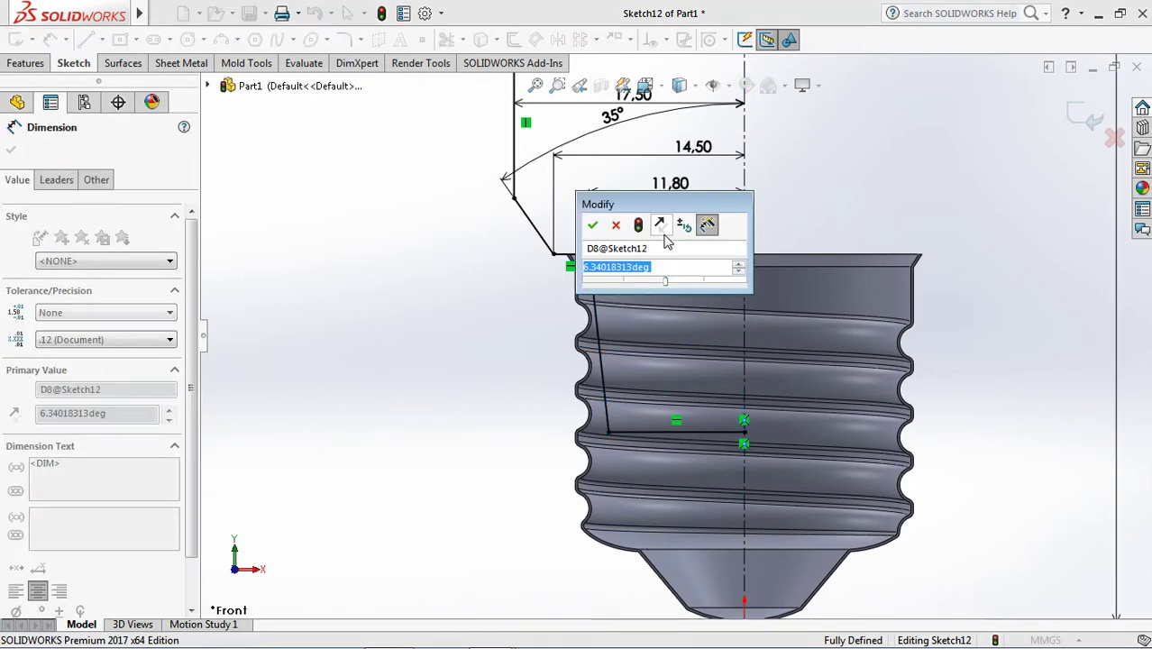
{"action": "type", "text": "1"}
{"action": "left_click", "coordinate": [593, 225]}
{"action": "scroll", "coordinate": [656, 323], "scroll_direction": "up", "scroll_amount": 2}
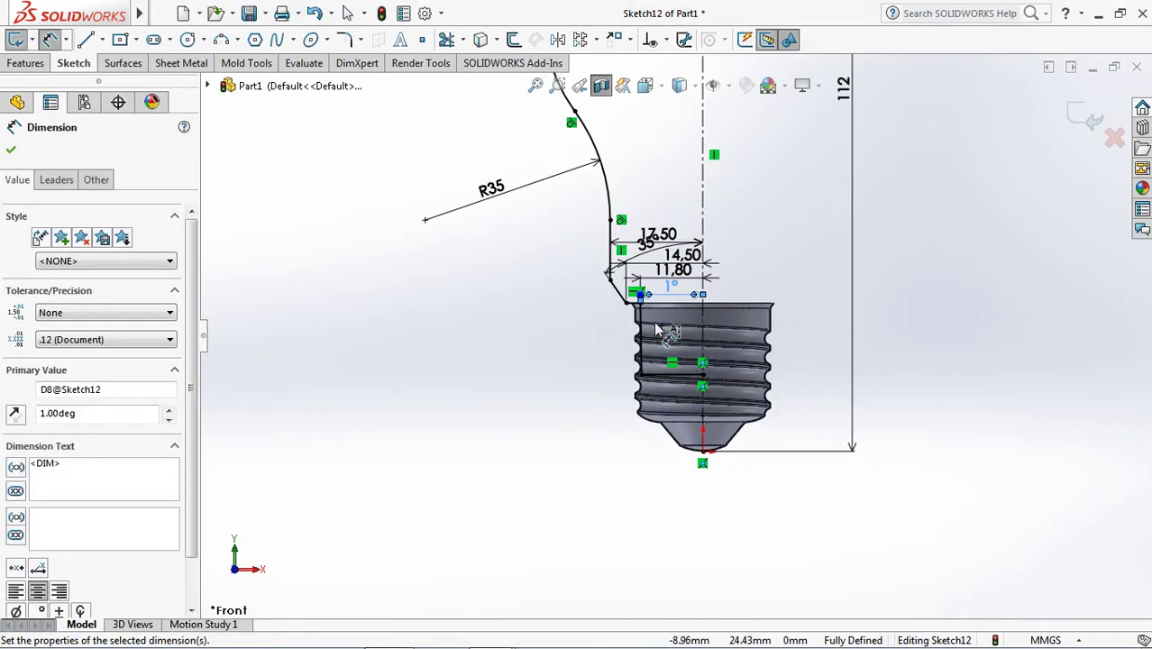
{"action": "scroll", "coordinate": [656, 330], "scroll_direction": "up", "scroll_amount": 3}
{"action": "scroll", "coordinate": [721, 261], "scroll_direction": "down", "scroll_amount": 1}
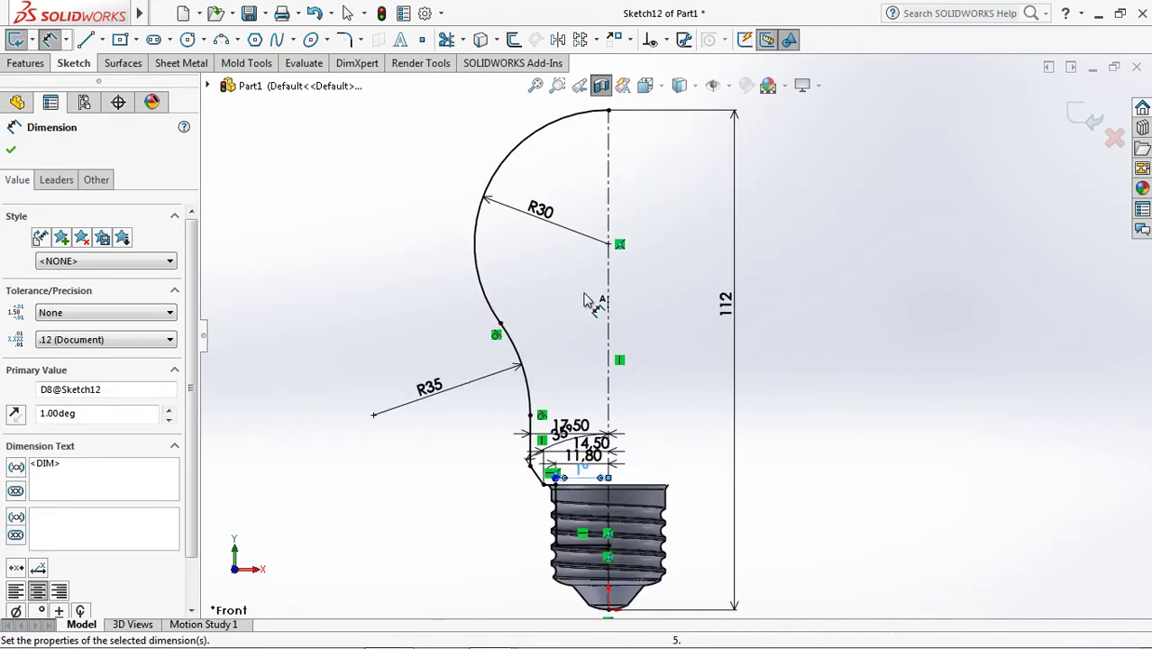
{"action": "left_click", "coordinate": [11, 151]}
- Revolve Sketch12 360° into a solid globe, auto-closing the sketch, then turn off the section view
{"action": "left_click", "coordinate": [1086, 117]}
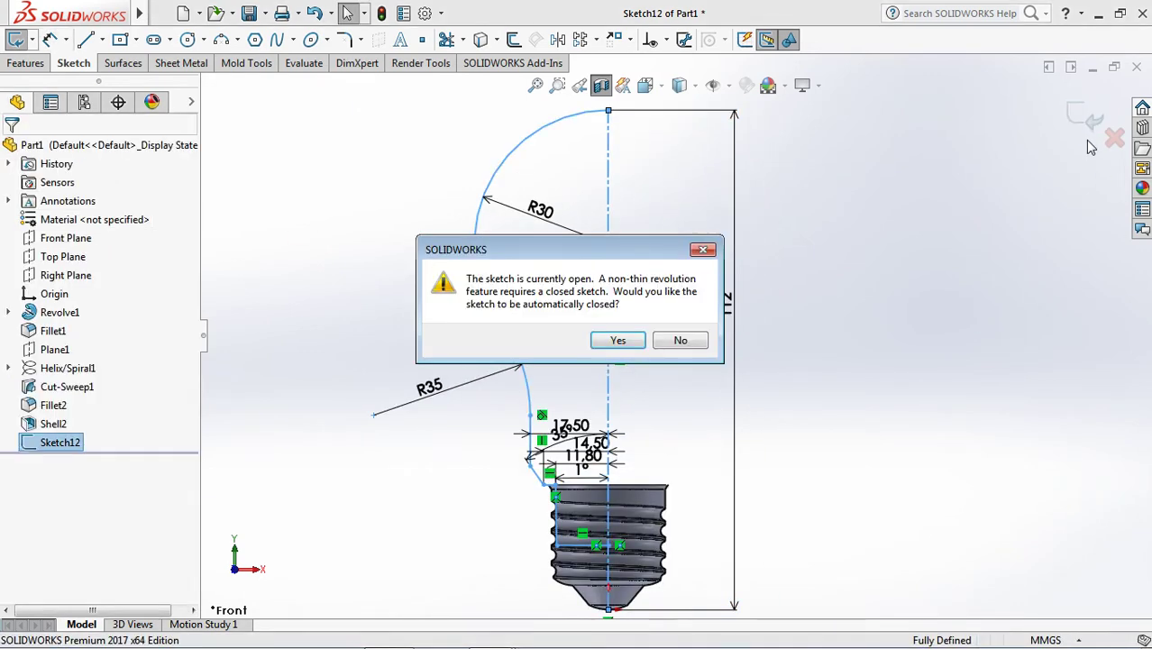
{"action": "left_click", "coordinate": [631, 346]}
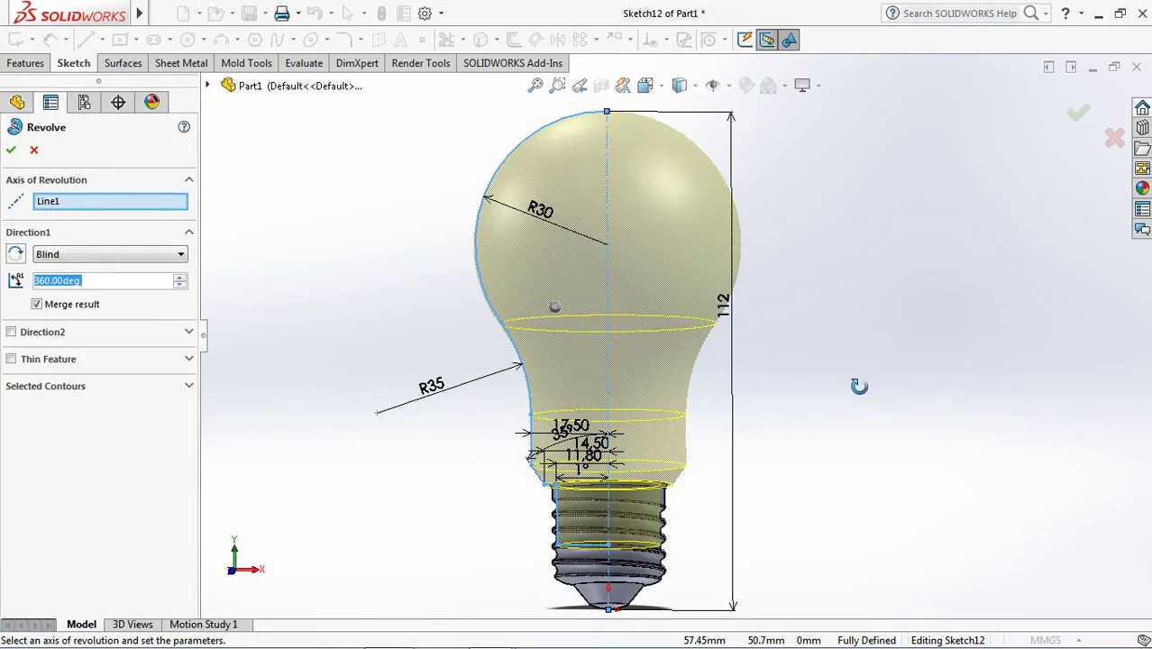
{"action": "left_click", "coordinate": [11, 150]}
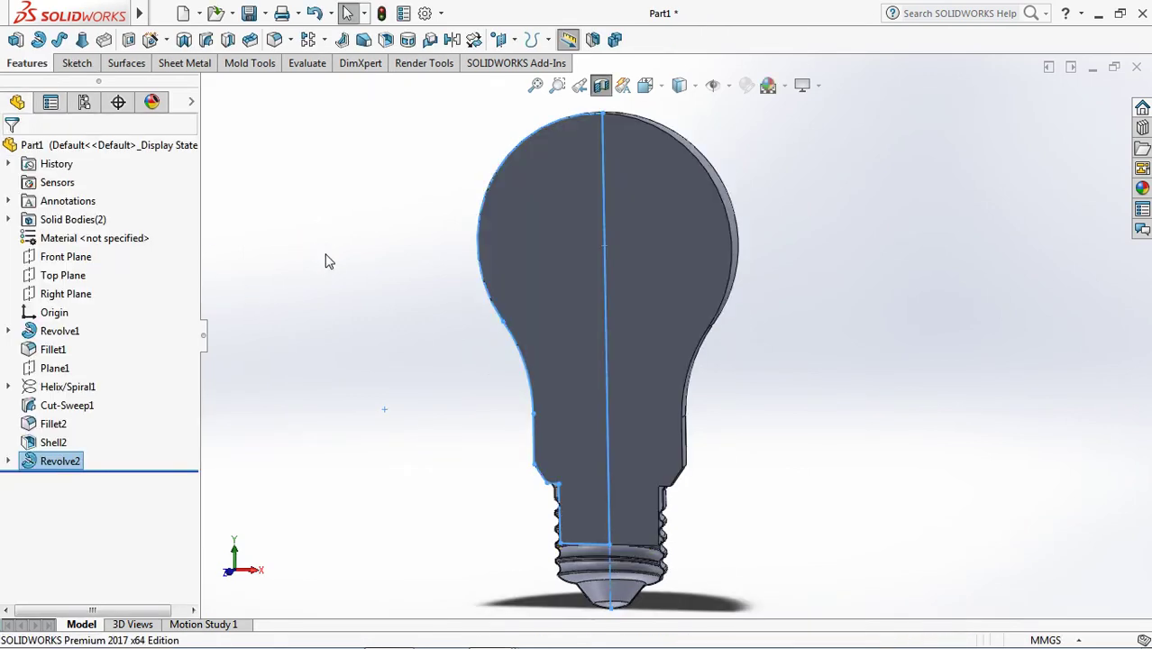
{"action": "left_click", "coordinate": [601, 85]}
{"action": "middle_click_drag", "start_coordinate": [799, 270], "coordinate": [808, 376]}
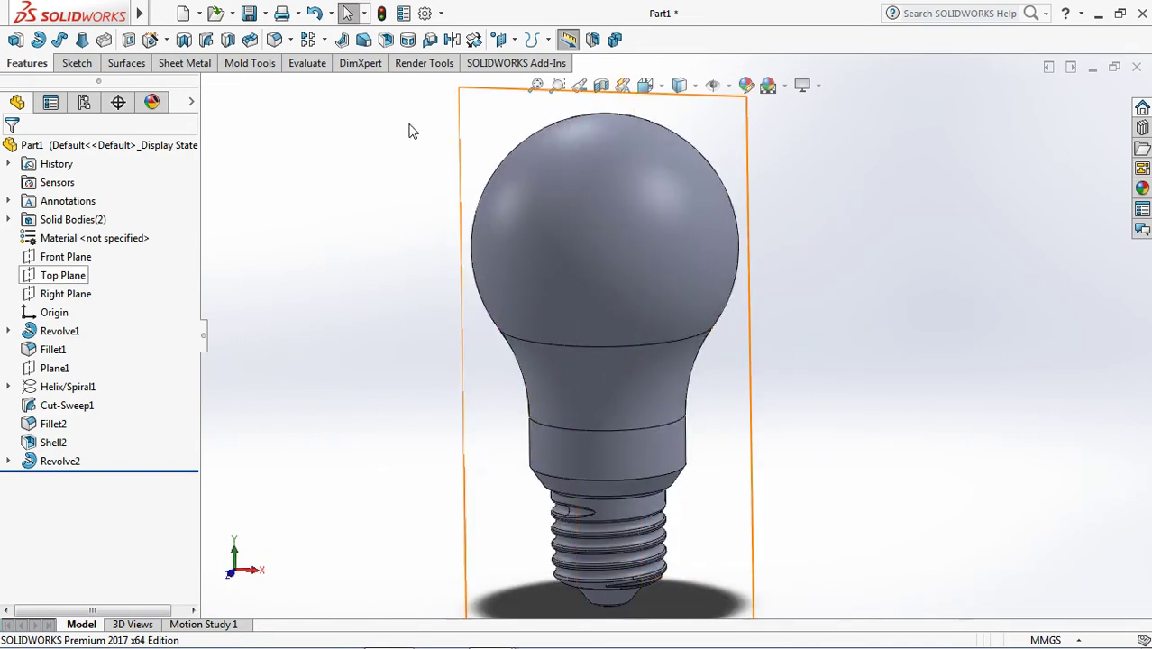
- Create Plane2 on the globe's lower circular edge
{"action": "left_click", "coordinate": [506, 38]}
{"action": "left_click", "coordinate": [519, 67]}
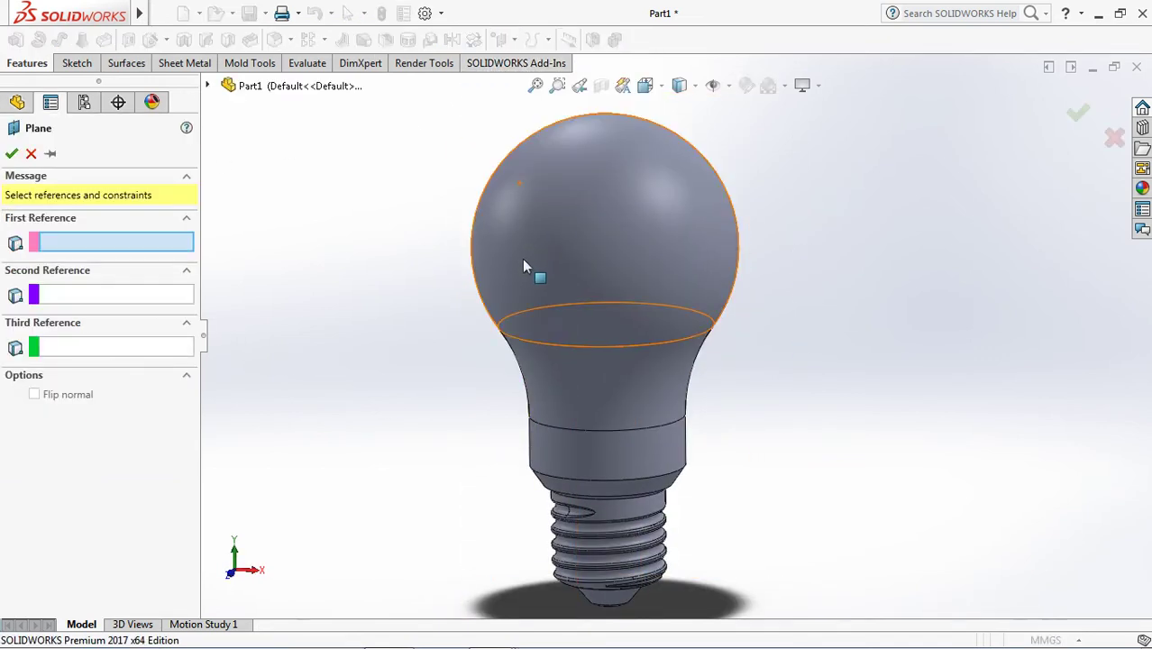
{"action": "left_click", "coordinate": [523, 341]}
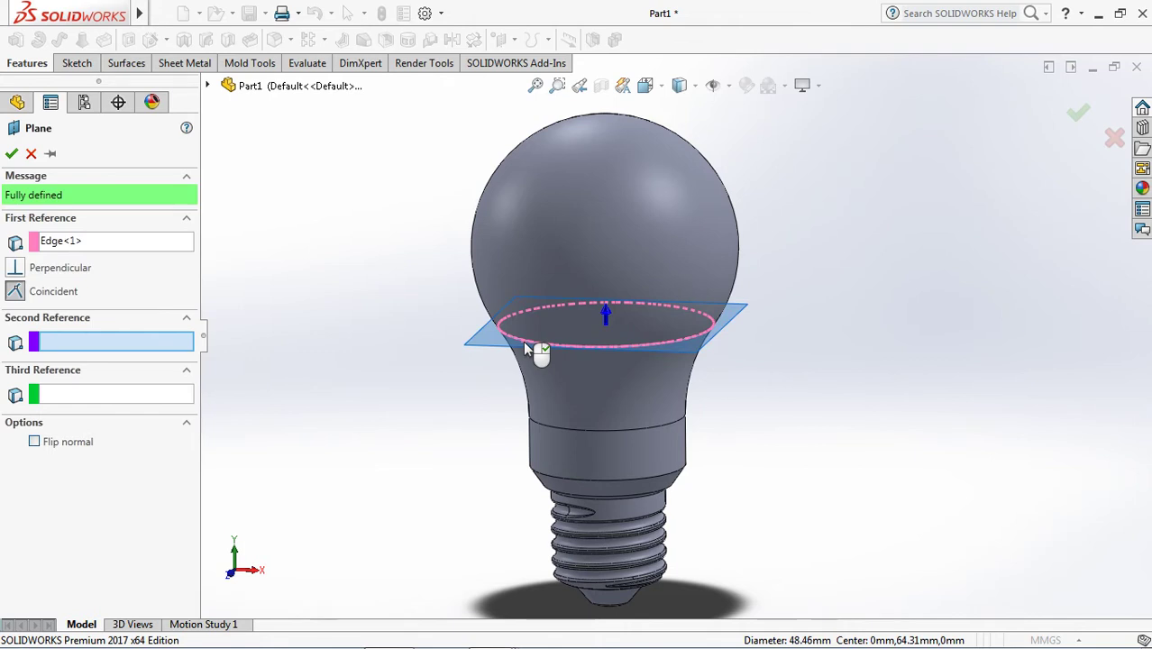
{"action": "left_click", "coordinate": [11, 153]}
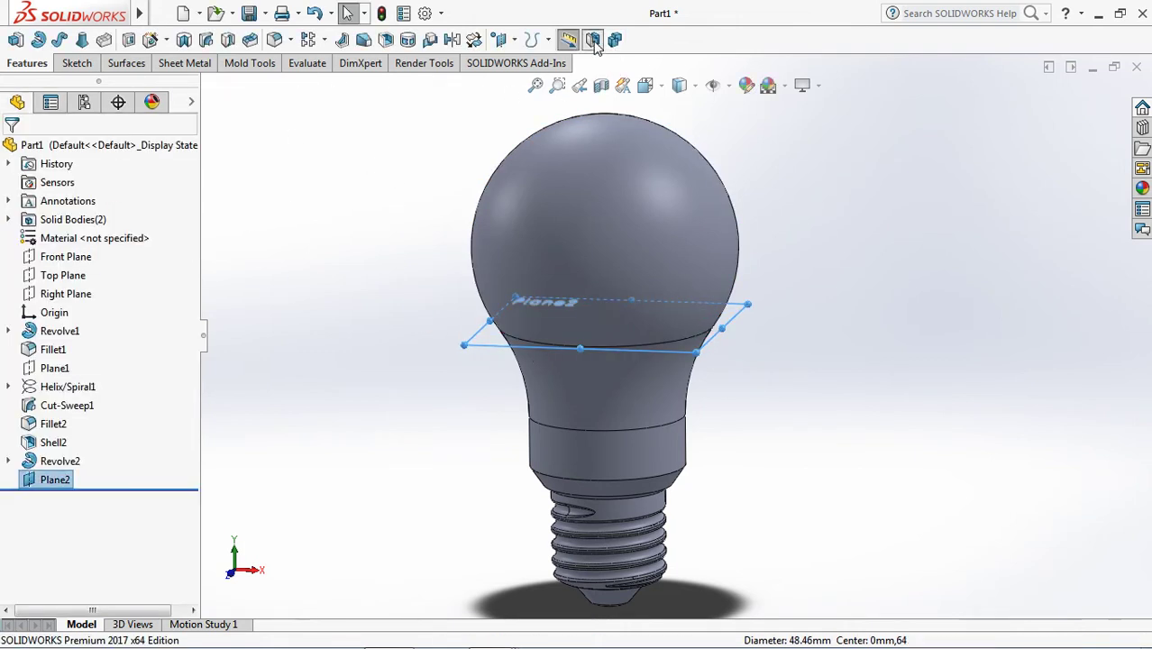
- Split the bulb with Plane2 into separate bodies, keeping the neck body
{"action": "left_click", "coordinate": [592, 38]}
{"action": "left_click", "coordinate": [93, 372]}
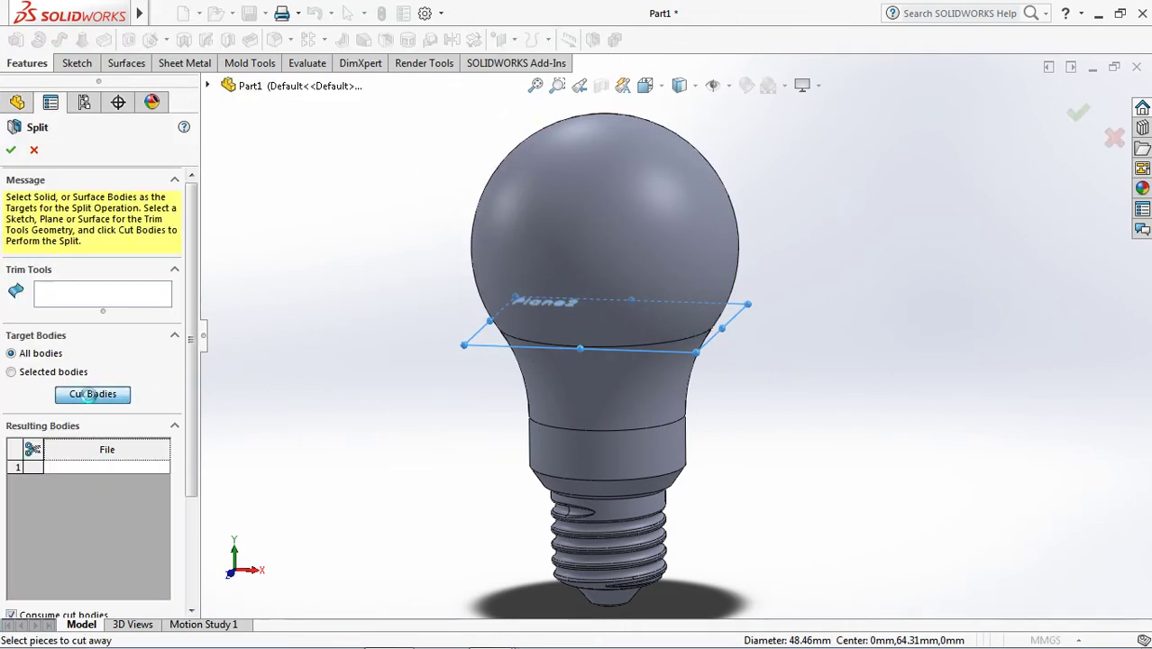
{"action": "left_click", "coordinate": [543, 403]}
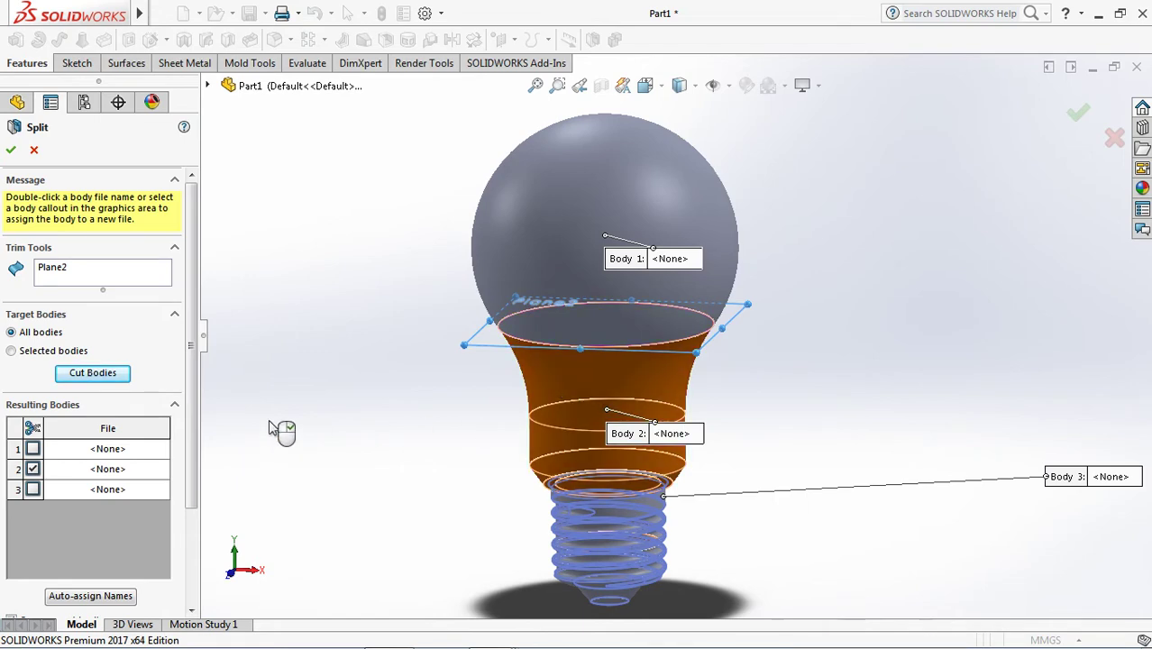
{"action": "left_click", "coordinate": [11, 150]}
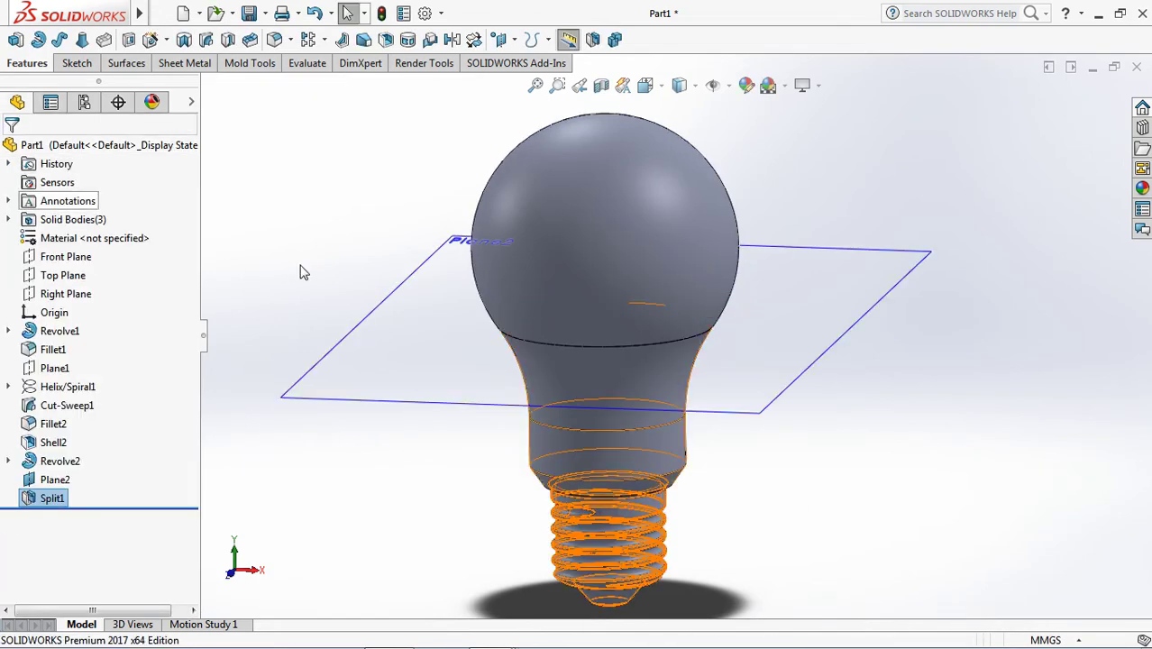
- Hide the threaded base body, the neck body and Plane2 so only the globe shows
{"action": "left_click", "coordinate": [8, 219]}
{"action": "left_click", "coordinate": [64, 238]}
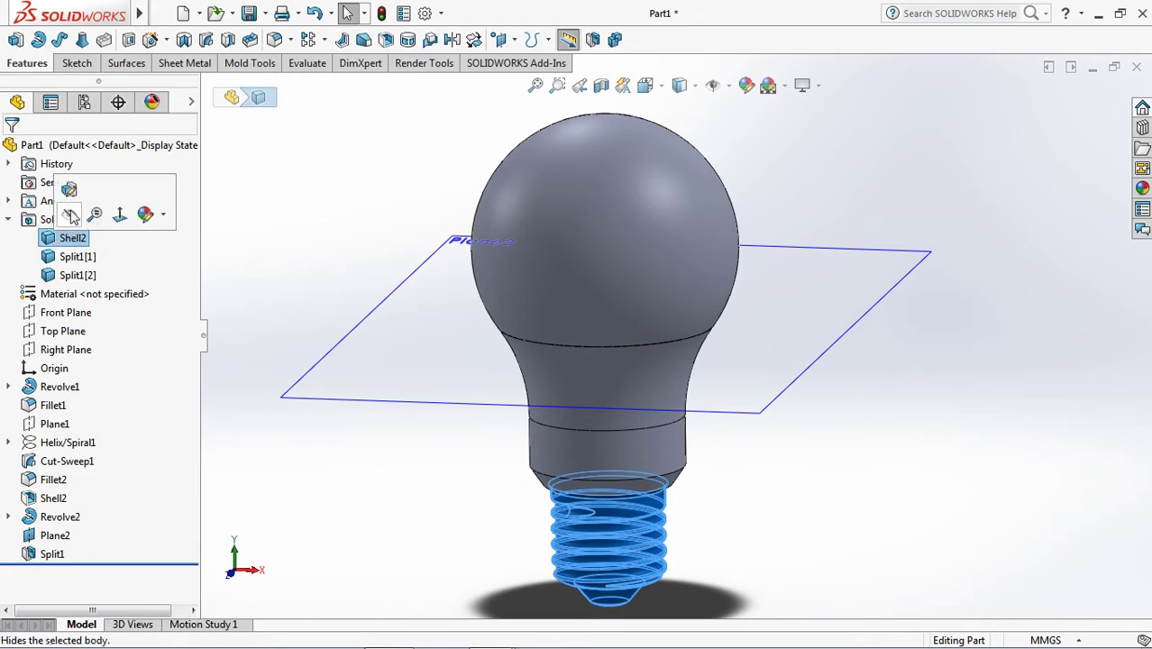
{"action": "left_click", "coordinate": [72, 257]}
{"action": "left_click", "coordinate": [67, 236]}
{"action": "middle_click_drag", "start_coordinate": [283, 252], "coordinate": [325, 224]}
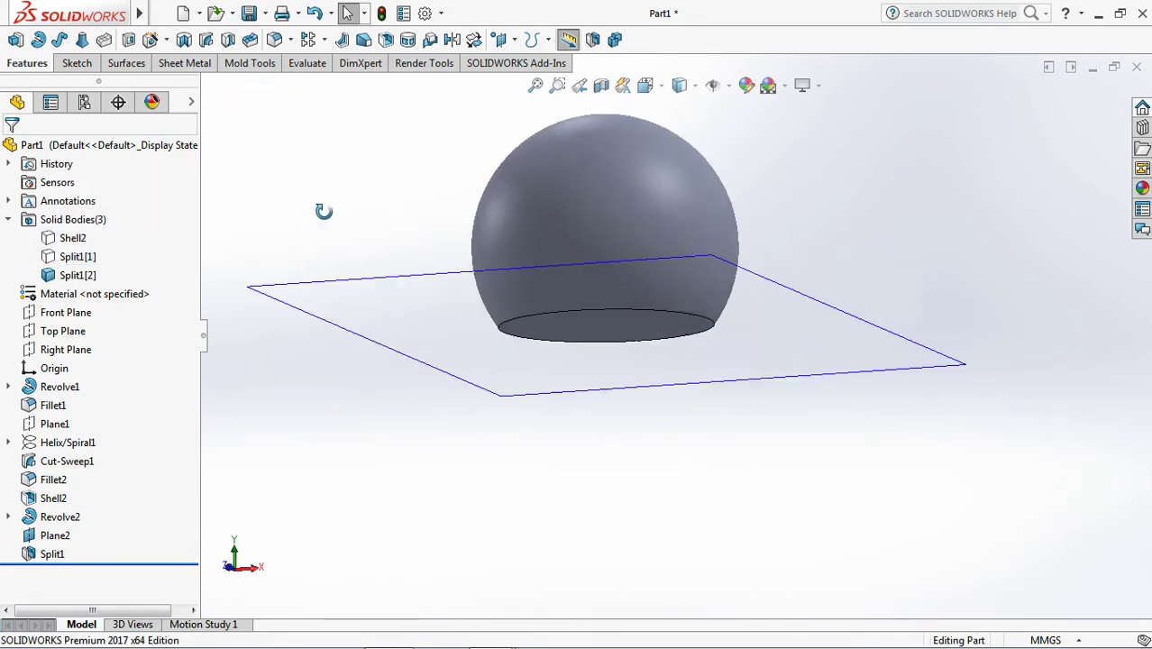
{"action": "left_click", "coordinate": [325, 224]}
{"action": "left_click", "coordinate": [417, 171]}
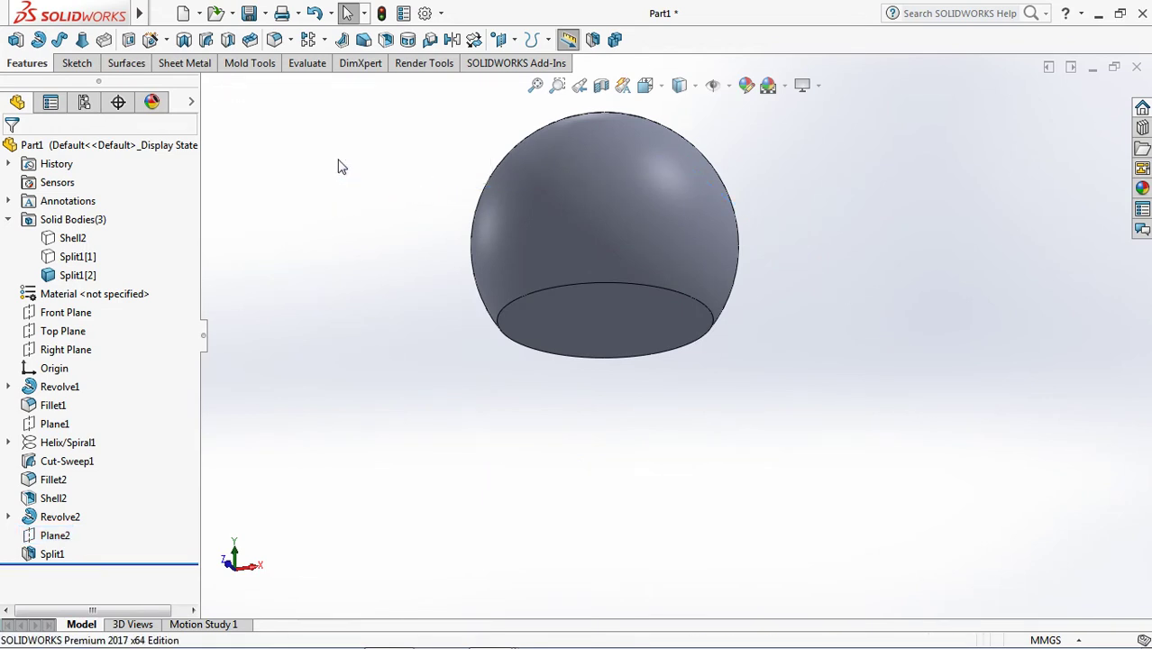
- Shell the globe to 1.1 mm walls, removing its flat bottom face
{"action": "left_click", "coordinate": [387, 39]}
{"action": "type", "text": "1."}
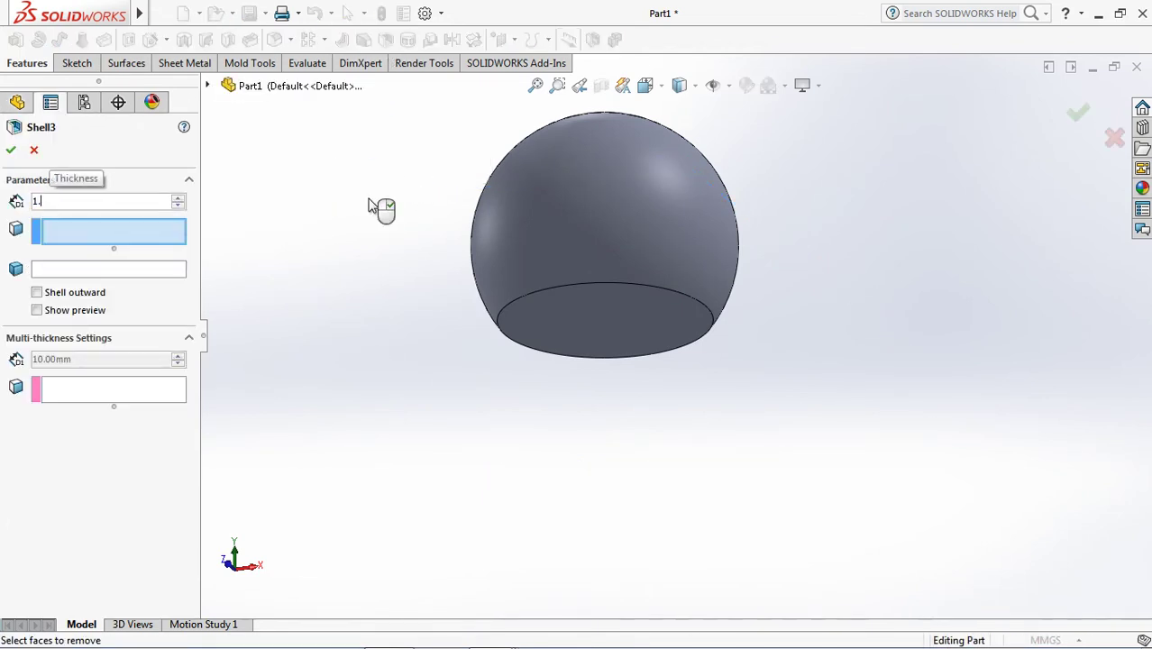
{"action": "type", "text": "1"}
{"action": "key", "text": "Return"}
{"action": "left_click", "coordinate": [594, 305]}
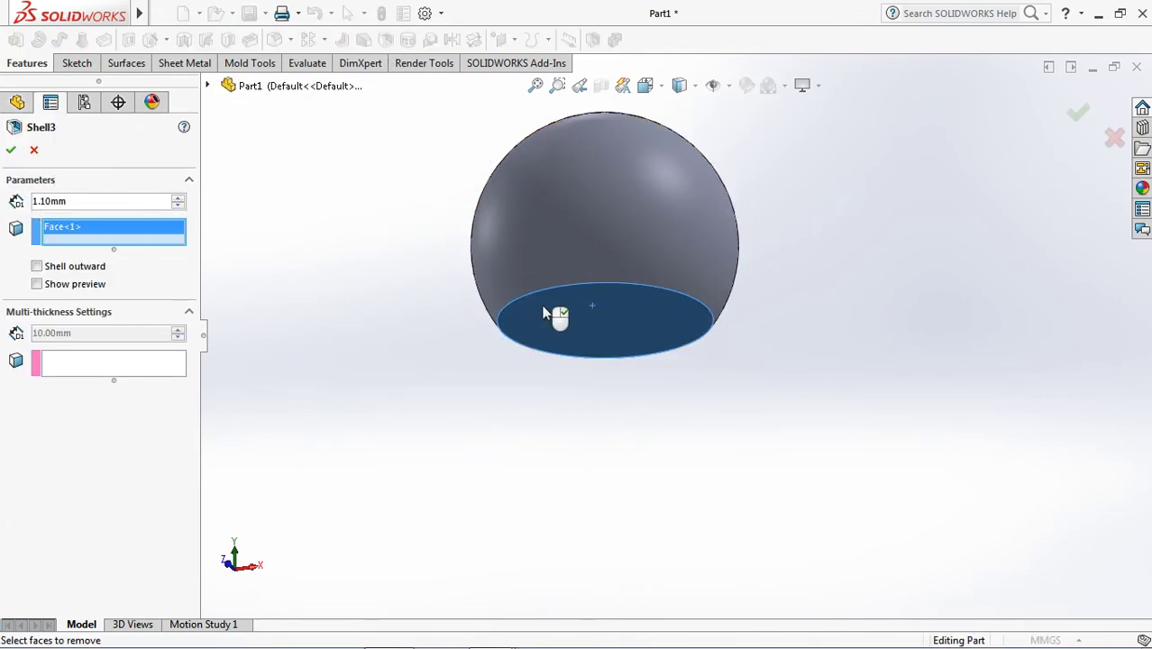
{"action": "key", "text": "Return"}
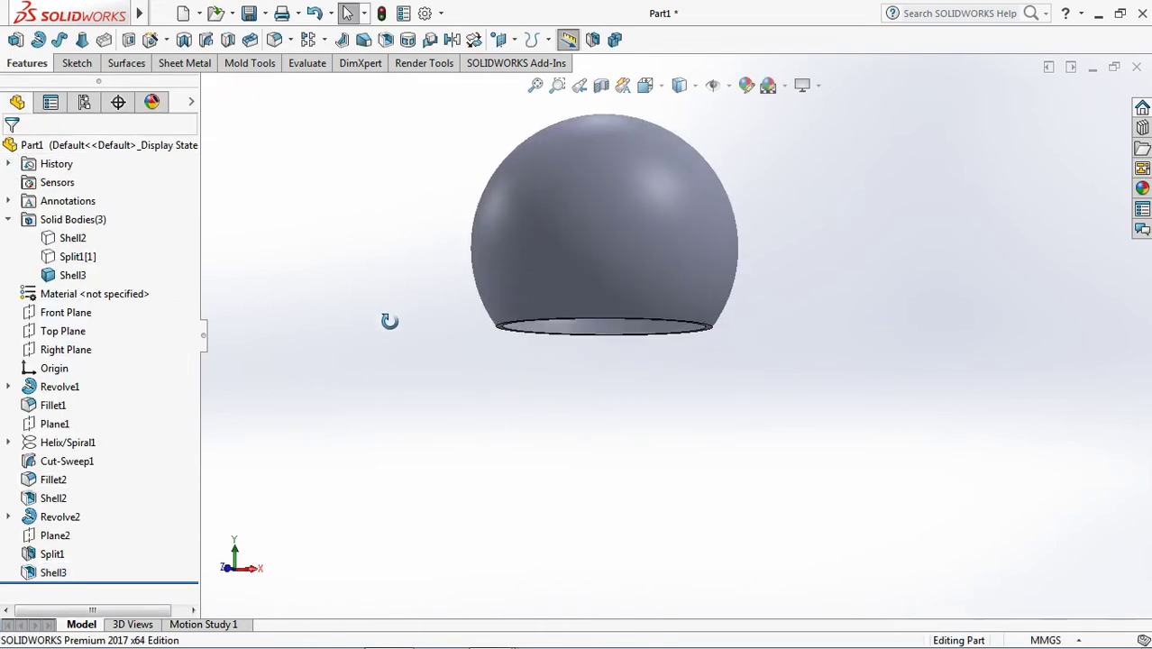
- Start a sketch on the Front Plane, viewed from the front with hidden lines shown
{"action": "left_click", "coordinate": [50, 316]}
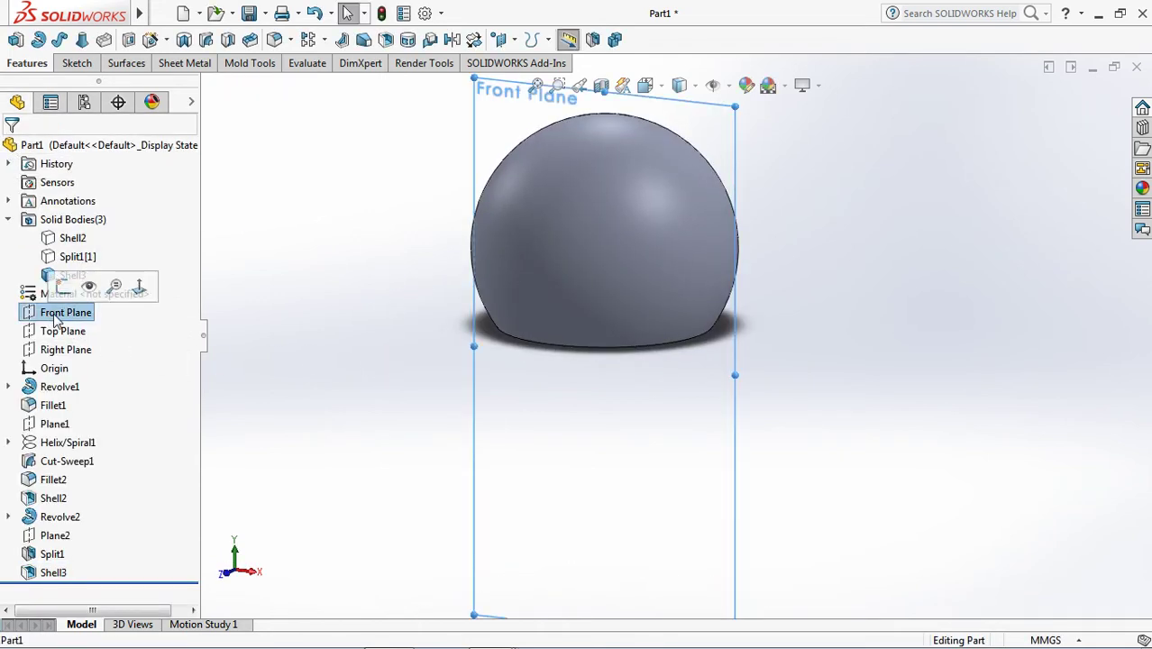
{"action": "left_click", "coordinate": [85, 281]}
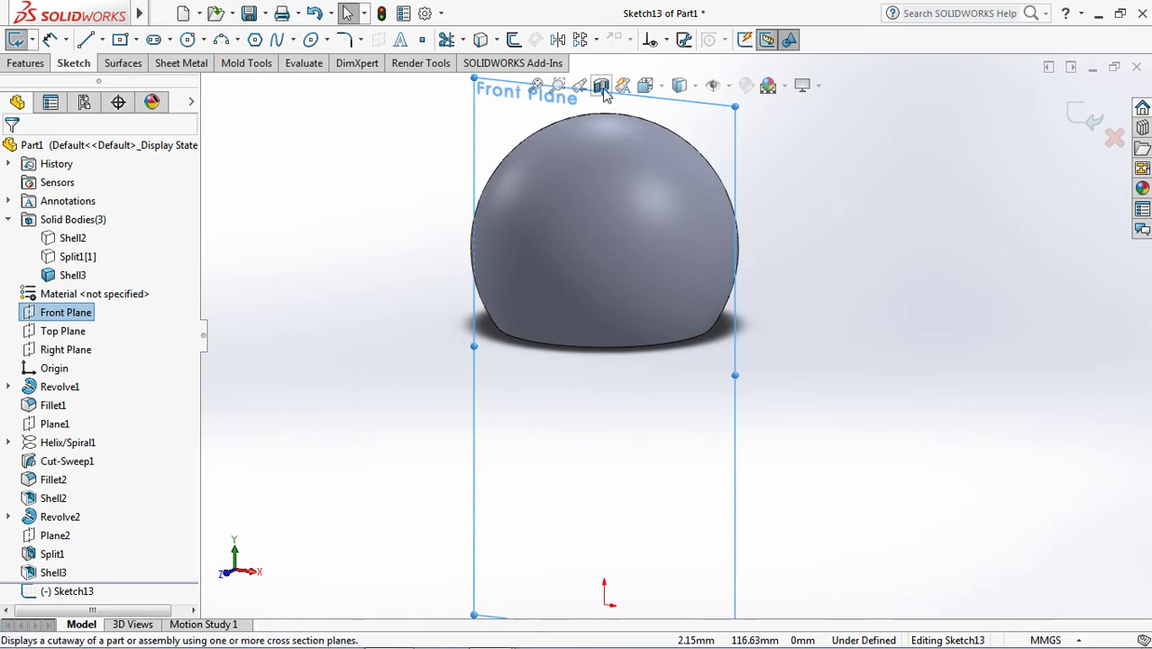
{"action": "left_click", "coordinate": [645, 84]}
{"action": "left_click", "coordinate": [669, 166]}
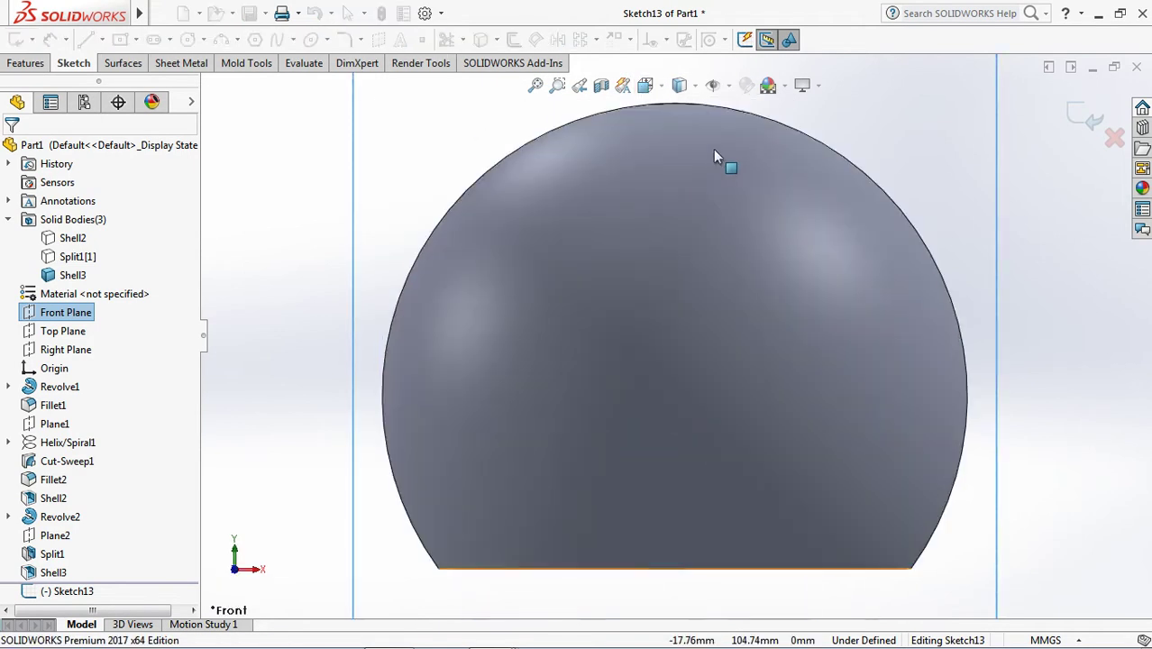
{"action": "left_click", "coordinate": [681, 85]}
{"action": "left_click", "coordinate": [682, 211]}
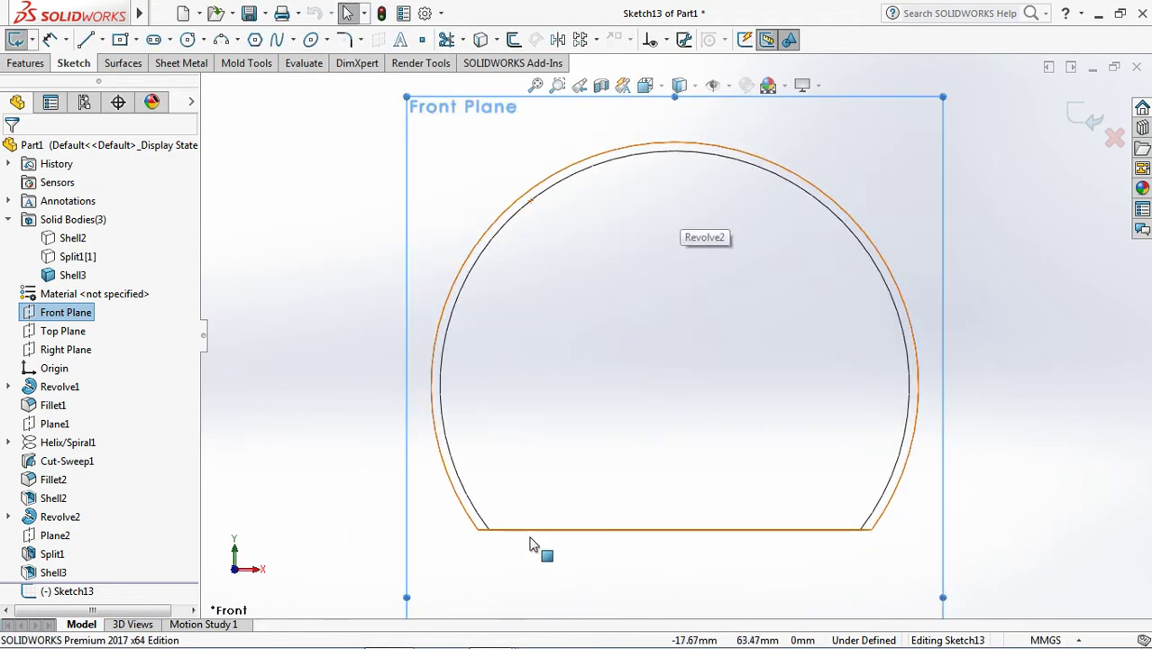
{"action": "scroll", "coordinate": [529, 506], "scroll_direction": "down", "scroll_amount": 3}
{"action": "scroll", "coordinate": [530, 508], "scroll_direction": "down", "scroll_amount": 3}
{"action": "key", "text": "f"}
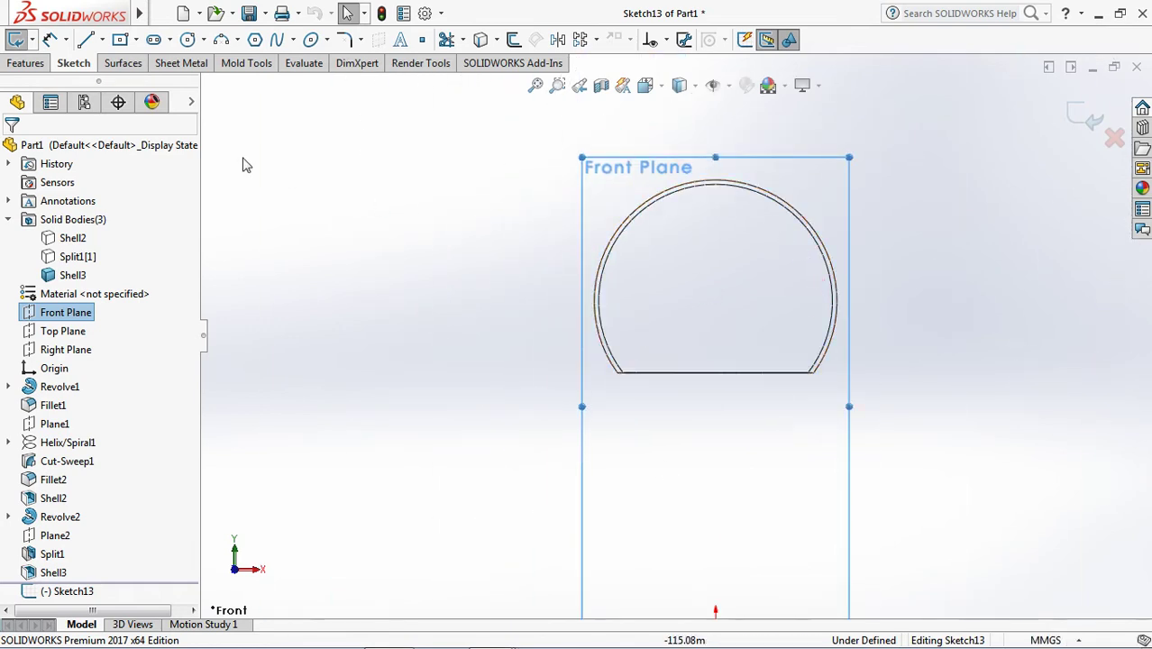
- Draw a vertical centerline from the bottom edge's middle up to the globe's top
{"action": "left_click", "coordinate": [103, 40]}
{"action": "left_click", "coordinate": [117, 80]}
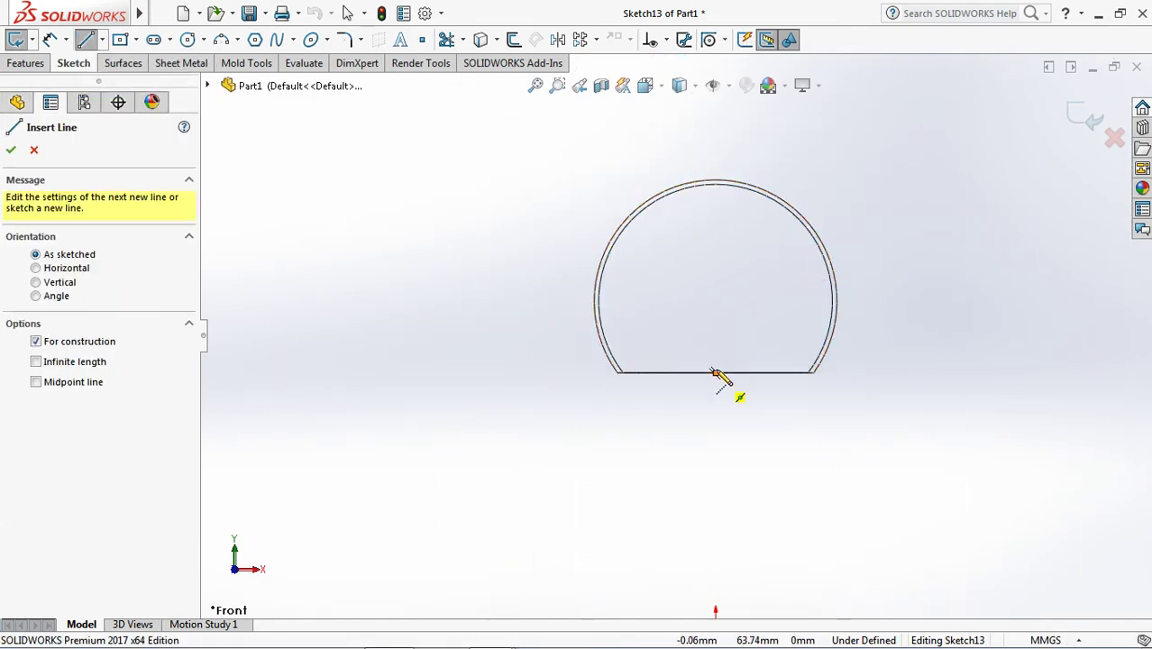
{"action": "left_click", "coordinate": [716, 373]}
{"action": "left_click", "coordinate": [715, 184]}
{"action": "scroll", "coordinate": [712, 297], "scroll_direction": "down", "scroll_amount": 5}
{"action": "right_click", "coordinate": [701, 333]}
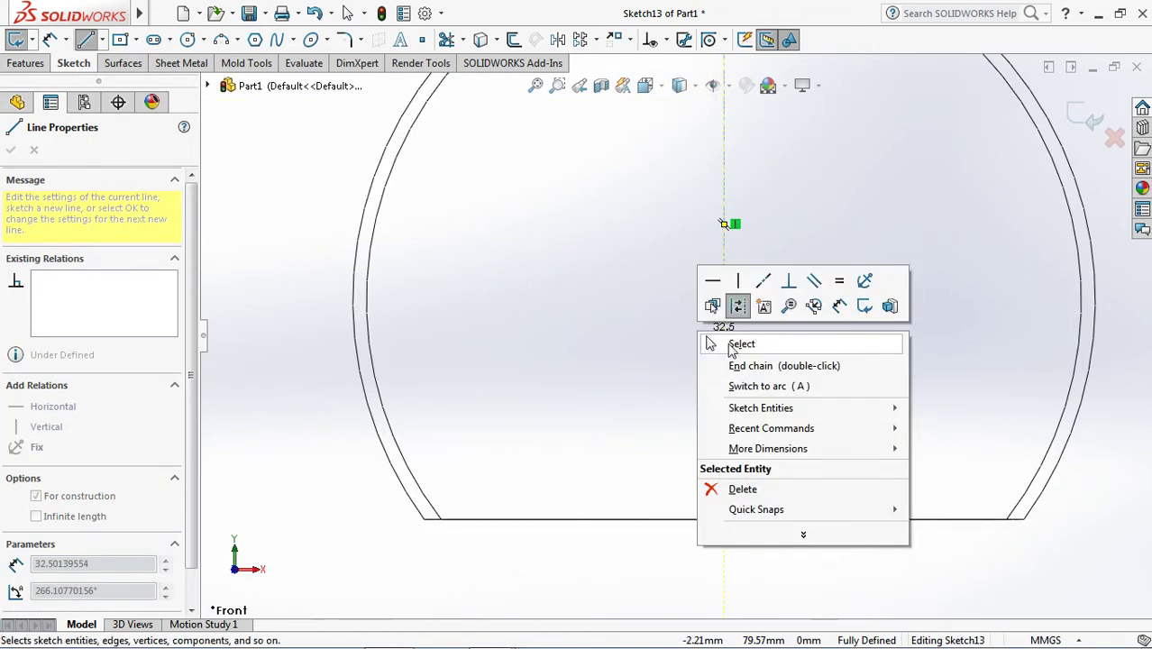
{"action": "left_click", "coordinate": [744, 341]}
{"action": "scroll", "coordinate": [505, 483], "scroll_direction": "down", "scroll_amount": 3}
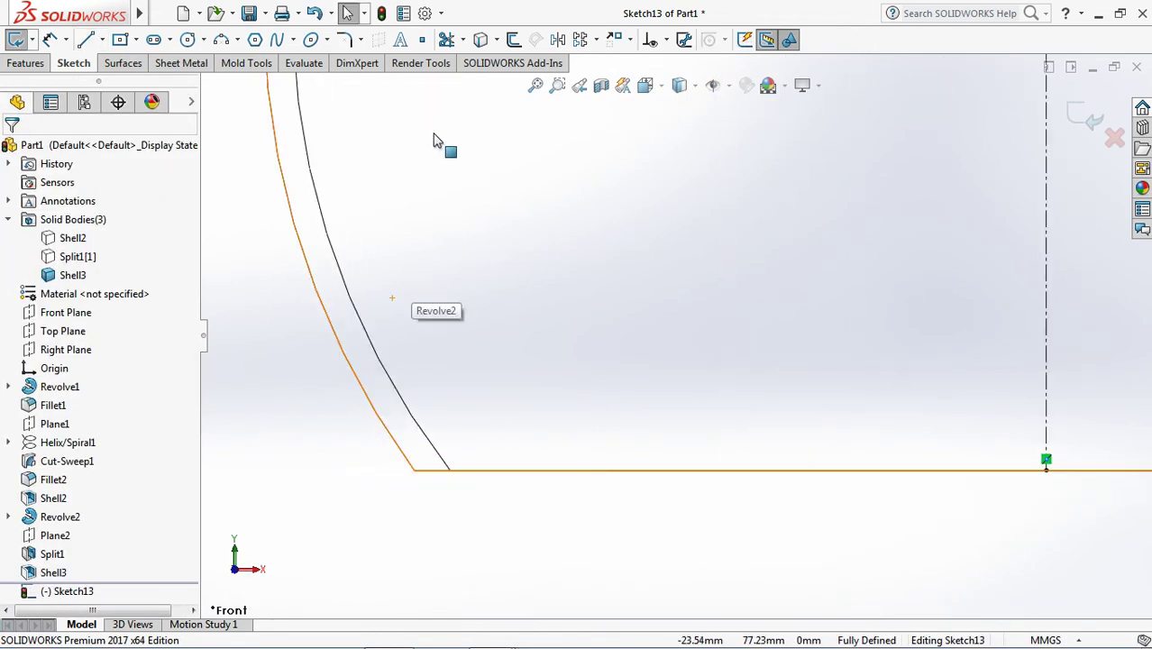
- Draw the closed tab outline from the globe's bottom corner down below the rim and back
{"action": "left_click", "coordinate": [341, 345]}
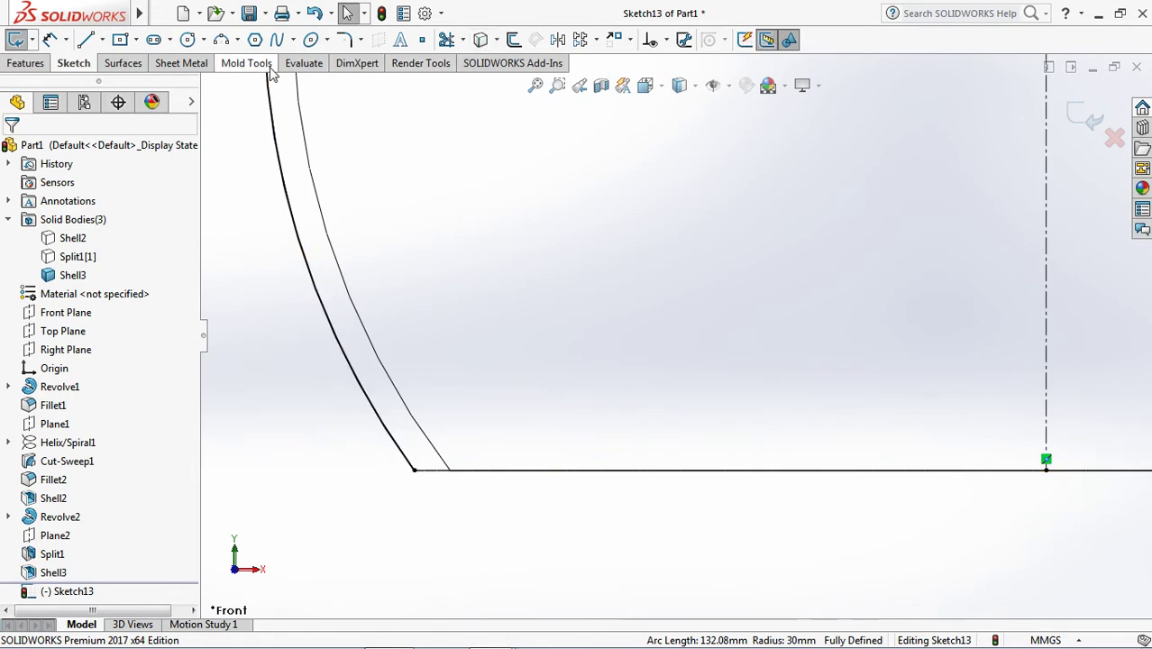
{"action": "left_click", "coordinate": [85, 38]}
{"action": "left_click", "coordinate": [413, 470]}
{"action": "left_click", "coordinate": [522, 469]}
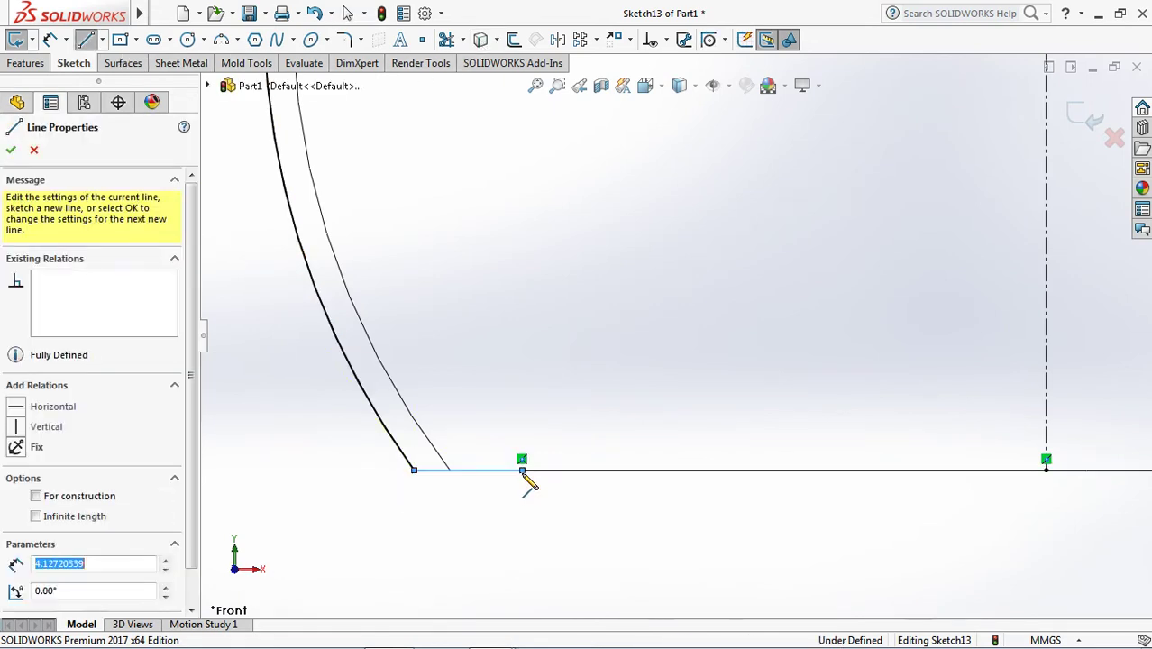
{"action": "left_click", "coordinate": [480, 555]}
{"action": "left_click", "coordinate": [569, 556]}
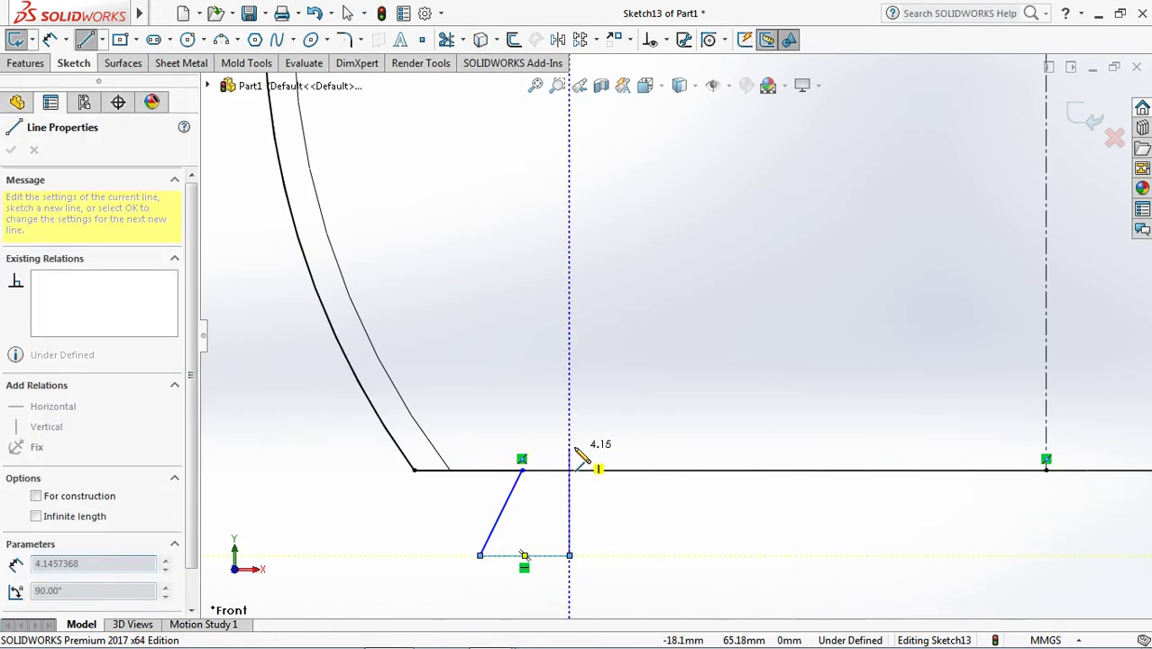
{"action": "left_click", "coordinate": [569, 437]}
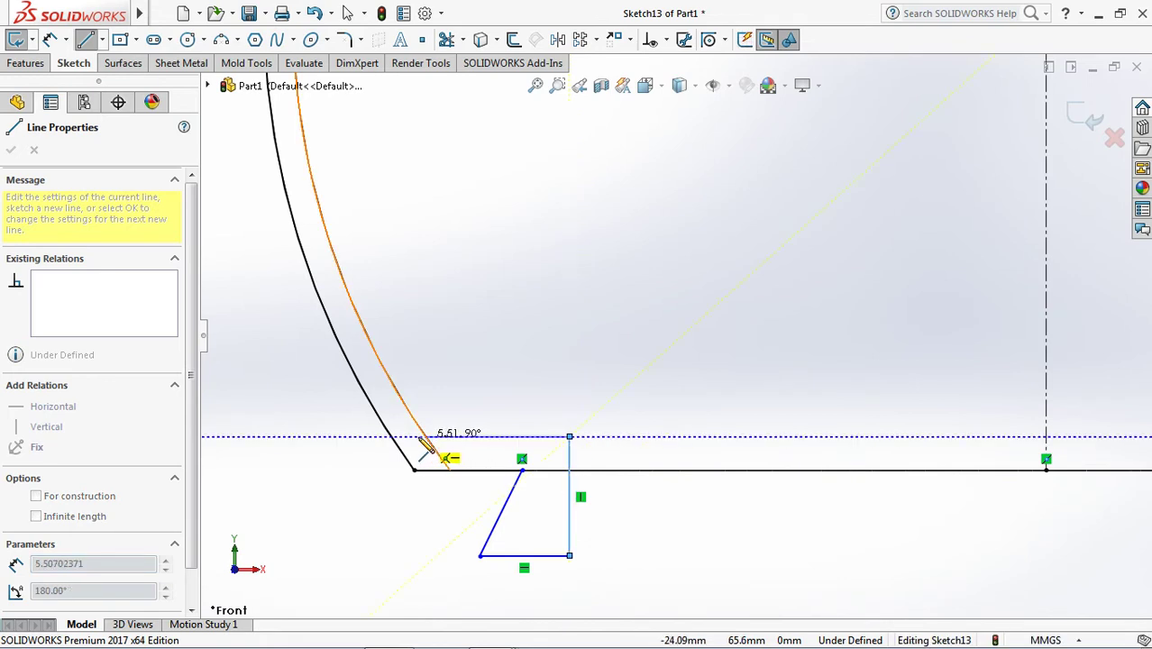
{"action": "left_click", "coordinate": [391, 436]}
{"action": "right_click", "coordinate": [472, 272]}
{"action": "left_click", "coordinate": [518, 354]}
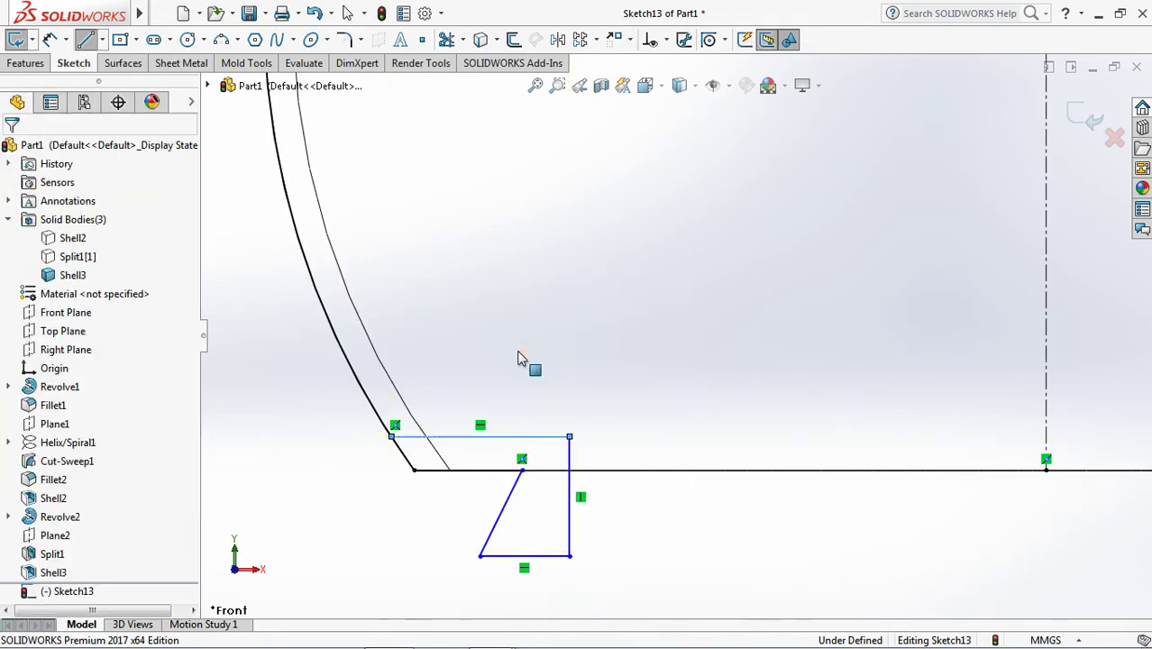
- Trim the sketch lines and begin dimensioning the profile's bottom line
{"action": "left_click", "coordinate": [447, 39]}
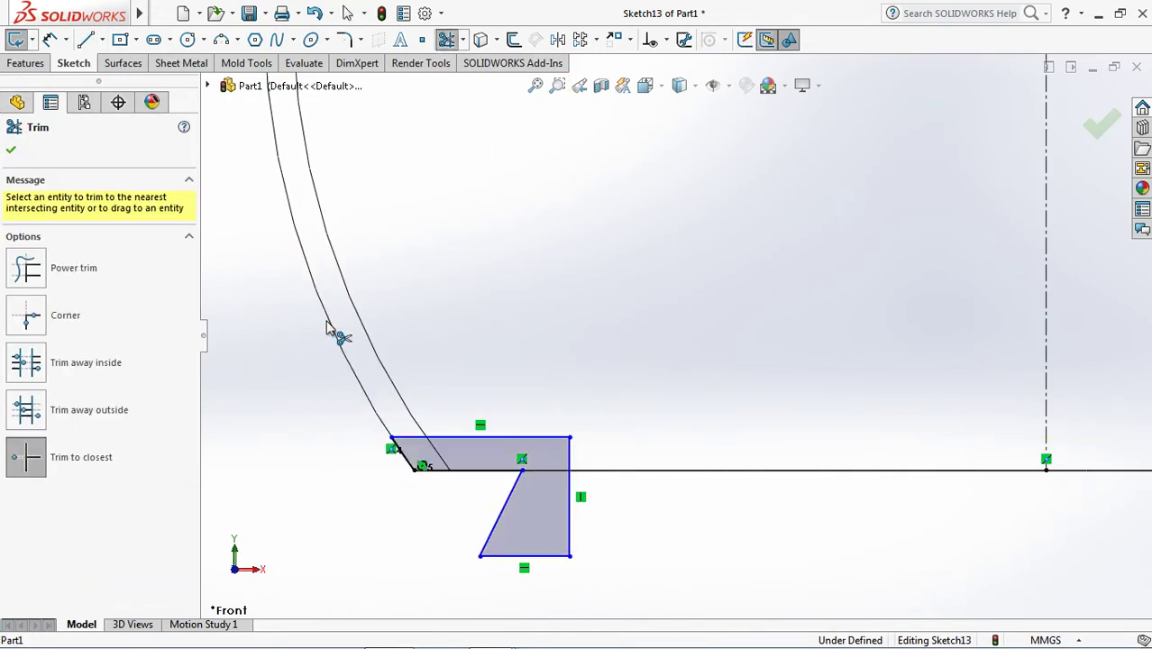
{"action": "left_click", "coordinate": [50, 41]}
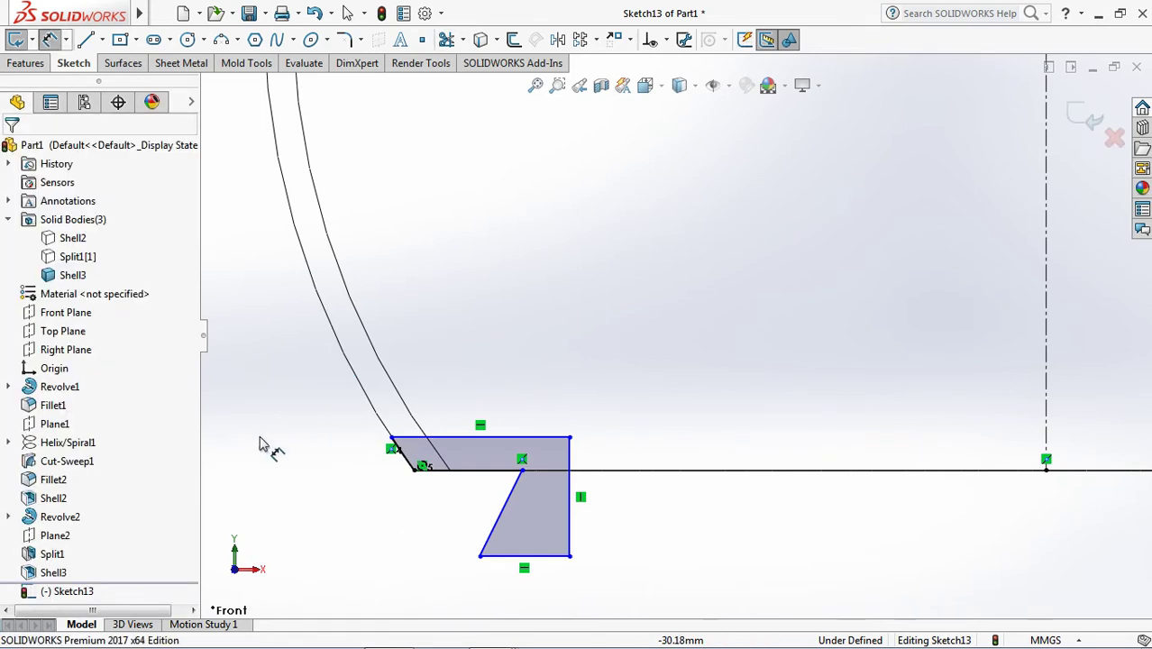
{"action": "left_click", "coordinate": [478, 470]}
- Set the vertical gap between the tab's bottom and top lines to 1.10 mm
{"action": "left_click", "coordinate": [451, 438]}
{"action": "left_click", "coordinate": [316, 458]}
{"action": "type", "text": "1"}
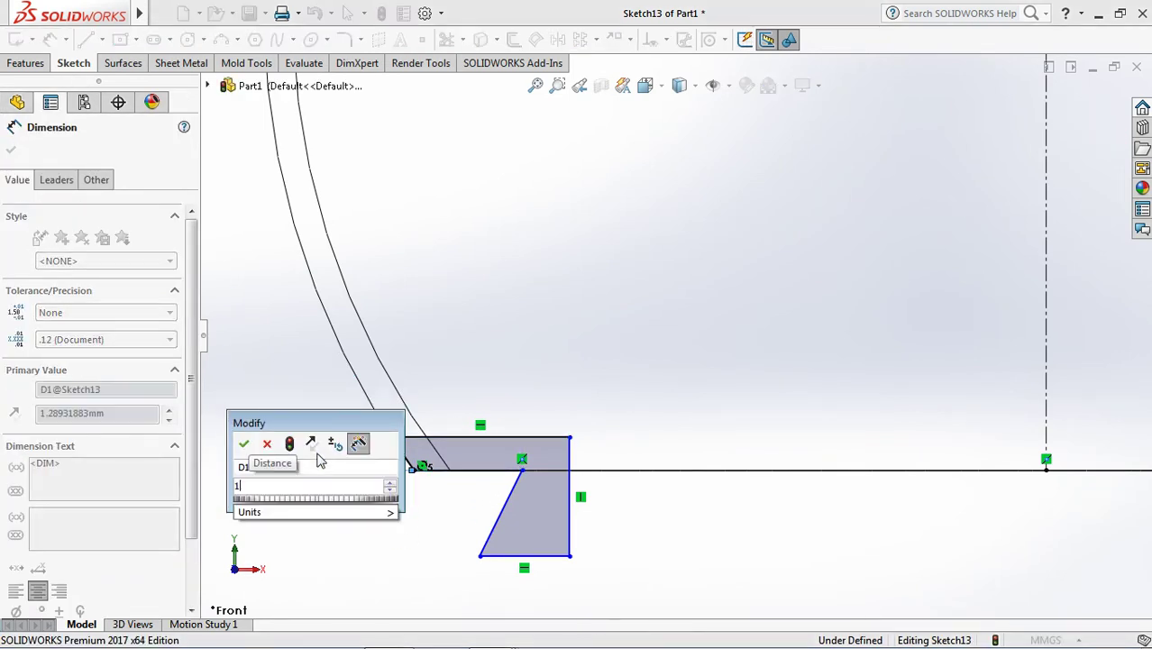
{"action": "type", "text": ".1"}
{"action": "key", "text": "Return"}
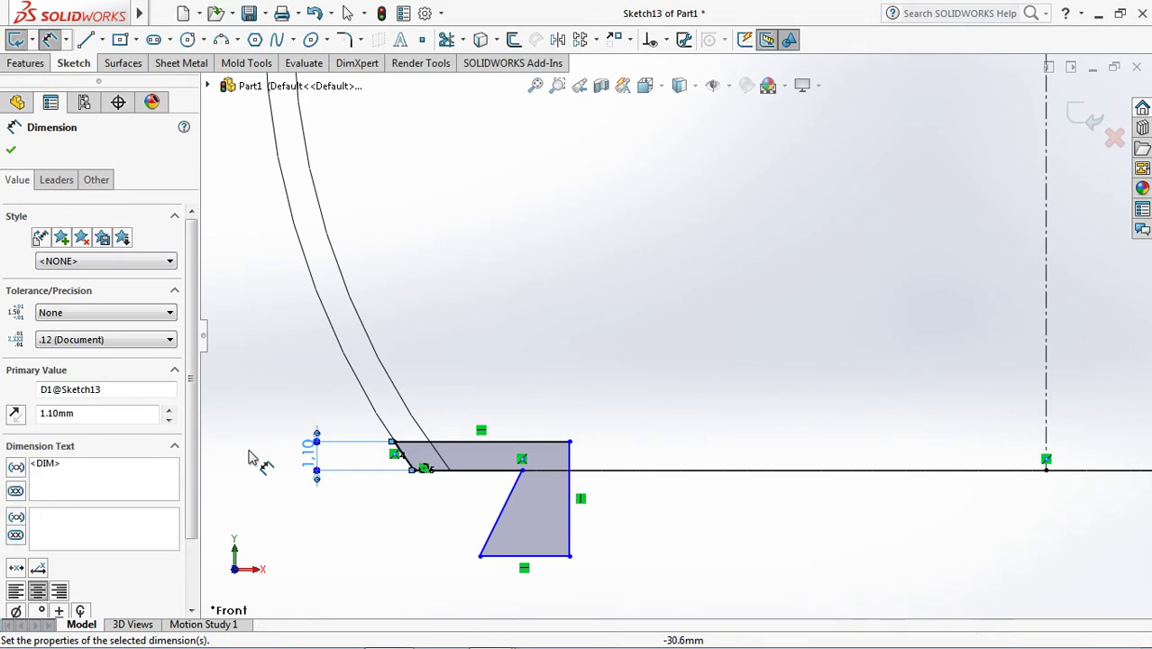
{"action": "scroll", "coordinate": [463, 540], "scroll_direction": "up", "scroll_amount": 1}
{"action": "scroll", "coordinate": [617, 544], "scroll_direction": "down", "scroll_amount": 1}
{"action": "scroll", "coordinate": [586, 532], "scroll_direction": "down", "scroll_amount": 1}
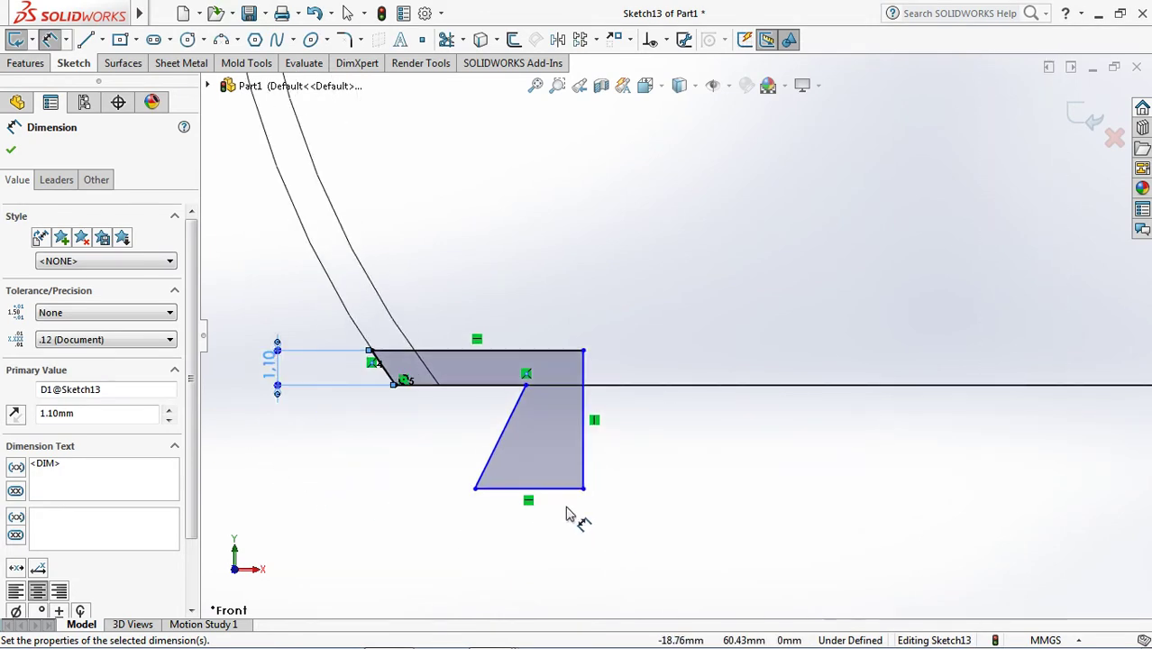
- Dimension the slanted edge at 35° and the horizontal-line spacing at 2.50 mm
{"action": "left_click", "coordinate": [503, 446]}
{"action": "left_click", "coordinate": [584, 458]}
{"action": "left_click", "coordinate": [543, 465]}
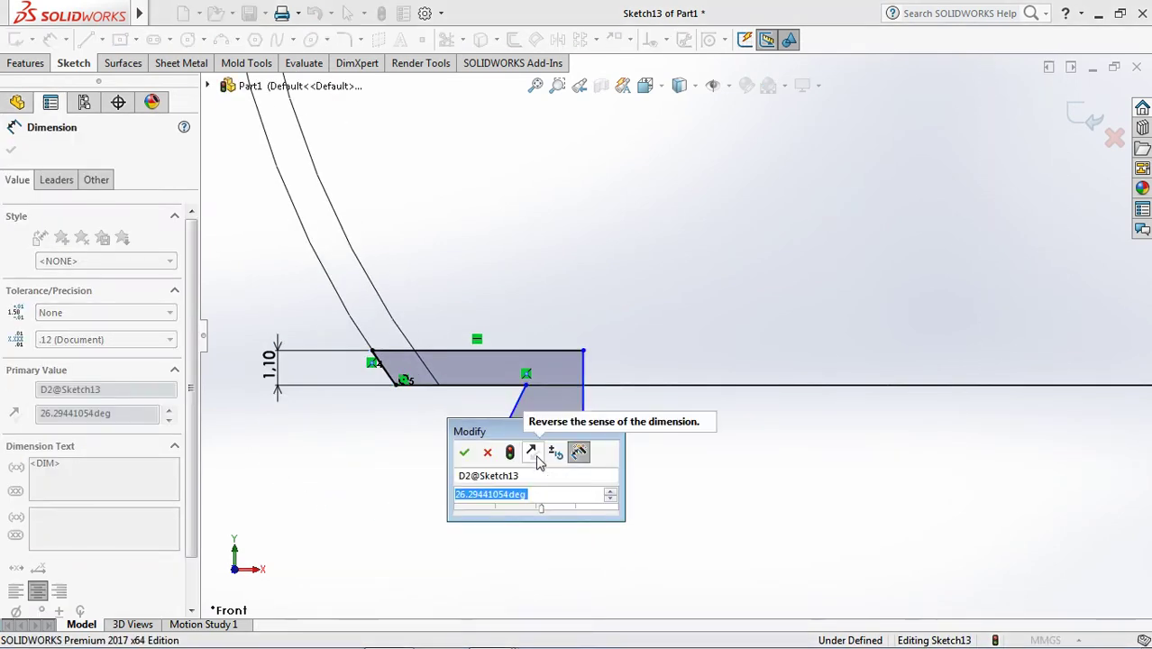
{"action": "type", "text": "35"}
{"action": "key", "text": "Return"}
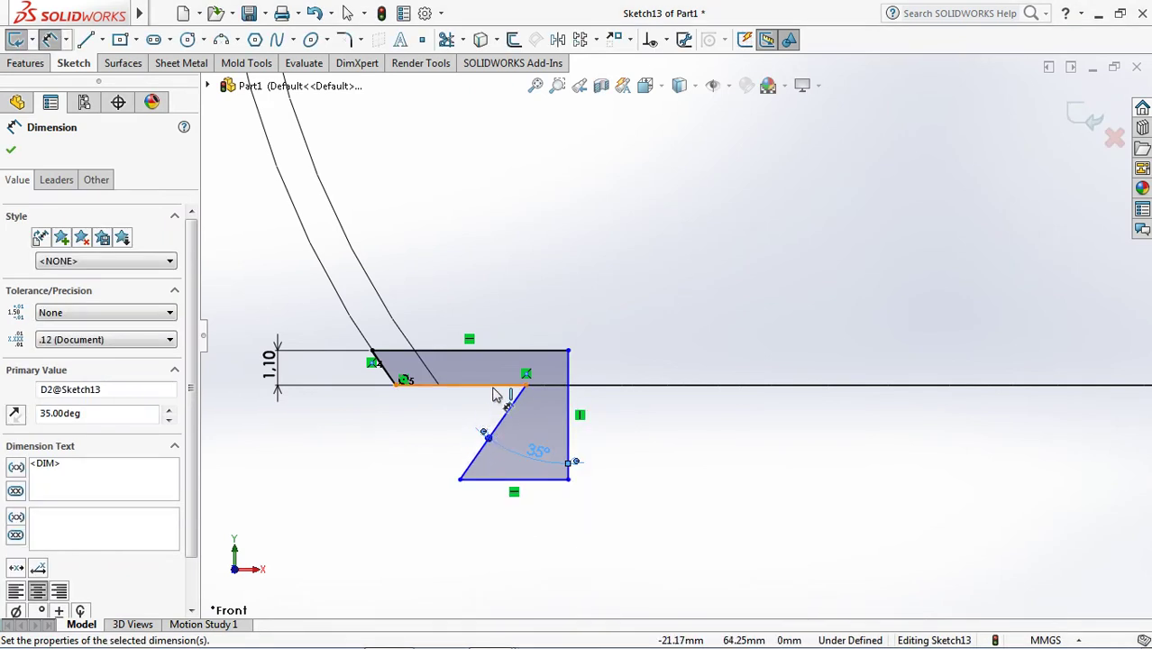
{"action": "left_click", "coordinate": [493, 387]}
{"action": "left_click", "coordinate": [545, 479]}
{"action": "left_click", "coordinate": [313, 448]}
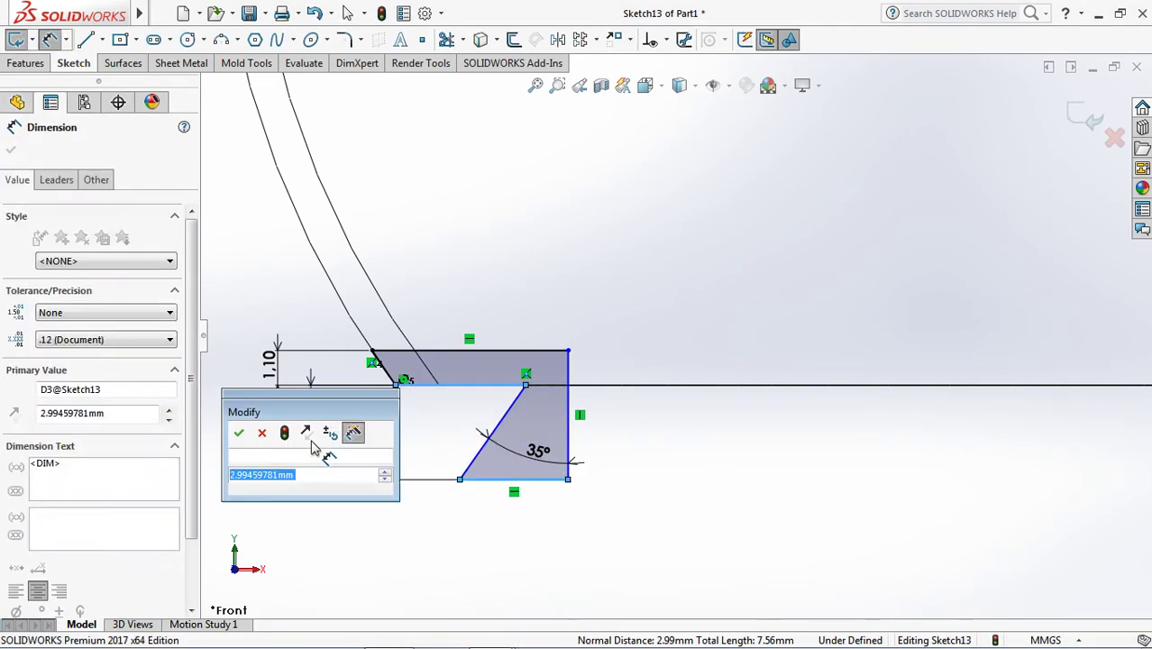
{"action": "type", "text": "2.5"}
{"action": "left_click", "coordinate": [239, 433]}
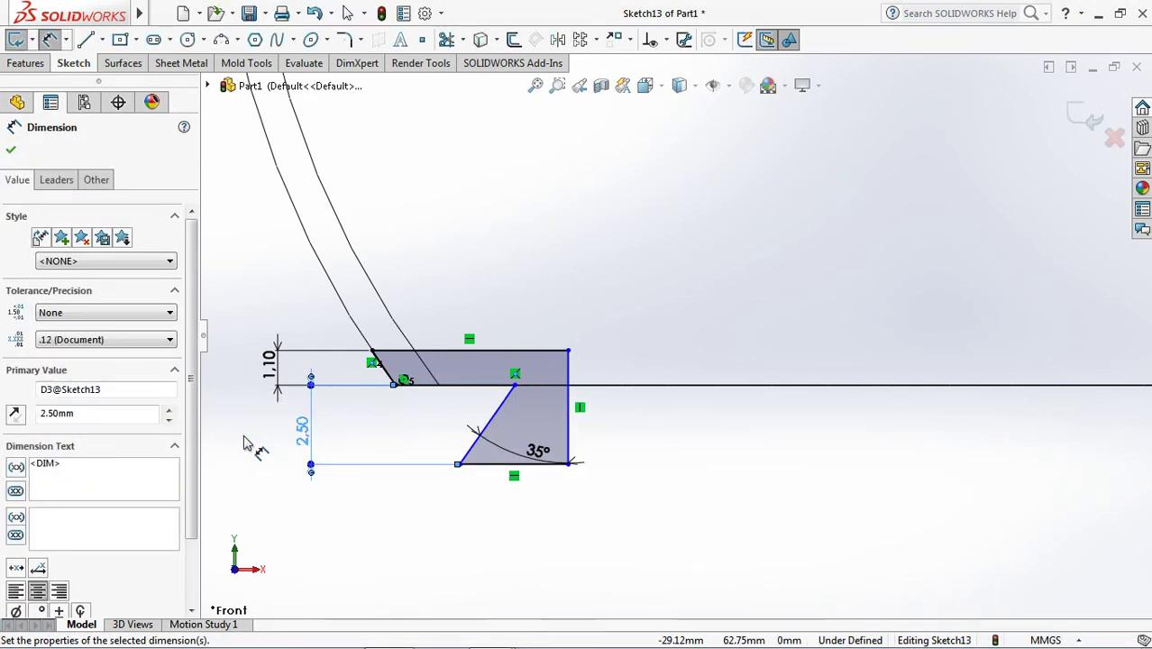
- Round the inner corners with R0.50 and R0.80 sketch fillets
{"action": "left_click", "coordinate": [345, 39]}
{"action": "type", "text": "0.5"}
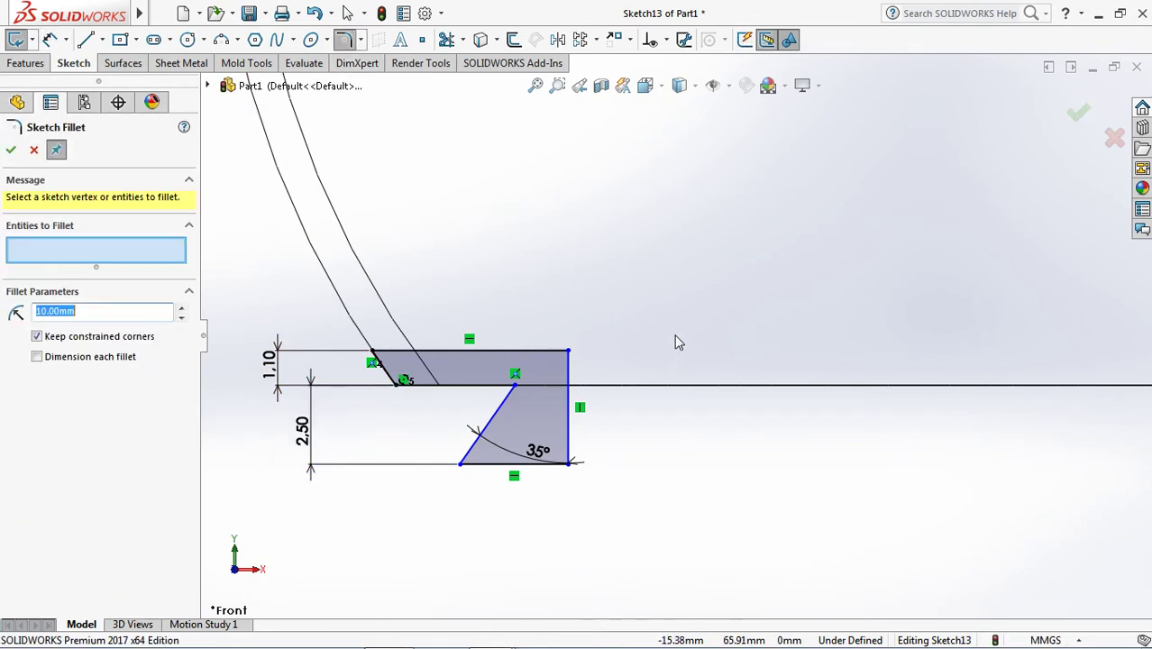
{"action": "left_click", "coordinate": [493, 388]}
{"action": "left_click", "coordinate": [504, 413]}
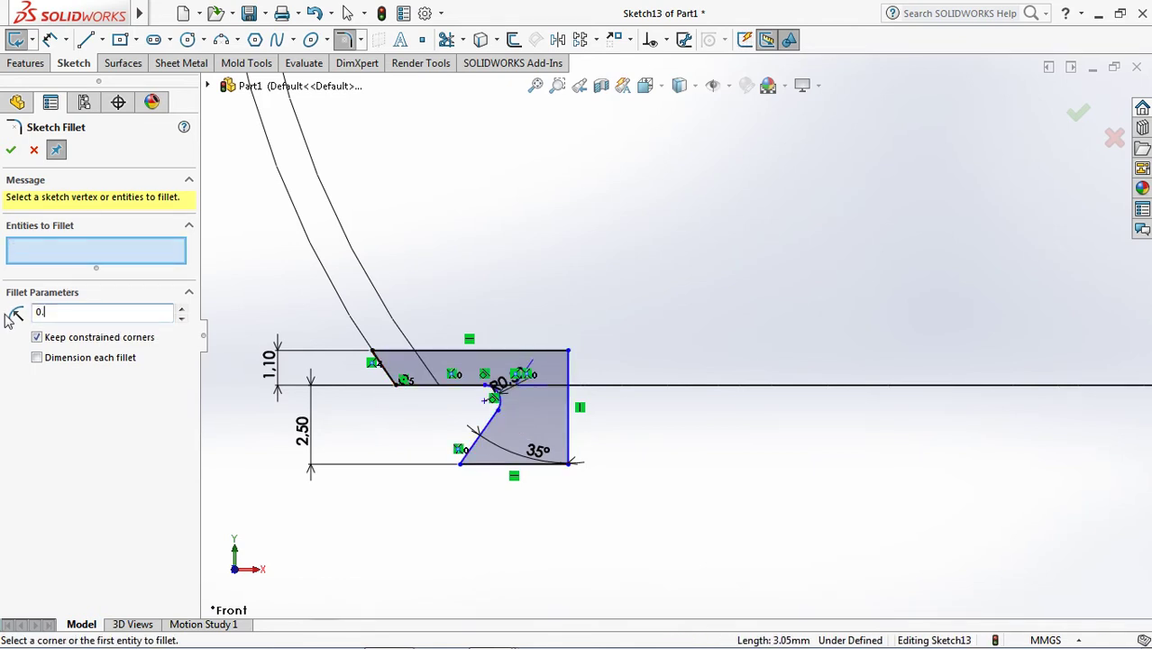
{"action": "left_click", "coordinate": [479, 445]}
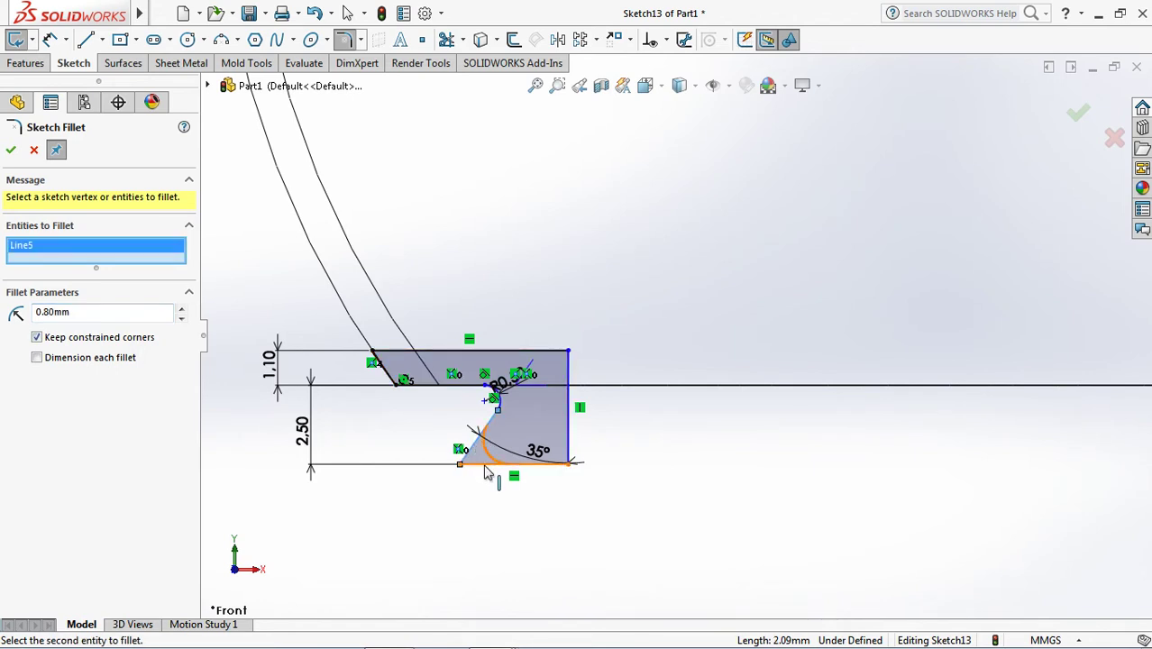
{"action": "left_click", "coordinate": [487, 473]}
{"action": "scroll", "coordinate": [504, 470], "scroll_direction": "down", "scroll_amount": 2}
{"action": "scroll", "coordinate": [451, 446], "scroll_direction": "down", "scroll_amount": 1}
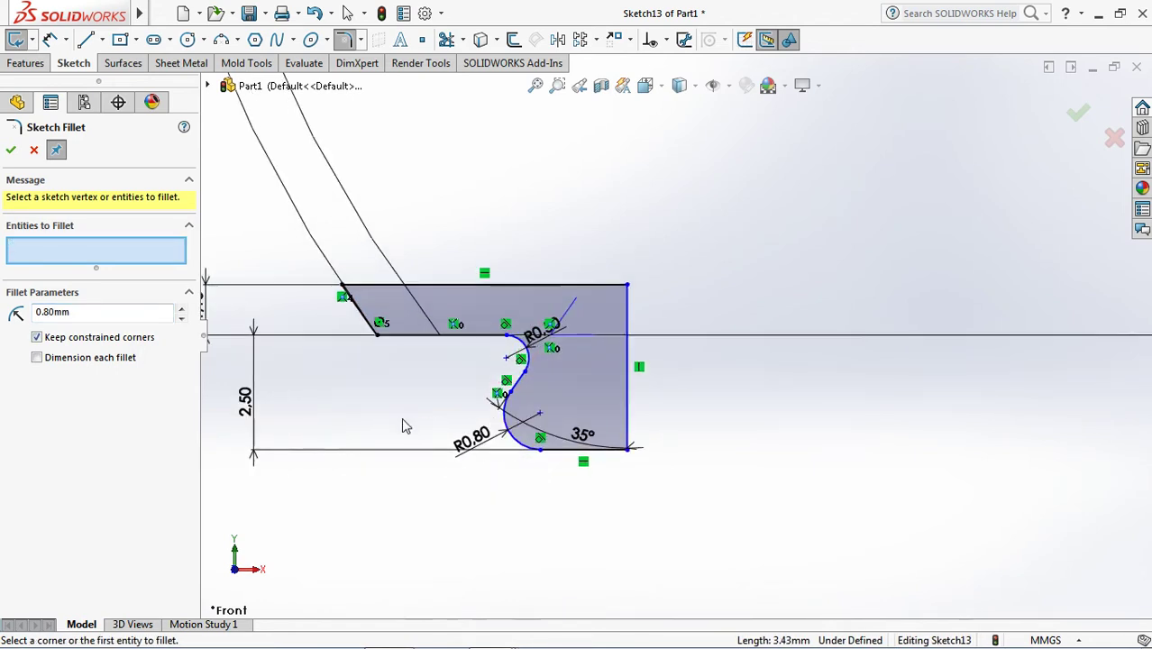
{"action": "left_click", "coordinate": [11, 149]}
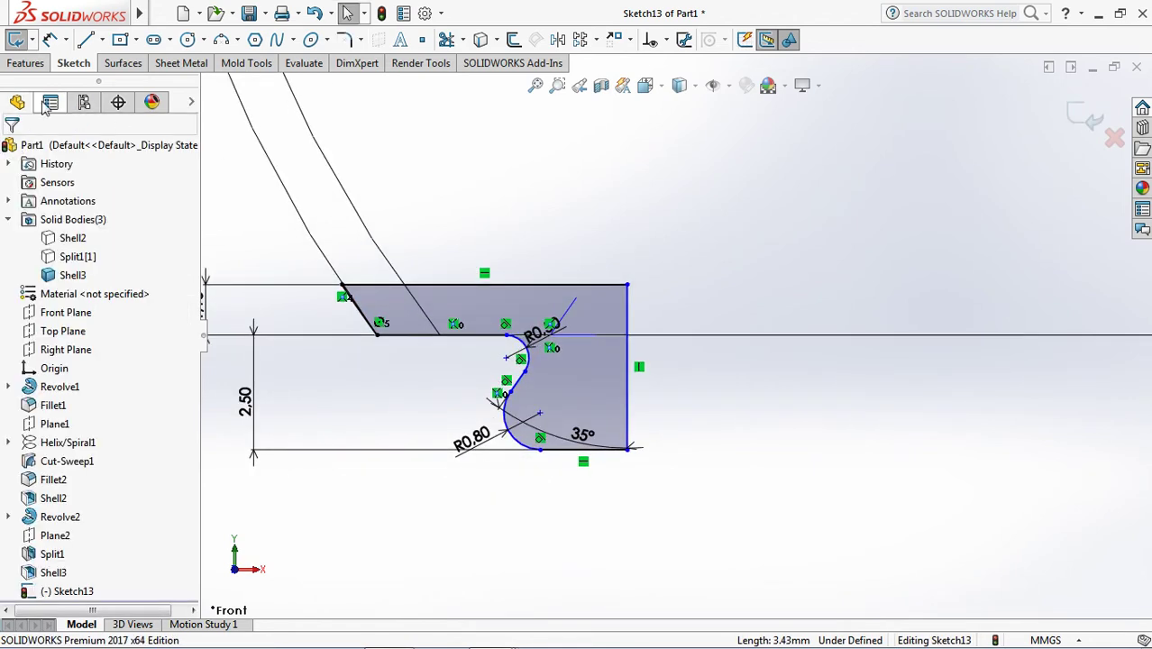
- Dimension the profile's top width to 2.65 mm
{"action": "left_click", "coordinate": [51, 40]}
{"action": "left_click", "coordinate": [377, 334]}
{"action": "left_click", "coordinate": [505, 355]}
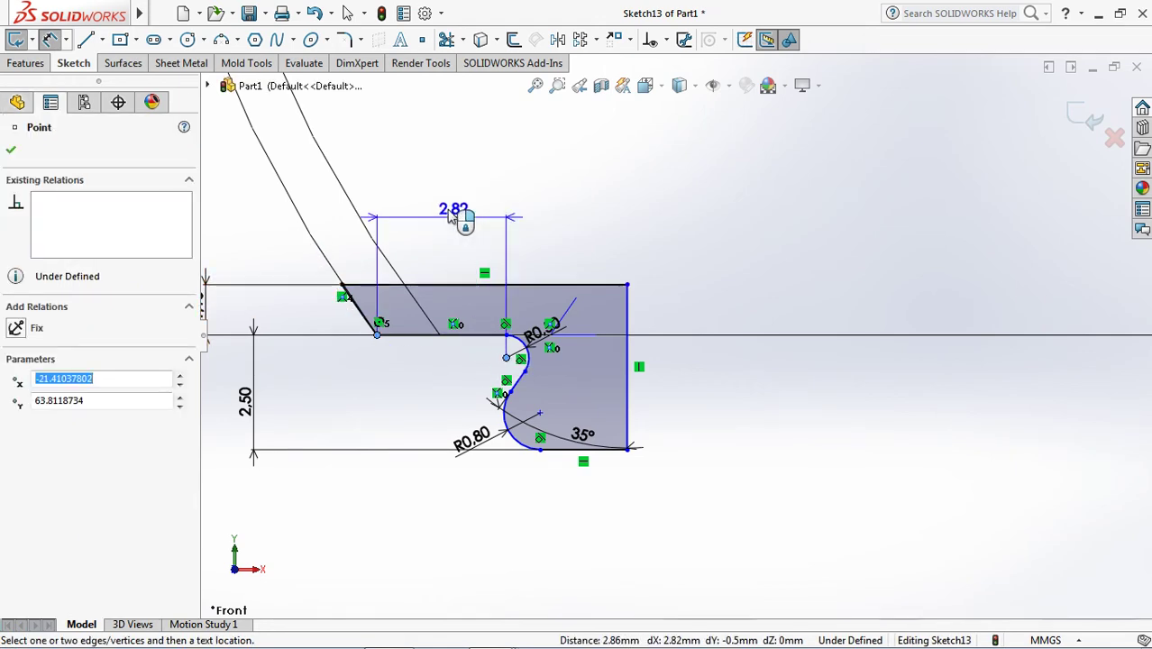
{"action": "left_click", "coordinate": [452, 225]}
{"action": "type", "text": "2.6"}
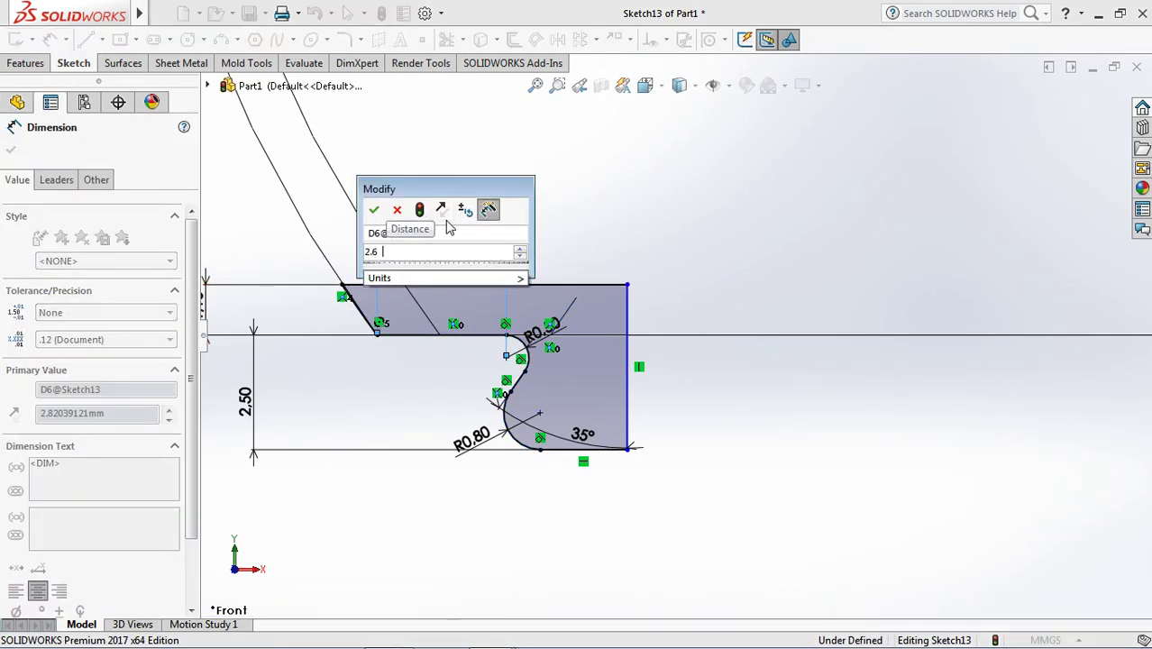
{"action": "type", "text": "5"}
{"action": "left_click", "coordinate": [373, 211]}
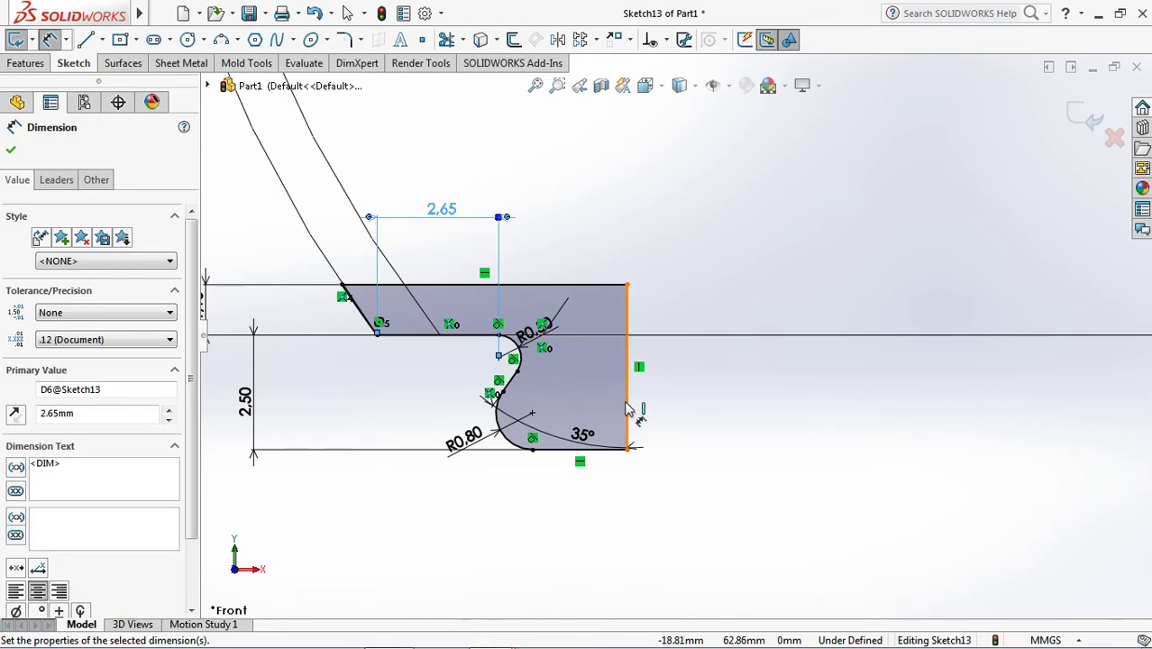
- Add a 1.10 mm horizontal dimension from the right vertical edge to the arc
{"action": "left_click", "coordinate": [628, 410]}
{"action": "left_click", "coordinate": [515, 353]}
{"action": "left_click", "coordinate": [560, 255]}
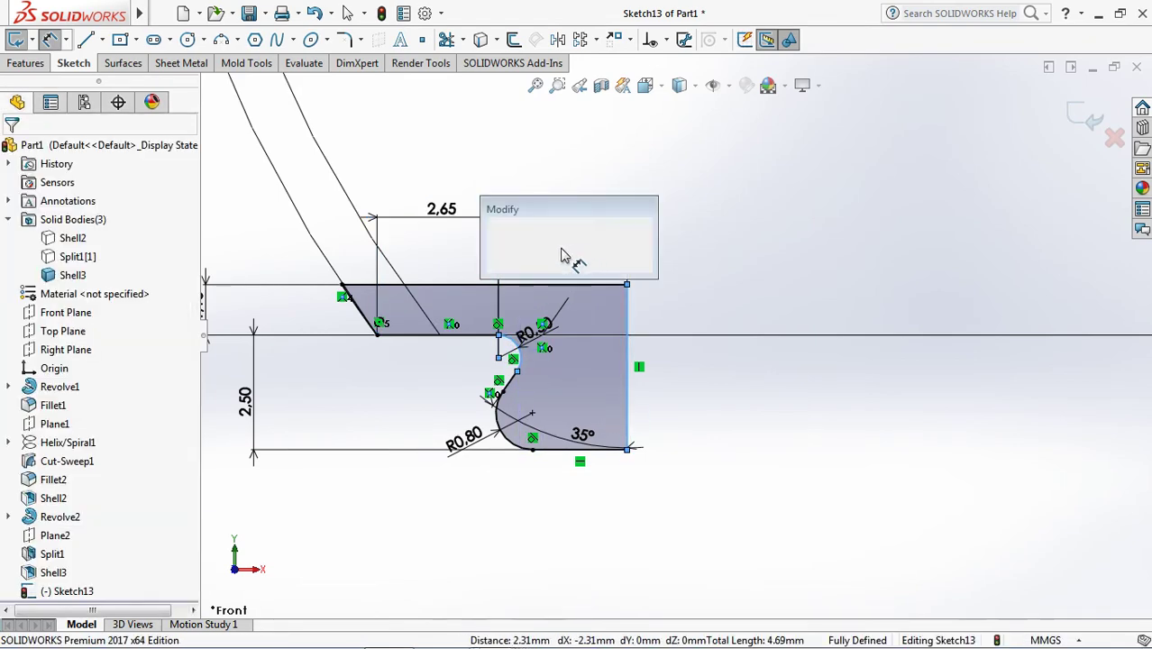
{"action": "key", "text": "Return"}
{"action": "left_click", "coordinate": [56, 180]}
{"action": "scroll", "coordinate": [117, 561], "scroll_direction": "down", "scroll_amount": 3}
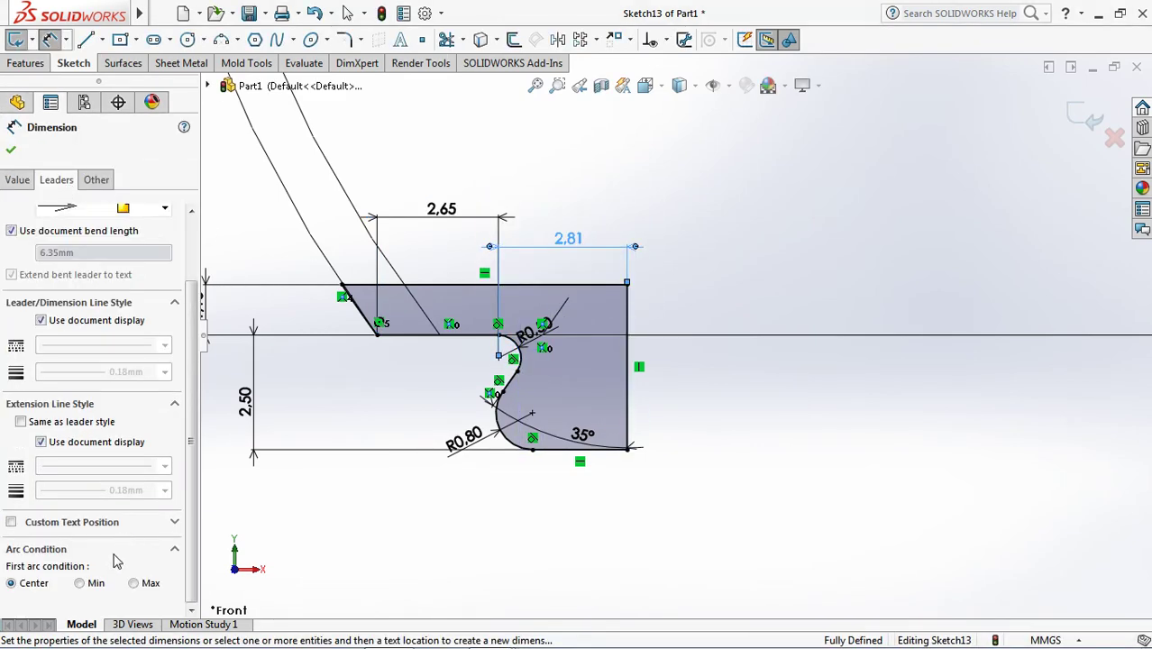
{"action": "double_click", "coordinate": [580, 241]}
{"action": "type", "text": "1.1"}
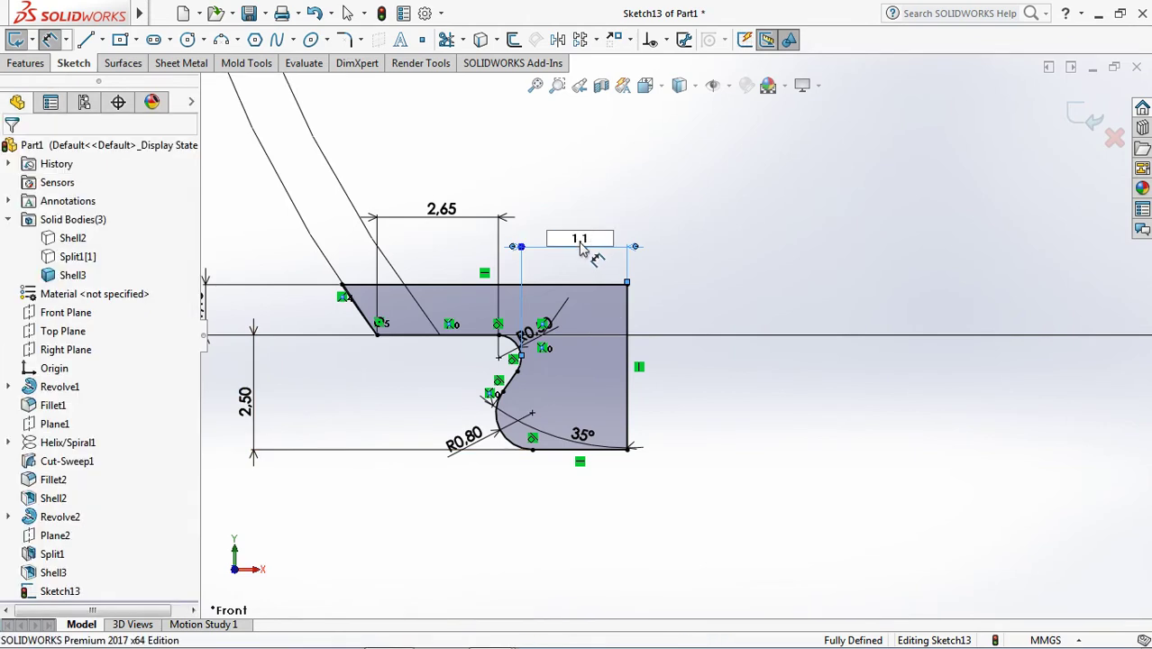
{"action": "key", "text": "Return"}
{"action": "scroll", "coordinate": [613, 306], "scroll_direction": "down", "scroll_amount": 2}
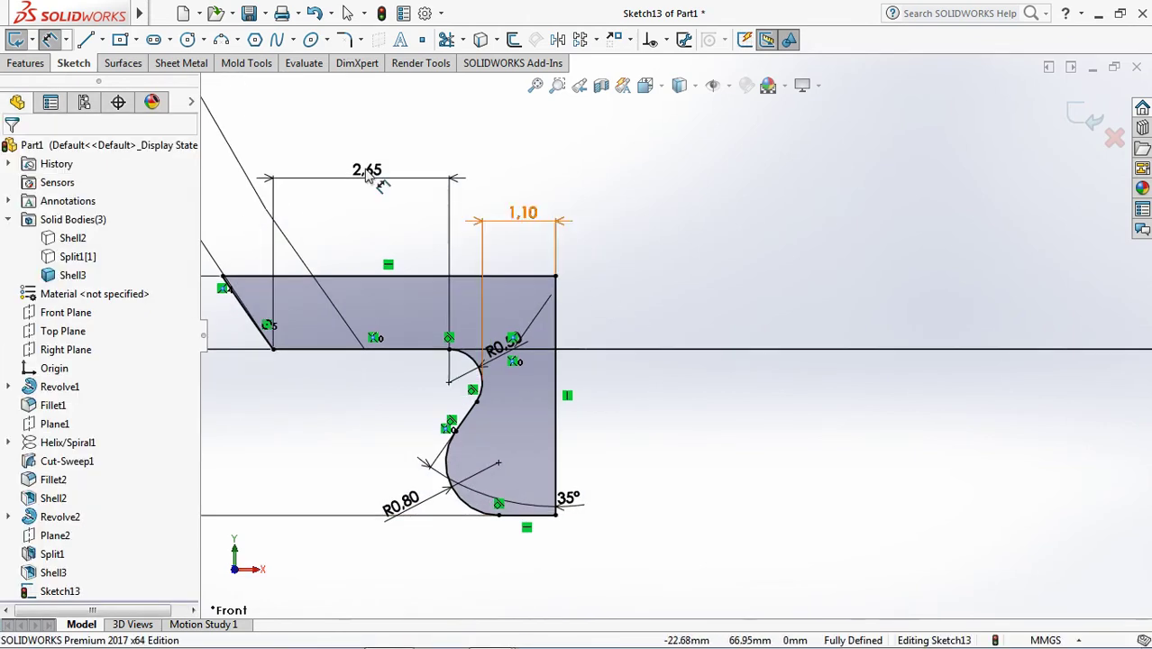
- Round the outer top-right corner with an R1.50 sketch fillet
{"action": "left_click", "coordinate": [344, 40]}
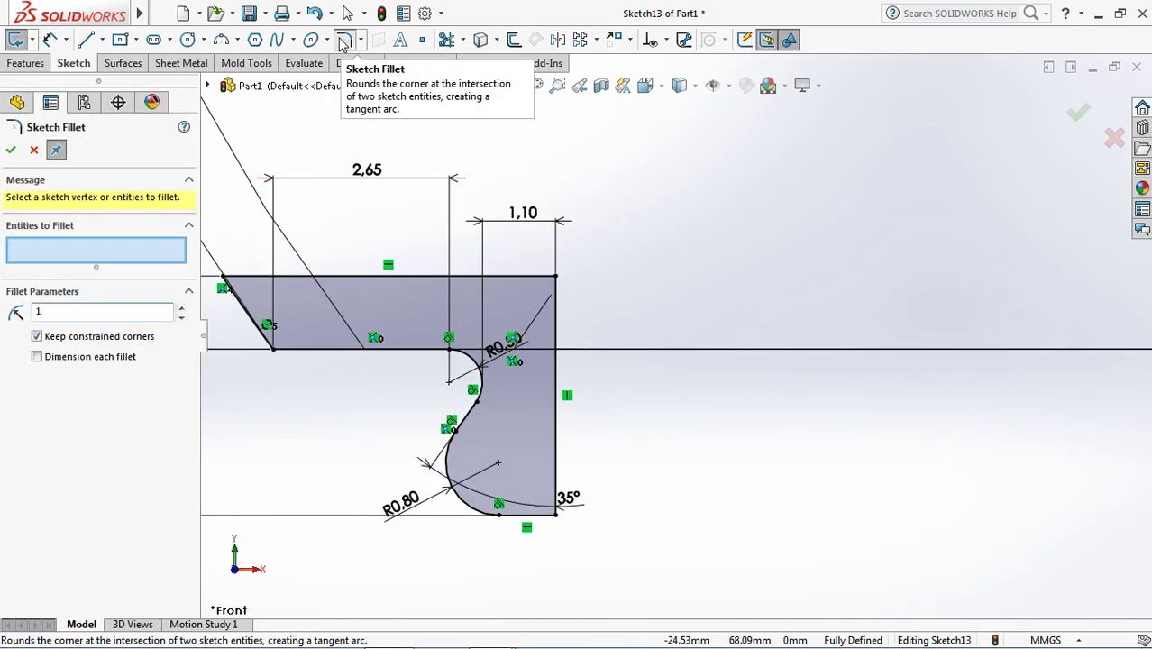
{"action": "left_click", "coordinate": [519, 275]}
{"action": "left_click", "coordinate": [556, 311]}
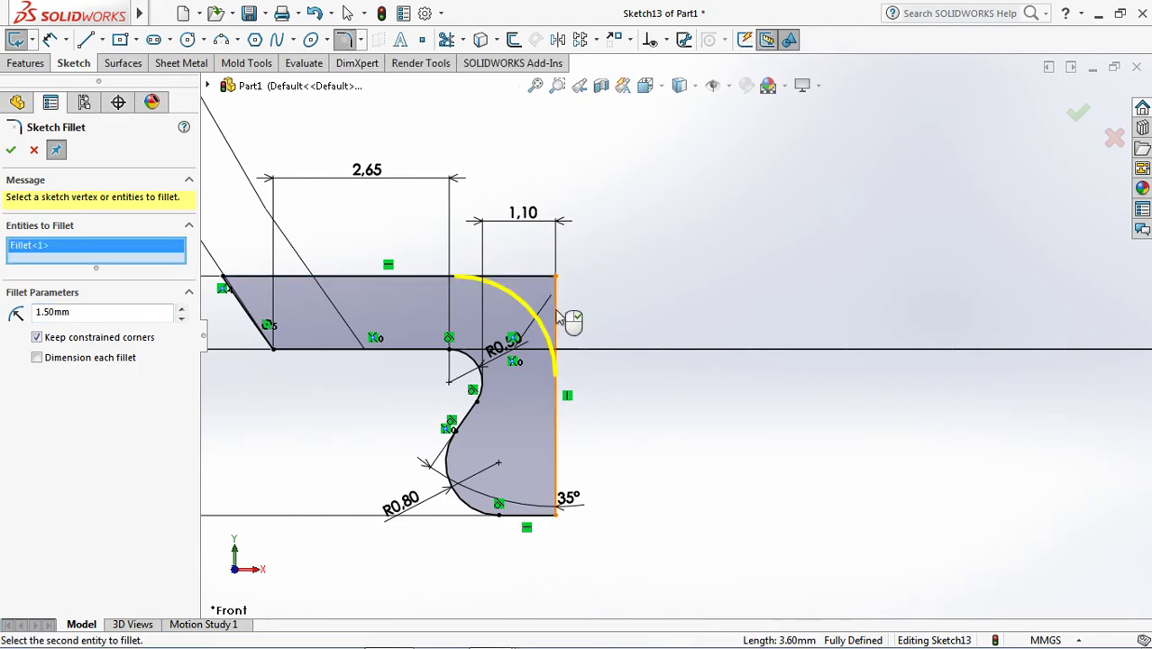
{"action": "scroll", "coordinate": [557, 313], "scroll_direction": "up", "scroll_amount": 2}
{"action": "key", "text": "Escape"}
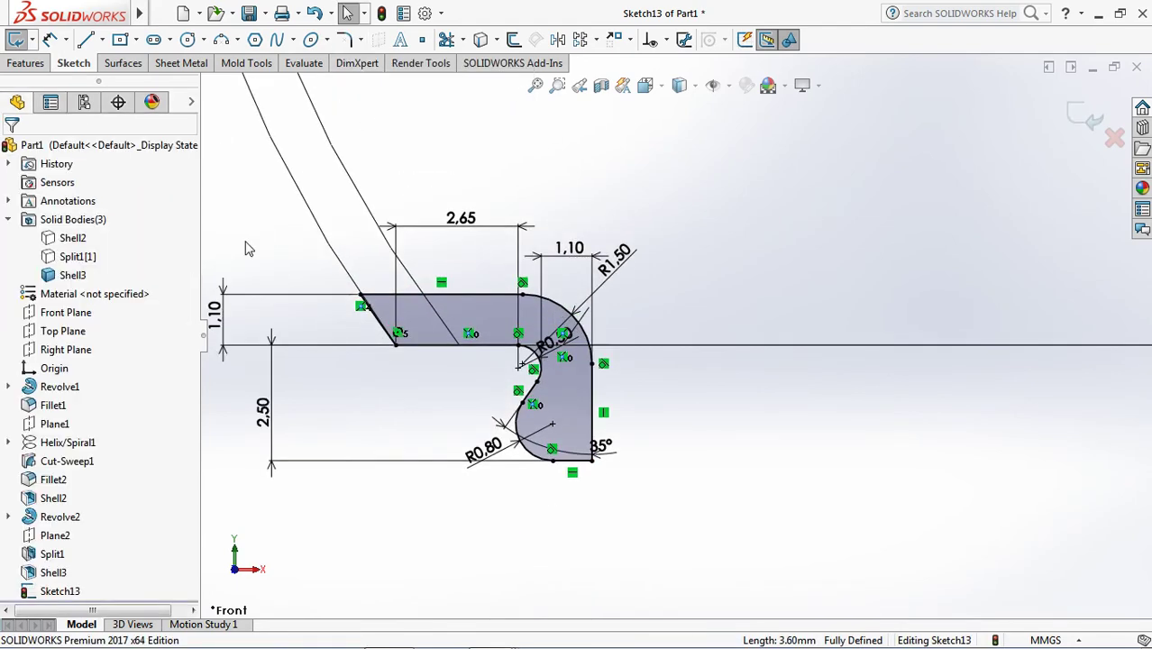
{"action": "scroll", "coordinate": [982, 187], "scroll_direction": "up", "scroll_amount": 3}
{"action": "scroll", "coordinate": [982, 188], "scroll_direction": "up", "scroll_amount": 2}
- Revolve the Sketch13 profile into a solid lip, with Thin Feature turned off
{"action": "left_click", "coordinate": [1091, 117]}
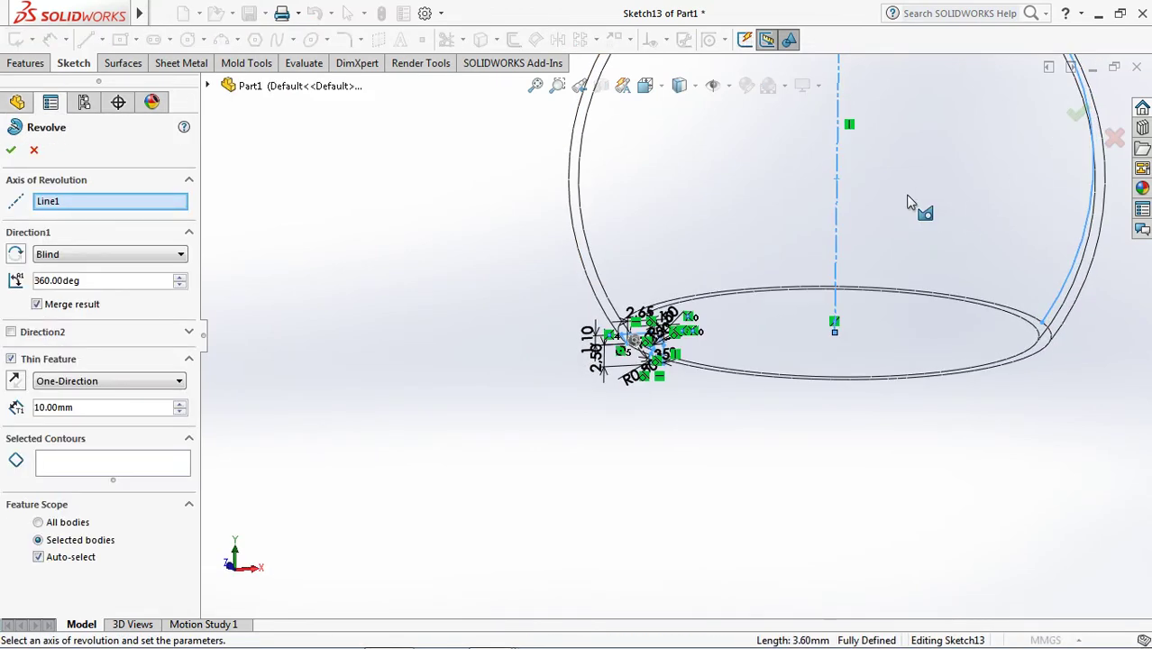
{"action": "left_click", "coordinate": [680, 85]}
{"action": "left_click", "coordinate": [686, 135]}
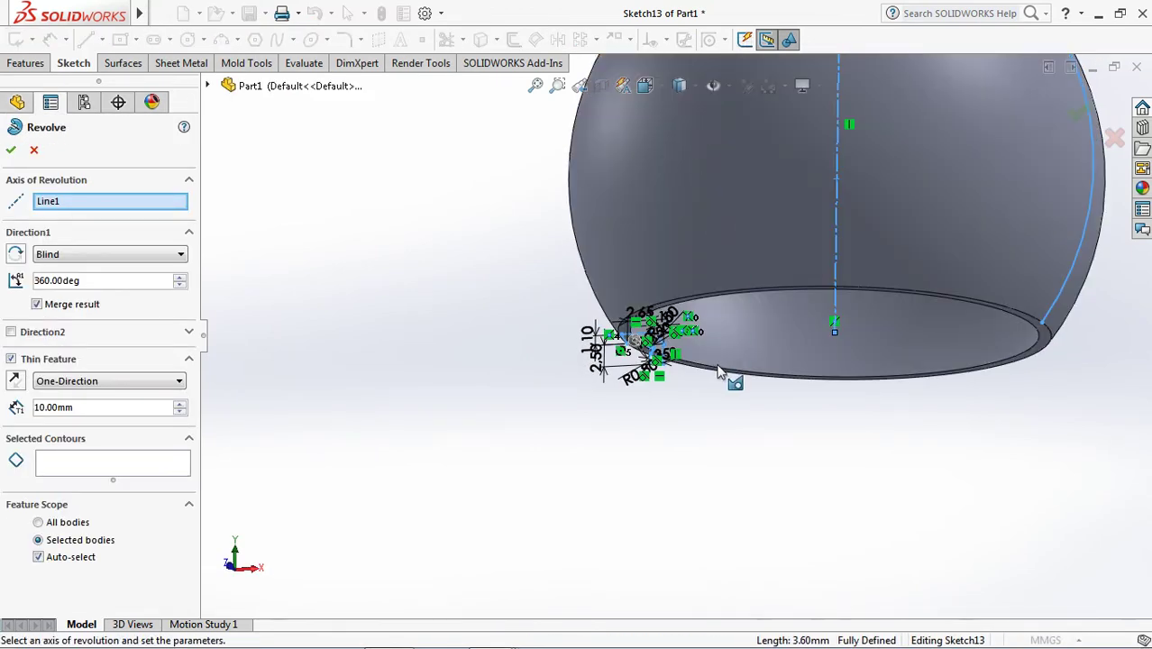
{"action": "scroll", "coordinate": [719, 371], "scroll_direction": "down", "scroll_amount": 3}
{"action": "scroll", "coordinate": [680, 346], "scroll_direction": "down", "scroll_amount": 3}
{"action": "left_click", "coordinate": [584, 347]}
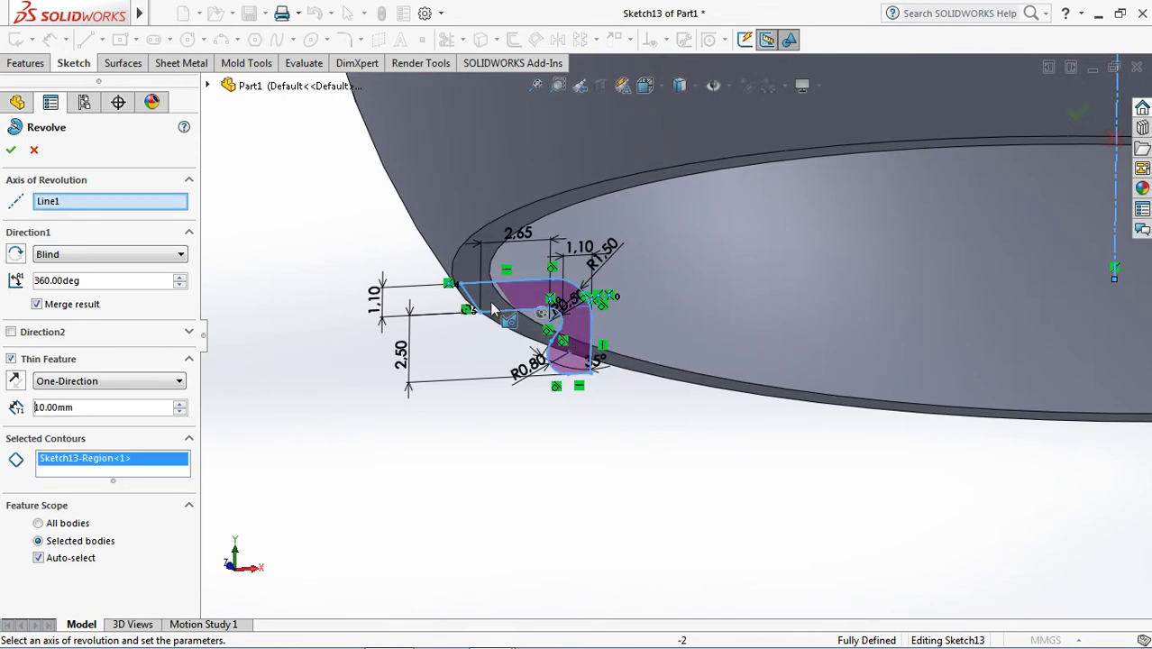
{"action": "scroll", "coordinate": [491, 306], "scroll_direction": "up", "scroll_amount": 3}
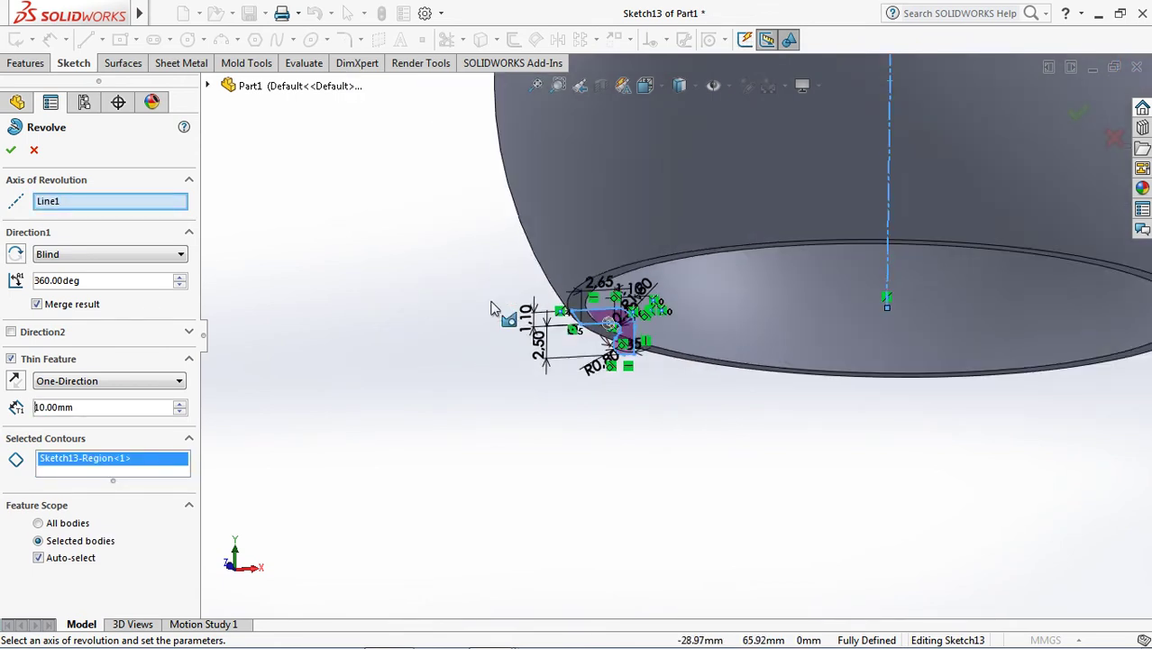
{"action": "left_click", "coordinate": [11, 150]}
{"action": "left_click", "coordinate": [11, 359]}
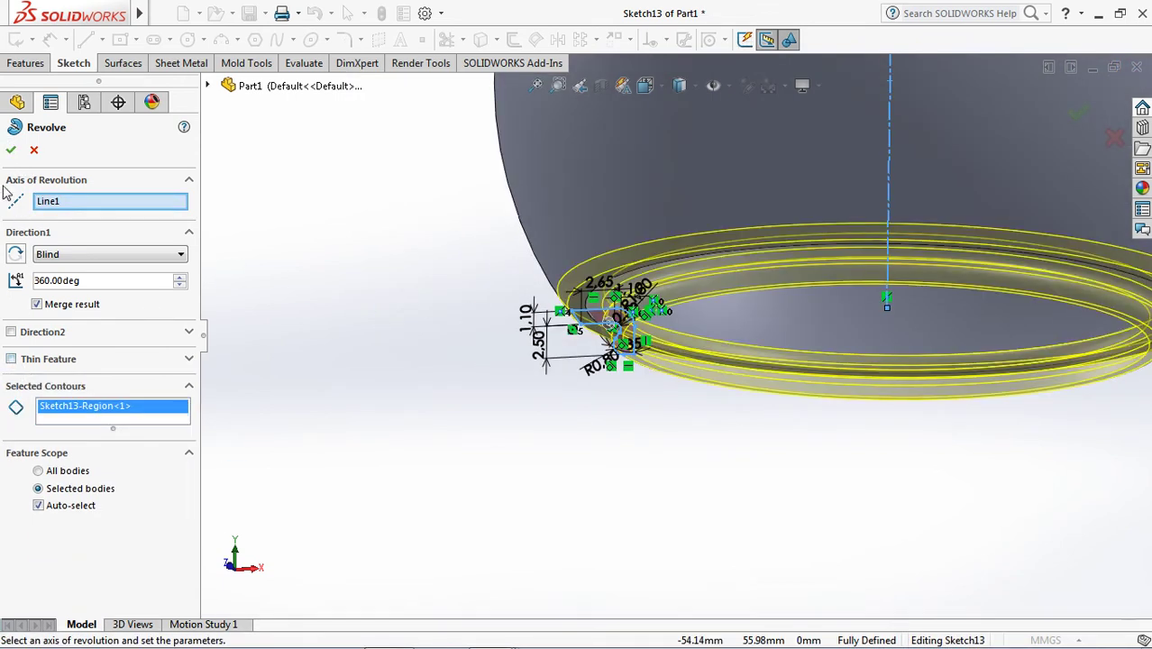
{"action": "left_click", "coordinate": [11, 149]}
- Round the lip's outer edge with a 1.5 mm fillet
{"action": "mouse_move", "coordinate": [703, 300]}
{"action": "middle_mouse_down"}
{"action": "mouse_move", "coordinate": [700, 352]}
{"action": "mouse_move", "coordinate": [689, 316]}
{"action": "middle_mouse_up"}
{"action": "left_click", "coordinate": [276, 44]}
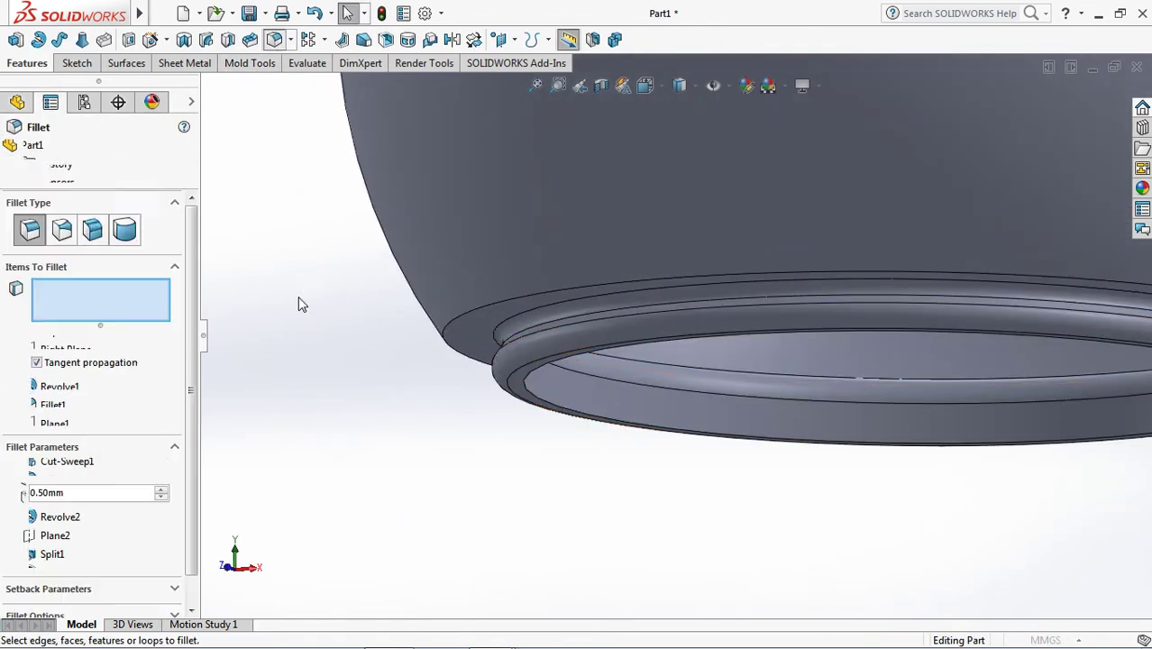
{"action": "left_click", "coordinate": [452, 332]}
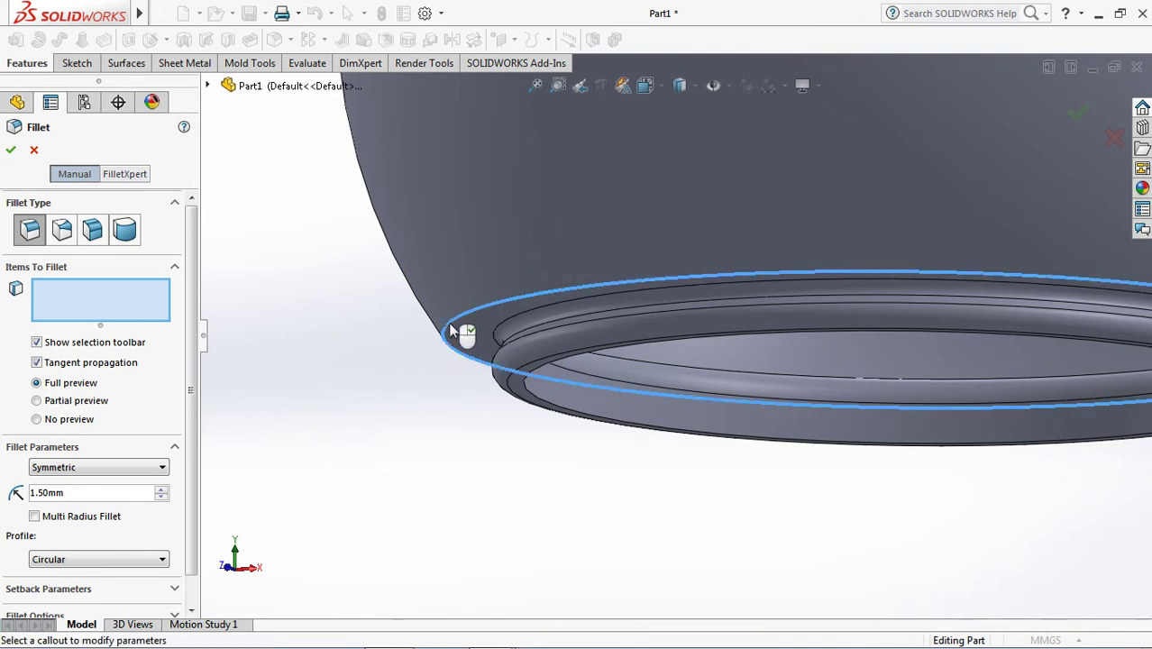
{"action": "left_click", "coordinate": [11, 149]}
{"action": "scroll", "coordinate": [414, 473], "scroll_direction": "up", "scroll_amount": 3}
{"action": "scroll", "coordinate": [419, 471], "scroll_direction": "up", "scroll_amount": 2}
{"action": "mouse_move", "coordinate": [419, 470]}
{"action": "middle_mouse_down"}
{"action": "mouse_move", "coordinate": [403, 519]}
{"action": "mouse_move", "coordinate": [469, 493]}
{"action": "middle_mouse_up"}
{"action": "scroll", "coordinate": [496, 469], "scroll_direction": "up", "scroll_amount": 3}
{"action": "scroll", "coordinate": [519, 197], "scroll_direction": "down", "scroll_amount": 1}
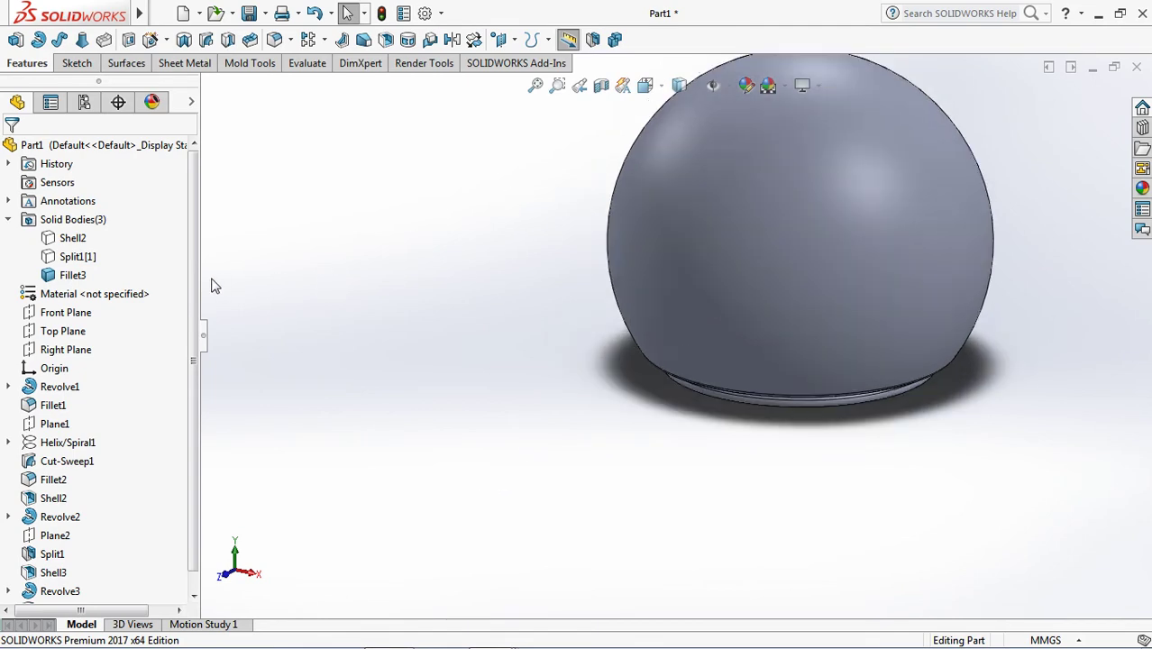
- Show the lower bulb body, view it from the front, and briefly check a section view
{"action": "left_click", "coordinate": [77, 256]}
{"action": "left_click", "coordinate": [167, 231]}
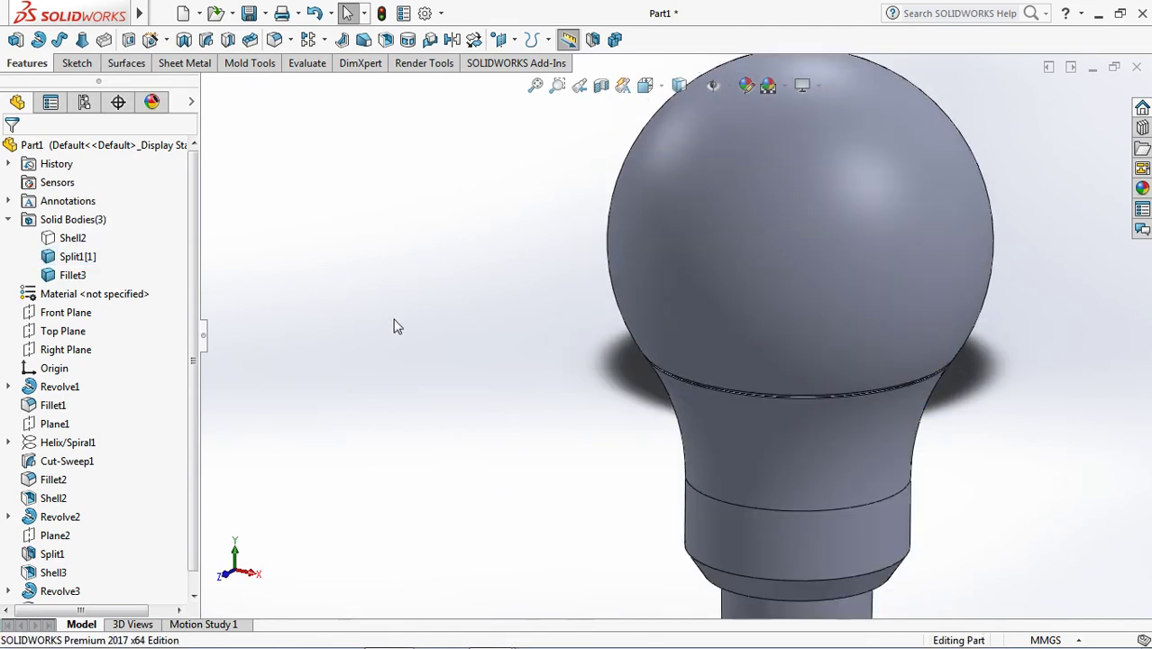
{"action": "left_click", "coordinate": [645, 84]}
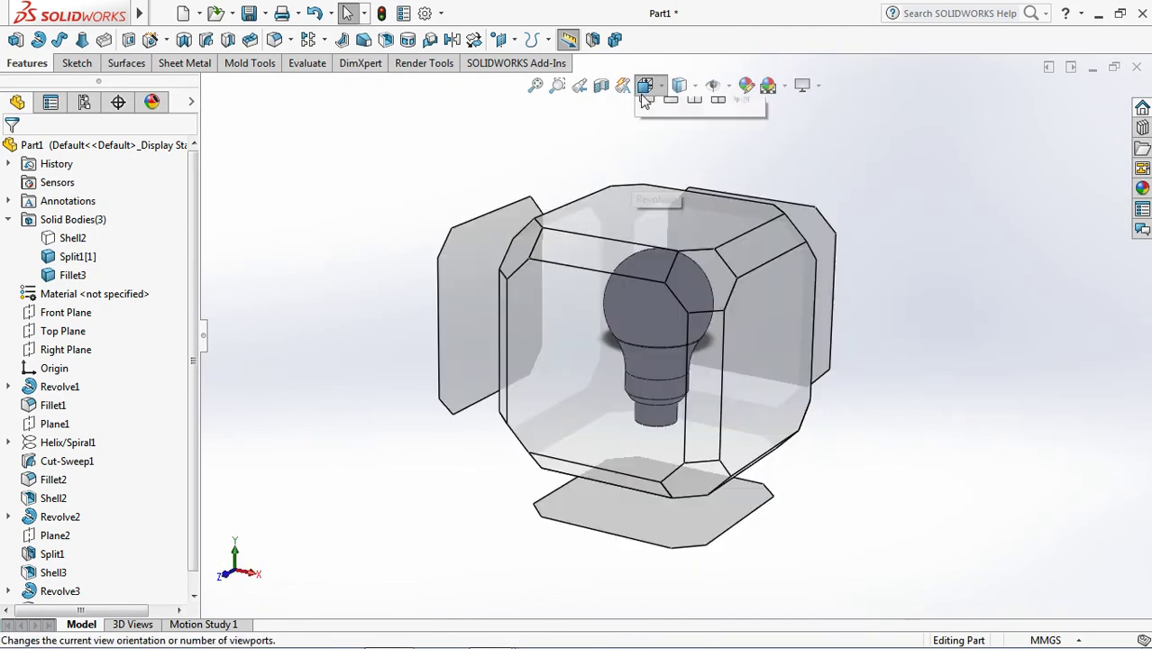
{"action": "left_click", "coordinate": [675, 158]}
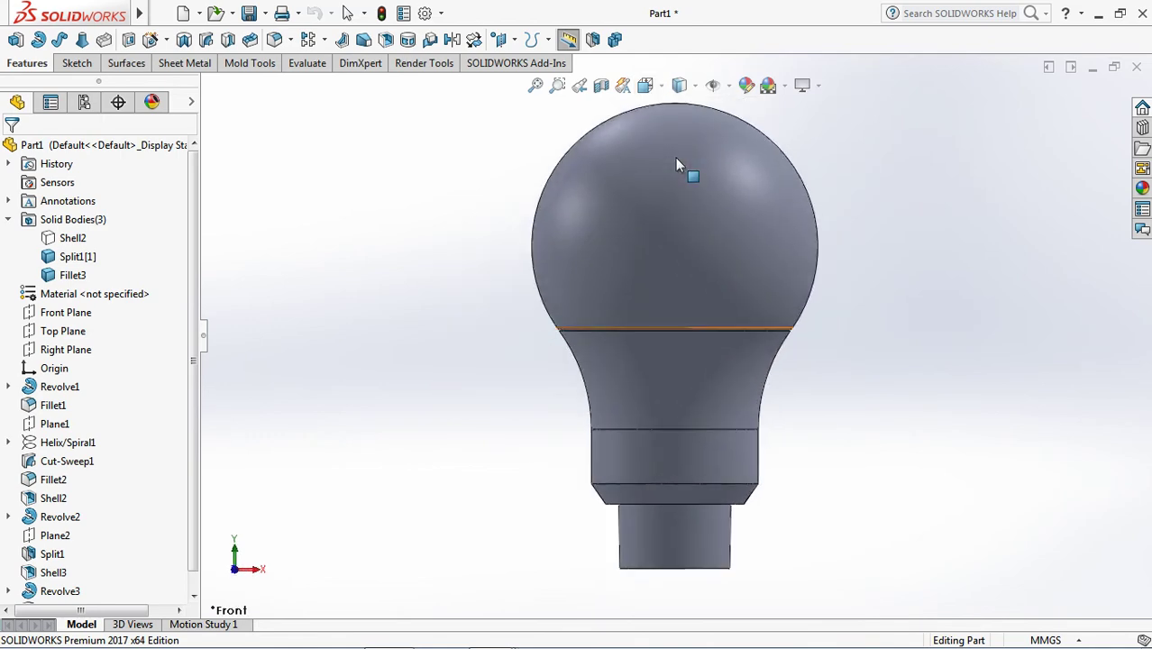
{"action": "left_click", "coordinate": [601, 91]}
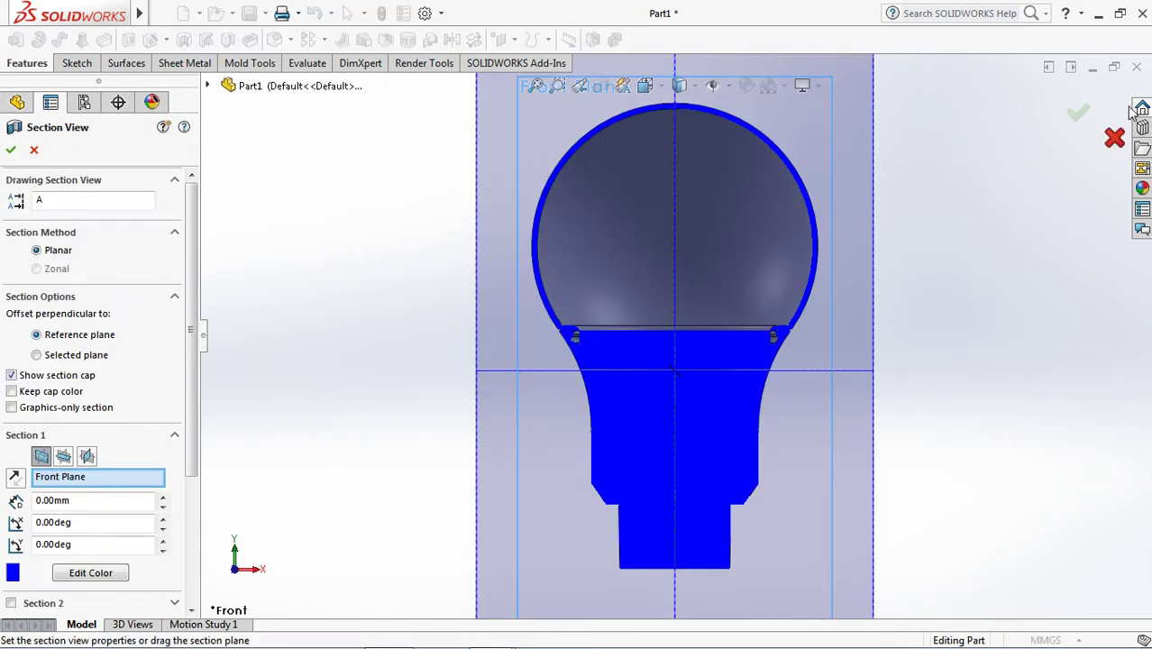
{"action": "left_click", "coordinate": [1078, 112]}
{"action": "scroll", "coordinate": [601, 329], "scroll_direction": "down", "scroll_amount": 5}
{"action": "scroll", "coordinate": [604, 332], "scroll_direction": "up", "scroll_amount": 5}
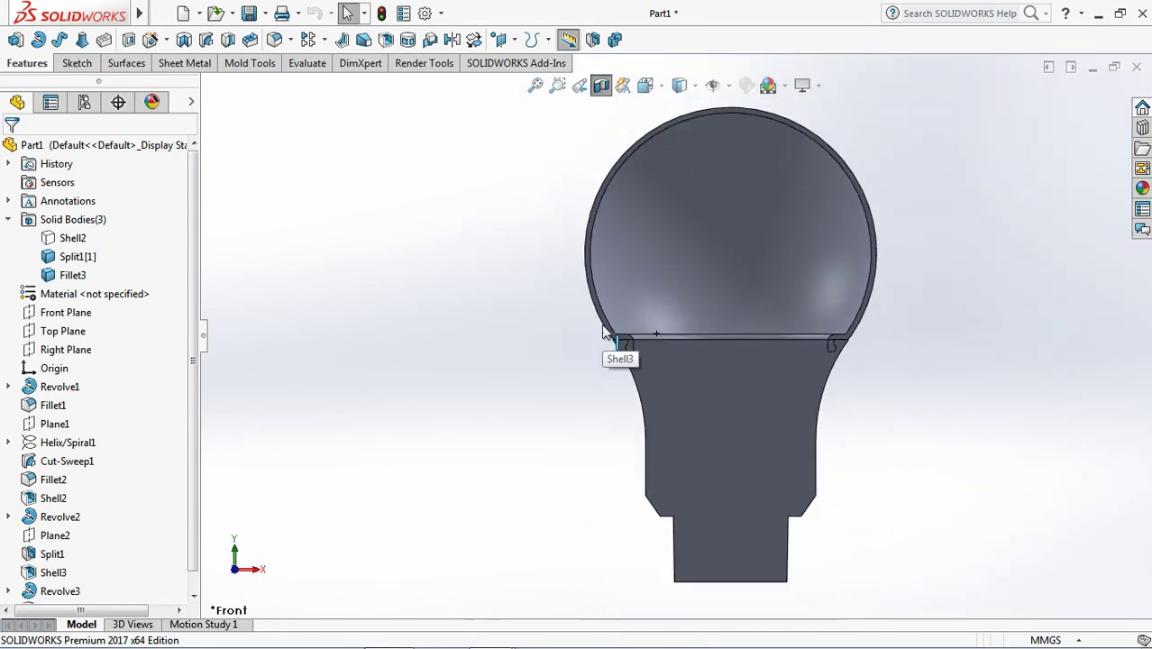
{"action": "left_click", "coordinate": [602, 85]}
- Hide the globe body Fillet3 so only the base remains
{"action": "left_click", "coordinate": [72, 275]}
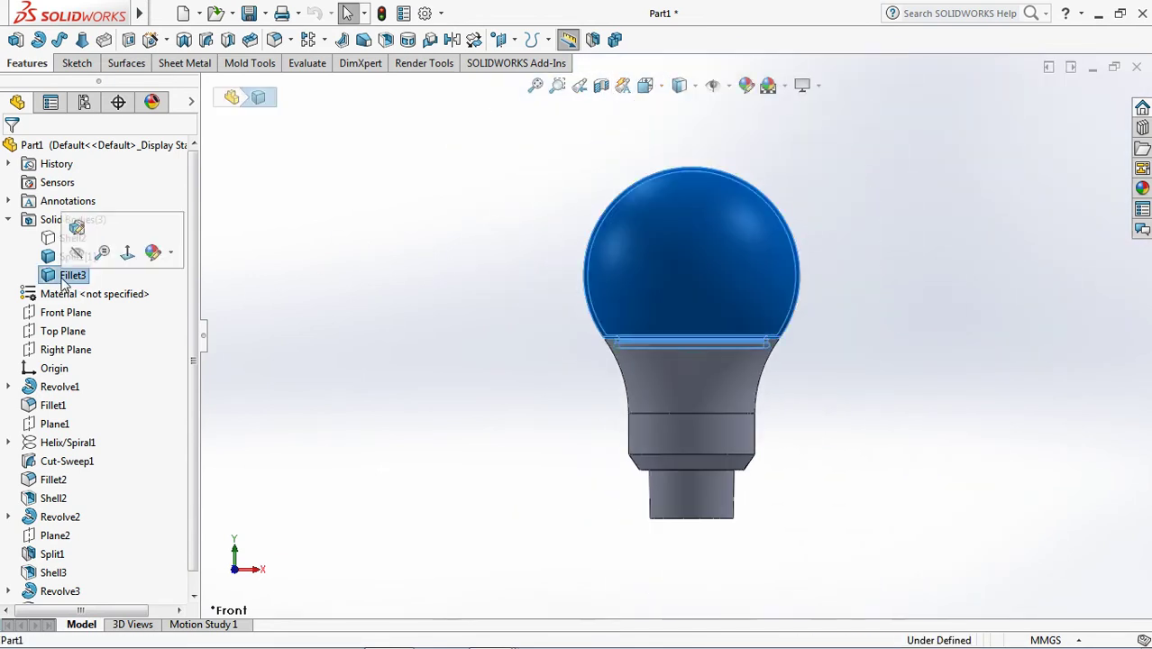
{"action": "left_click", "coordinate": [72, 227]}
{"action": "mouse_move", "coordinate": [389, 301]}
{"action": "middle_mouse_down"}
{"action": "mouse_move", "coordinate": [448, 370]}
{"action": "mouse_move", "coordinate": [442, 394]}
{"action": "middle_mouse_up"}
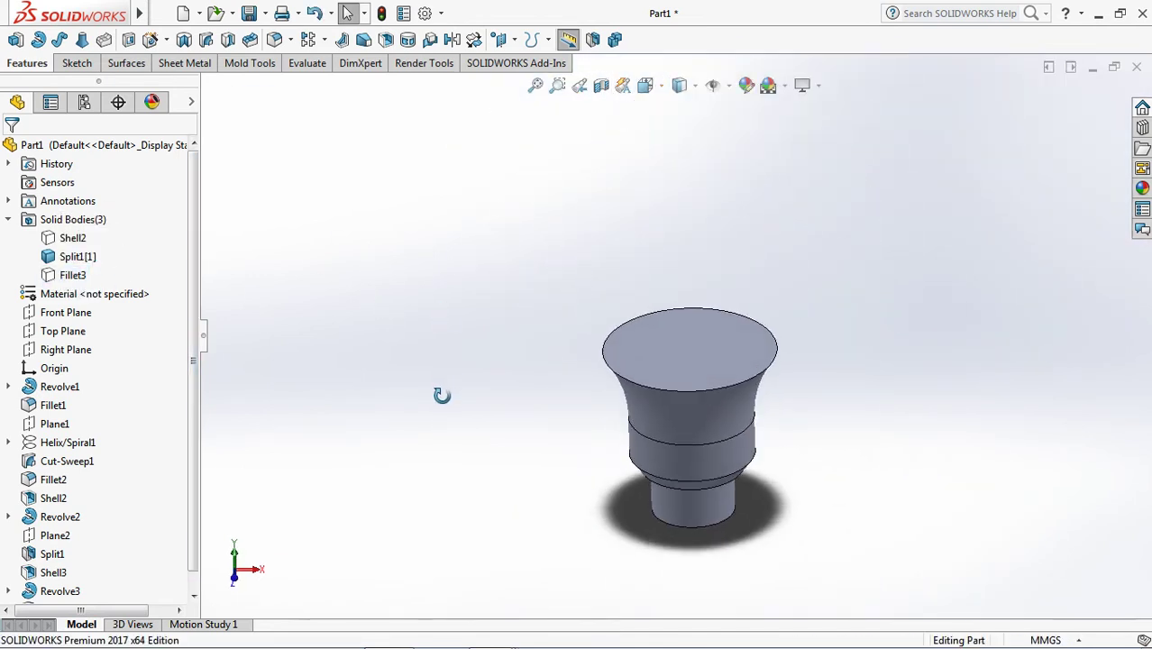
{"action": "left_click", "coordinate": [385, 42]}
- Select the base's top face as the face to remove in the 1.10 mm shell
{"action": "left_click", "coordinate": [690, 368]}
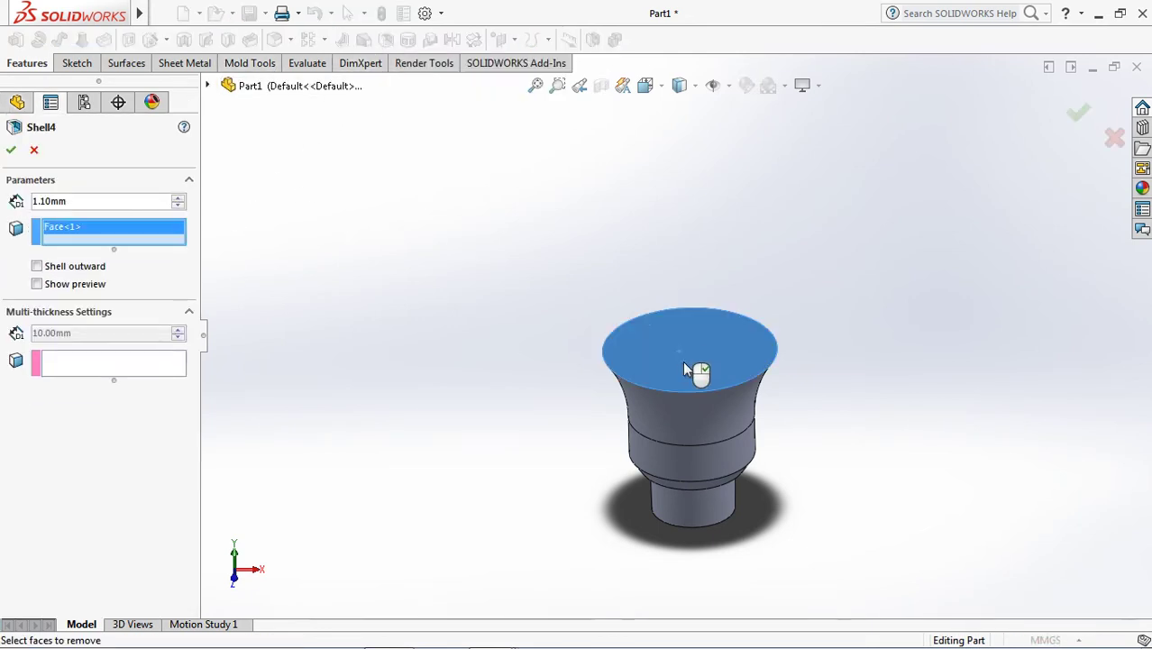
{"action": "middle_click_drag", "start_coordinate": [690, 368], "coordinate": [766, 478]}
{"action": "scroll", "coordinate": [772, 486], "scroll_direction": "down", "scroll_amount": 3}
{"action": "scroll", "coordinate": [775, 458], "scroll_direction": "up", "scroll_amount": 1}
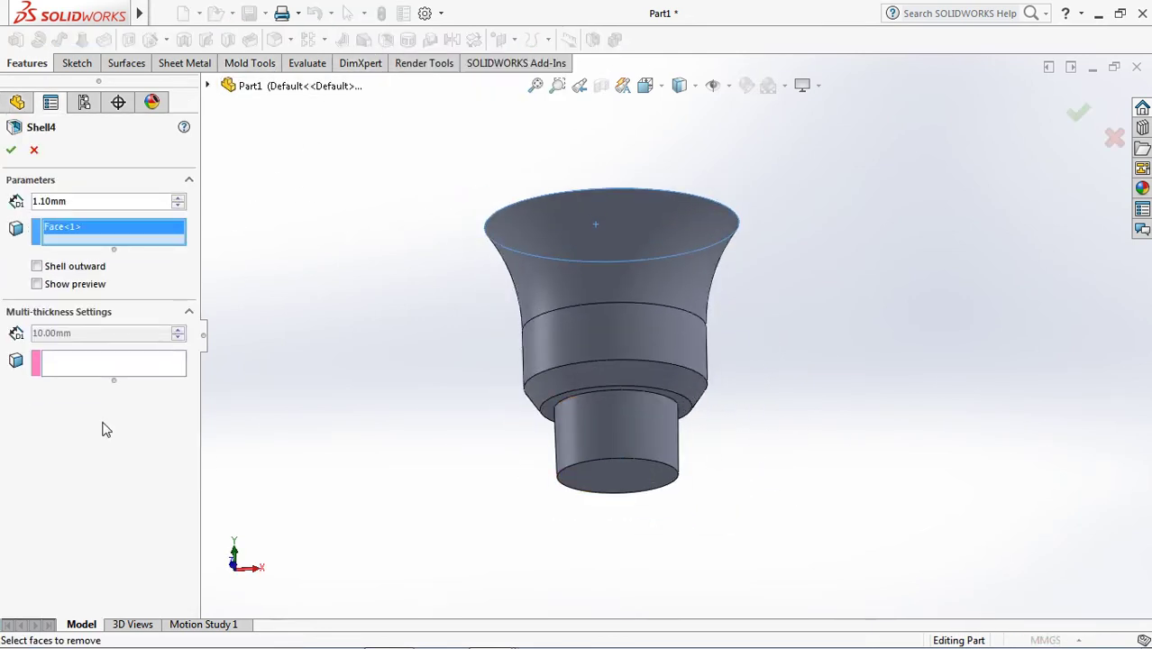
- Thicken the bottom, ring and cylinder side faces to 2.75 mm and apply the shell
{"action": "left_click", "coordinate": [63, 365]}
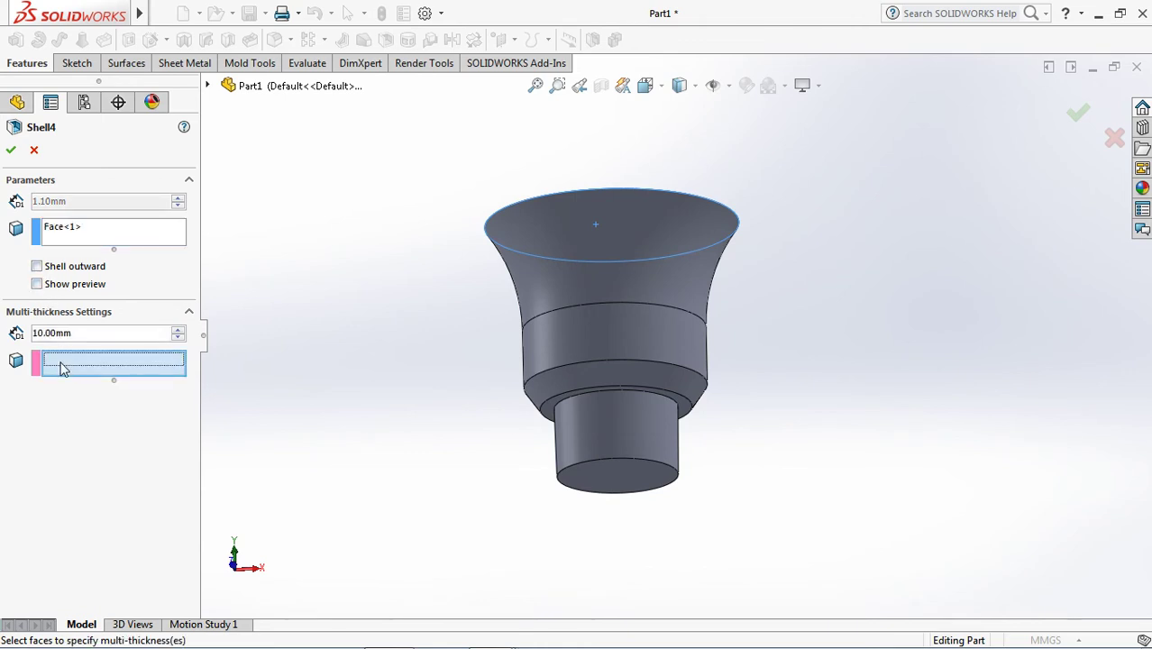
{"action": "left_click", "coordinate": [628, 485]}
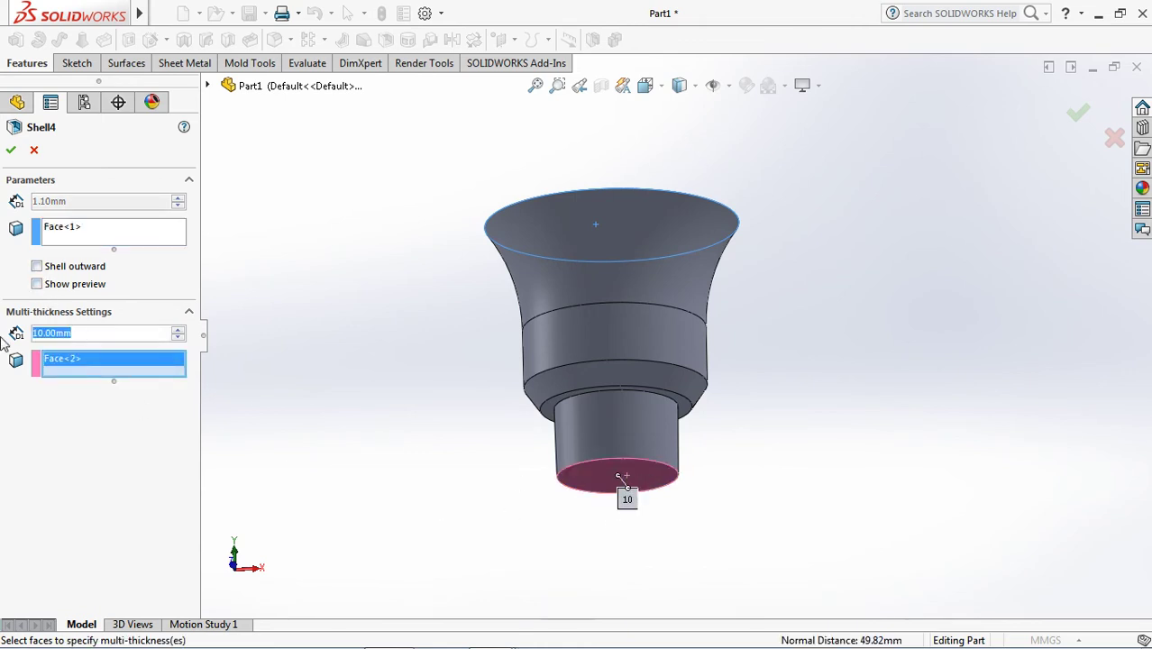
{"action": "type", "text": "2"}
{"action": "key", "text": "Return"}
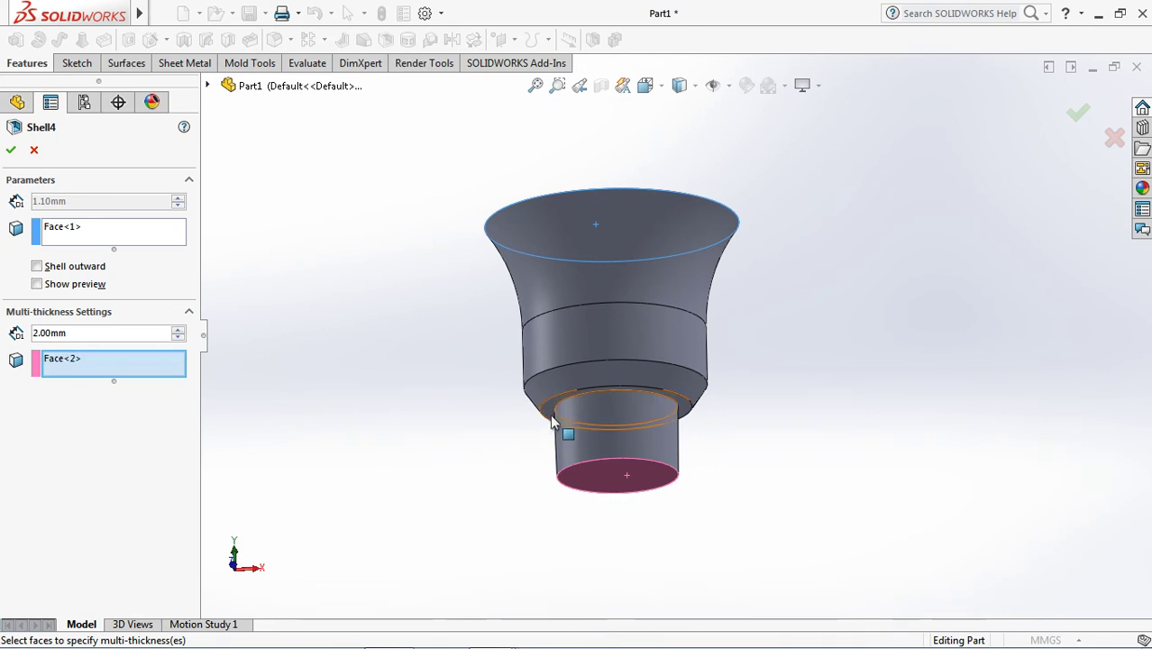
{"action": "left_click", "coordinate": [552, 417]}
{"action": "left_click", "coordinate": [585, 454]}
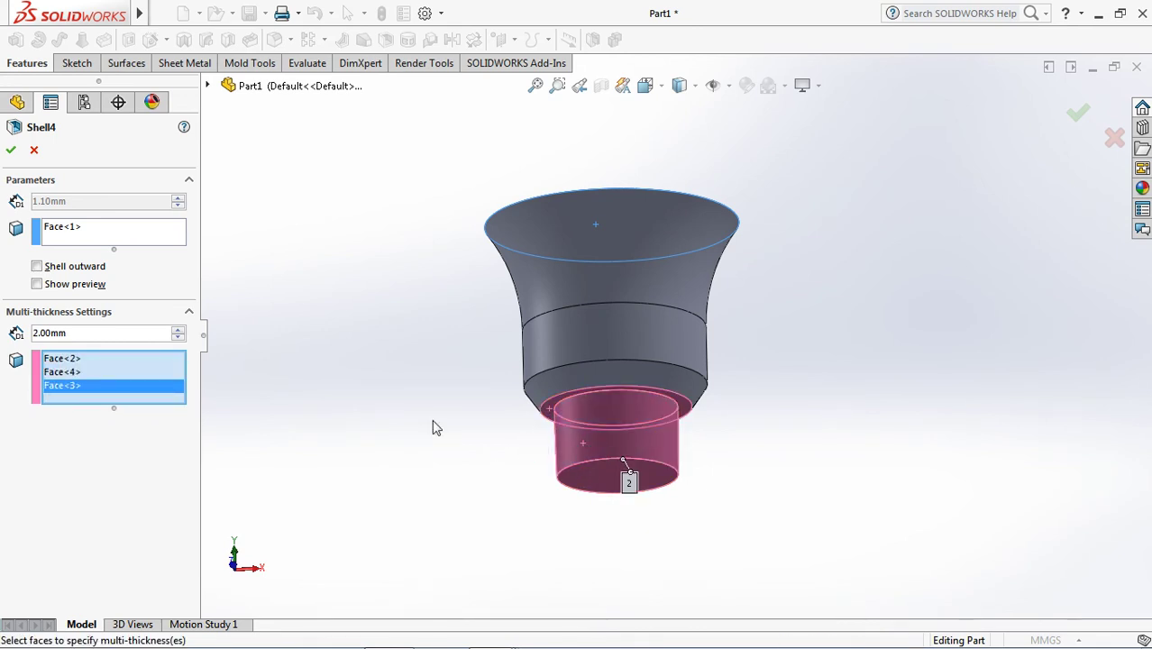
{"action": "type", "text": "2.75"}
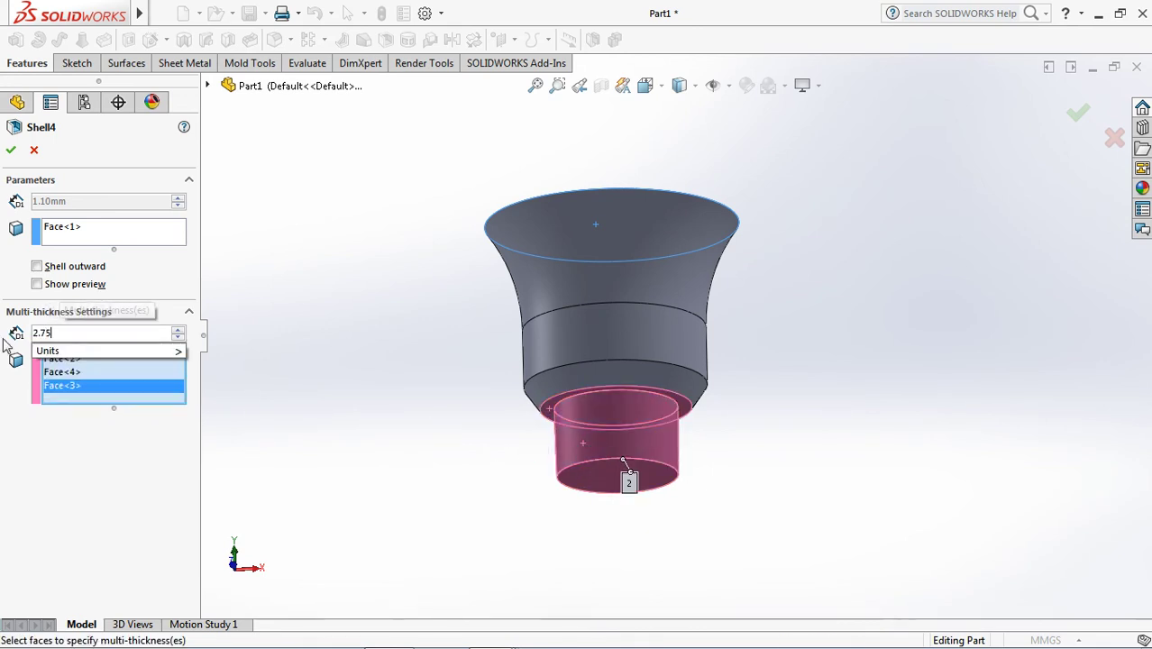
{"action": "key", "text": "Return"}
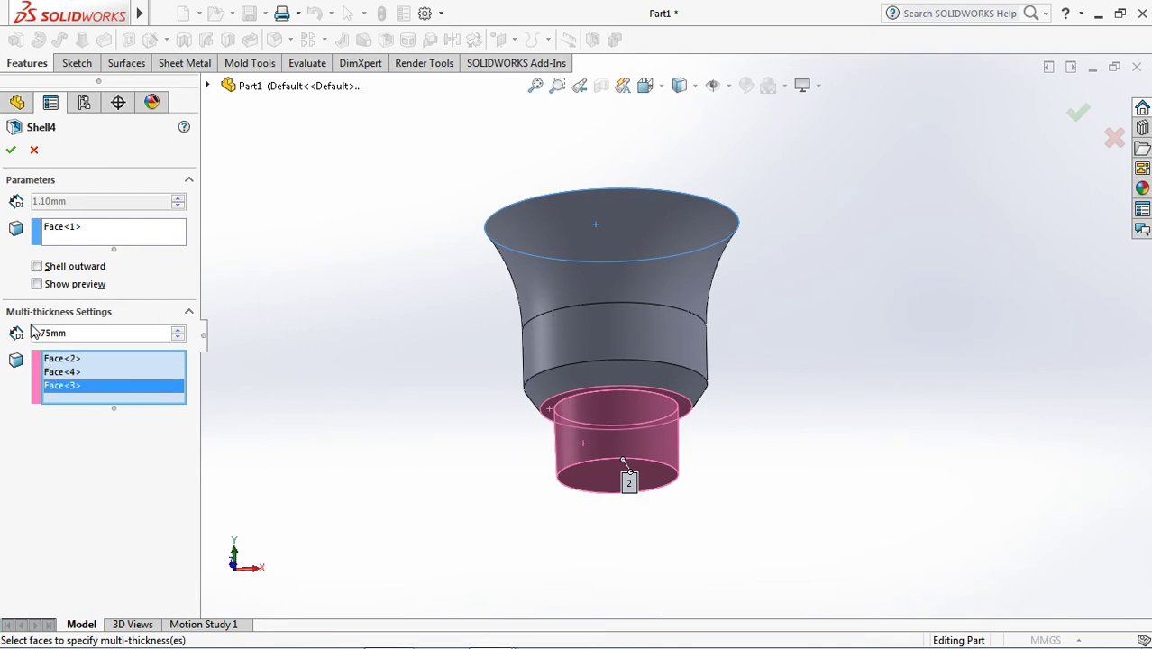
{"action": "left_click", "coordinate": [11, 153]}
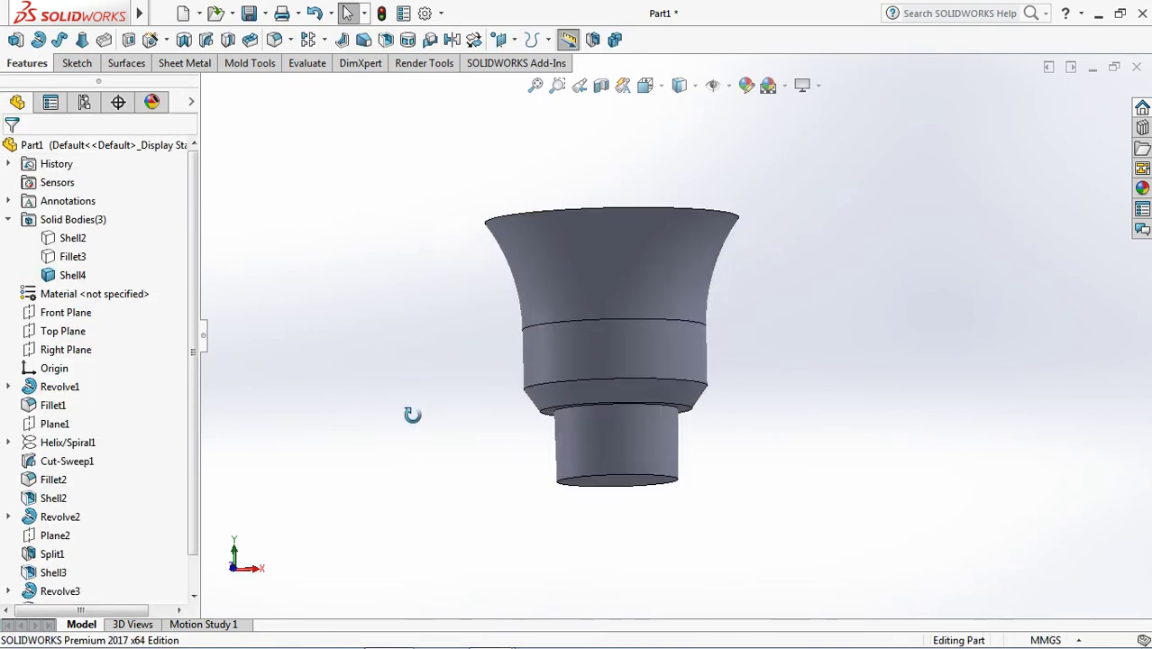
- Check the hollowed base in section view, then view the part from below
{"action": "left_click", "coordinate": [601, 85]}
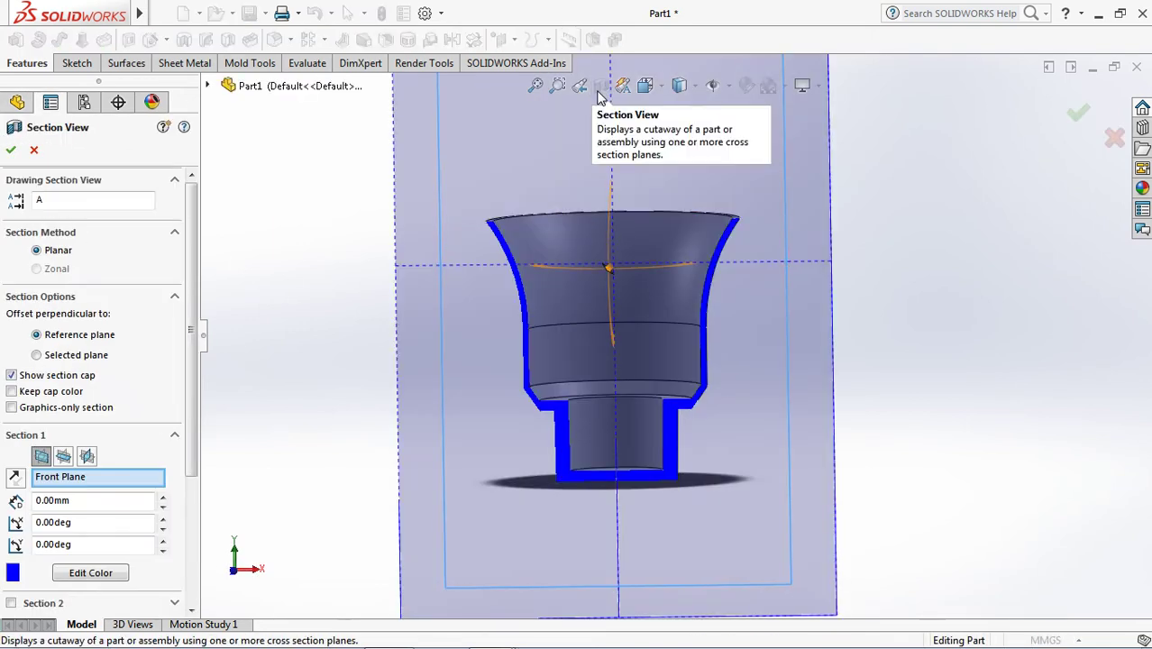
{"action": "left_click", "coordinate": [1082, 119]}
{"action": "scroll", "coordinate": [634, 453], "scroll_direction": "down", "scroll_amount": 3}
{"action": "scroll", "coordinate": [634, 459], "scroll_direction": "up", "scroll_amount": 3}
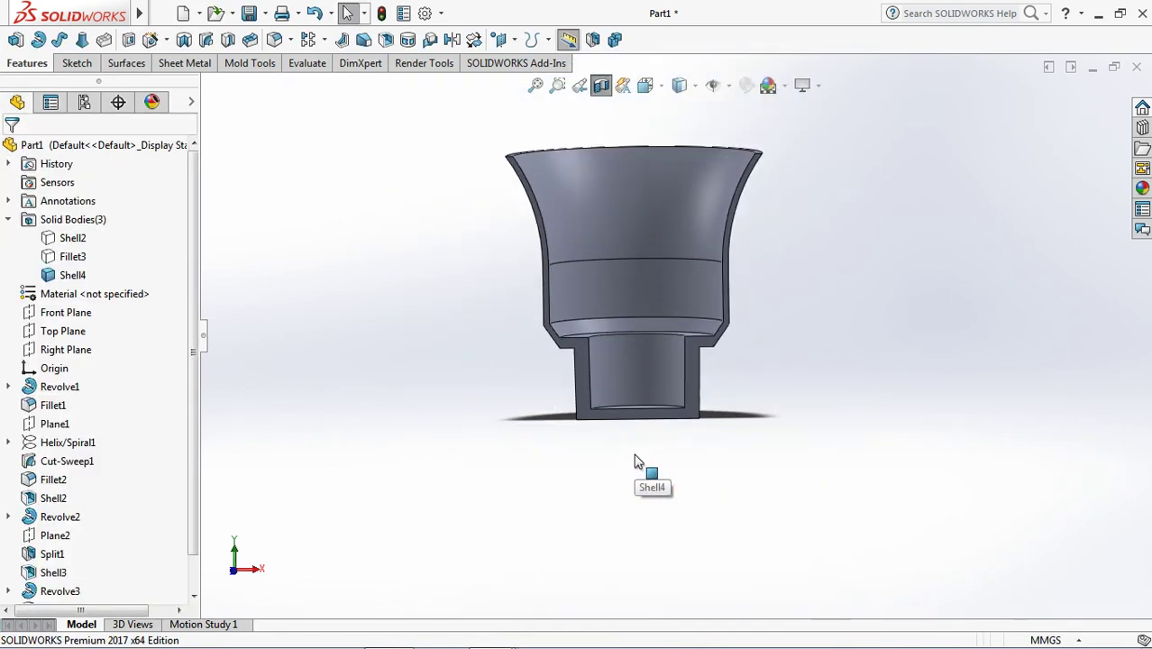
{"action": "scroll", "coordinate": [704, 359], "scroll_direction": "up", "scroll_amount": 1}
{"action": "middle_click_drag", "start_coordinate": [703, 359], "coordinate": [689, 216]}
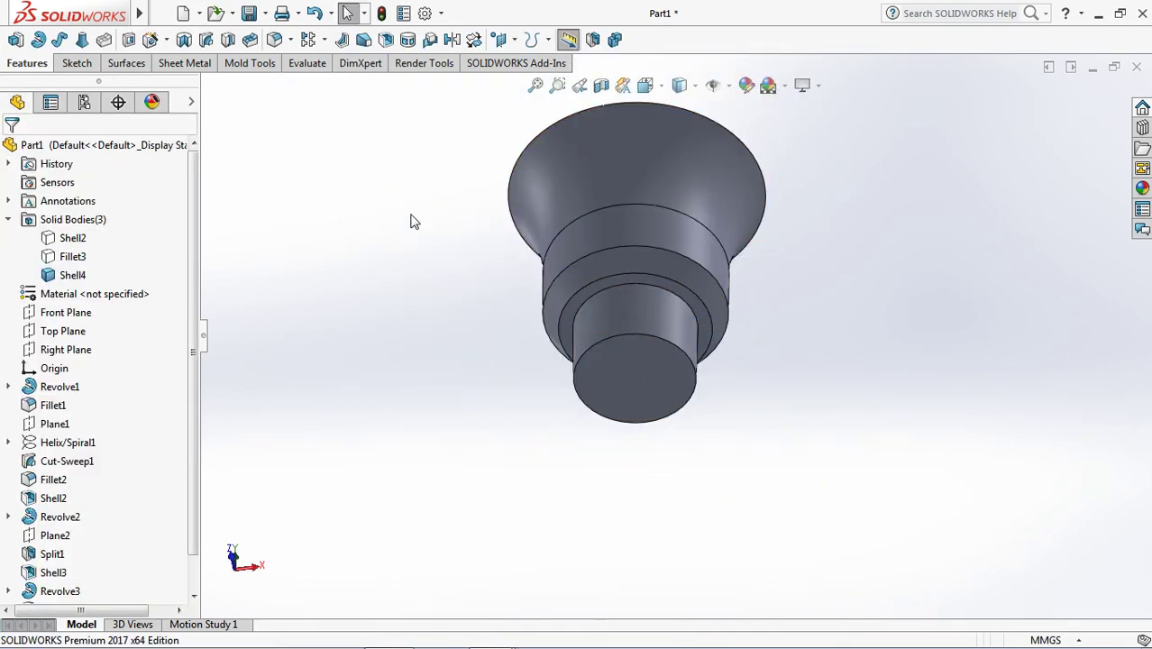
- Start a sketch on the bottom face, view it head-on, and convert the inner circle edge
{"action": "left_click", "coordinate": [128, 41]}
{"action": "left_click", "coordinate": [674, 397]}
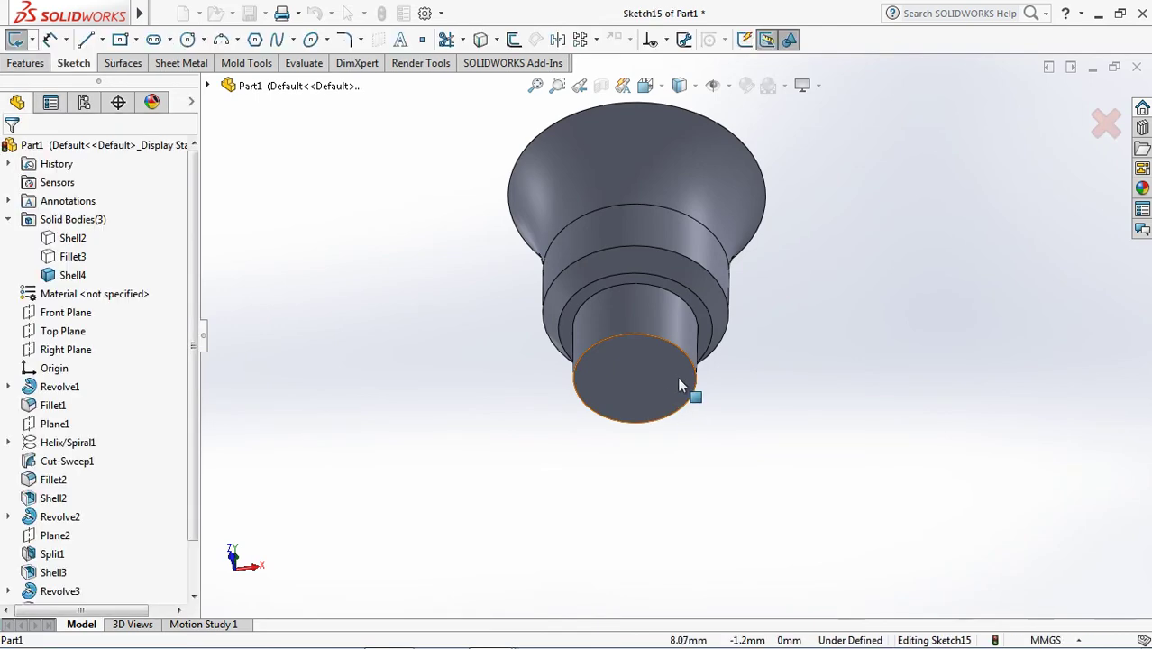
{"action": "left_click", "coordinate": [645, 86]}
{"action": "left_click", "coordinate": [733, 181]}
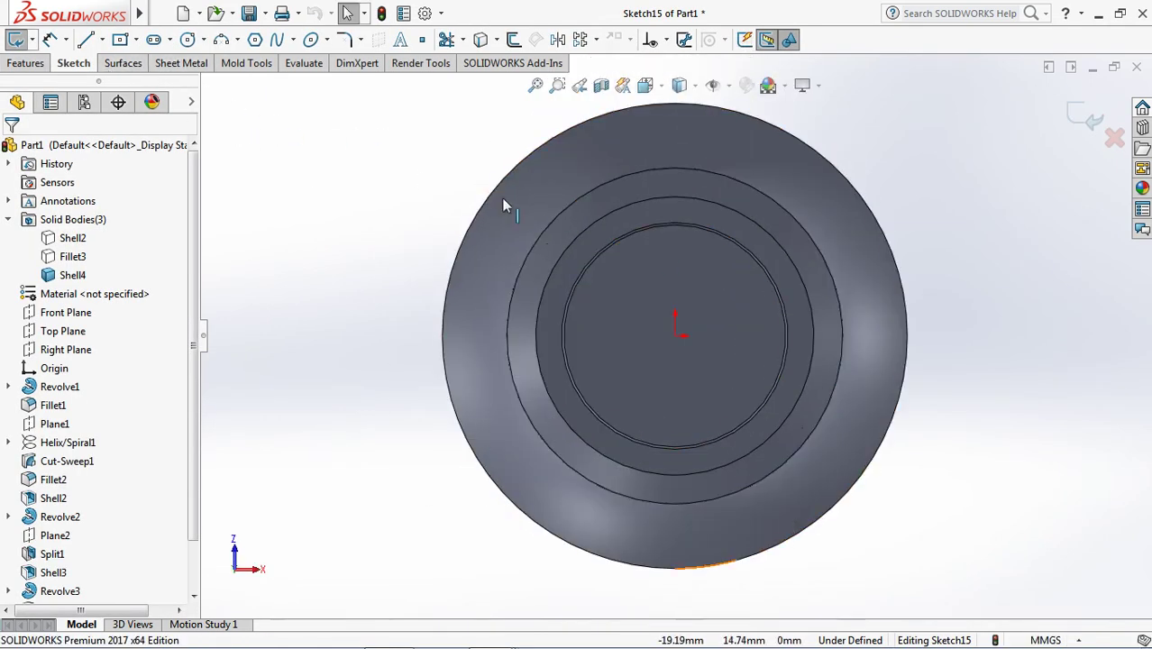
{"action": "left_click", "coordinate": [610, 238]}
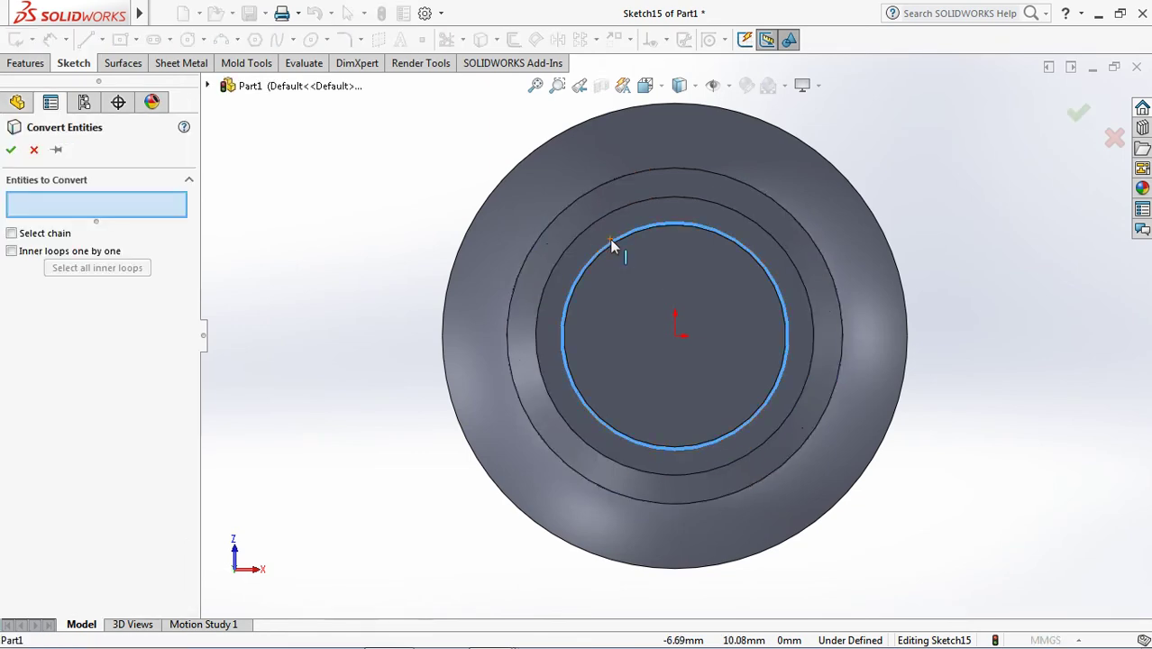
{"action": "left_click", "coordinate": [14, 148]}
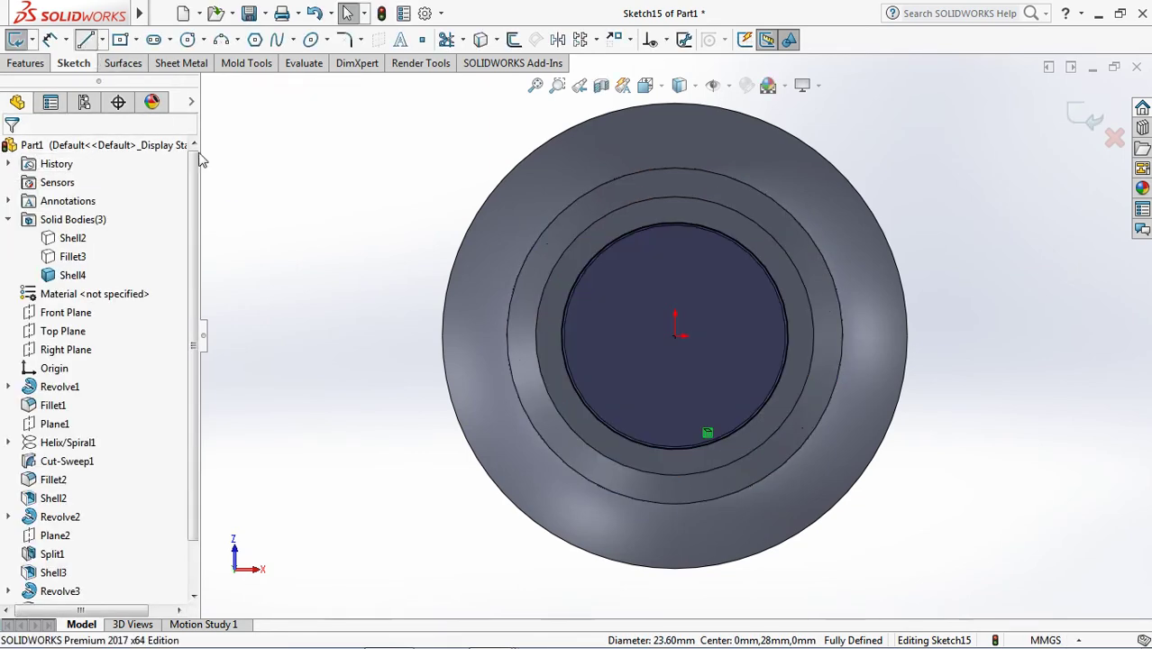
- Draw two radial lines from the circle to the centre to form the wedge sides
{"action": "left_click", "coordinate": [601, 248]}
{"action": "left_click", "coordinate": [674, 336]}
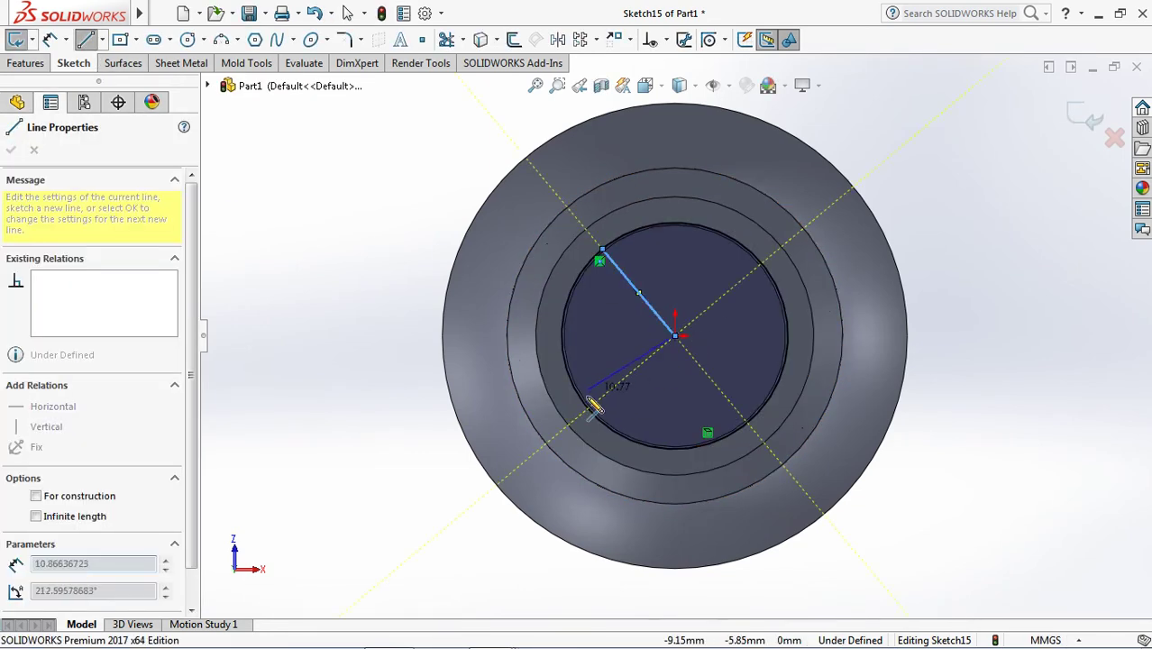
{"action": "left_click", "coordinate": [589, 405]}
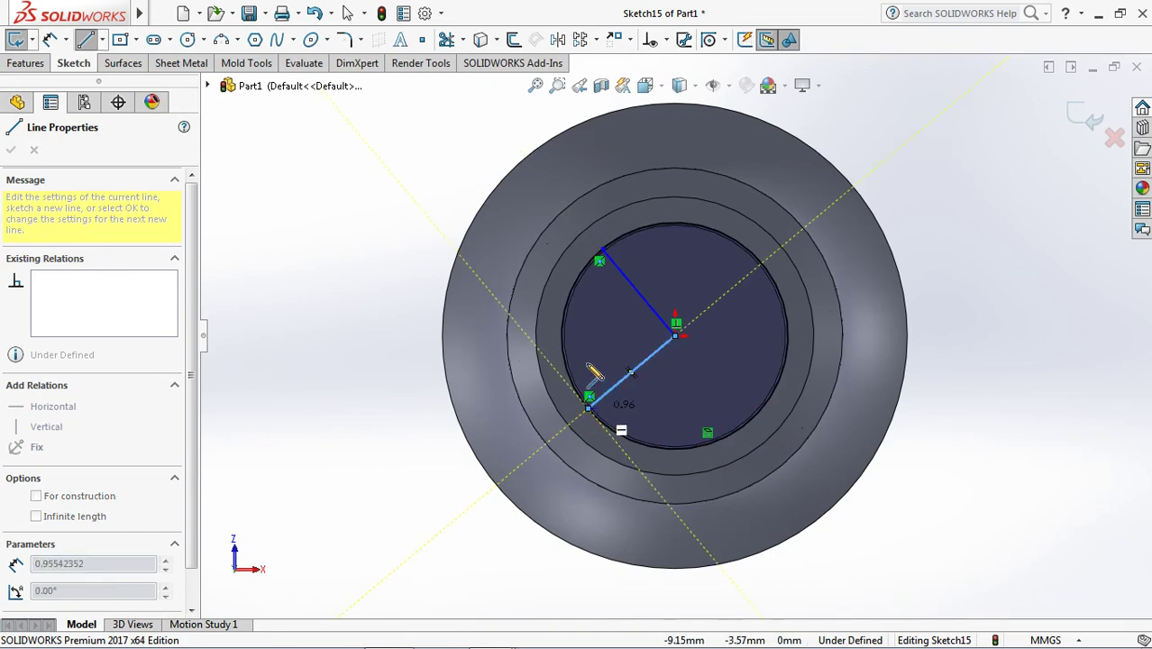
{"action": "right_click", "coordinate": [437, 206]}
{"action": "left_click", "coordinate": [475, 206]}
- Make the outer endpoints of the two radial lines vertical to each other
{"action": "left_click", "coordinate": [666, 39]}
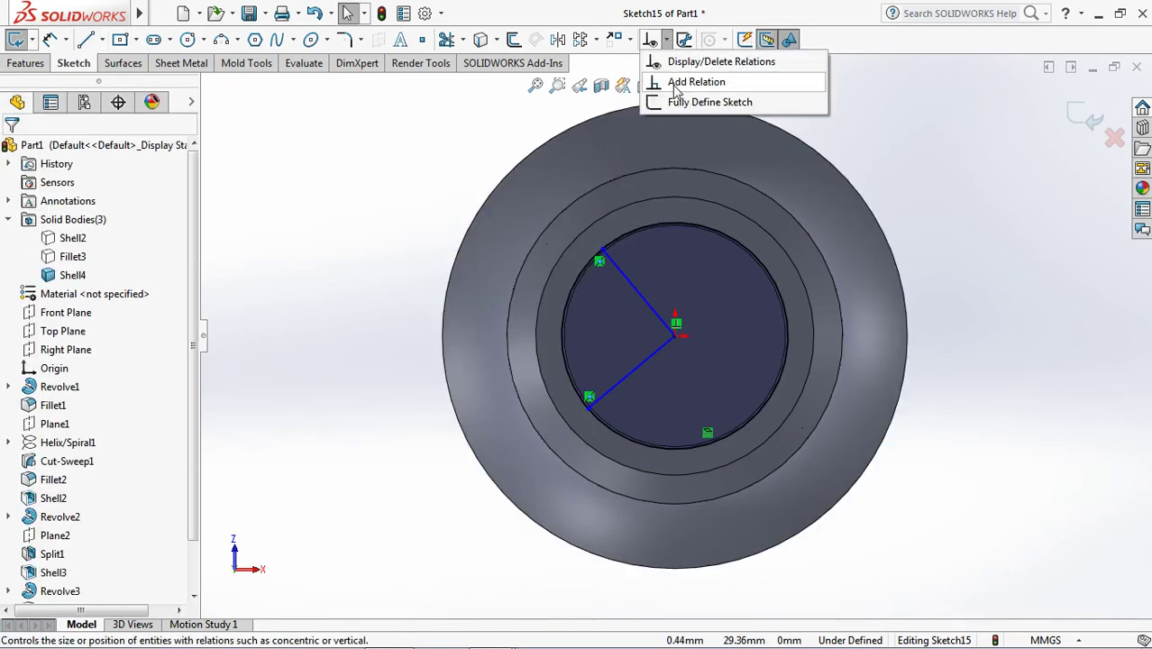
{"action": "left_click", "coordinate": [694, 82]}
{"action": "left_click", "coordinate": [642, 298]}
{"action": "left_click", "coordinate": [652, 354]}
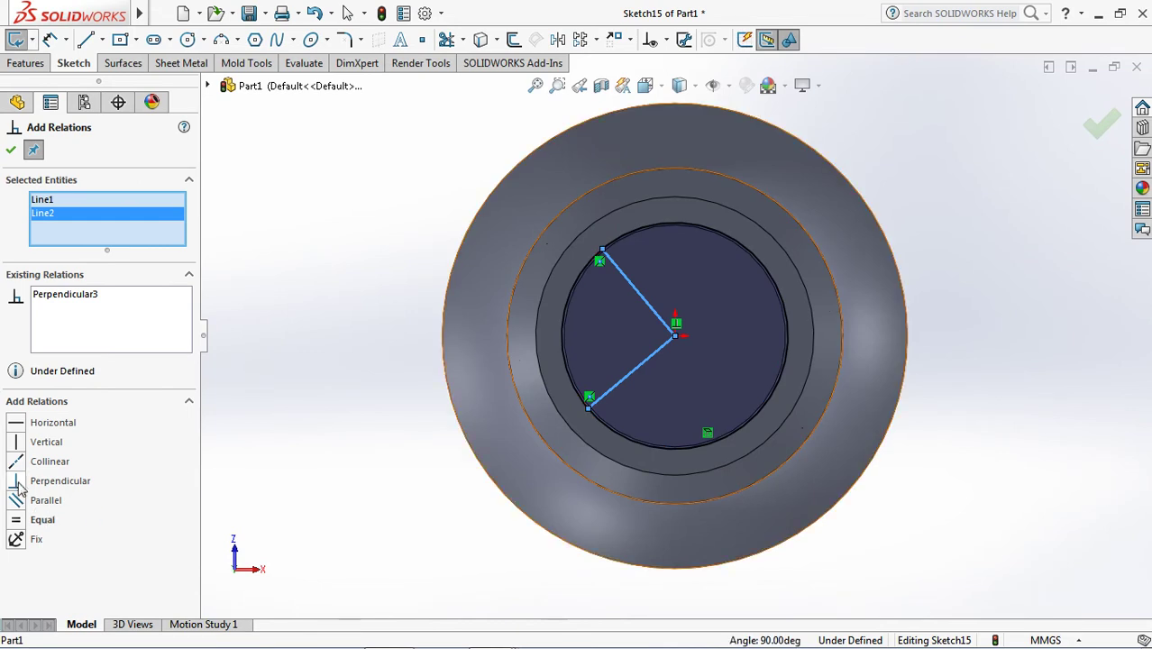
{"action": "left_click", "coordinate": [589, 408]}
{"action": "left_click", "coordinate": [603, 252]}
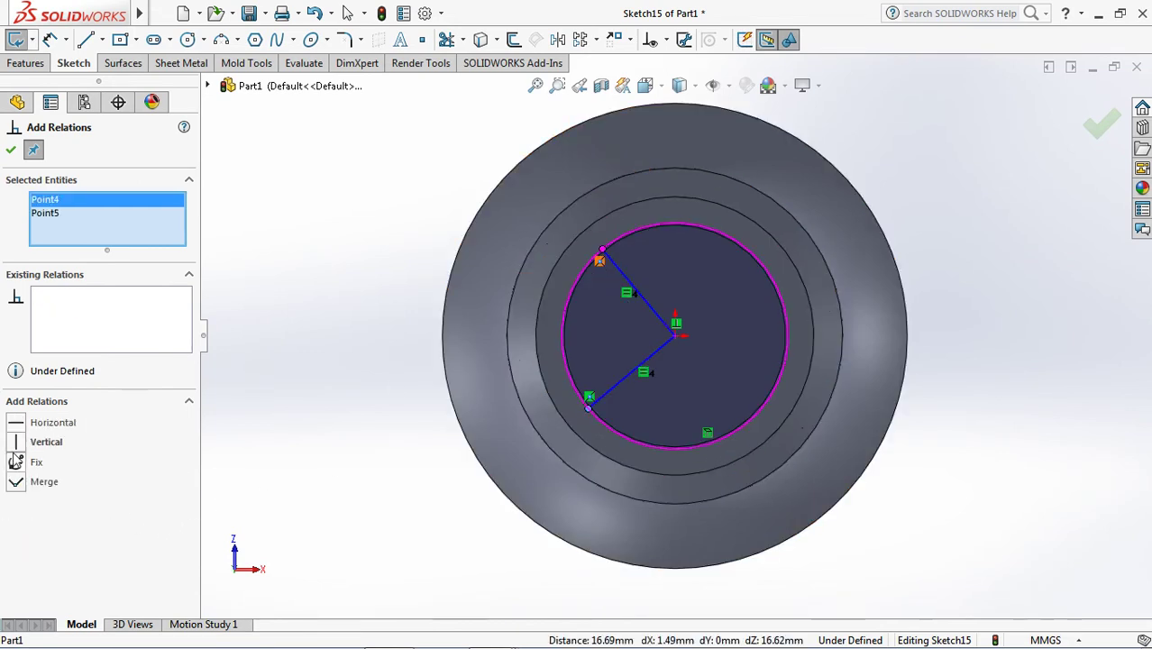
{"action": "left_click", "coordinate": [20, 442]}
{"action": "left_click", "coordinate": [11, 150]}
- Trim away the right part of the circle to close the wedge profile
{"action": "left_click", "coordinate": [446, 39]}
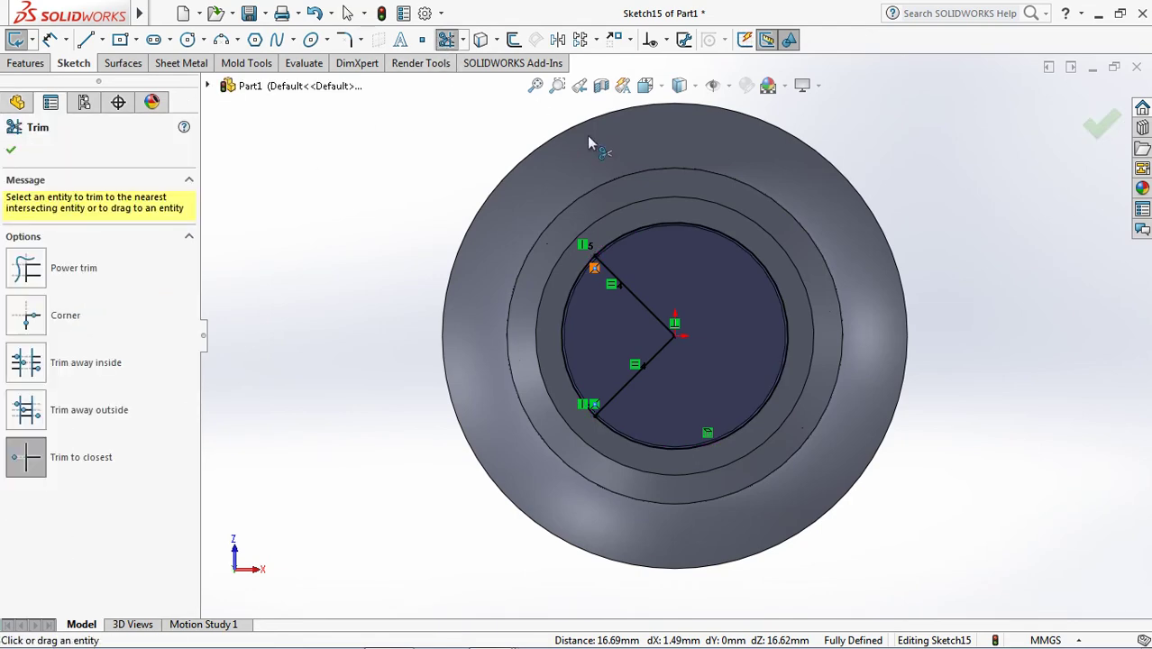
{"action": "left_click", "coordinate": [655, 224]}
{"action": "left_click", "coordinate": [1096, 133]}
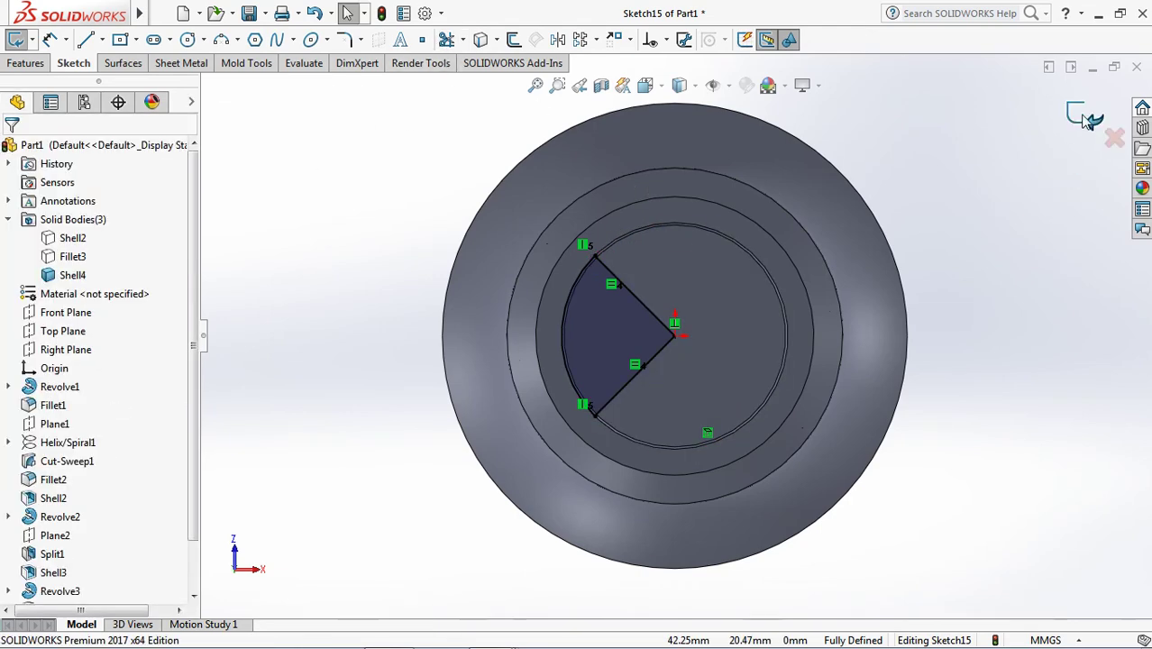
- Extrude-cut the wedge 5 mm deep, then view the end face slightly tilted
{"action": "key", "text": "s"}
{"action": "left_click", "coordinate": [990, 160]}
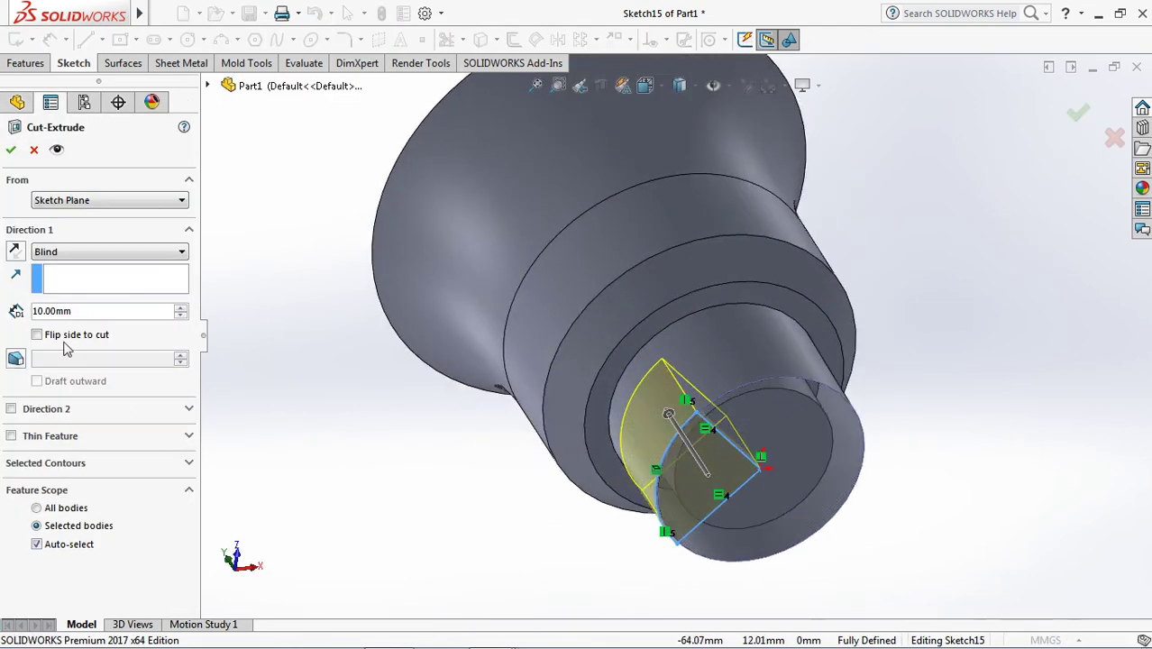
{"action": "type", "text": "5"}
{"action": "left_click", "coordinate": [11, 149]}
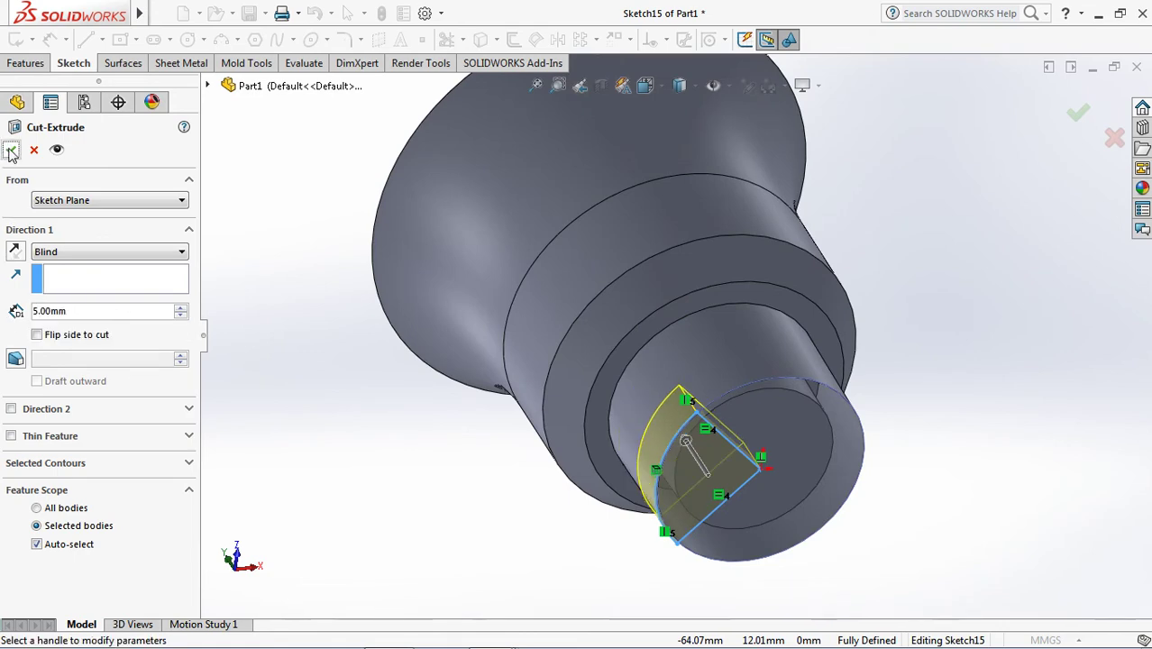
{"action": "key", "text": "ctrl+6"}
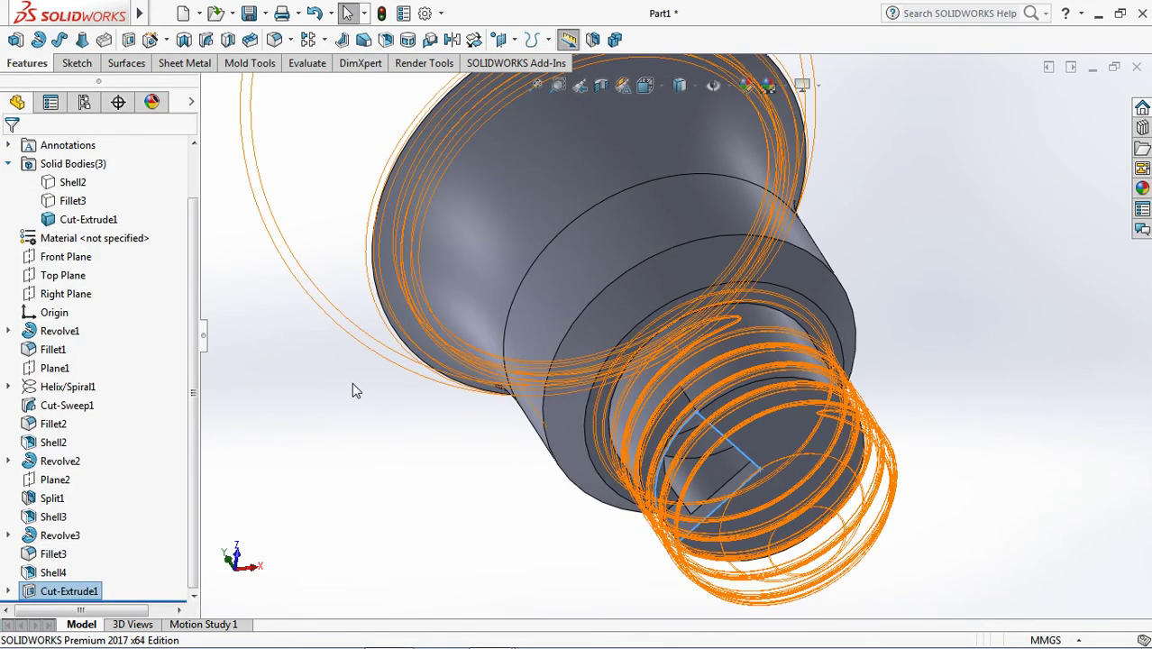
{"action": "left_click", "coordinate": [354, 440]}
{"action": "mouse_move", "coordinate": [354, 440]}
{"action": "middle_mouse_down"}
{"action": "mouse_move", "coordinate": [386, 469]}
{"action": "mouse_move", "coordinate": [342, 396]}
{"action": "middle_mouse_up"}
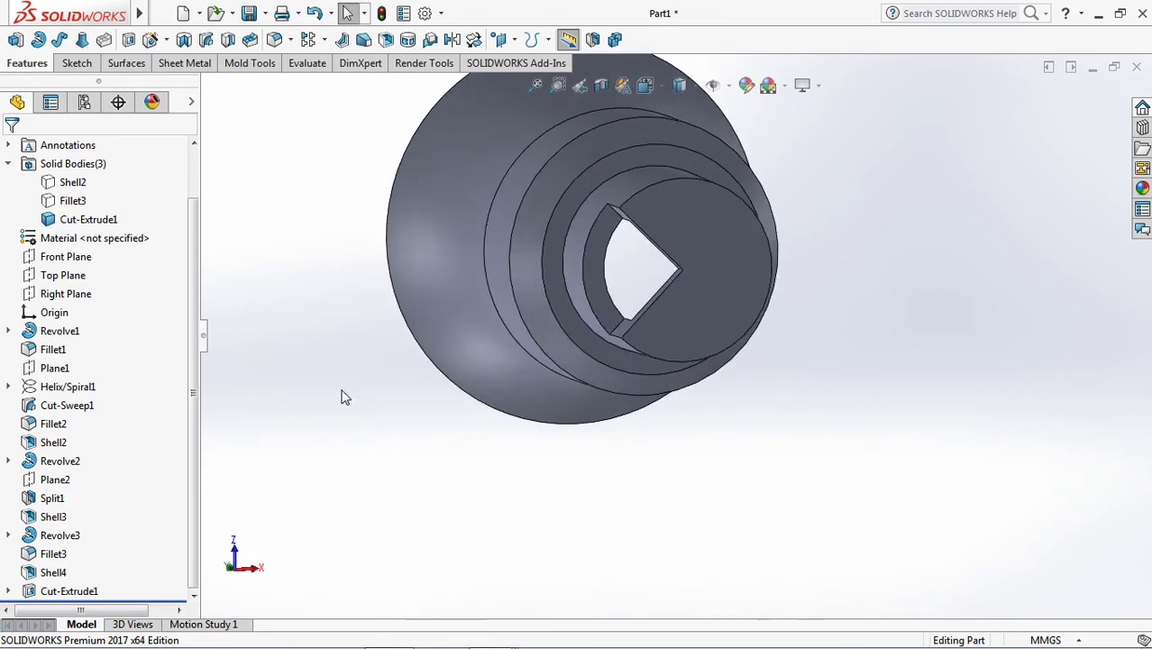
- Start a sketch on the end face and view it from the bottom
{"action": "left_click", "coordinate": [129, 39]}
{"action": "left_click", "coordinate": [620, 330]}
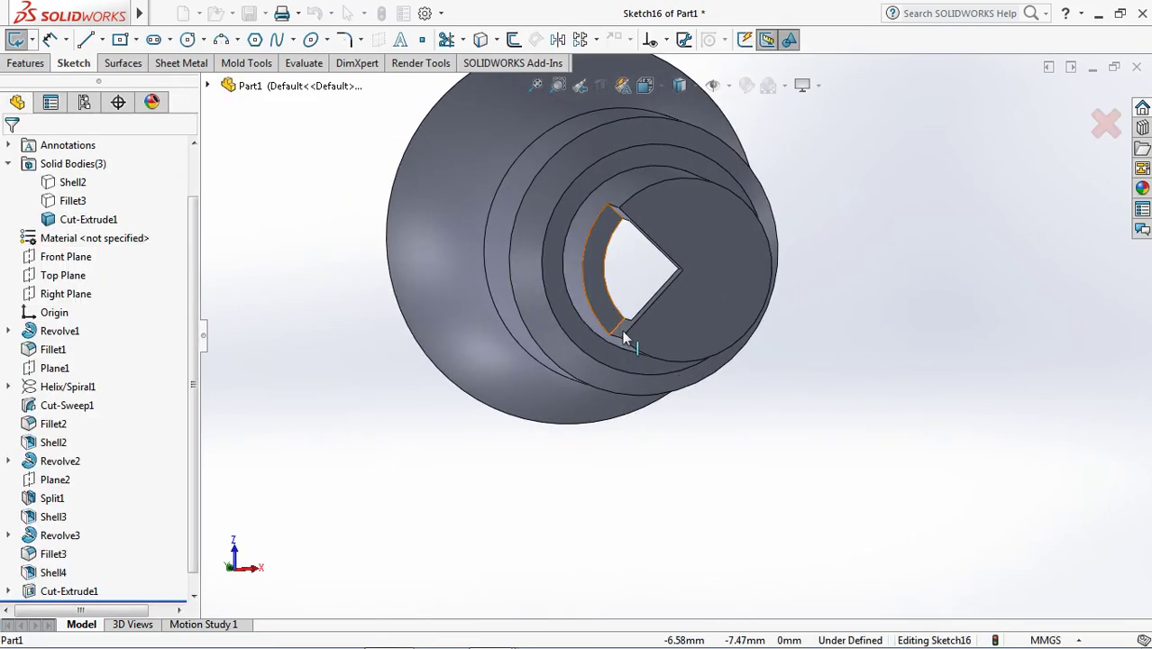
{"action": "left_click", "coordinate": [646, 85]}
{"action": "left_click", "coordinate": [735, 250]}
{"action": "scroll", "coordinate": [618, 316], "scroll_direction": "down", "scroll_amount": 4}
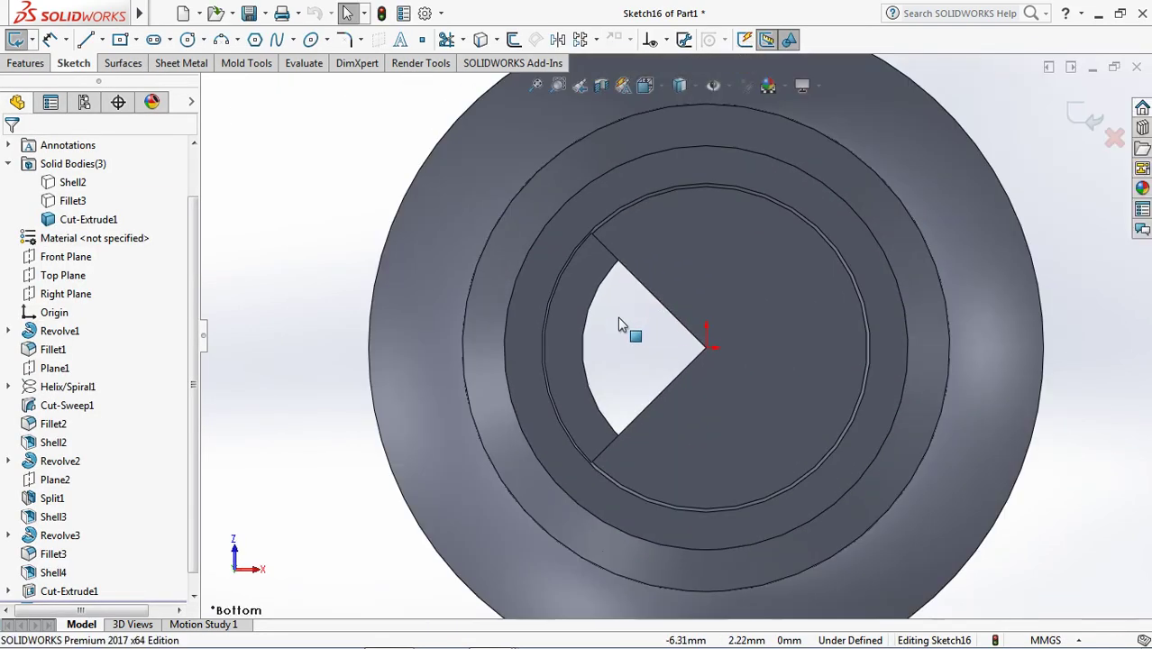
- Convert the wedge's curved edge and offset it 1.50 mm inward
{"action": "left_click", "coordinate": [514, 39]}
{"action": "left_click", "coordinate": [585, 294]}
{"action": "key", "text": "Return"}
{"action": "type", "text": "1"}
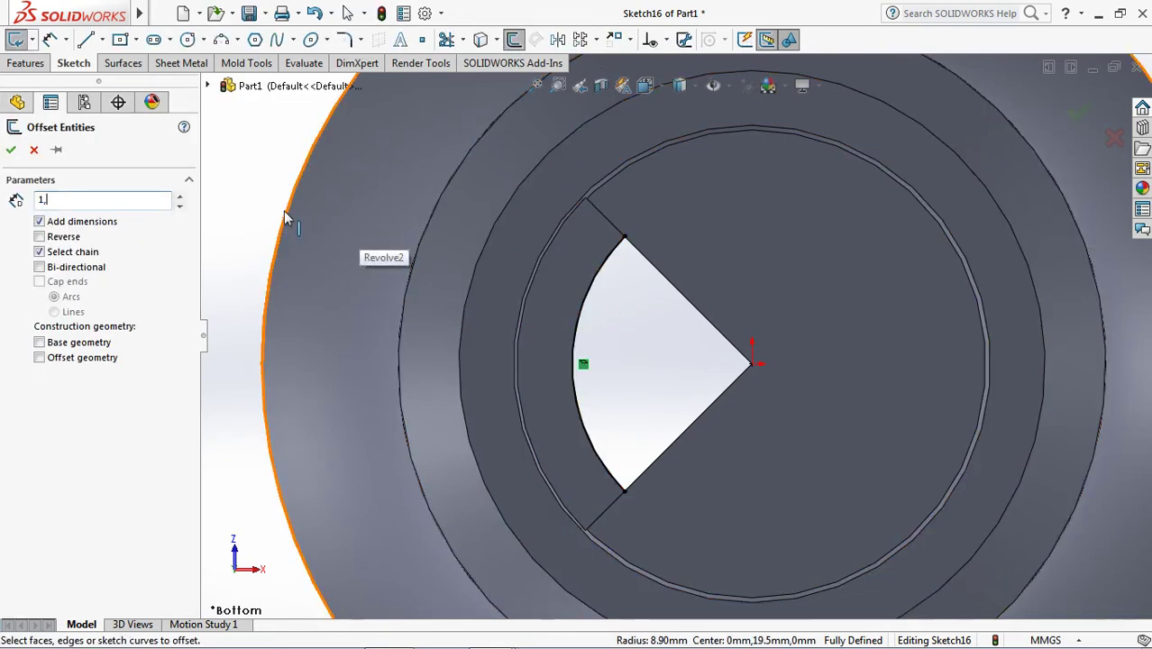
{"action": "type", "text": "50"}
{"action": "key", "text": "Return"}
{"action": "left_click", "coordinate": [521, 326]}
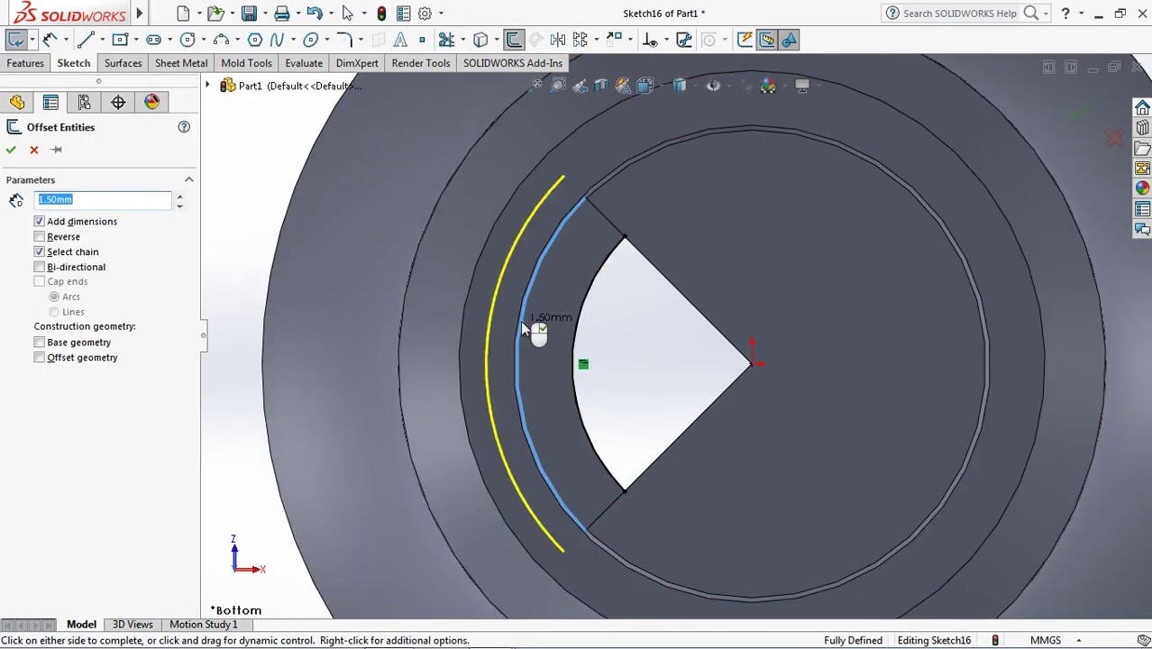
{"action": "left_click", "coordinate": [39, 236]}
{"action": "left_click", "coordinate": [11, 150]}
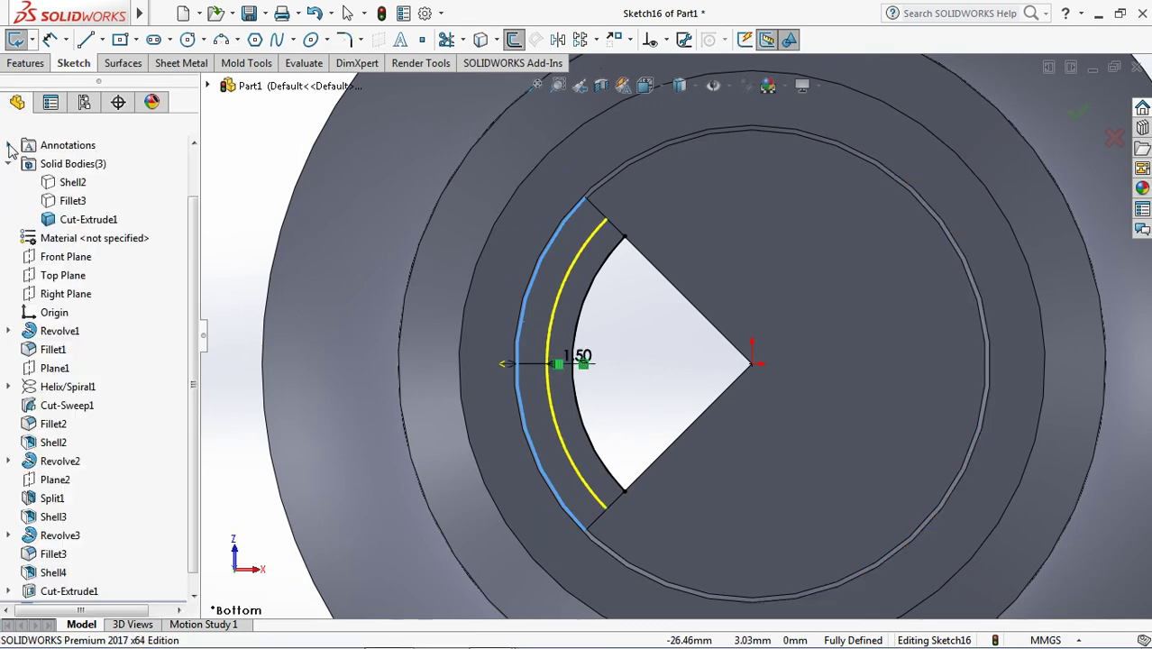
- Draw a centerline from the outer arc to the wedge's point
{"action": "left_click", "coordinate": [101, 40]}
{"action": "left_click", "coordinate": [126, 82]}
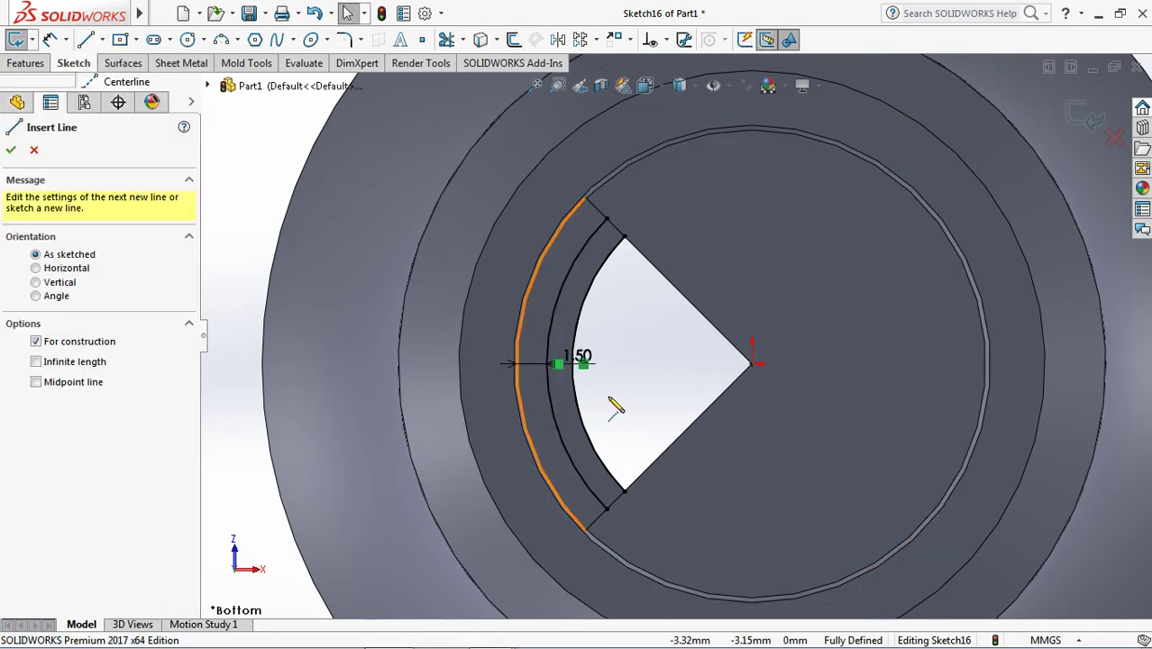
{"action": "left_click", "coordinate": [541, 364]}
{"action": "left_click", "coordinate": [753, 363]}
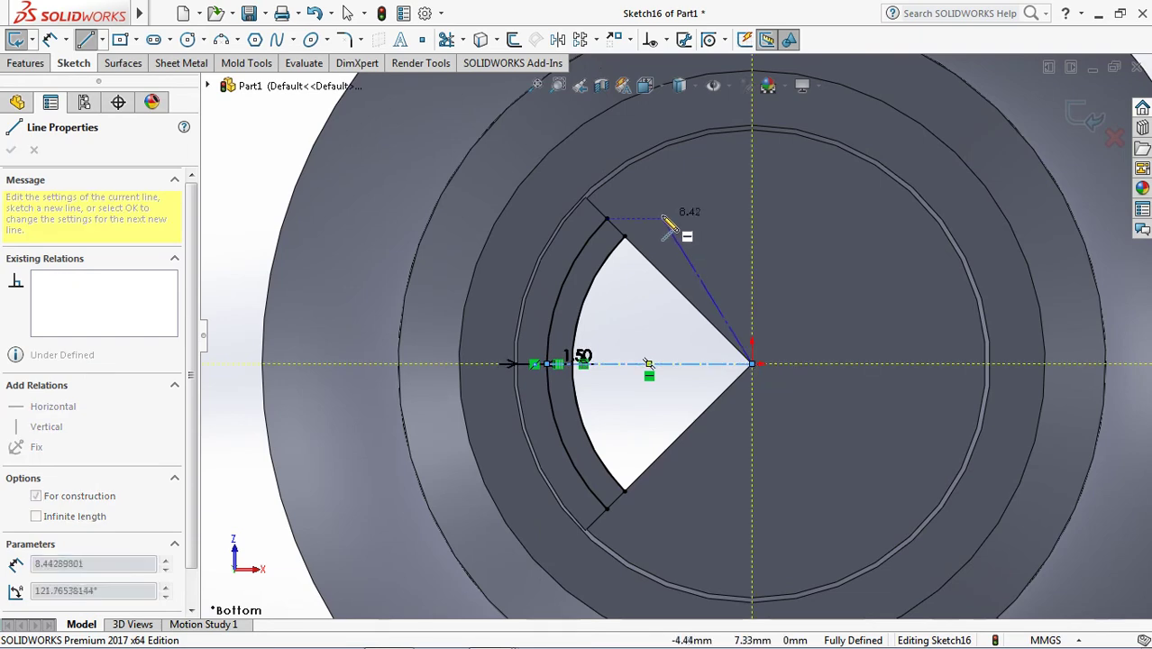
{"action": "key", "text": "Escape"}
- Offset the centerline 3 mm to both sides
{"action": "left_click", "coordinate": [515, 41]}
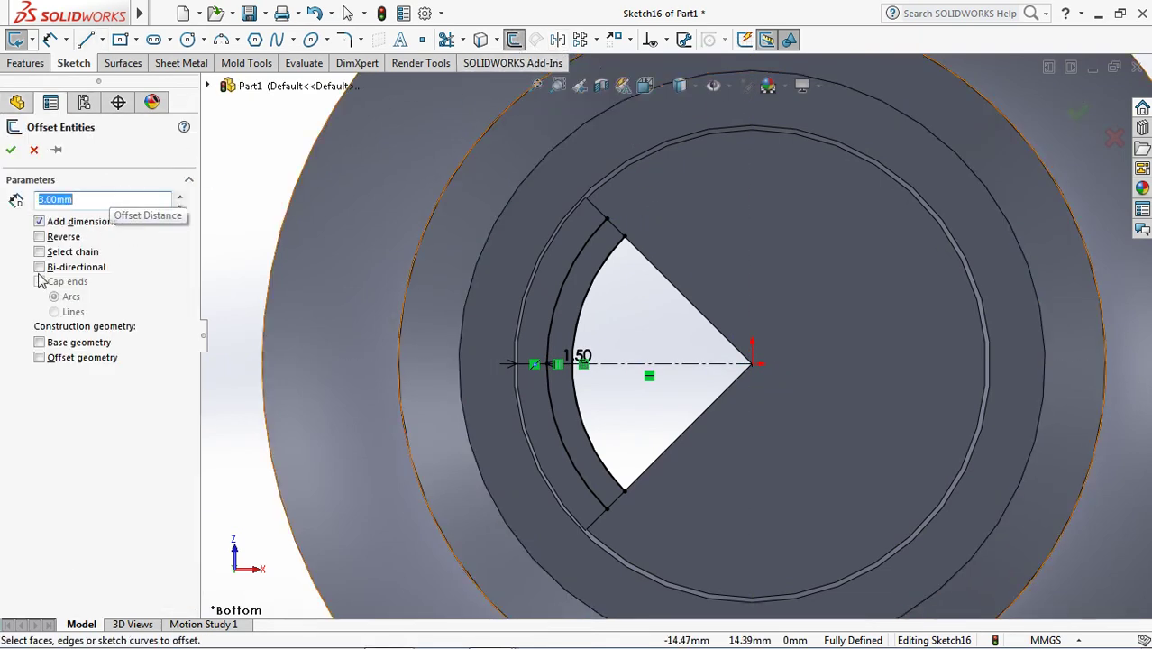
{"action": "left_click", "coordinate": [629, 364]}
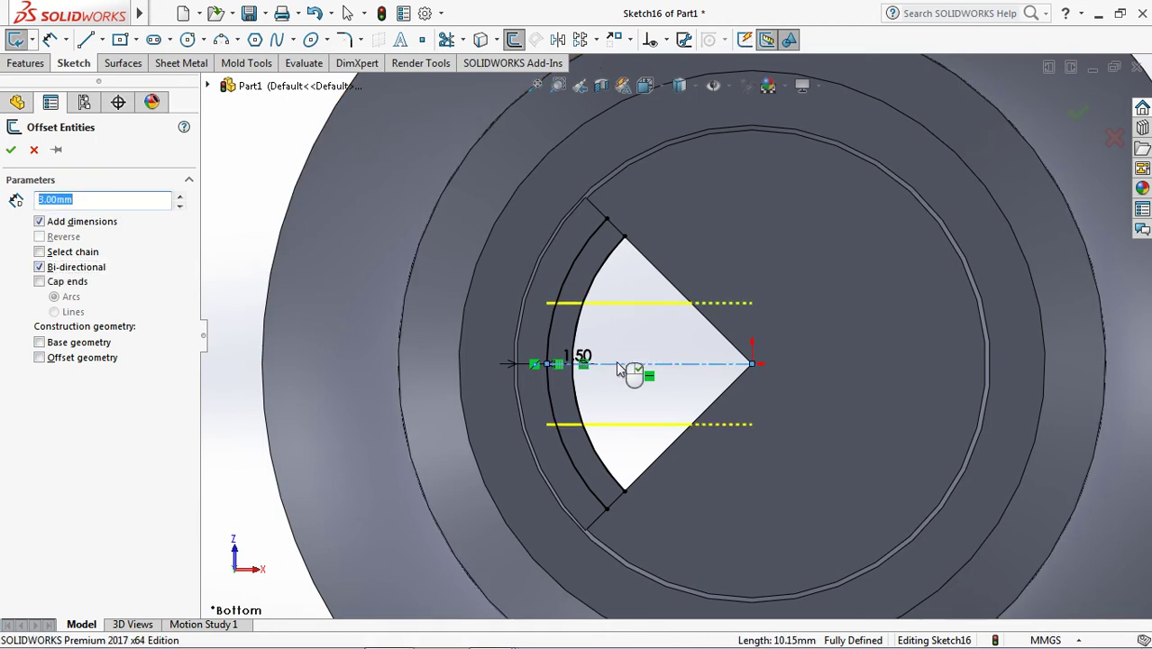
{"action": "left_click", "coordinate": [629, 366]}
- Trim the excess offset lines to complete the tab outline
{"action": "left_click", "coordinate": [447, 39]}
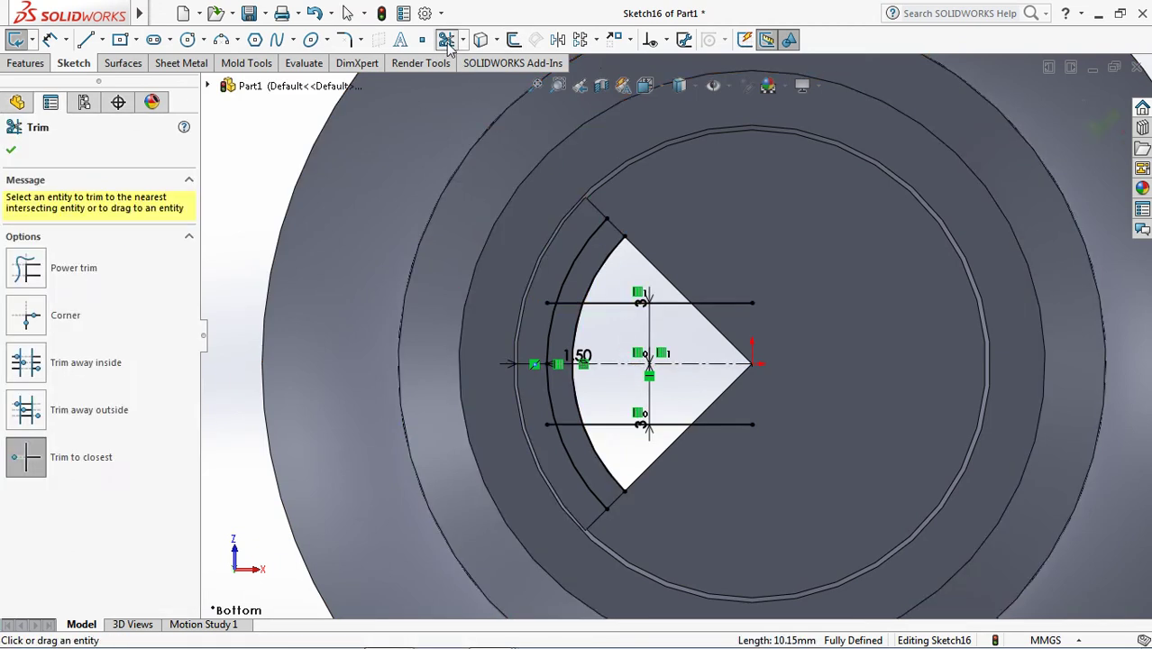
{"action": "left_click", "coordinate": [705, 305]}
{"action": "left_click", "coordinate": [558, 450]}
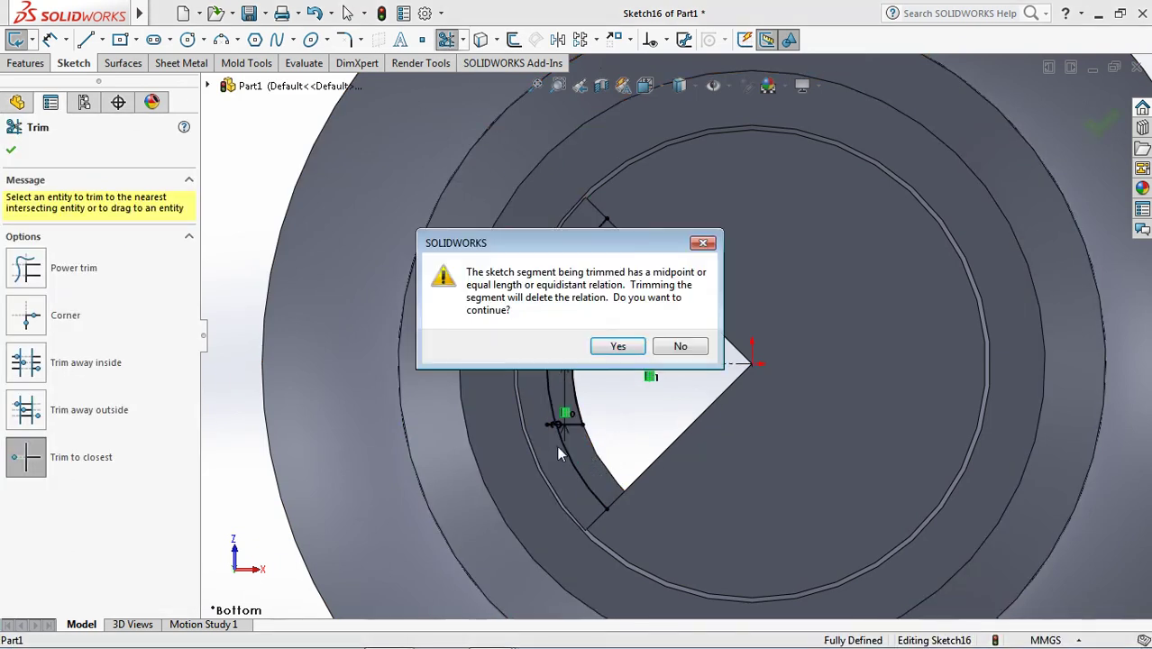
{"action": "left_click", "coordinate": [615, 349]}
{"action": "scroll", "coordinate": [554, 307], "scroll_direction": "down", "scroll_amount": 3}
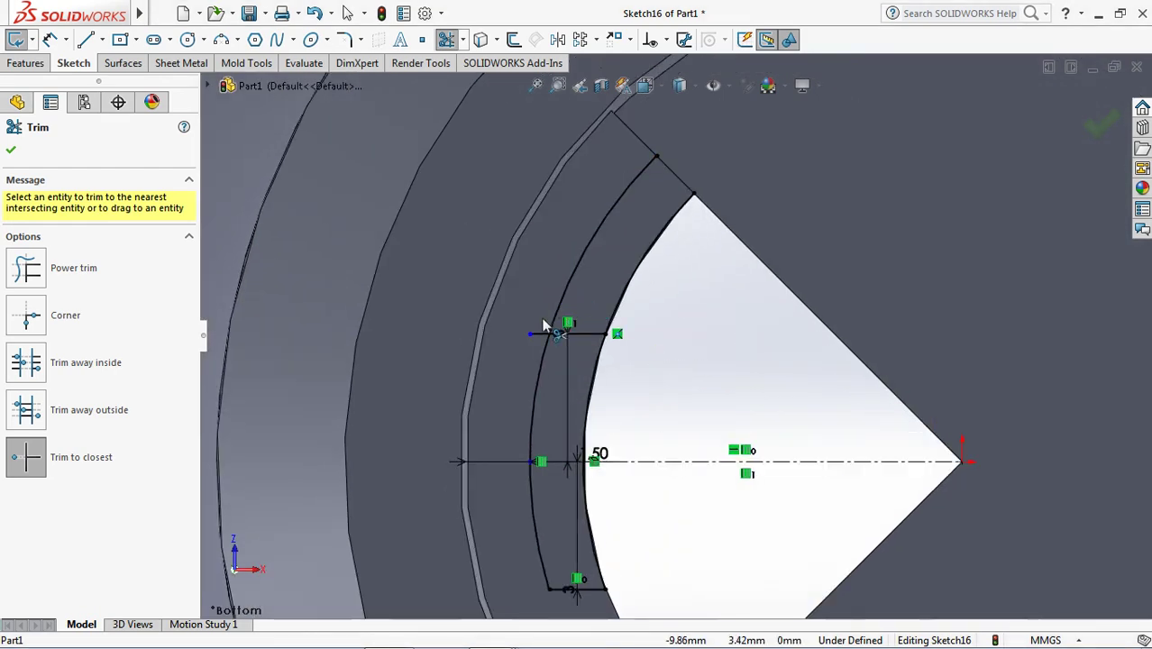
{"action": "scroll", "coordinate": [618, 308], "scroll_direction": "up", "scroll_amount": 2}
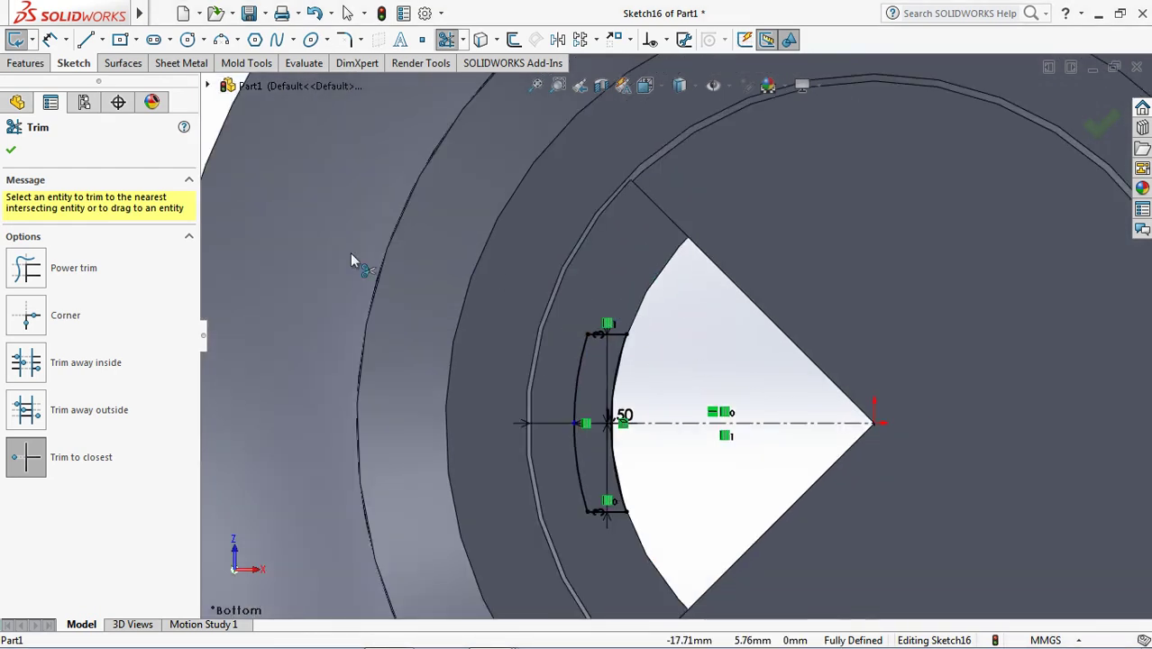
{"action": "left_click", "coordinate": [12, 154]}
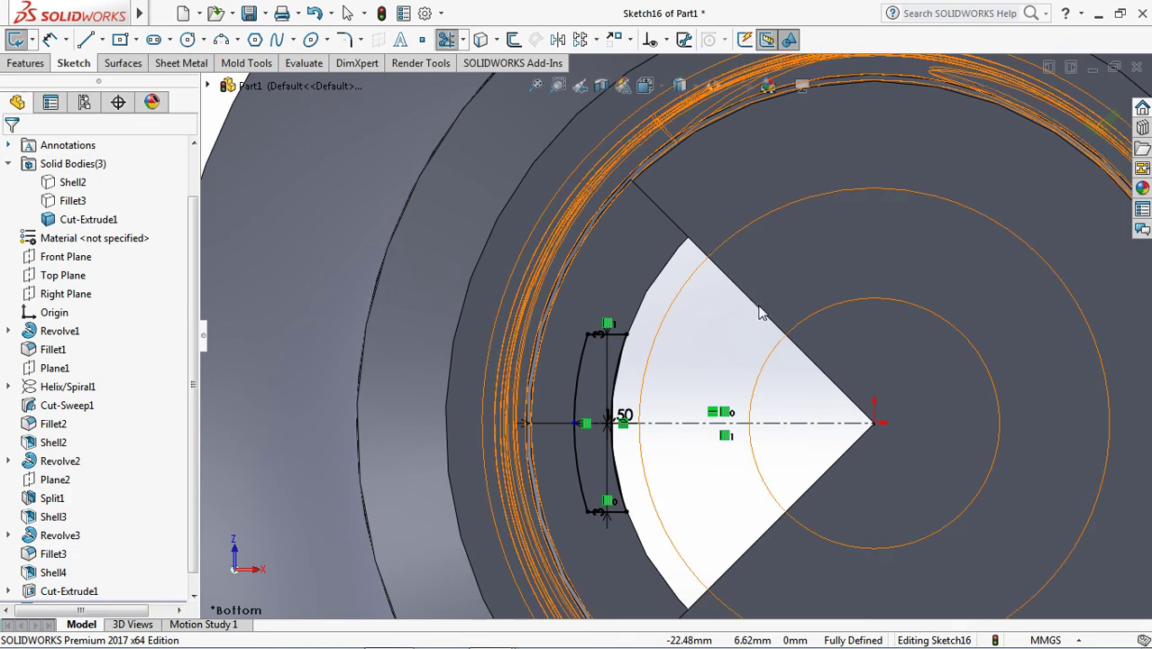
{"action": "scroll", "coordinate": [659, 330], "scroll_direction": "up", "scroll_amount": 2}
- Extrude-cut the tab sketch Up To Next, then view the part from the front
{"action": "key", "text": "e"}
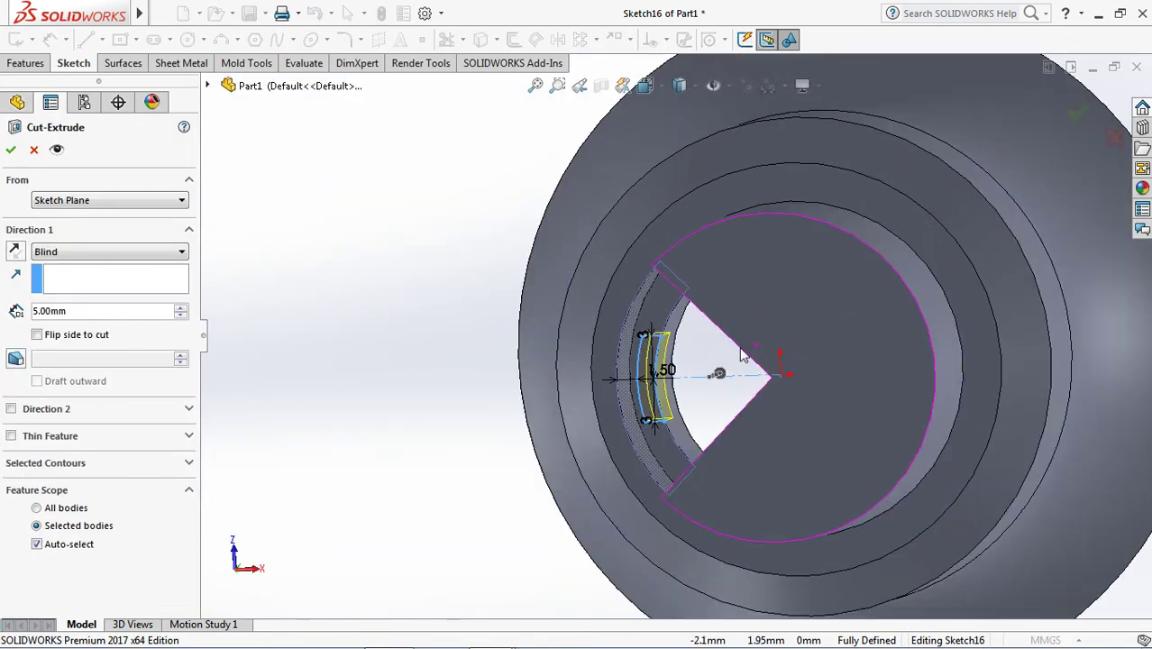
{"action": "left_click", "coordinate": [99, 251]}
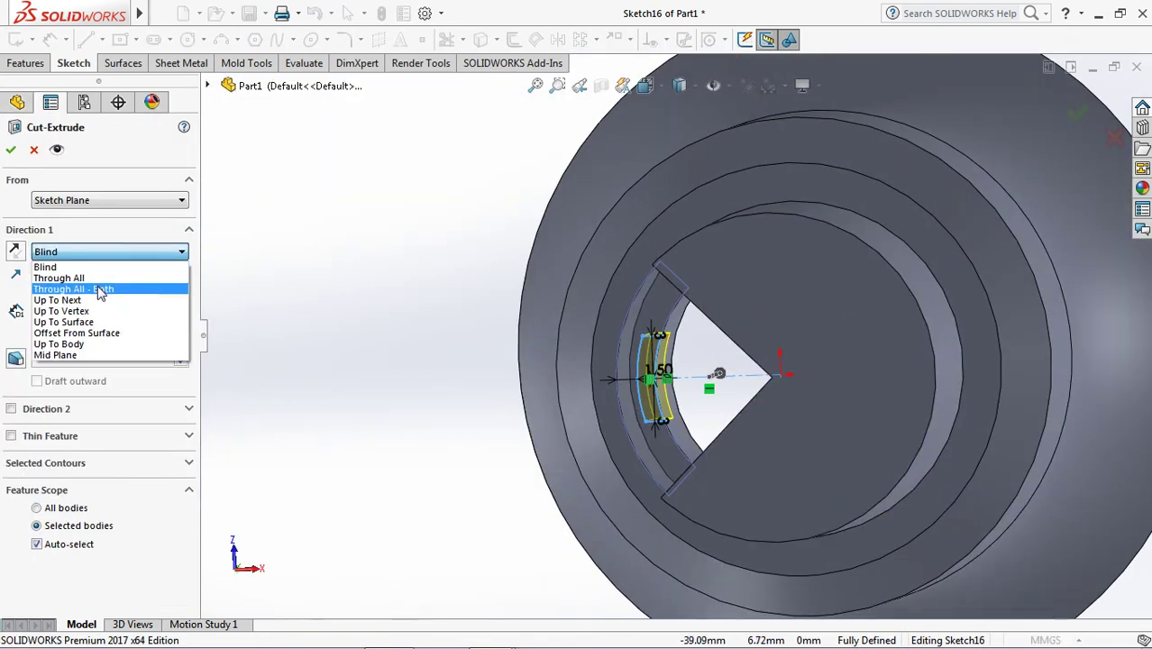
{"action": "left_click", "coordinate": [57, 300]}
{"action": "middle_click_drag", "start_coordinate": [342, 325], "coordinate": [407, 330]}
{"action": "scroll", "coordinate": [676, 224], "scroll_direction": "up", "scroll_amount": 2}
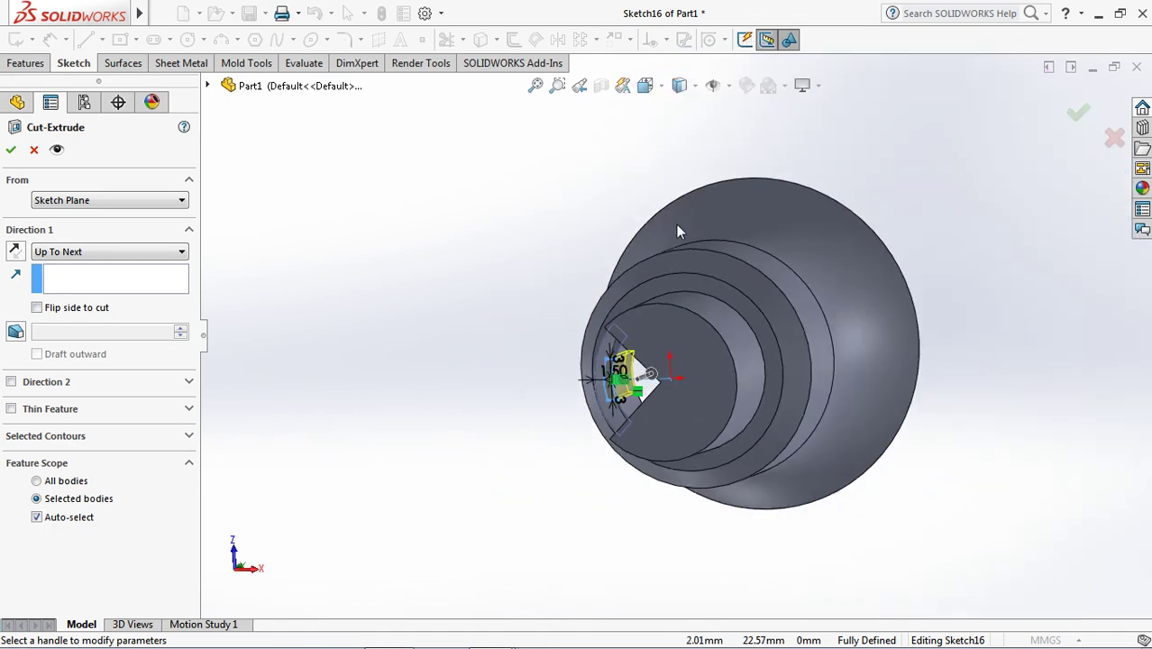
{"action": "middle_click_drag", "start_coordinate": [678, 230], "coordinate": [450, 425]}
{"action": "key", "text": "Return"}
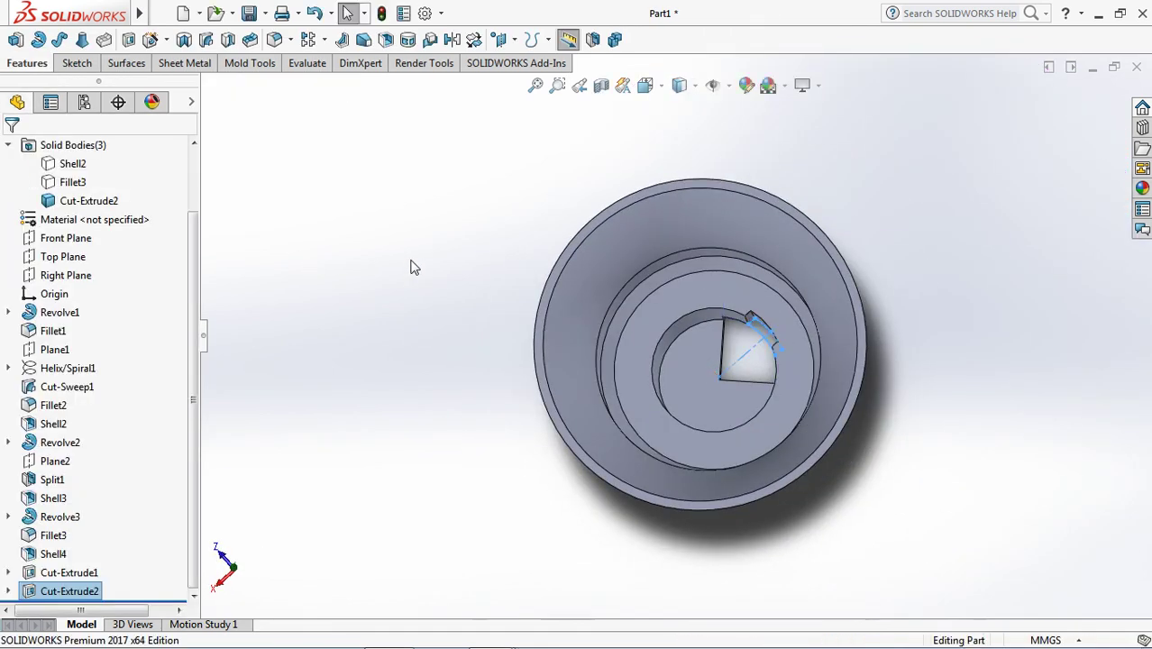
{"action": "mouse_move", "coordinate": [411, 262]}
{"action": "middle_mouse_down"}
{"action": "mouse_move", "coordinate": [665, 412]}
{"action": "mouse_move", "coordinate": [758, 324]}
{"action": "mouse_move", "coordinate": [636, 311]}
{"action": "middle_mouse_up"}
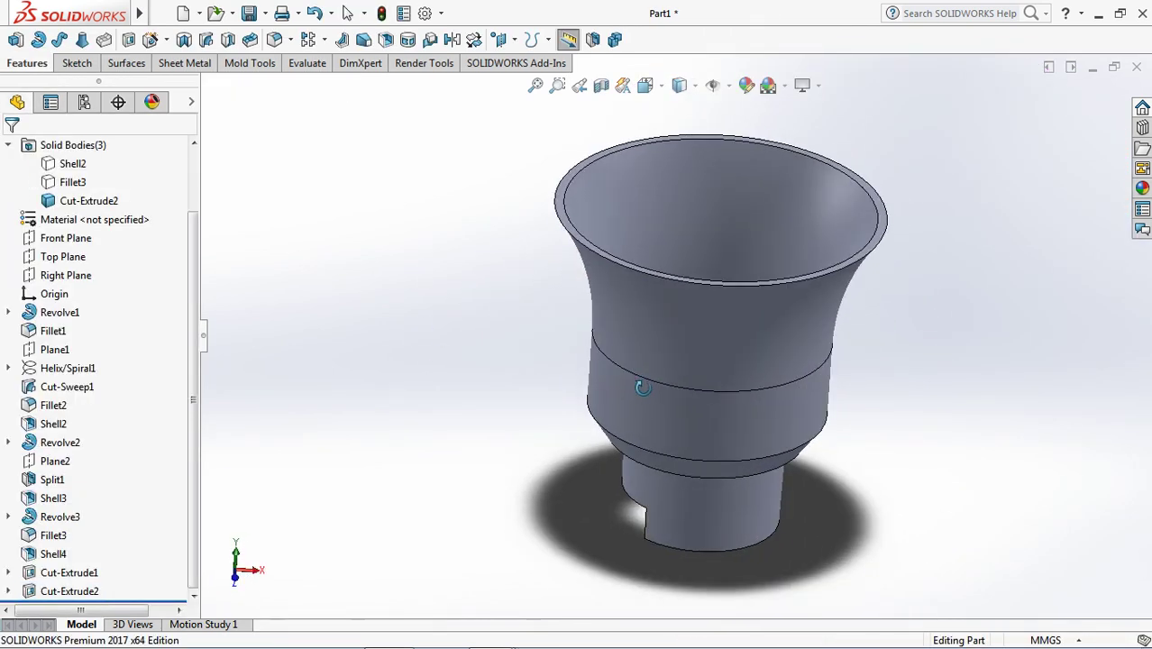
{"action": "left_click", "coordinate": [645, 85]}
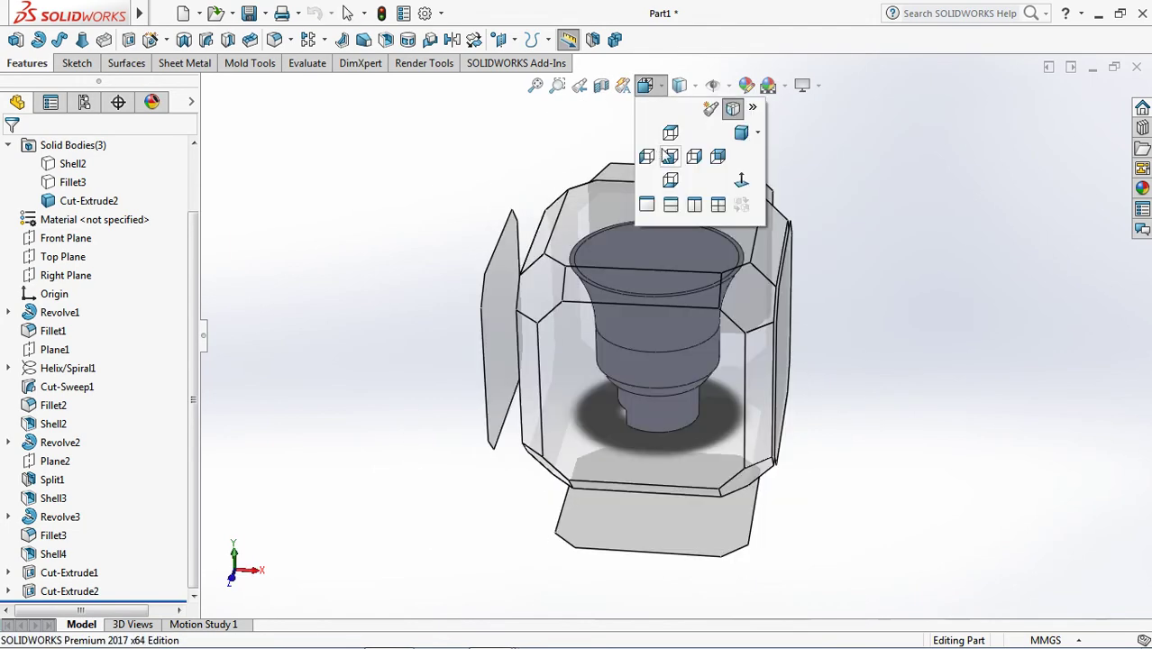
{"action": "left_click", "coordinate": [652, 156]}
- Start a sketch on the Front Plane and switch to edges-only display
{"action": "scroll", "coordinate": [201, 261], "scroll_direction": "up", "scroll_amount": 1}
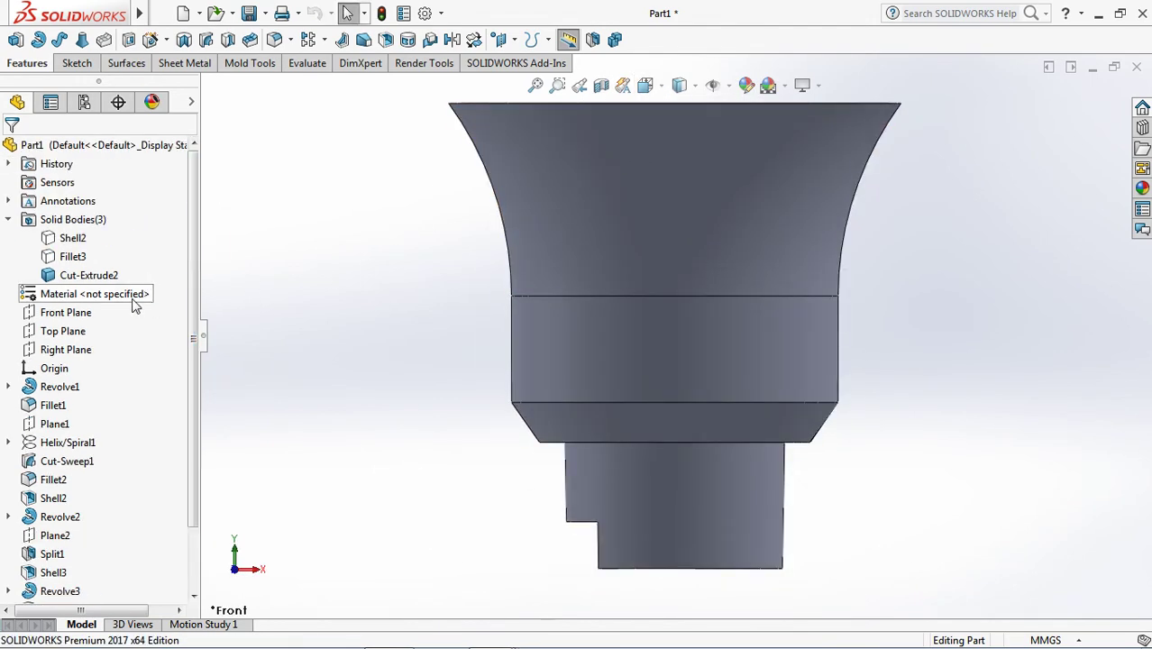
{"action": "left_click", "coordinate": [66, 312]}
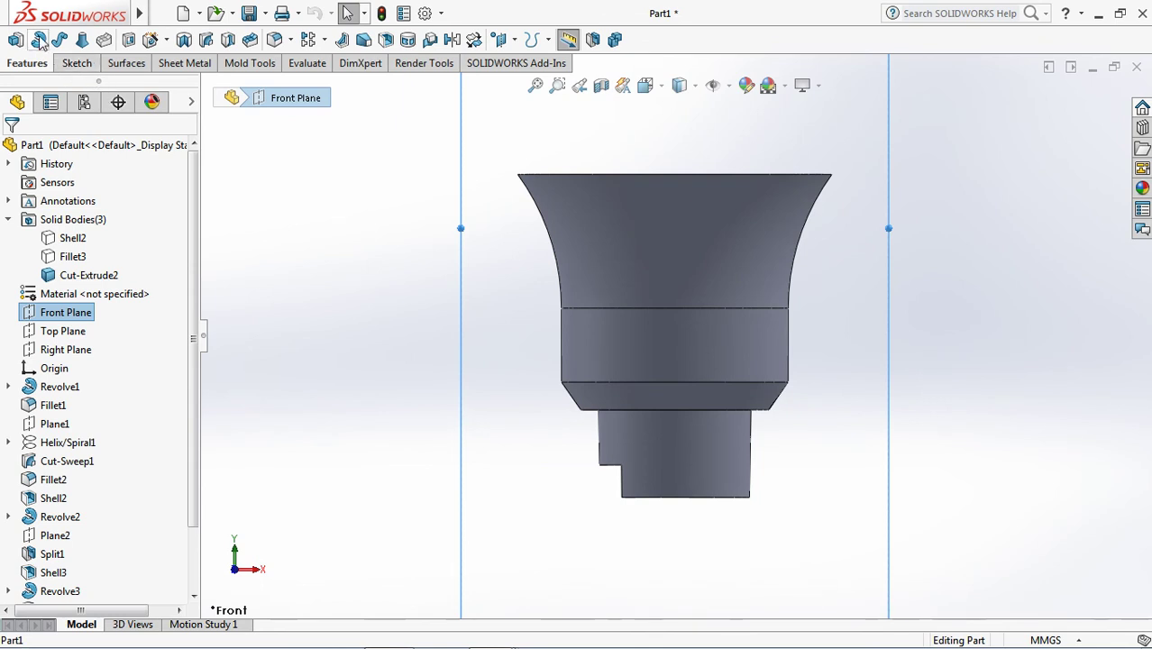
{"action": "left_click", "coordinate": [39, 41]}
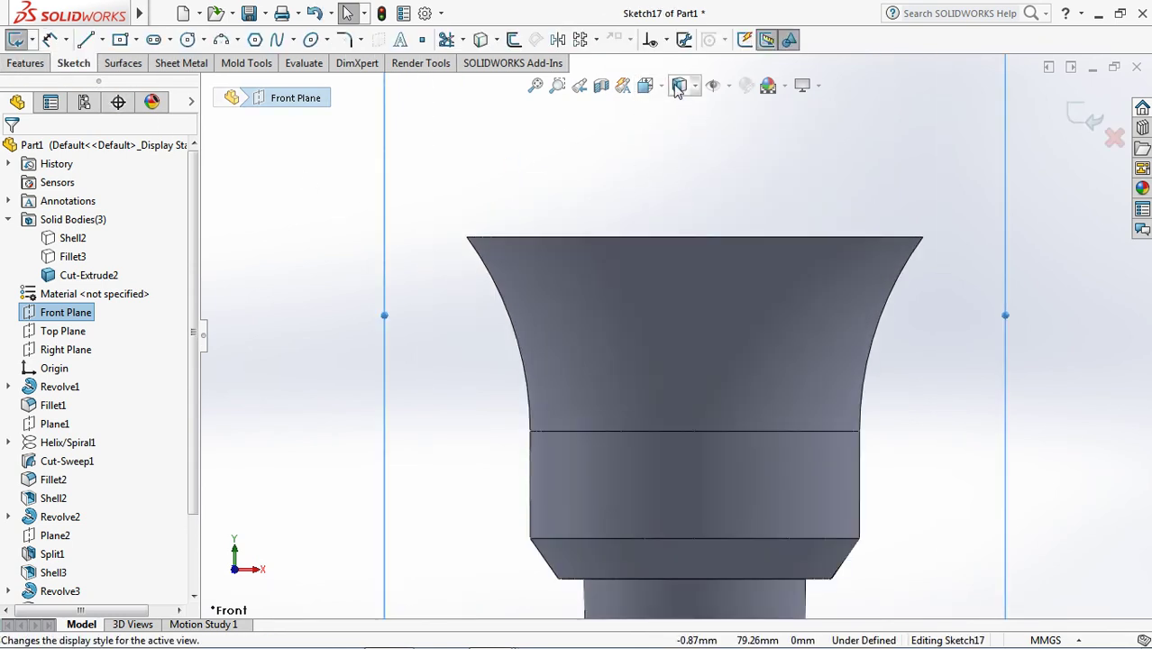
{"action": "left_click", "coordinate": [678, 85]}
{"action": "left_click", "coordinate": [681, 206]}
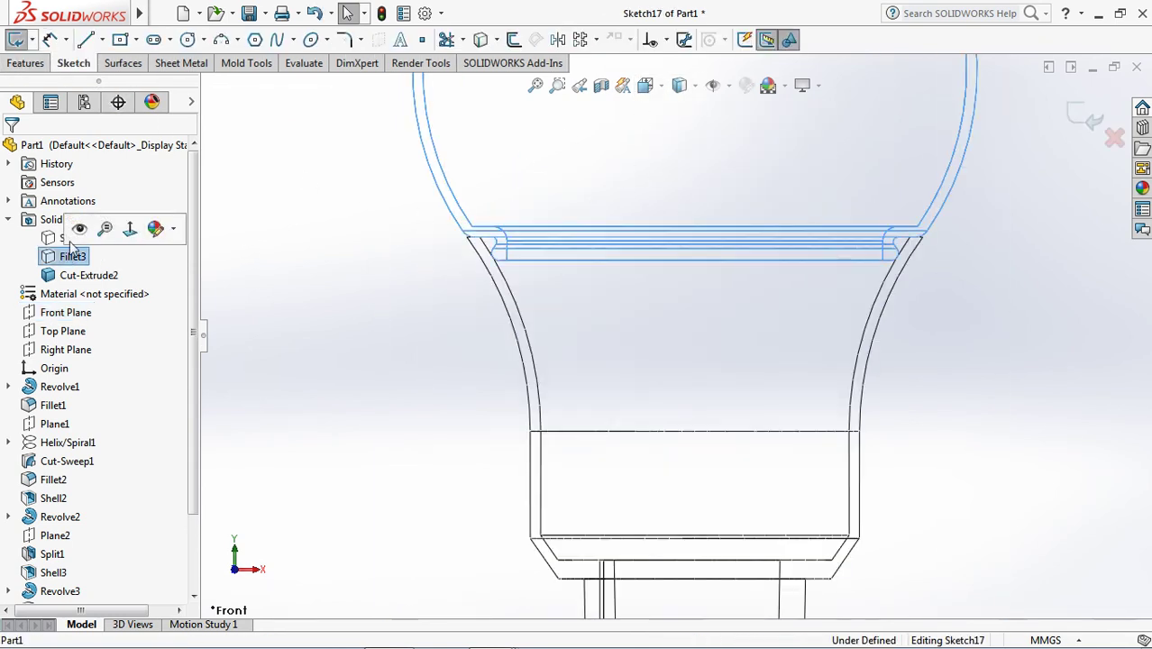
{"action": "scroll", "coordinate": [463, 252], "scroll_direction": "down", "scroll_amount": 3}
{"action": "scroll", "coordinate": [689, 281], "scroll_direction": "down", "scroll_amount": 3}
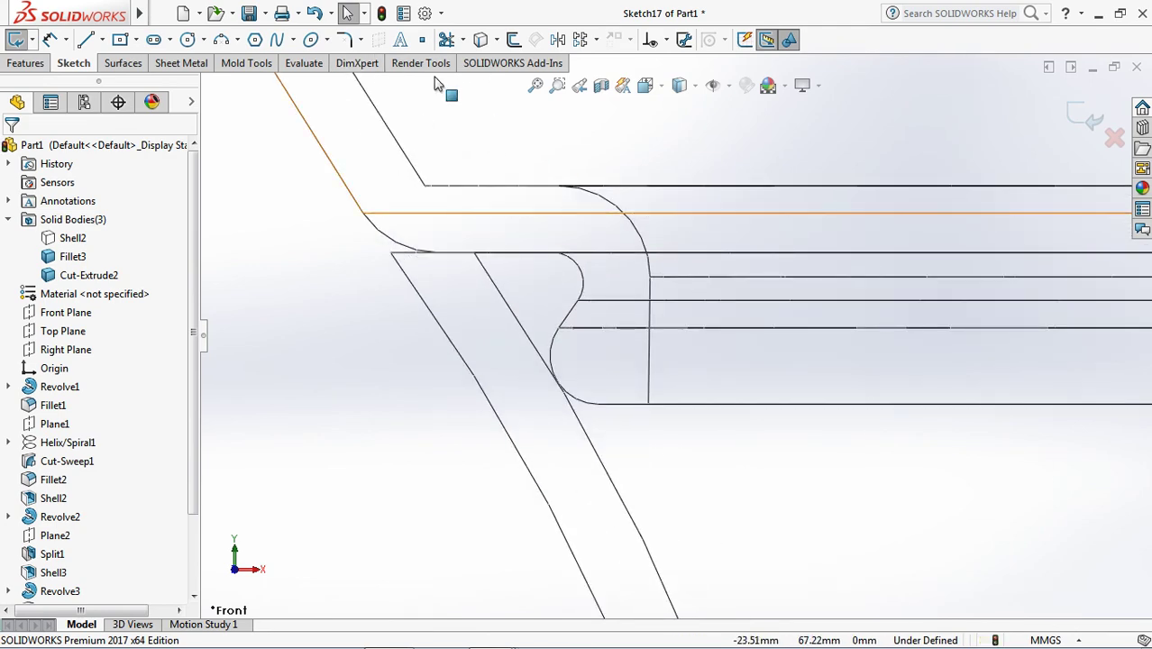
- Convert the rim's small arc, adjacent rim edge and diagonal edge into the sketch
{"action": "left_click", "coordinate": [447, 40]}
{"action": "left_click", "coordinate": [578, 272]}
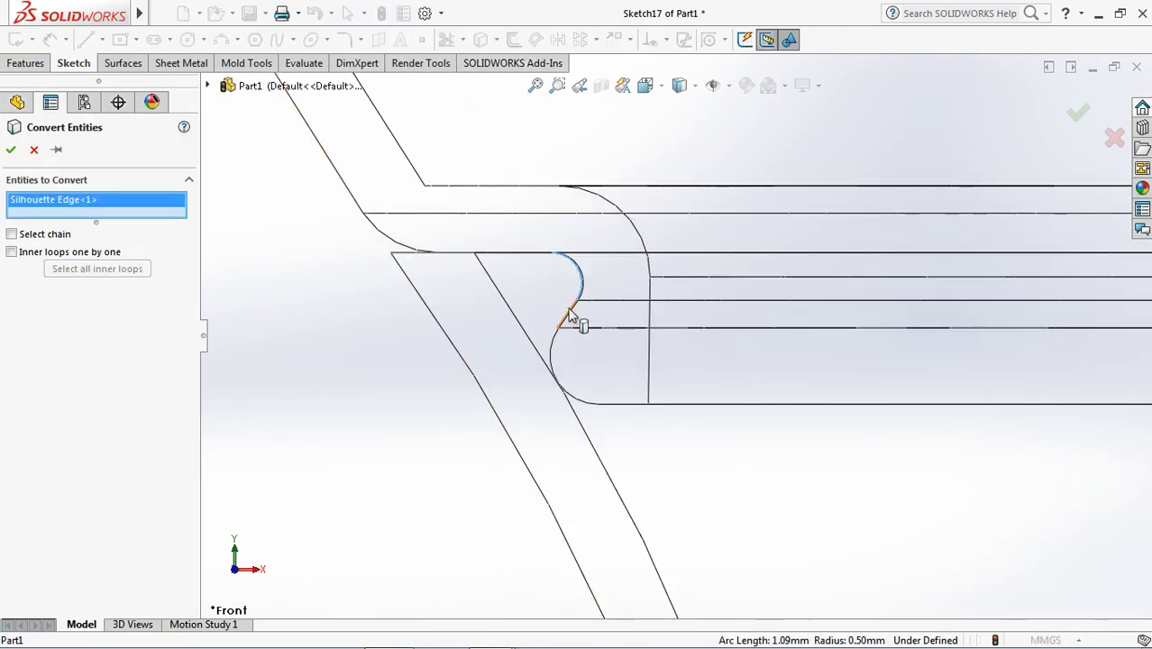
{"action": "left_click", "coordinate": [570, 316]}
{"action": "left_click", "coordinate": [514, 317]}
{"action": "key", "text": "Return"}
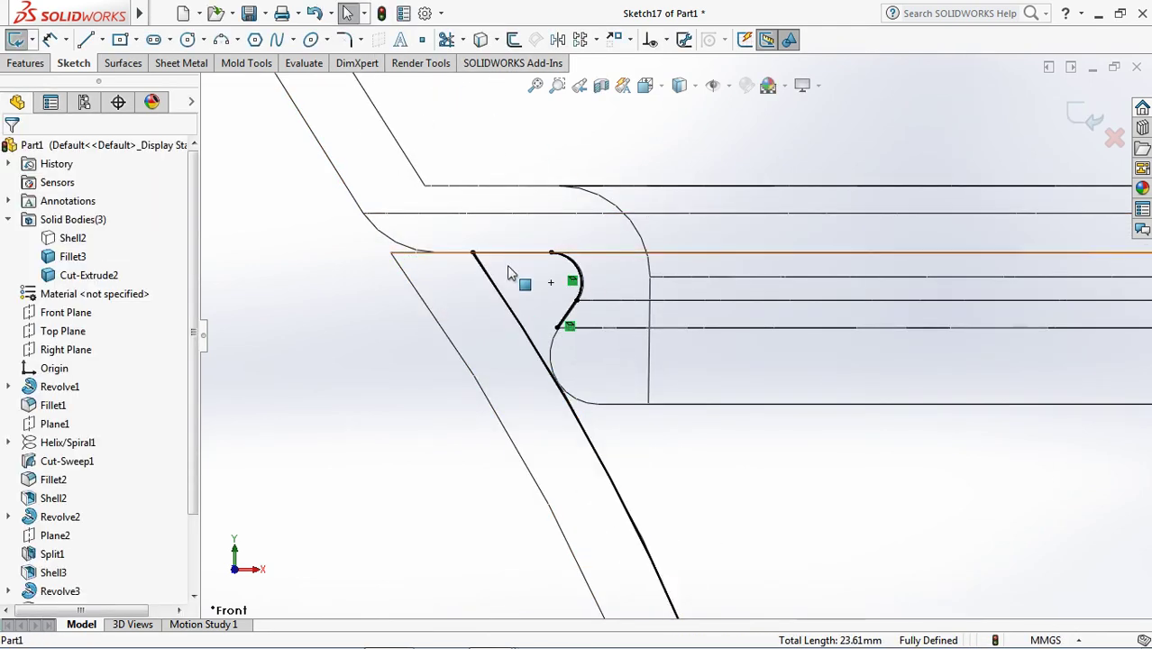
- Add a short horizontal line across the rim and trim leftovers to close the profile
{"action": "left_click", "coordinate": [86, 40]}
{"action": "left_click_drag", "start_coordinate": [472, 253], "coordinate": [551, 252]}
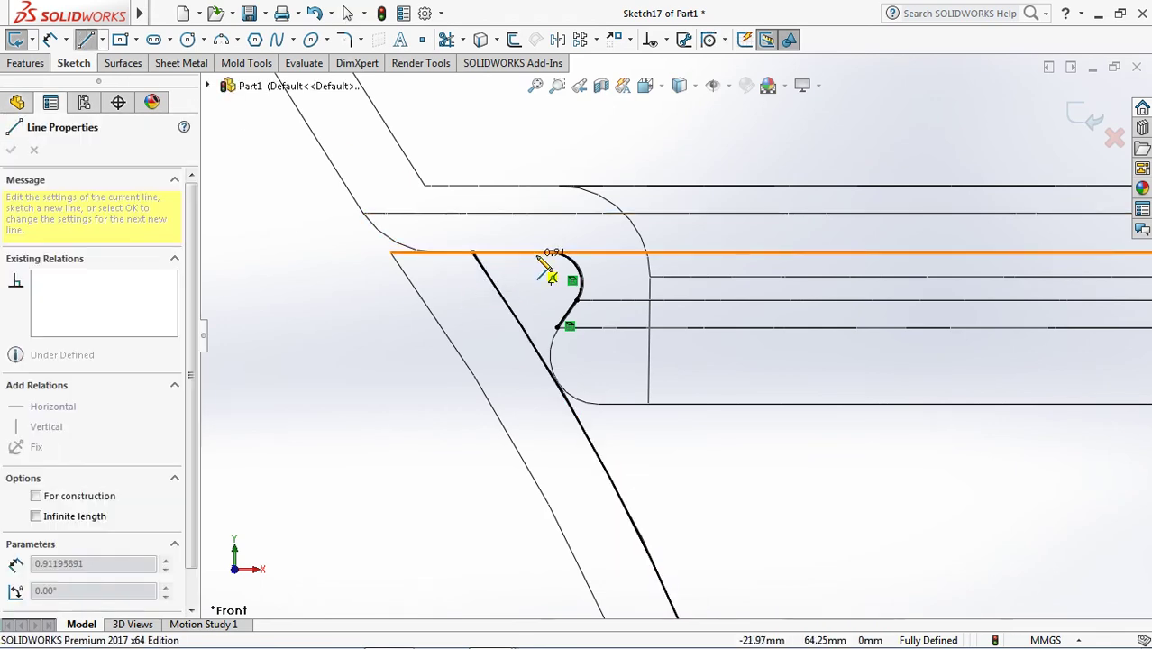
{"action": "left_click", "coordinate": [462, 39]}
{"action": "left_click", "coordinate": [479, 62]}
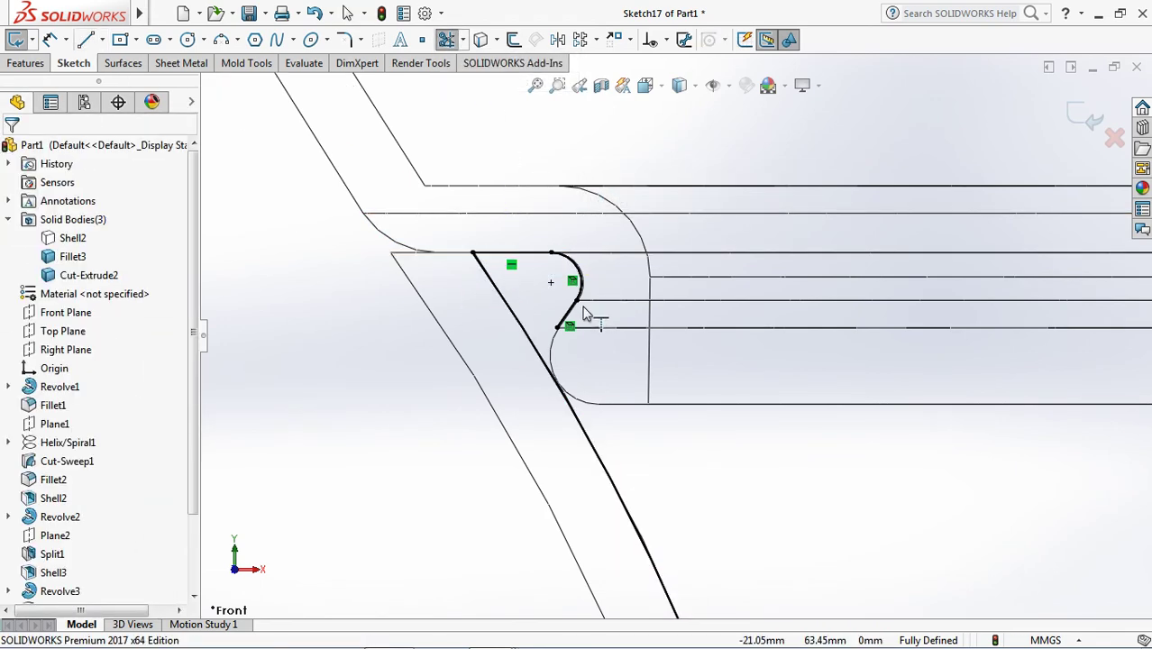
{"action": "left_click", "coordinate": [461, 40]}
{"action": "left_click", "coordinate": [477, 57]}
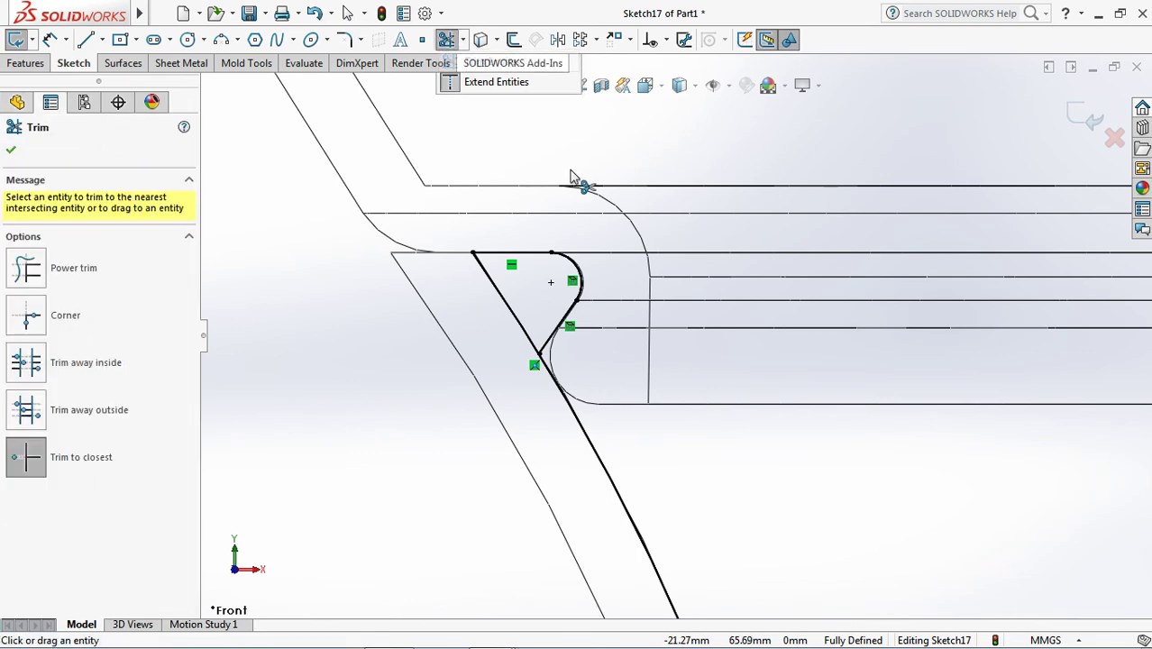
{"action": "left_click", "coordinate": [566, 410]}
{"action": "scroll", "coordinate": [566, 404], "scroll_direction": "up", "scroll_amount": 5}
- Draw a vertical centerline down the collar centre as the revolve axis
{"action": "left_click", "coordinate": [96, 40]}
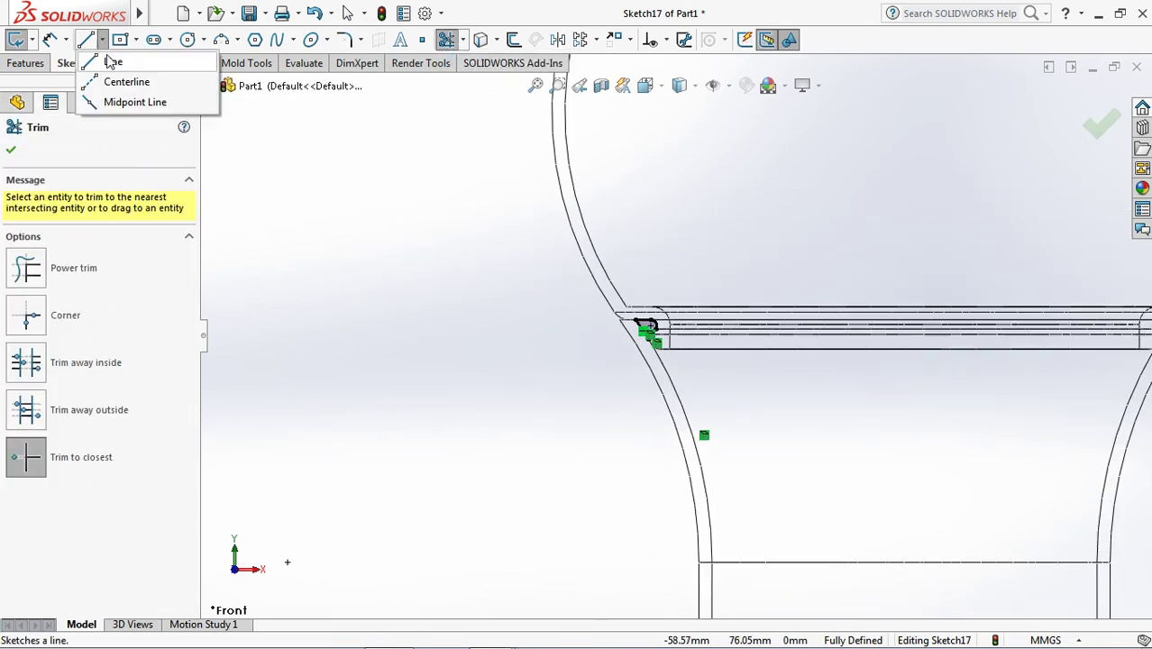
{"action": "left_click", "coordinate": [114, 60]}
{"action": "scroll", "coordinate": [739, 394], "scroll_direction": "up", "scroll_amount": 5}
{"action": "scroll", "coordinate": [820, 372], "scroll_direction": "down", "scroll_amount": 4}
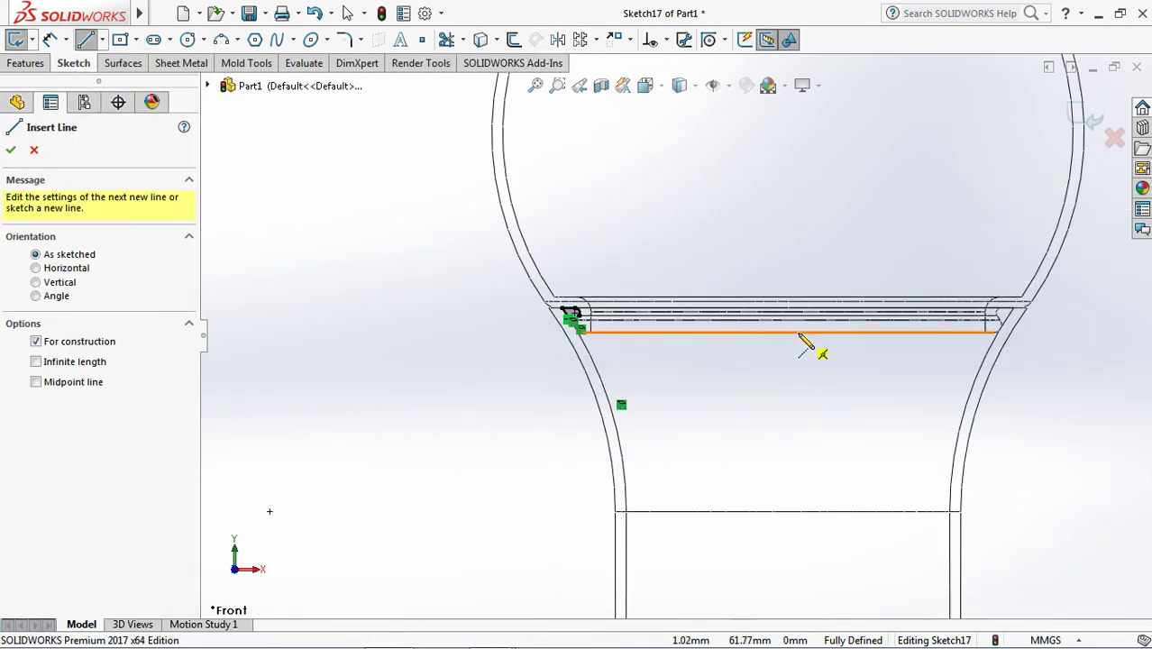
{"action": "left_click", "coordinate": [789, 331]}
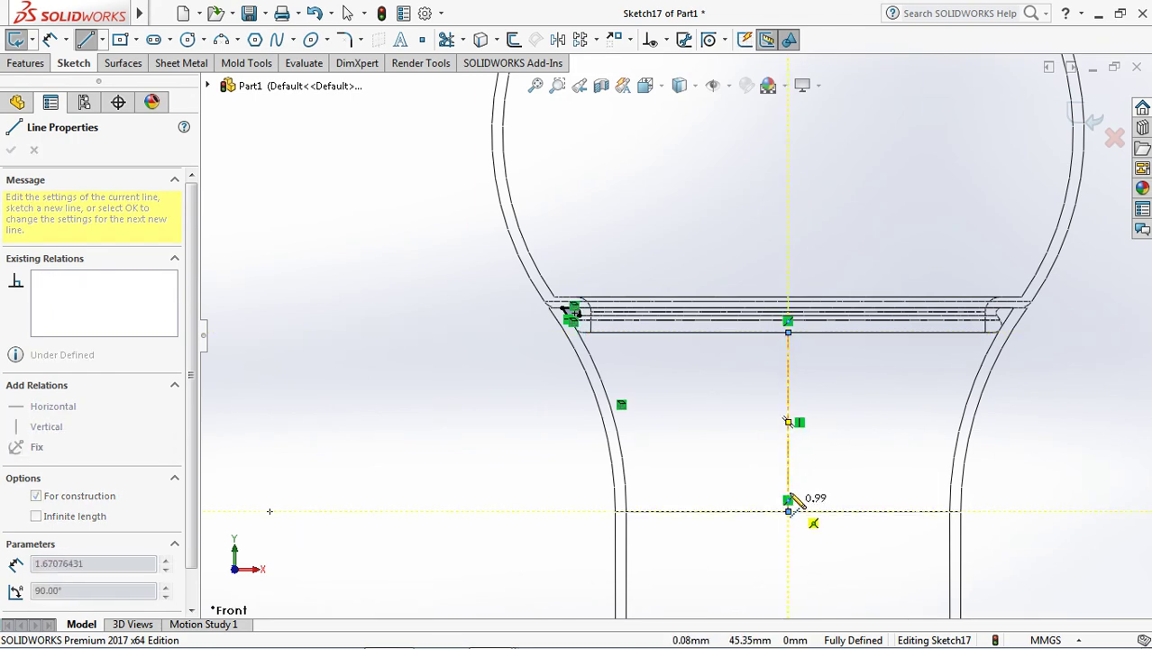
{"action": "right_click", "coordinate": [849, 413]}
{"action": "left_click", "coordinate": [890, 420]}
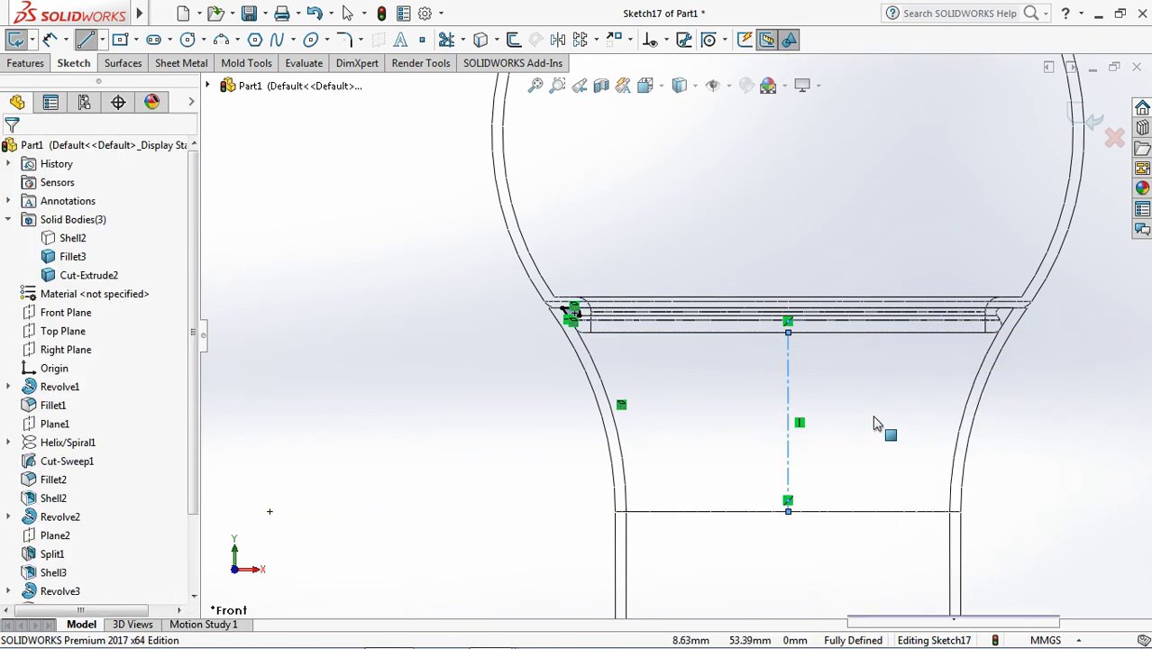
- Hide the globe body and return to shaded display
{"action": "right_click", "coordinate": [63, 259]}
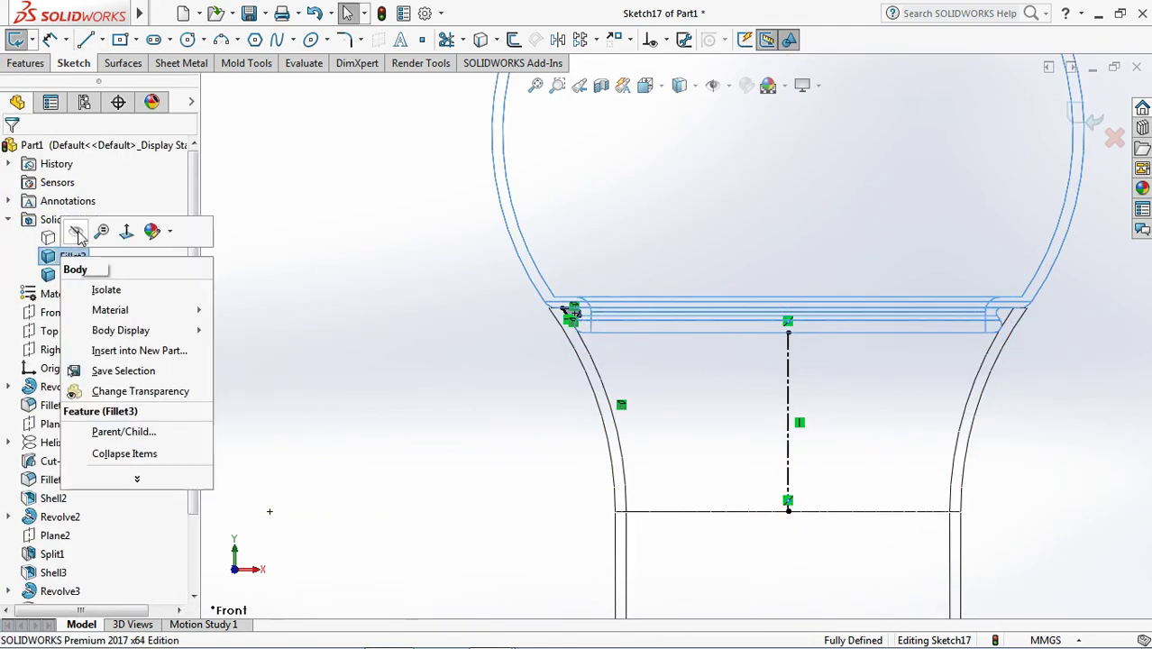
{"action": "left_click", "coordinate": [680, 85]}
{"action": "left_click", "coordinate": [681, 109]}
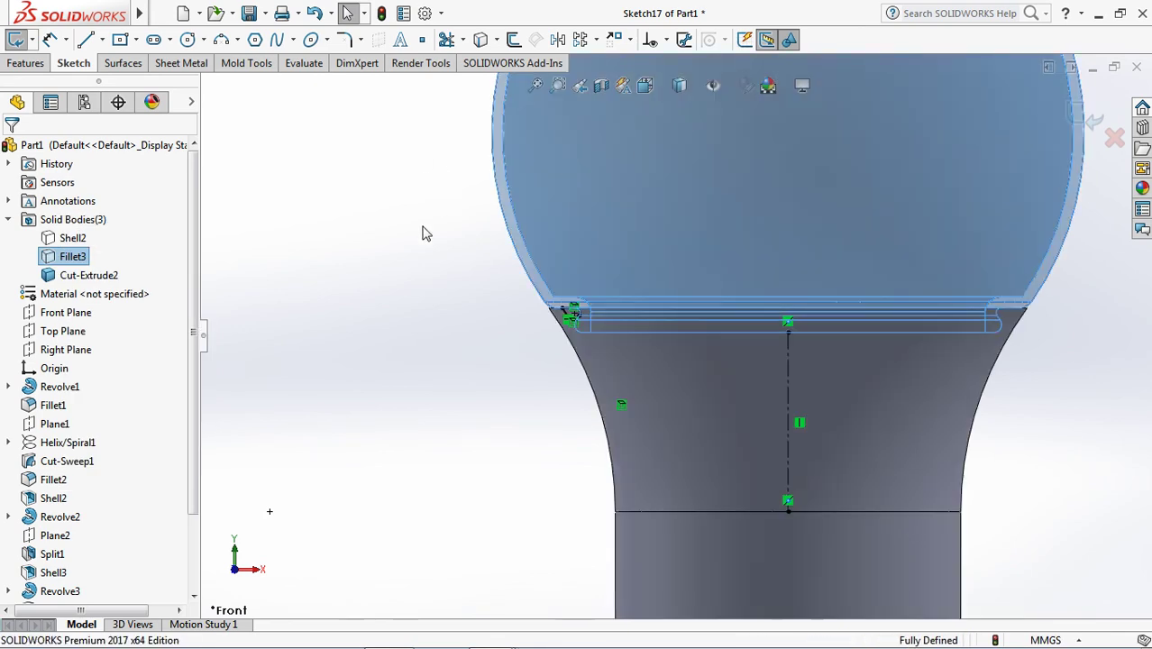
{"action": "key", "text": "Tab"}
{"action": "middle_click_drag", "start_coordinate": [419, 301], "coordinate": [576, 301]}
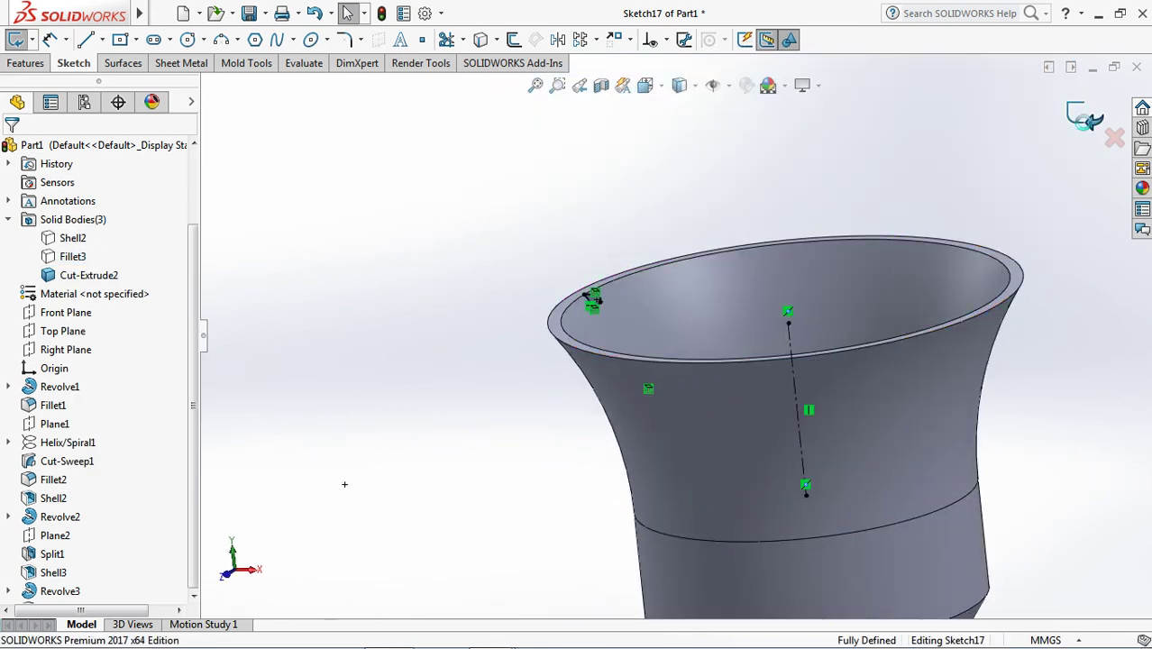
- Revolve the tab profile 15° Mid Plane about the centerline
{"action": "key", "text": "r"}
{"action": "left_click", "coordinate": [116, 257]}
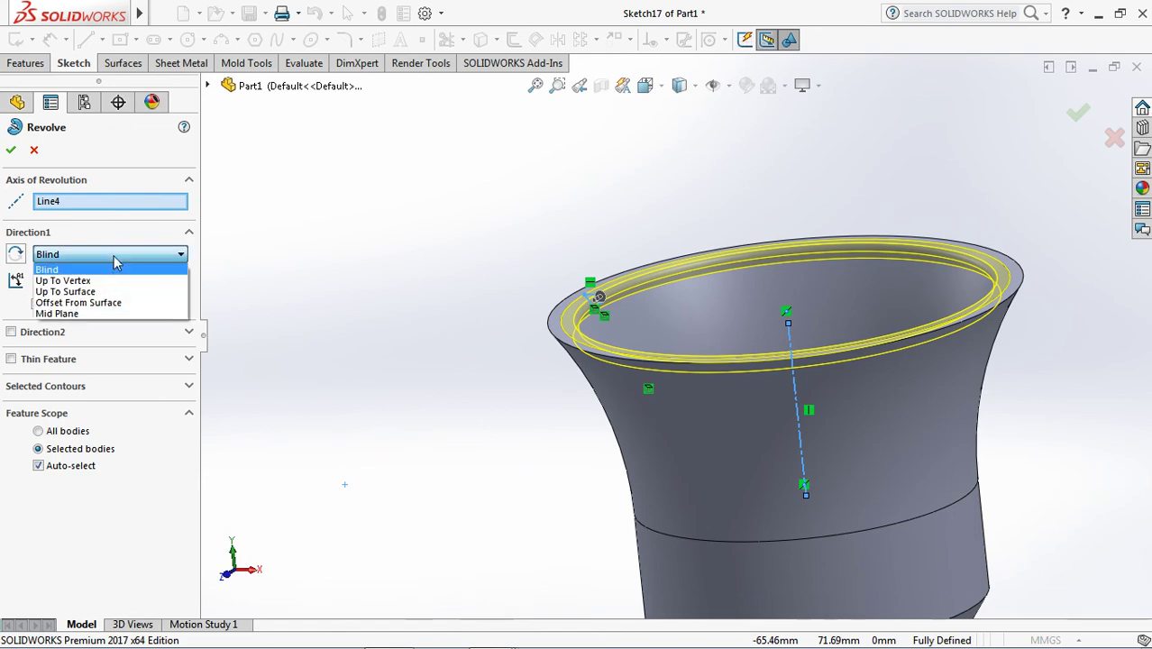
{"action": "left_click", "coordinate": [100, 315]}
{"action": "type", "text": "1"}
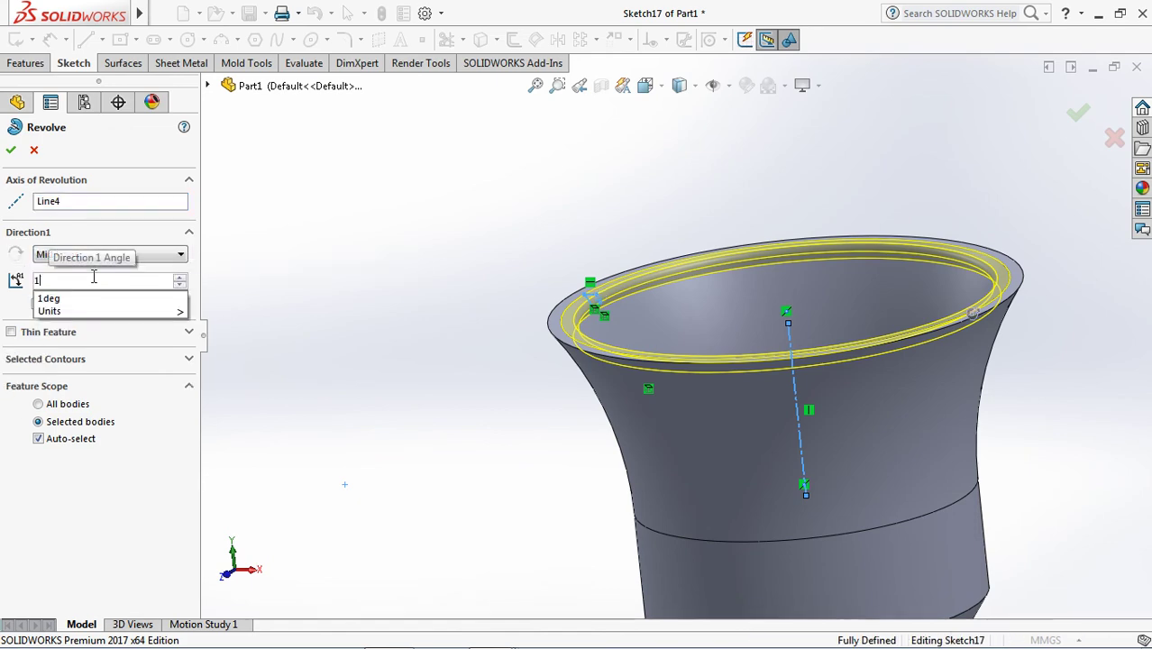
{"action": "type", "text": "5"}
{"action": "key", "text": "Return"}
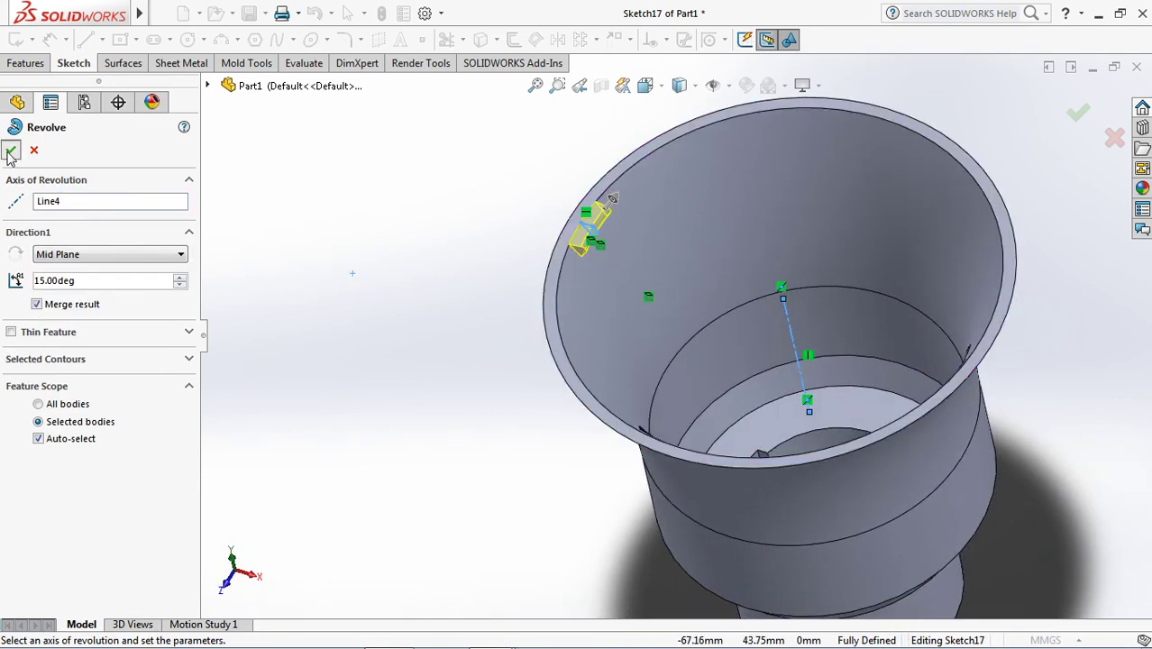
{"action": "left_click", "coordinate": [11, 151]}
- Circular-pattern Revolve4 into 3 equally spaced instances over 360° about the rim edge
{"action": "left_click", "coordinate": [325, 40]}
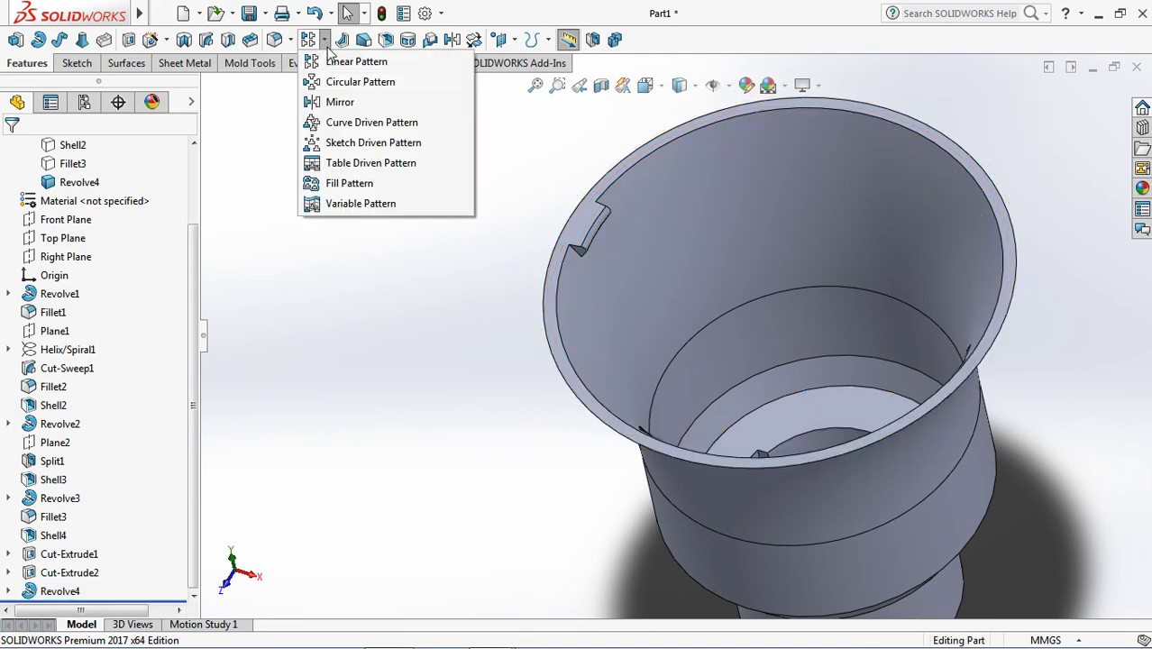
{"action": "left_click", "coordinate": [359, 82]}
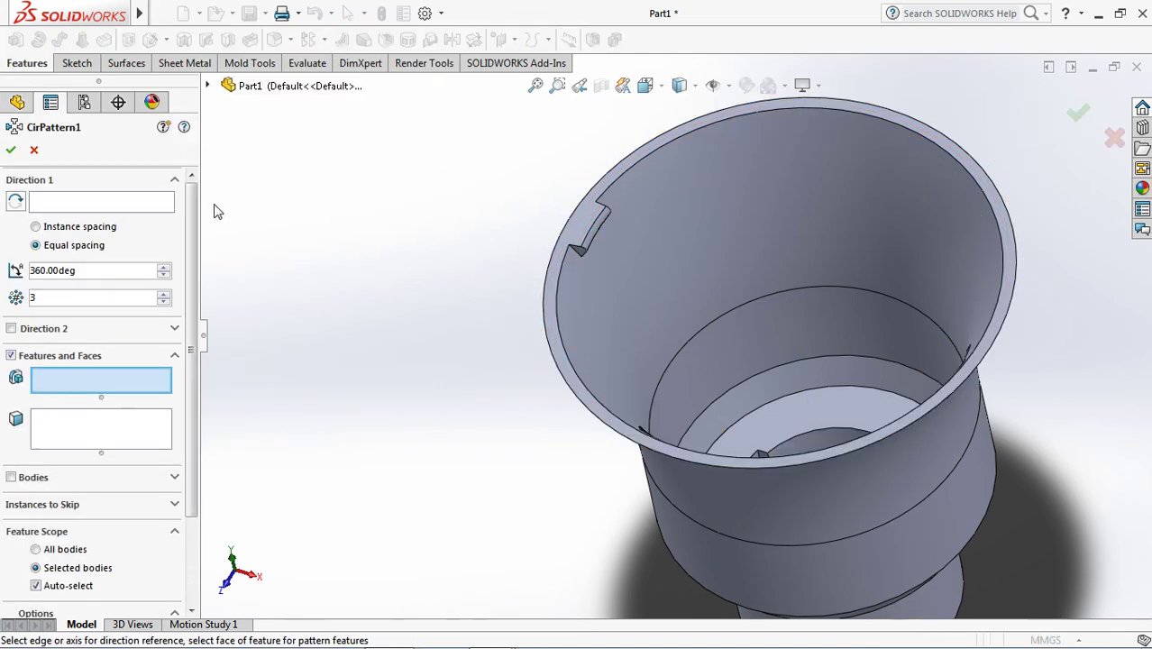
{"action": "left_click", "coordinate": [208, 85]}
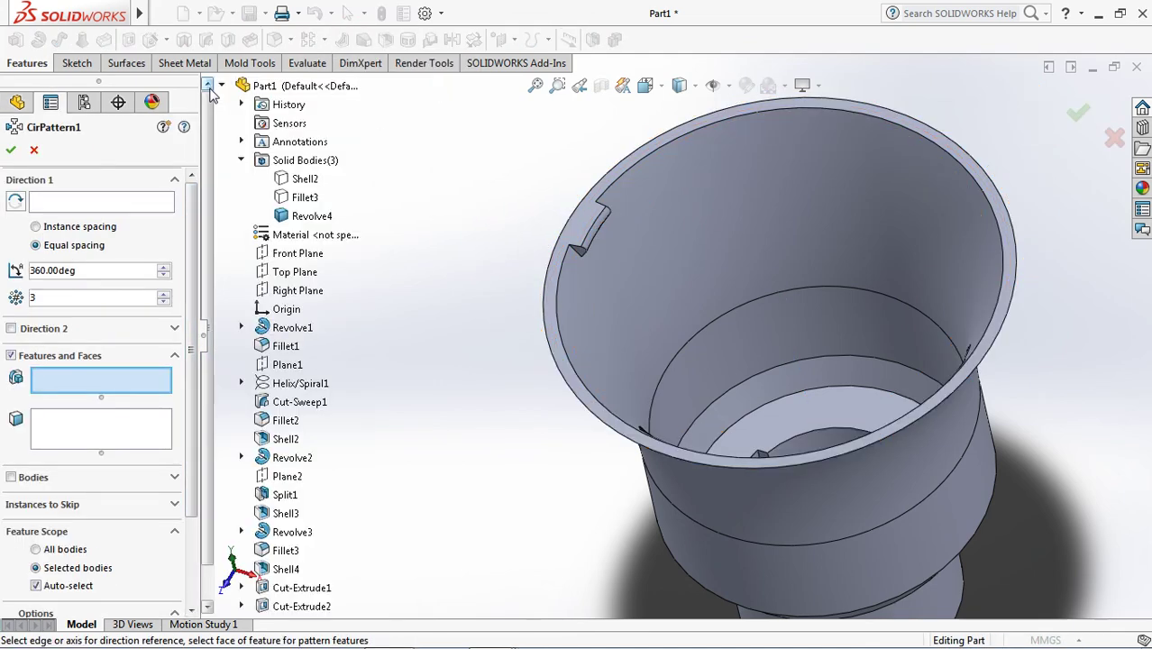
{"action": "scroll", "coordinate": [592, 246], "scroll_direction": "down", "scroll_amount": 1}
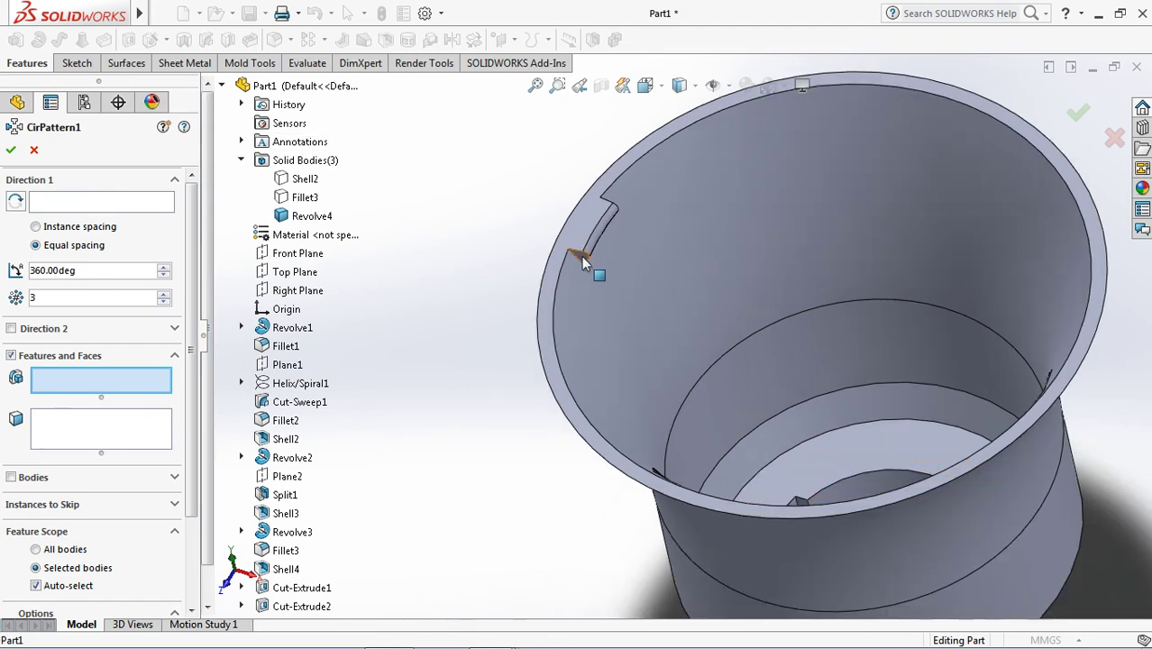
{"action": "left_click", "coordinate": [581, 262]}
{"action": "scroll", "coordinate": [586, 260], "scroll_direction": "up", "scroll_amount": 2}
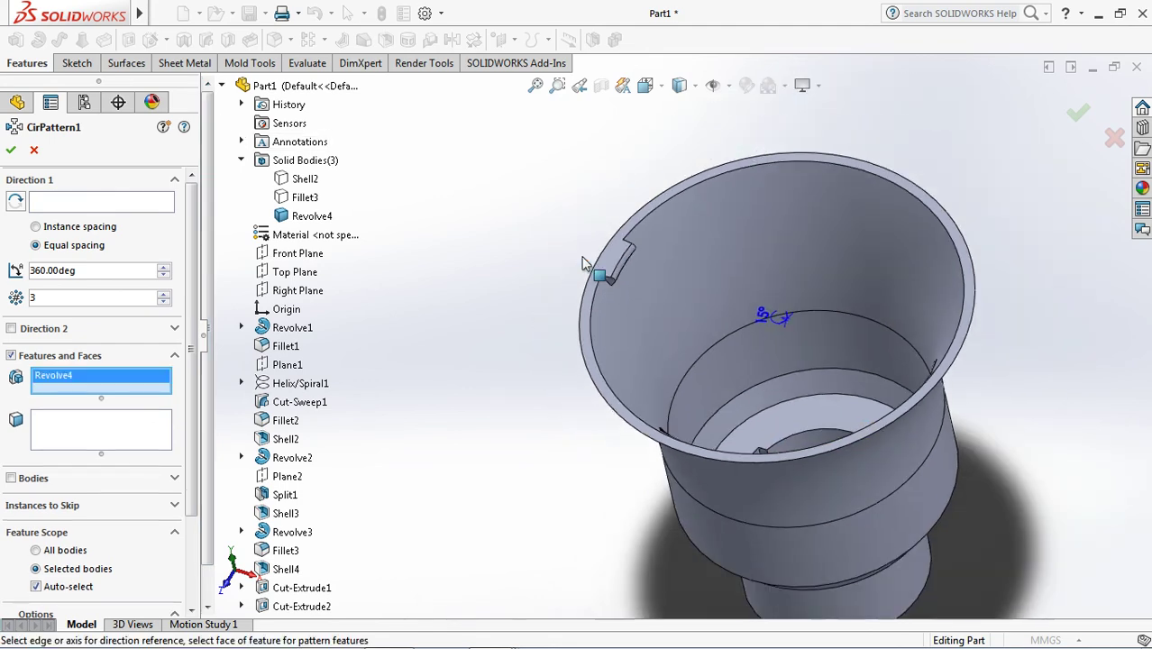
{"action": "left_click", "coordinate": [624, 232]}
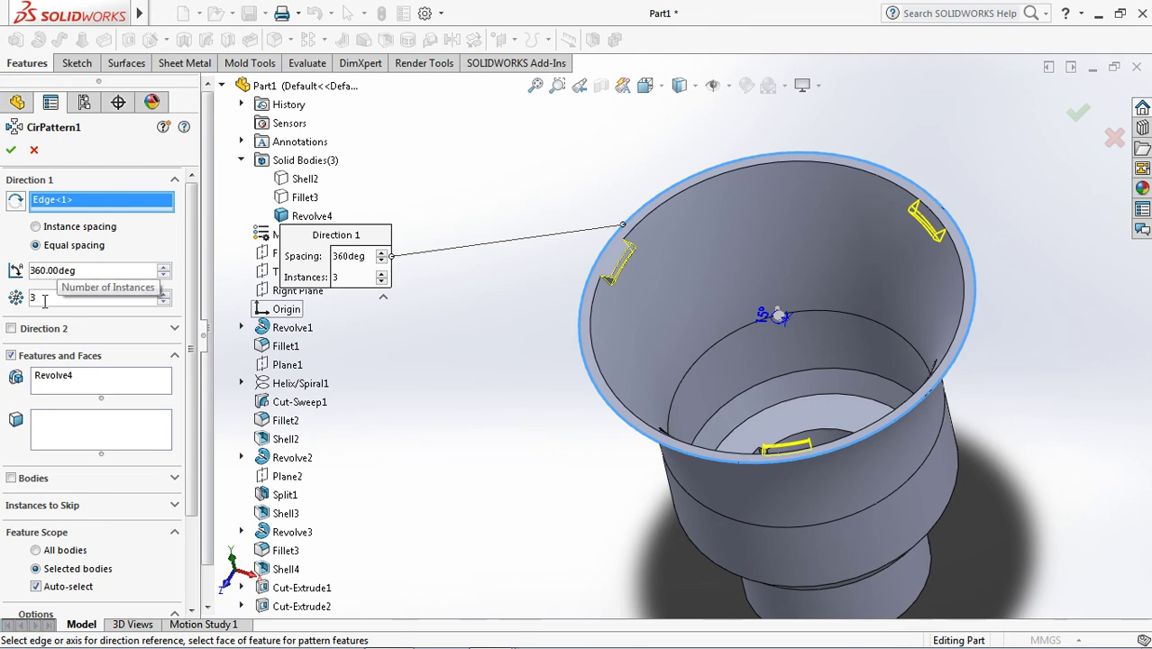
{"action": "left_click", "coordinate": [10, 153]}
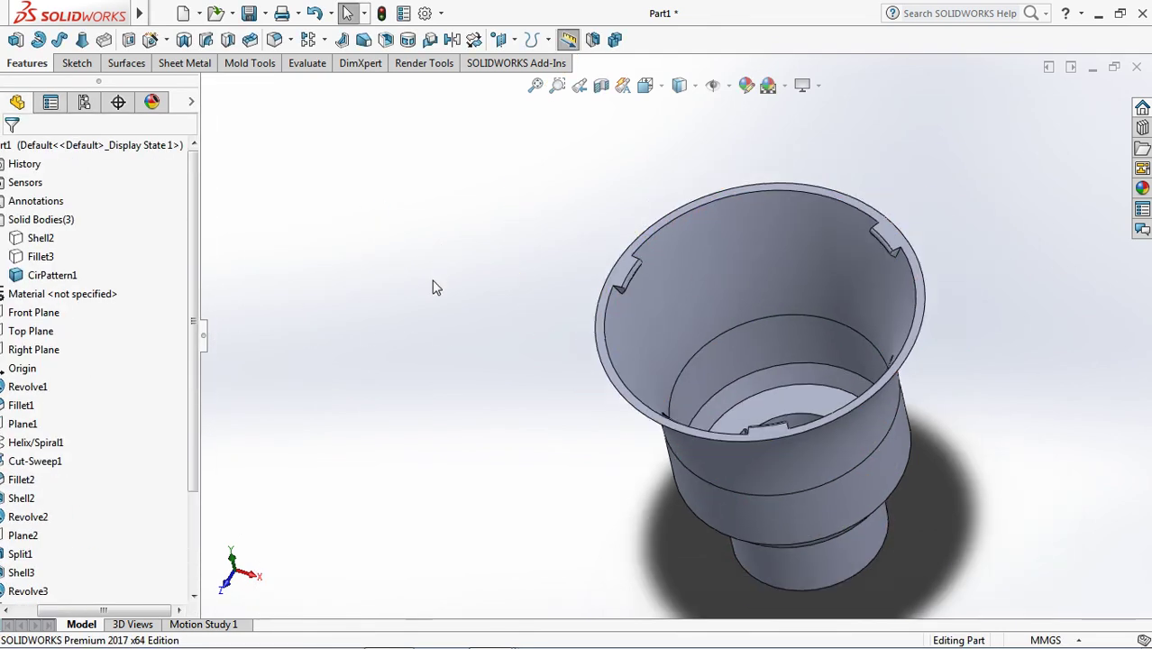
- Show the hidden globe body again and fit the whole bulb in view
{"action": "left_click_drag", "start_coordinate": [137, 612], "coordinate": [99, 613]}
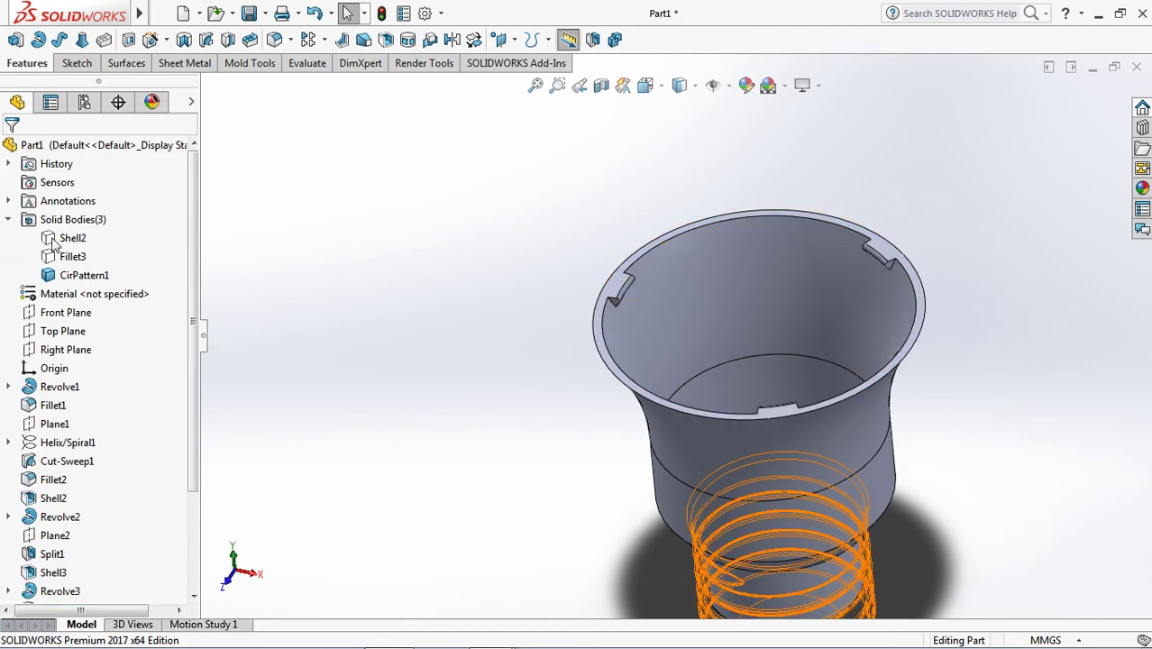
{"action": "left_click", "coordinate": [72, 256]}
{"action": "left_click", "coordinate": [67, 233]}
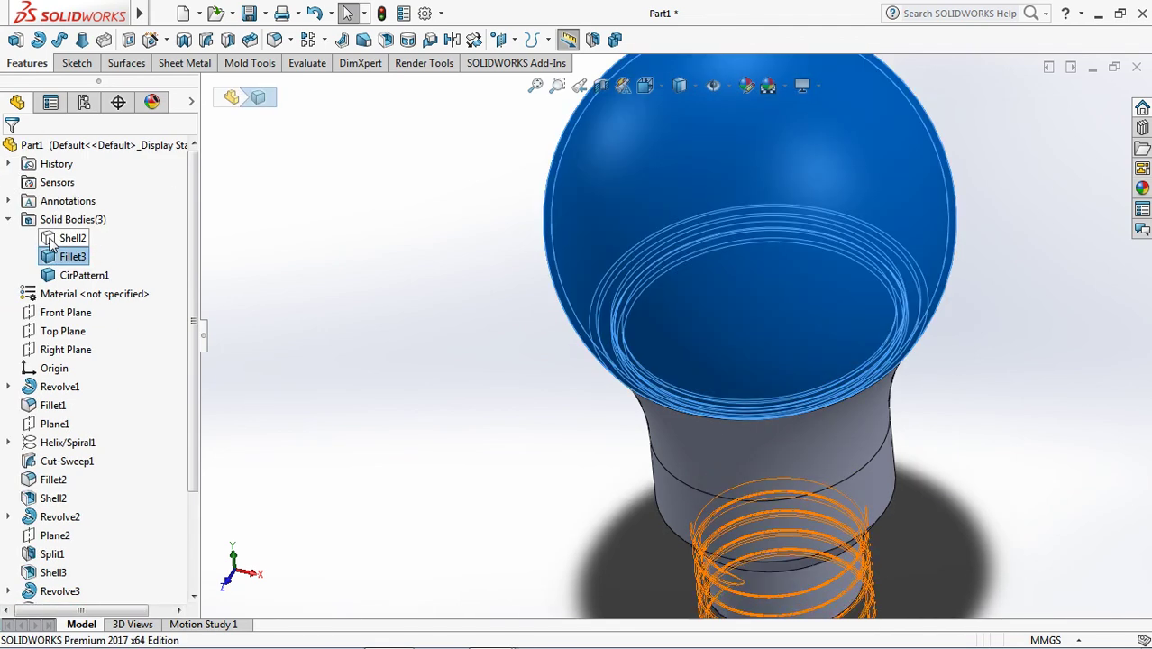
{"action": "left_click", "coordinate": [73, 238]}
{"action": "left_click", "coordinate": [278, 270]}
{"action": "middle_click", "coordinate": [380, 297]}
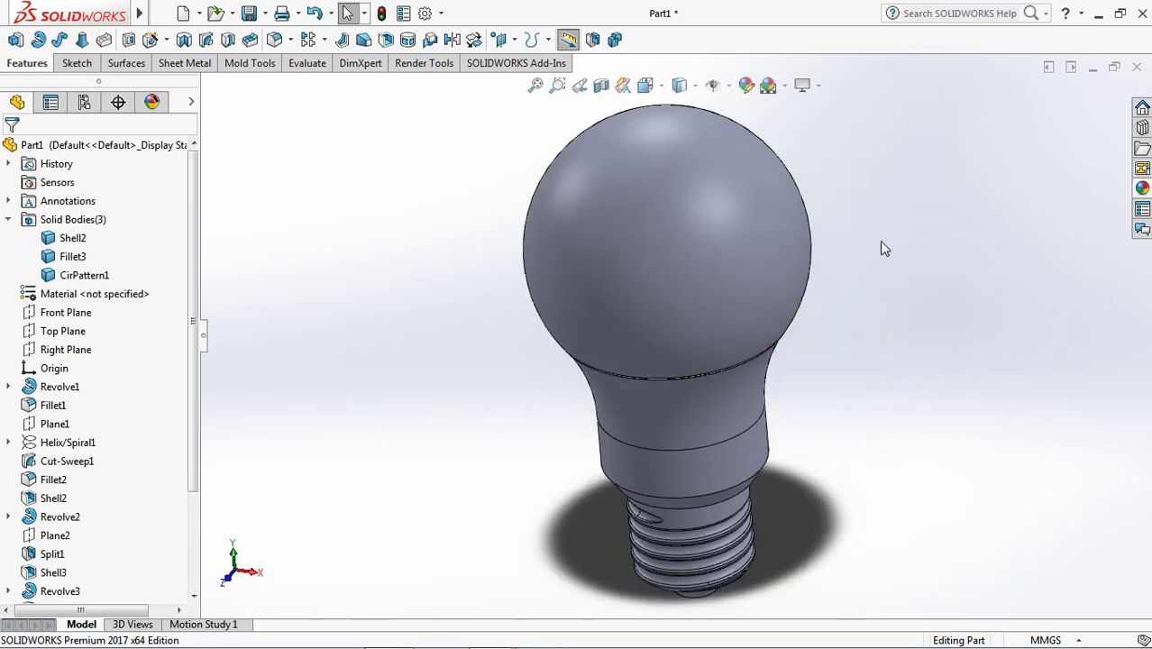
- Switch to the Front view and apply a Front Plane section view, tilted slightly
{"action": "left_click", "coordinate": [660, 86]}
{"action": "left_click", "coordinate": [638, 287]}
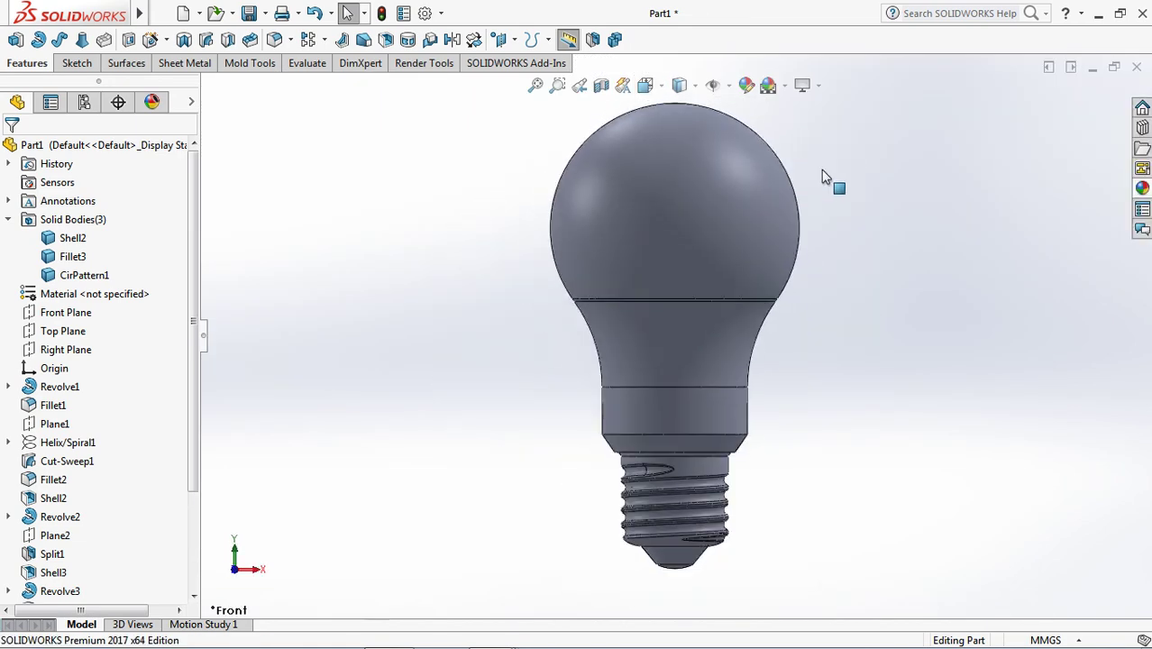
{"action": "scroll", "coordinate": [843, 142], "scroll_direction": "down", "scroll_amount": 2}
{"action": "scroll", "coordinate": [759, 123], "scroll_direction": "up", "scroll_amount": 2}
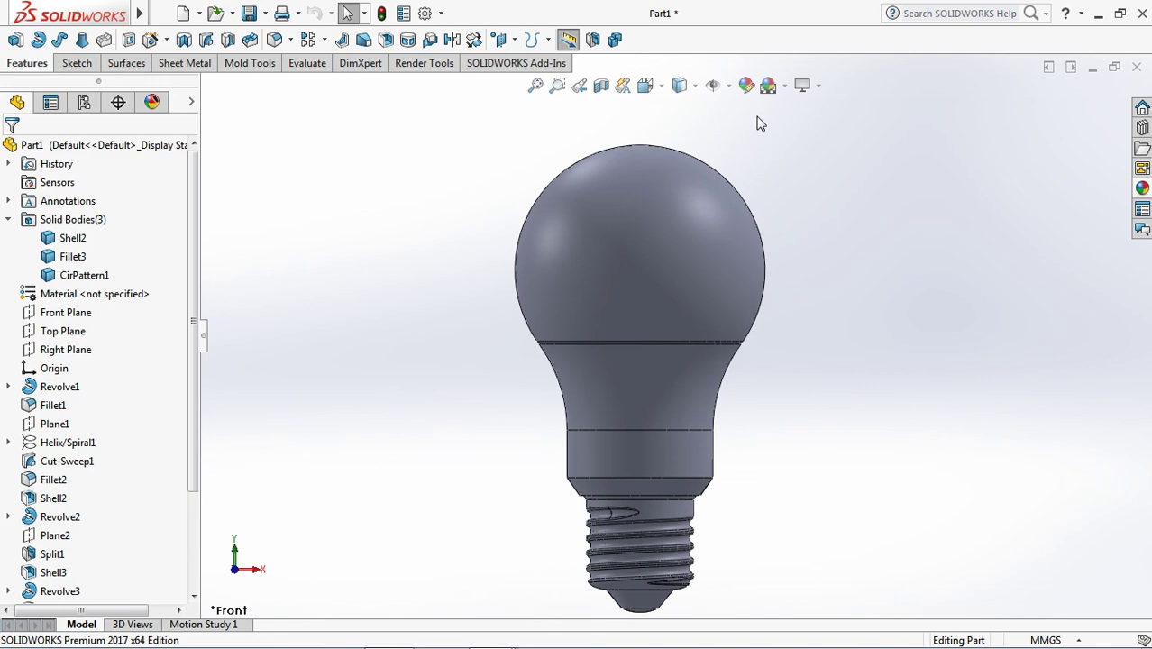
{"action": "left_click", "coordinate": [601, 86]}
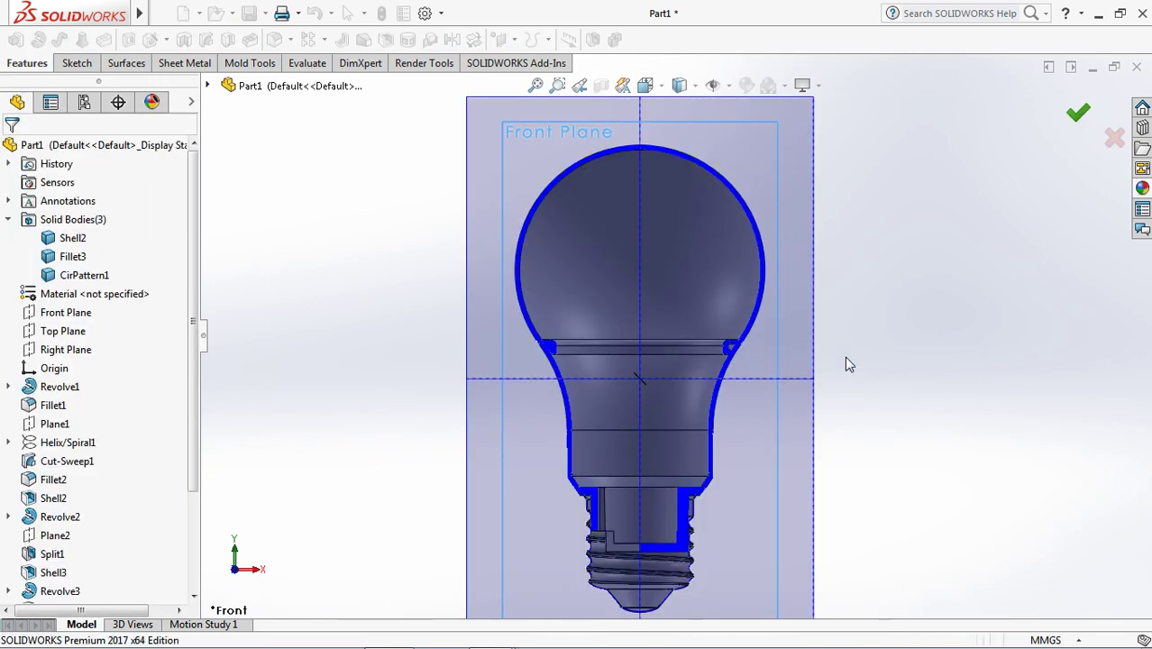
{"action": "key", "text": "Return"}
{"action": "middle_click_drag", "start_coordinate": [839, 367], "coordinate": [828, 389]}
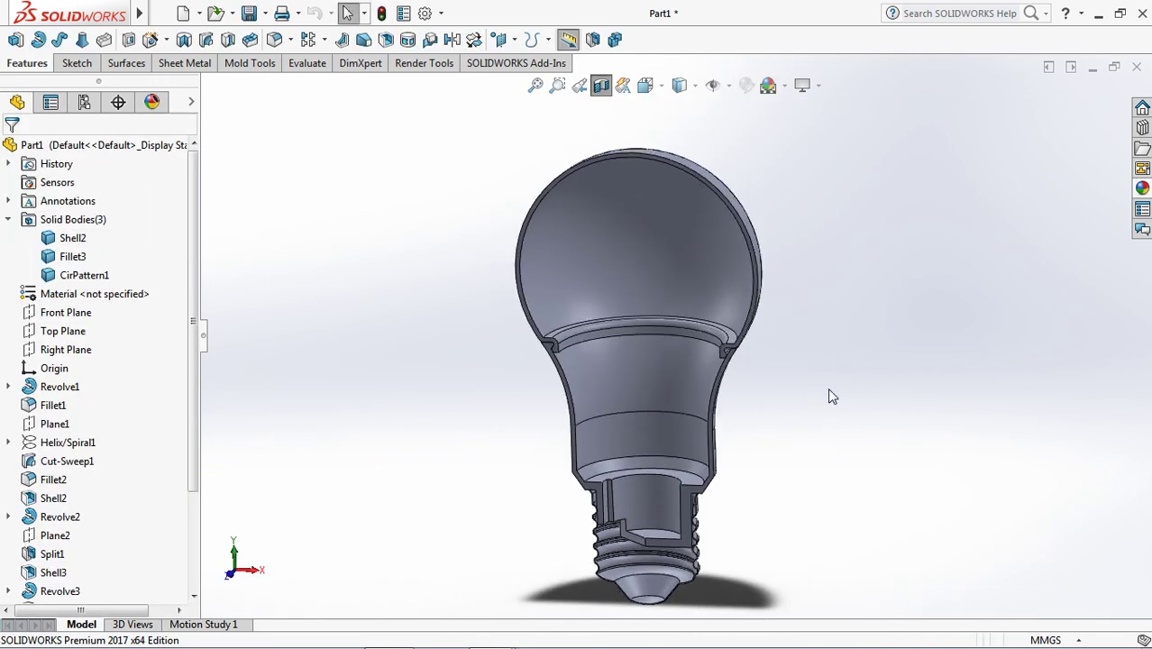